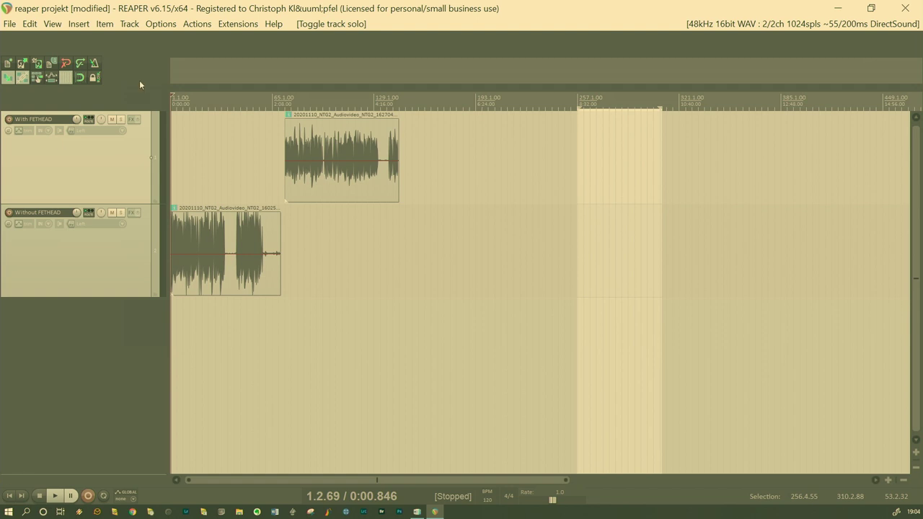
Step: Show the floating mixer master, review the master meter's VU settings, and close both windows
{"action": "left_click", "coordinate": [43, 26]}
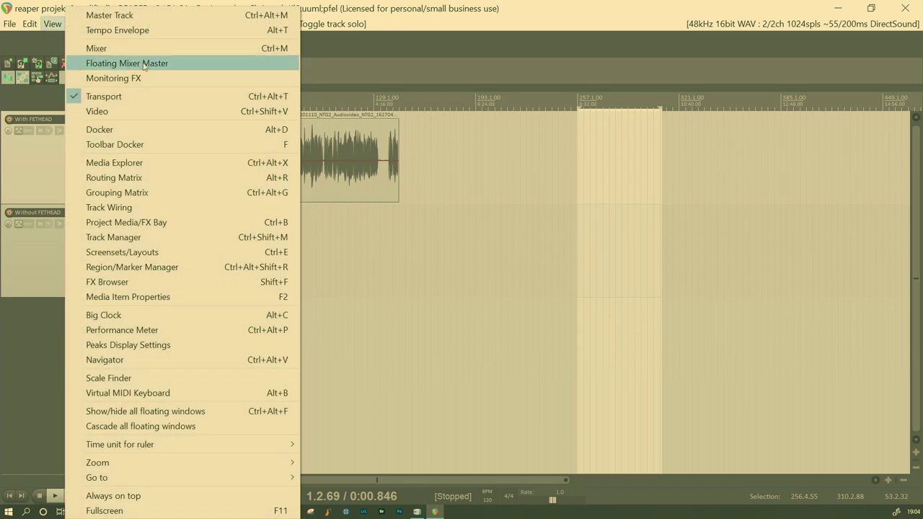
{"action": "left_click", "coordinate": [184, 70]}
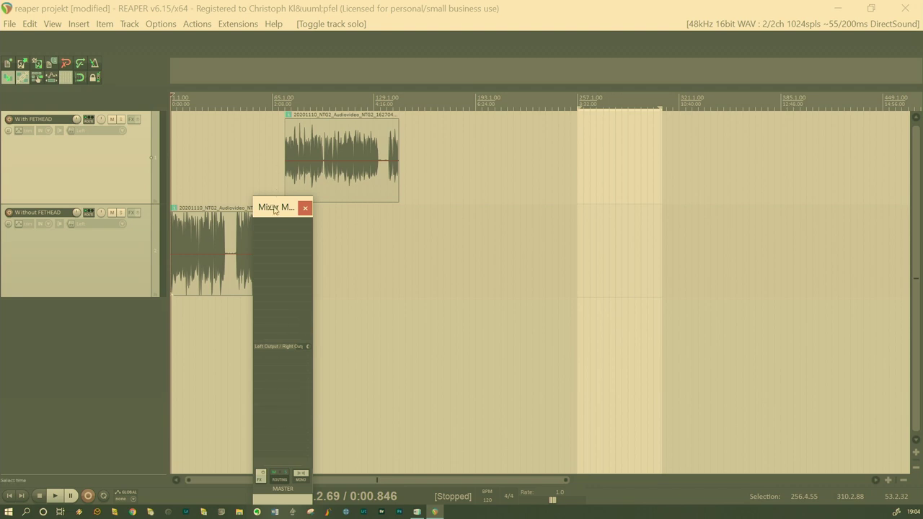
{"action": "left_click_drag", "start_coordinate": [274, 209], "coordinate": [199, 9]}
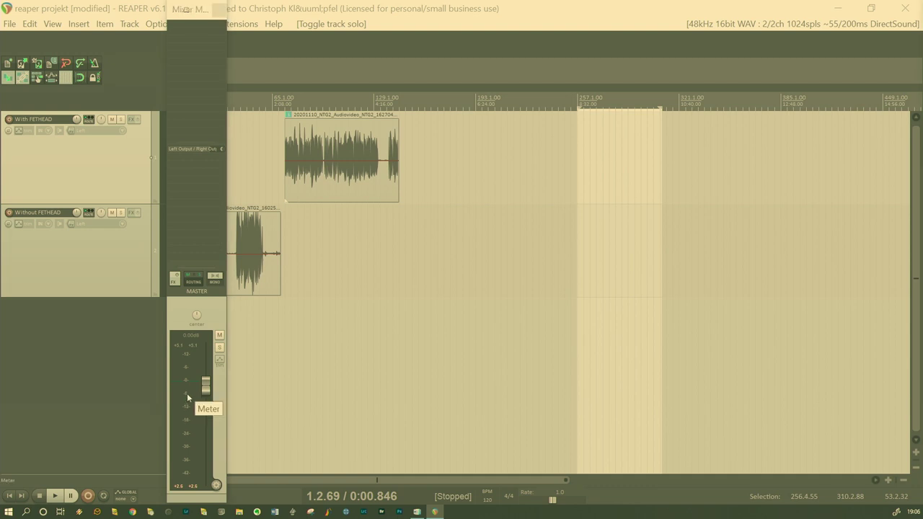
{"action": "right_click", "coordinate": [187, 394]}
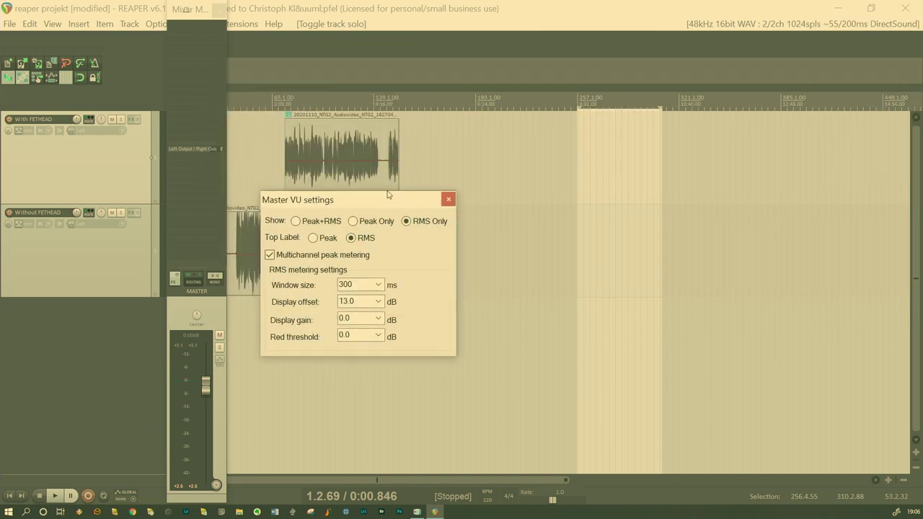
{"action": "left_click_drag", "start_coordinate": [363, 173], "coordinate": [435, 144]}
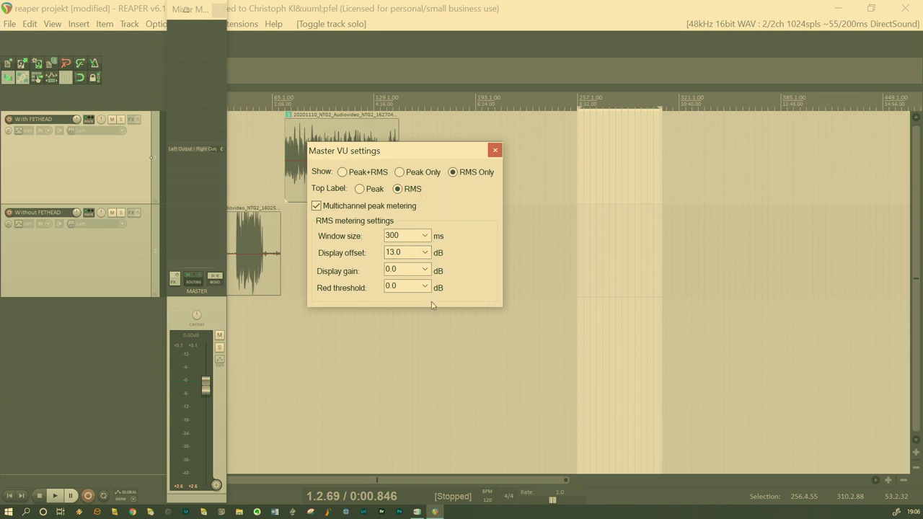
{"action": "left_click", "coordinate": [496, 151]}
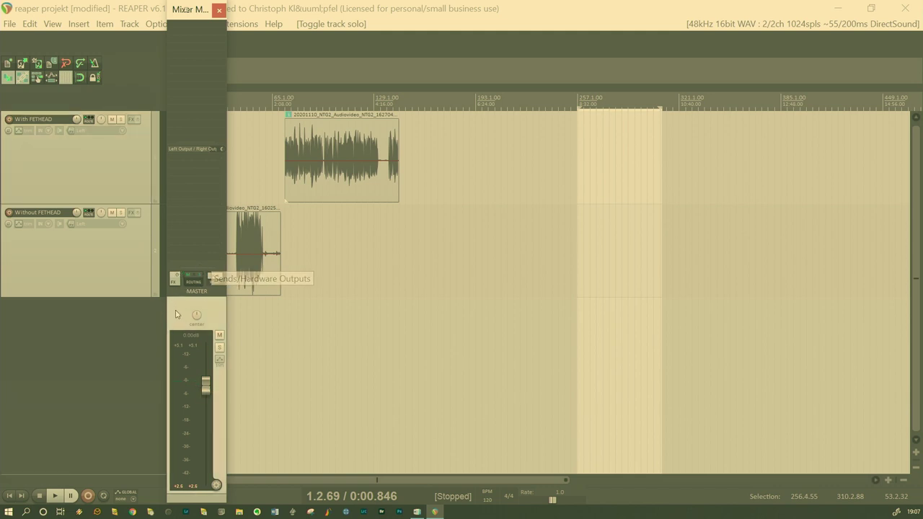
{"action": "left_click", "coordinate": [220, 13]}
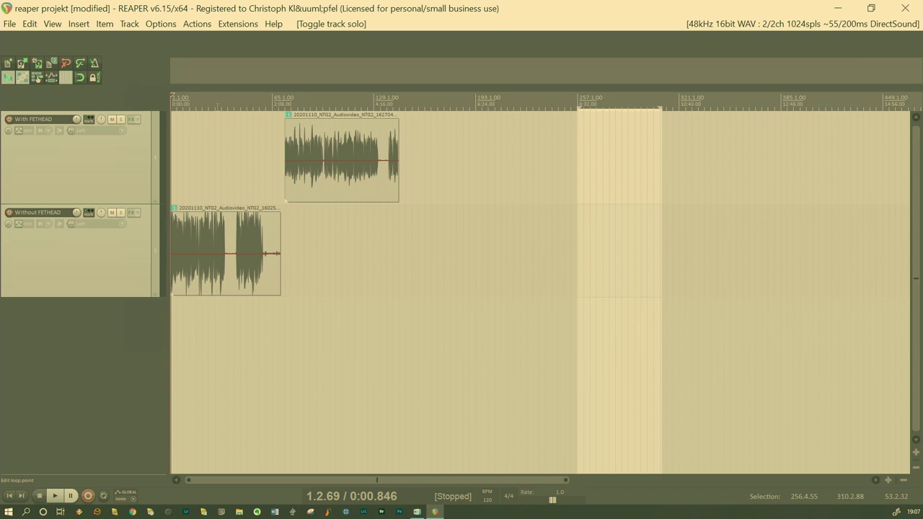
Step: Play back the Without FETHEAD recording from about 0:52 through its quiet gap and stop
{"action": "left_click", "coordinate": [212, 101]}
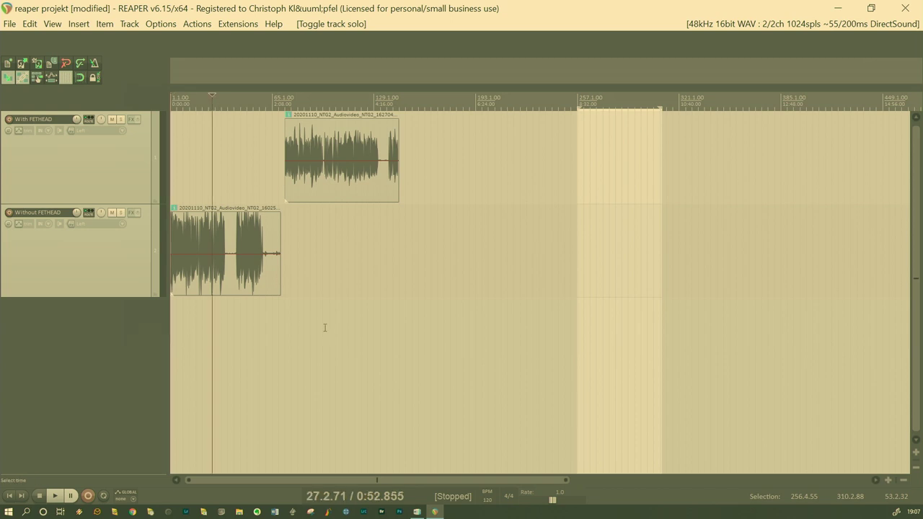
{"action": "key", "text": "space"}
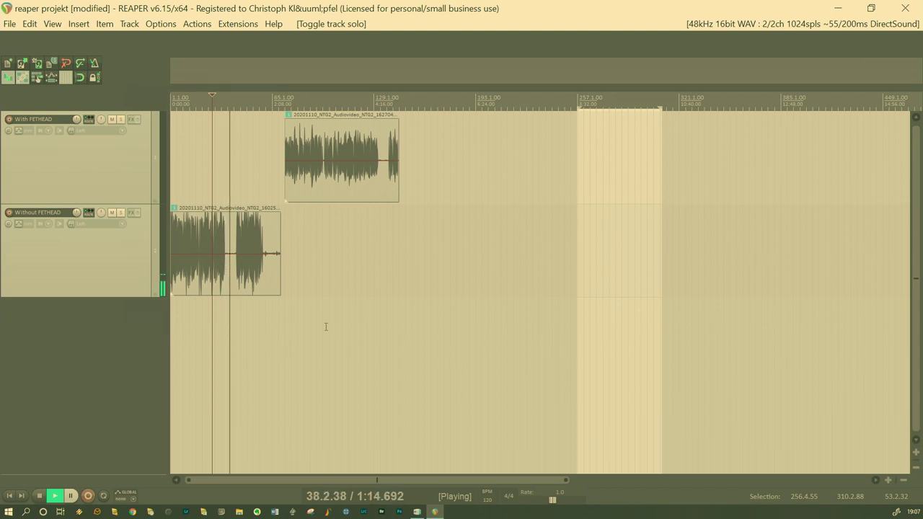
{"action": "key", "text": "space"}
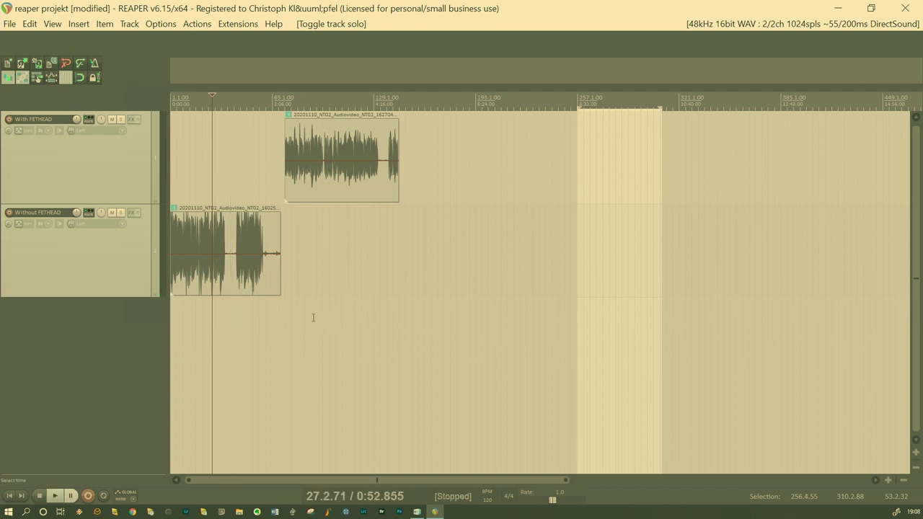
Step: Play back the With FETHEAD recording from about 4:10 into its quiet gap and stop
{"action": "left_click", "coordinate": [372, 131]}
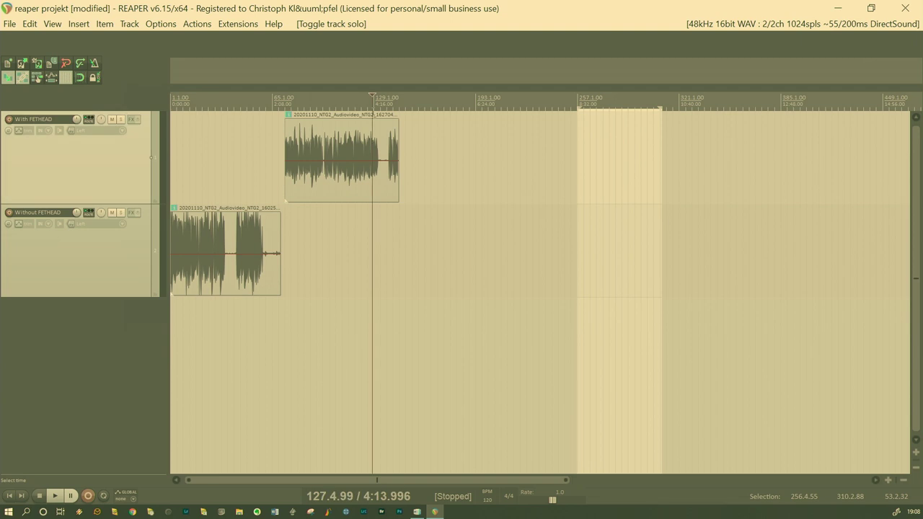
{"action": "left_click", "coordinate": [369, 115]}
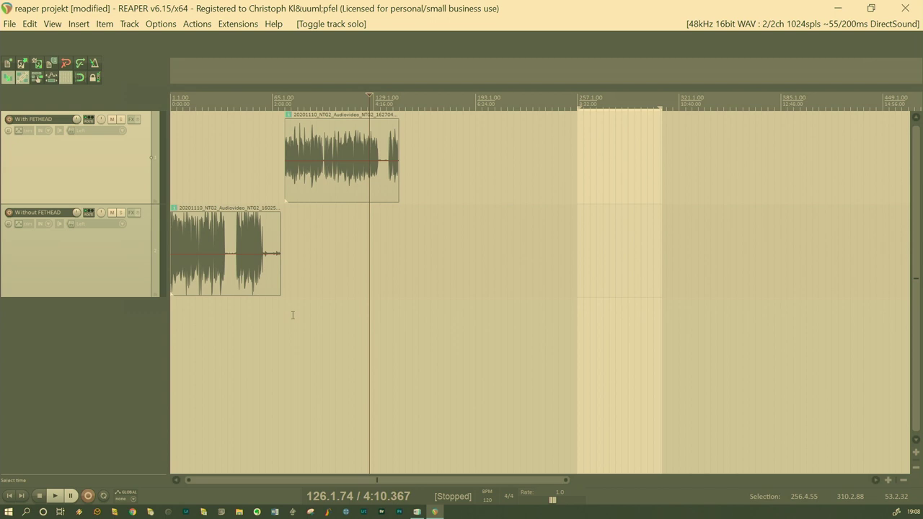
{"action": "key", "text": "space"}
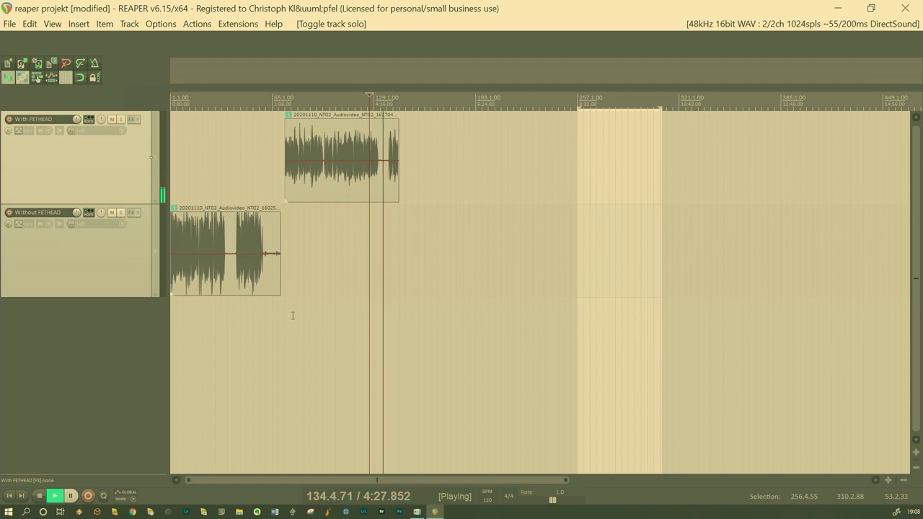
{"action": "key", "text": "space"}
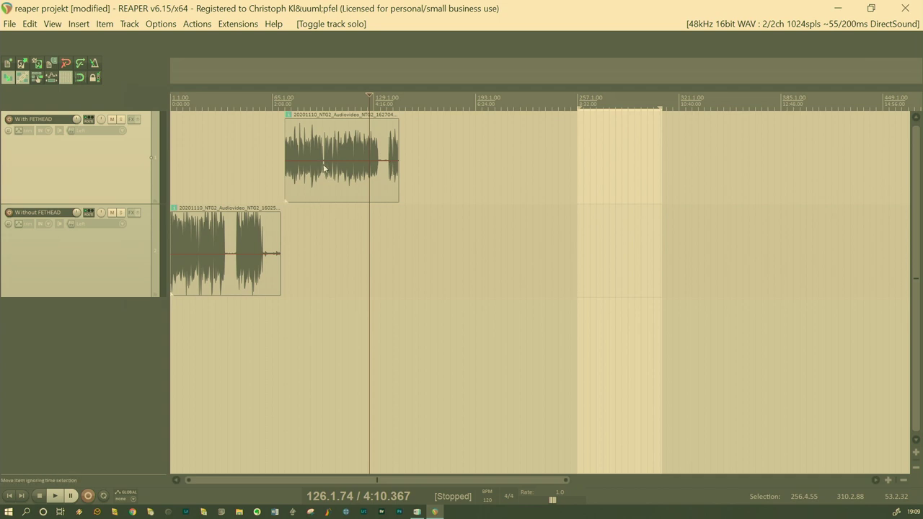
Step: Make a time selection of about six measures over the With FETHEAD clip's last silent gap and enable repeat playback
{"action": "scroll", "coordinate": [433, 177], "scroll_direction": "up", "scroll_amount": 2}
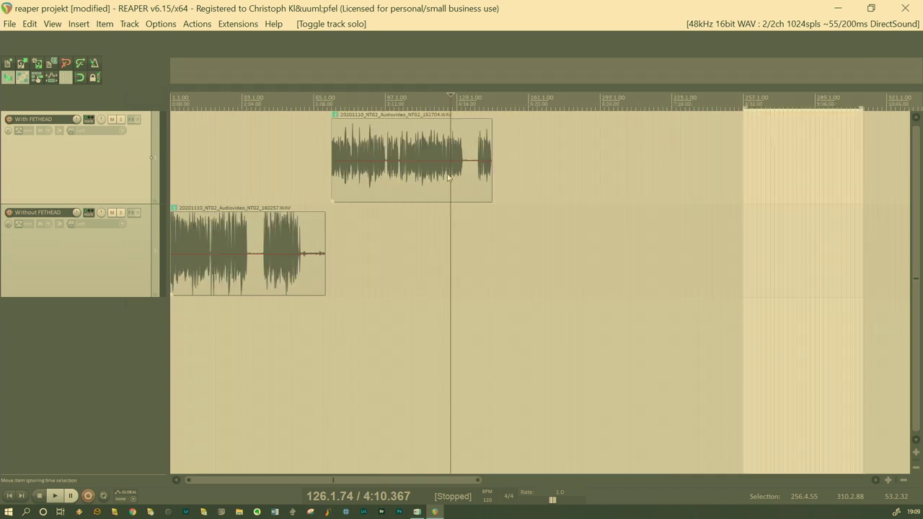
{"action": "scroll", "coordinate": [469, 178], "scroll_direction": "up", "scroll_amount": 3}
{"action": "scroll", "coordinate": [472, 177], "scroll_direction": "up", "scroll_amount": 3}
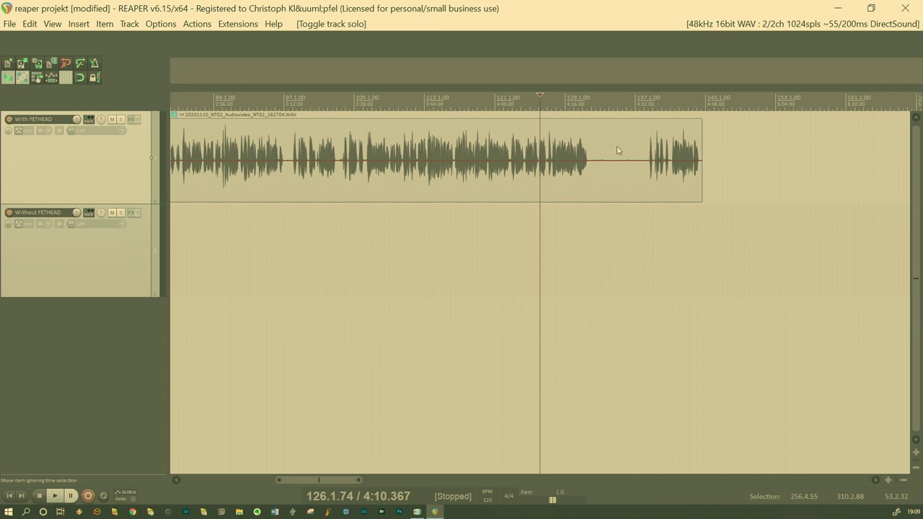
{"action": "left_click", "coordinate": [614, 147]}
{"action": "left_click", "coordinate": [596, 130]}
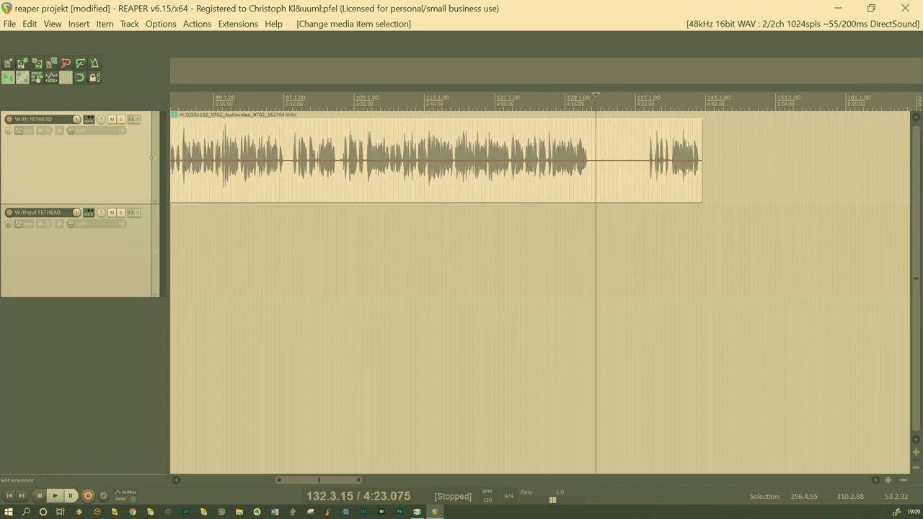
{"action": "left_click_drag", "start_coordinate": [592, 108], "coordinate": [647, 108]}
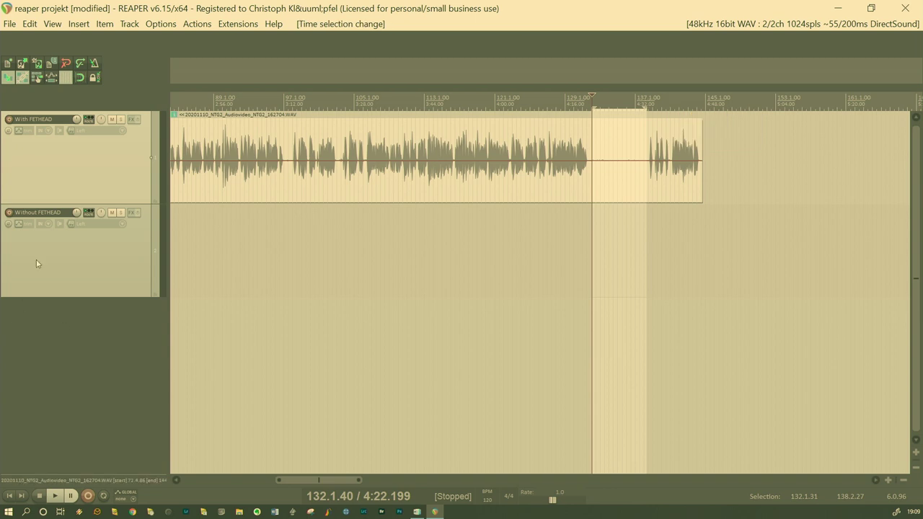
{"action": "left_click", "coordinate": [103, 496]}
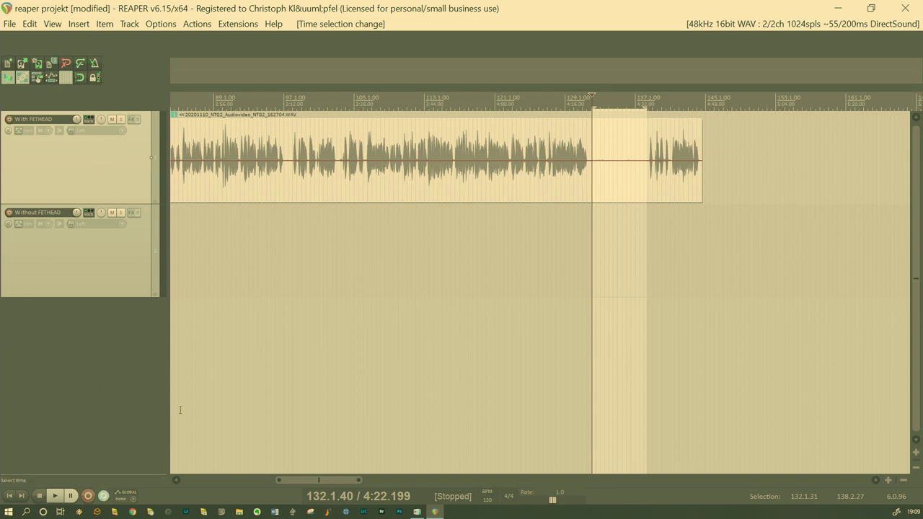
Step: Filter the plugins by "dyna" and add VST: ReaFir (FFT EQ+Dynamics Processor) to the With FETHEAD track
{"action": "left_click", "coordinate": [131, 119]}
{"action": "left_click_drag", "start_coordinate": [139, 129], "coordinate": [343, 70]}
{"action": "left_click_drag", "start_coordinate": [252, 72], "coordinate": [330, 58]}
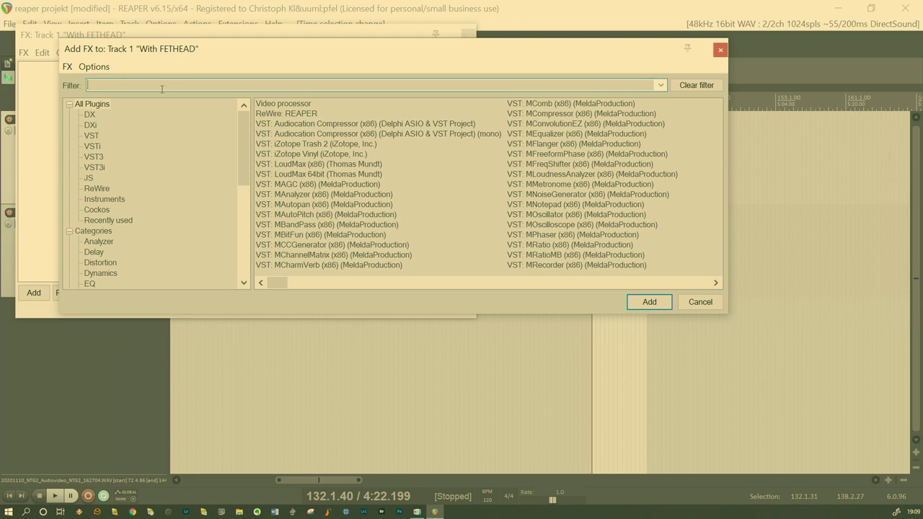
{"action": "type", "text": "a"}
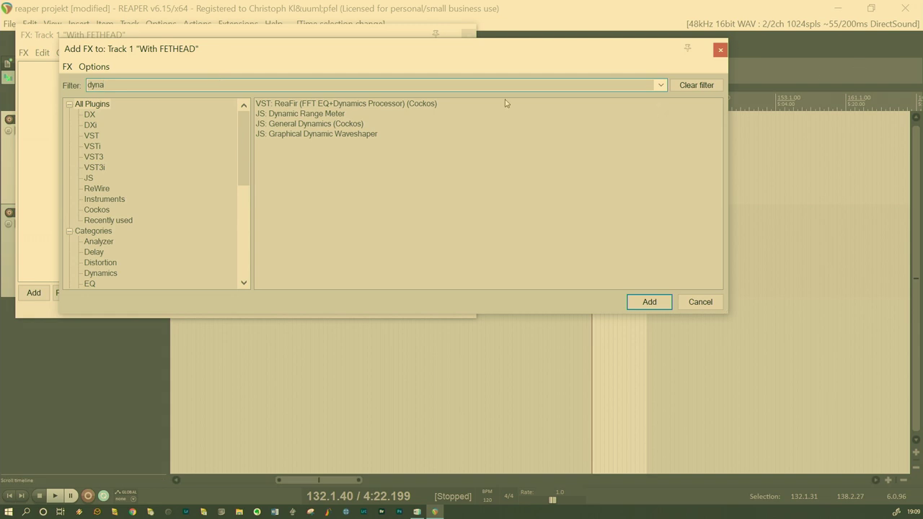
{"action": "left_click", "coordinate": [354, 105]}
{"action": "left_click", "coordinate": [642, 303]}
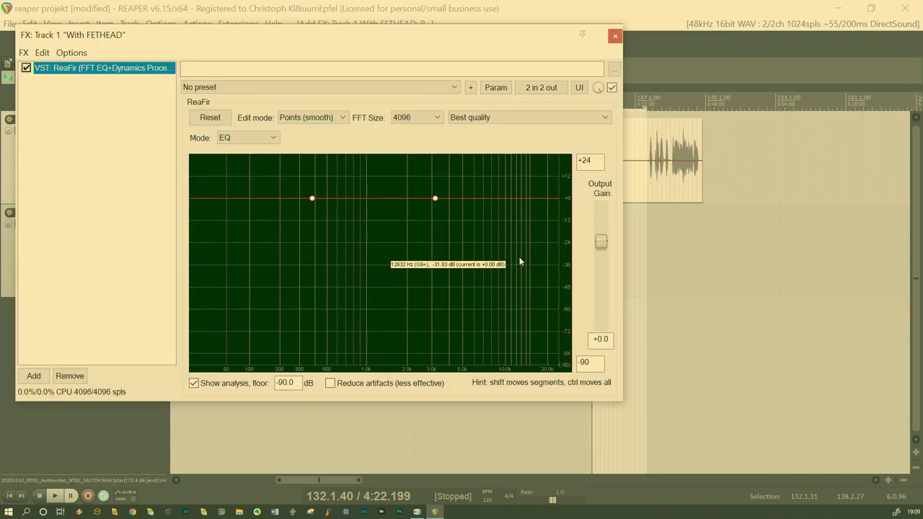
Step: Set ReaFir to Subtract mode and enable automatically building the noise profile
{"action": "left_click", "coordinate": [248, 137]}
{"action": "left_click", "coordinate": [259, 188]}
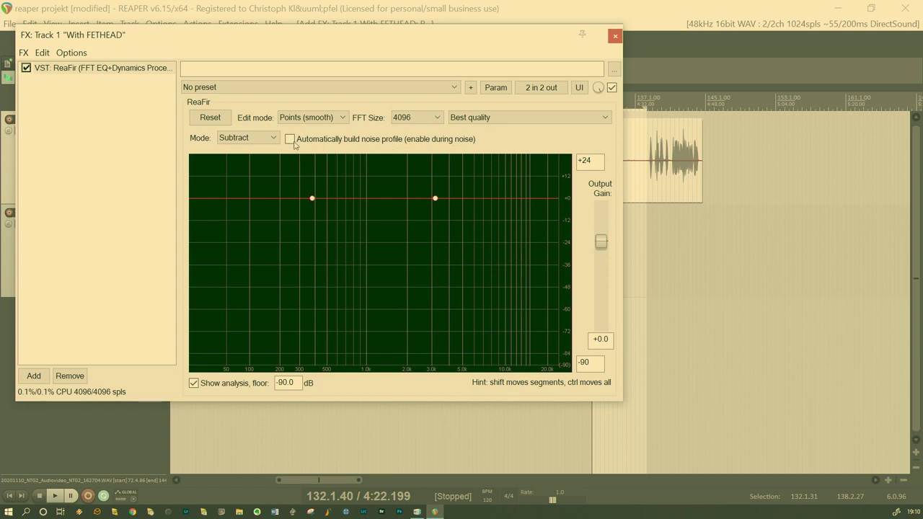
{"action": "left_click", "coordinate": [435, 197]}
{"action": "left_click", "coordinate": [290, 140]}
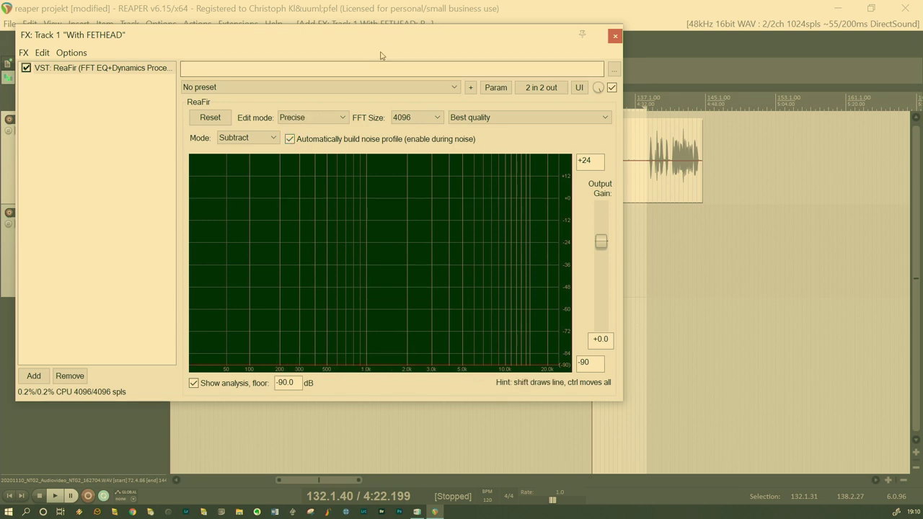
Step: Play the looped silent selection so ReaFir captures the noise profile, and stop playback
{"action": "key", "text": "space"}
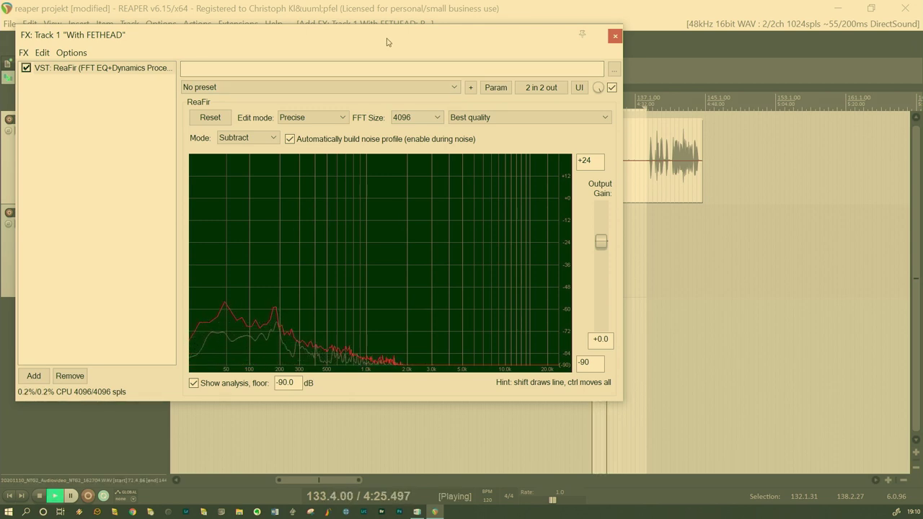
{"action": "left_click_drag", "start_coordinate": [387, 42], "coordinate": [317, 25]}
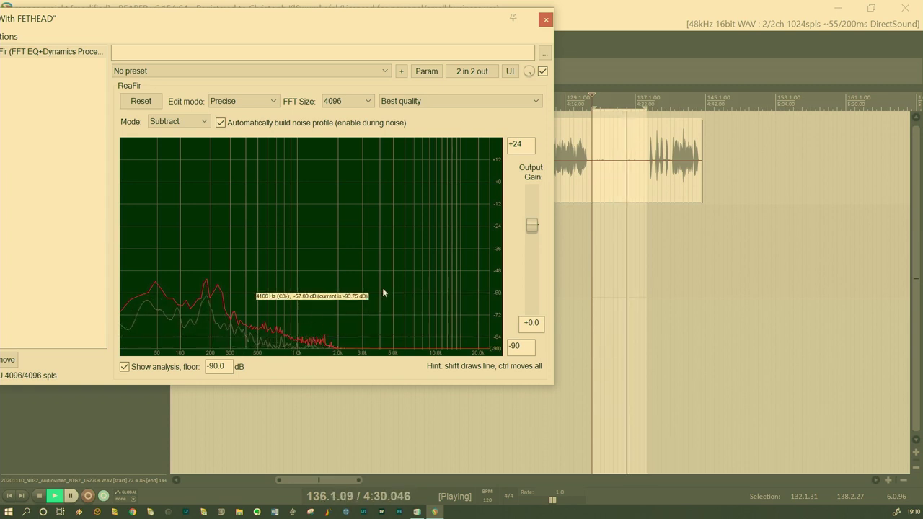
{"action": "key", "text": "space"}
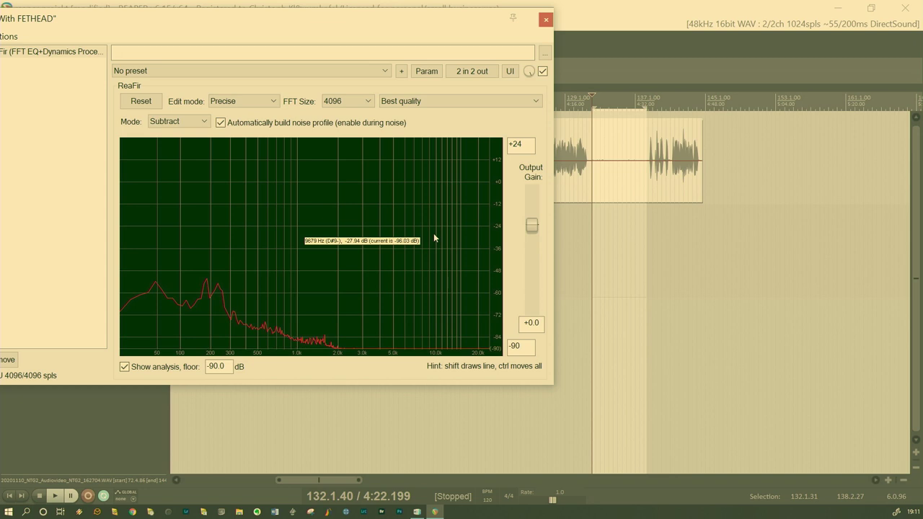
Step: Rearrange and enlarge the With FETHEAD track's FX window to examine the noise profile, and close it
{"action": "left_click_drag", "start_coordinate": [254, 17], "coordinate": [386, 9]}
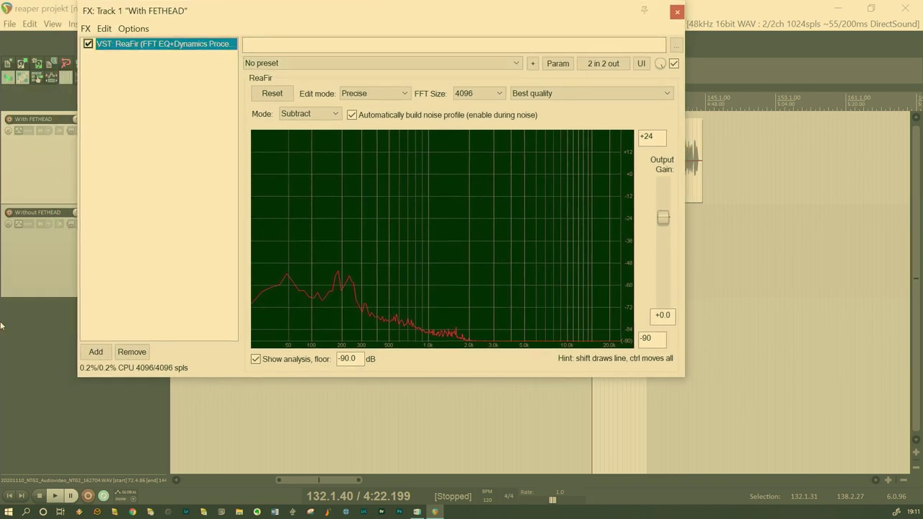
{"action": "left_click_drag", "start_coordinate": [683, 2], "coordinate": [670, 31]}
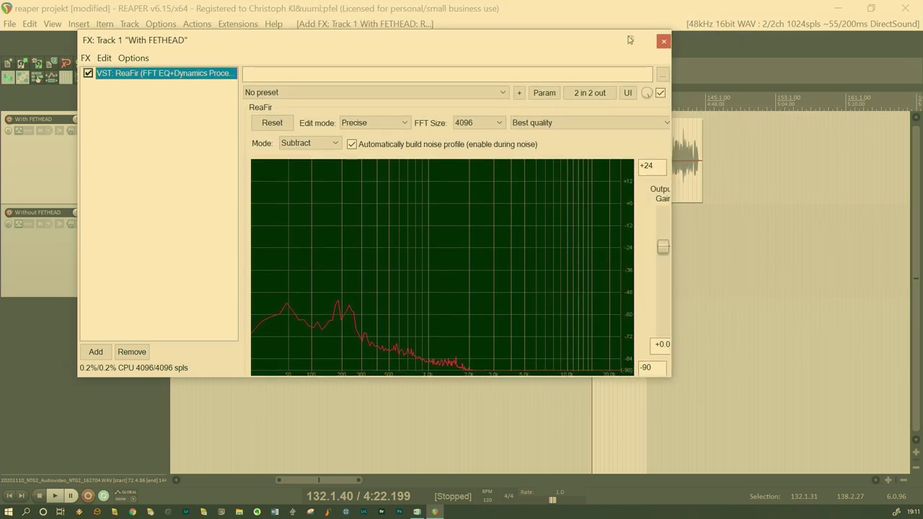
{"action": "left_click_drag", "start_coordinate": [77, 26], "coordinate": [101, 14]}
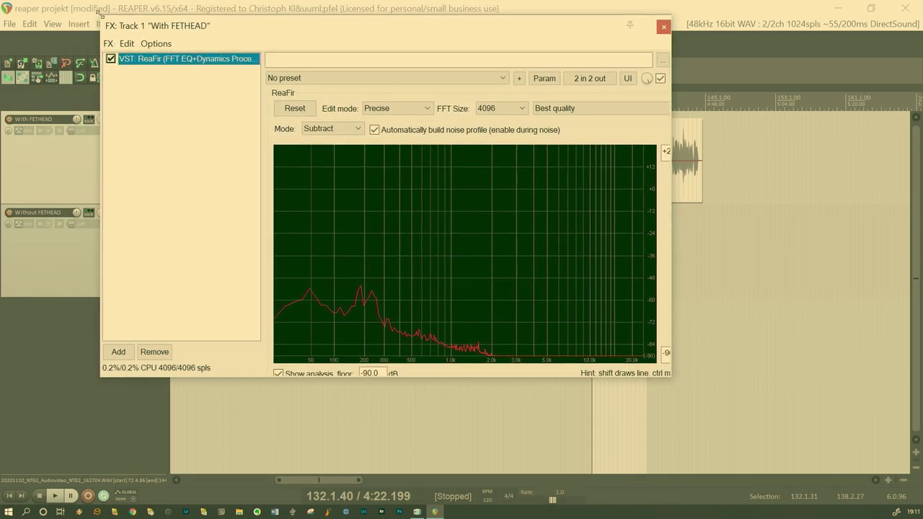
{"action": "left_click", "coordinate": [58, 265]}
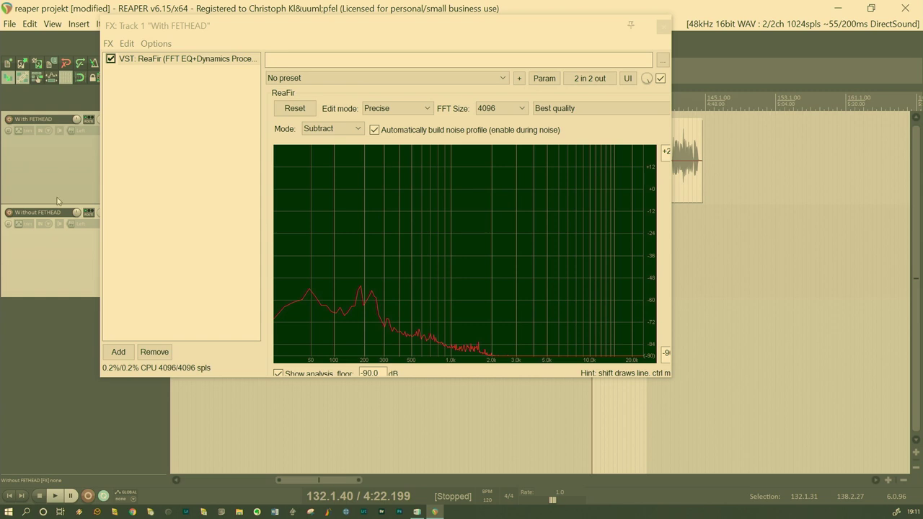
{"action": "left_click_drag", "start_coordinate": [225, 24], "coordinate": [339, 0]}
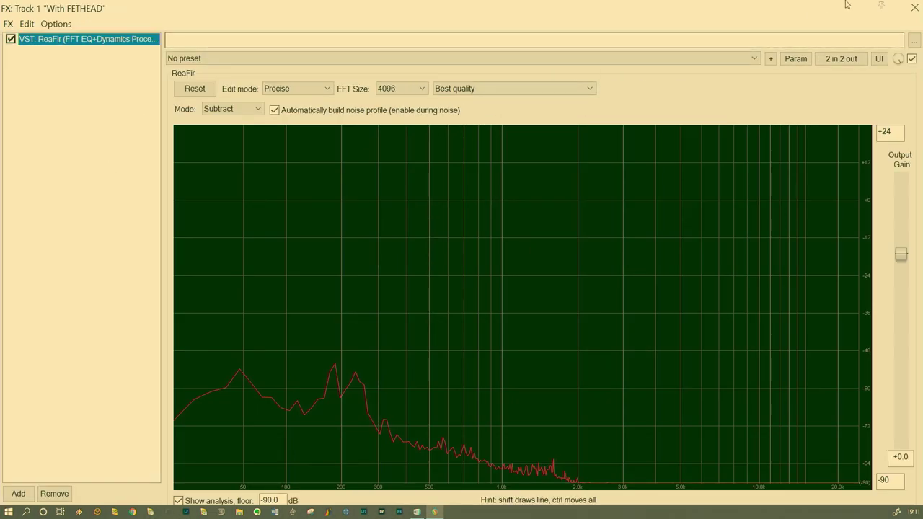
{"action": "left_click", "coordinate": [914, 7]}
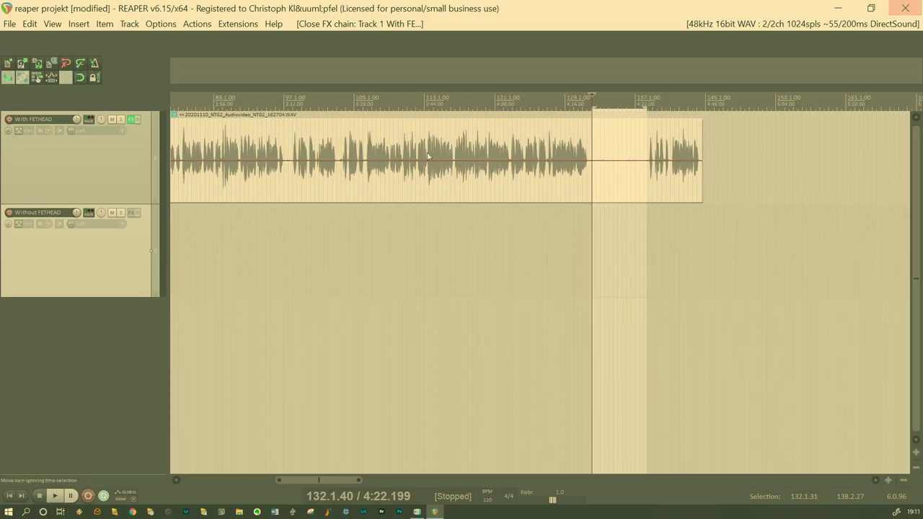
Step: Paste the copied ReaFir effect with its Subtract settings into the Without FETHEAD track's FX chain and close the chain
{"action": "left_click", "coordinate": [132, 215]}
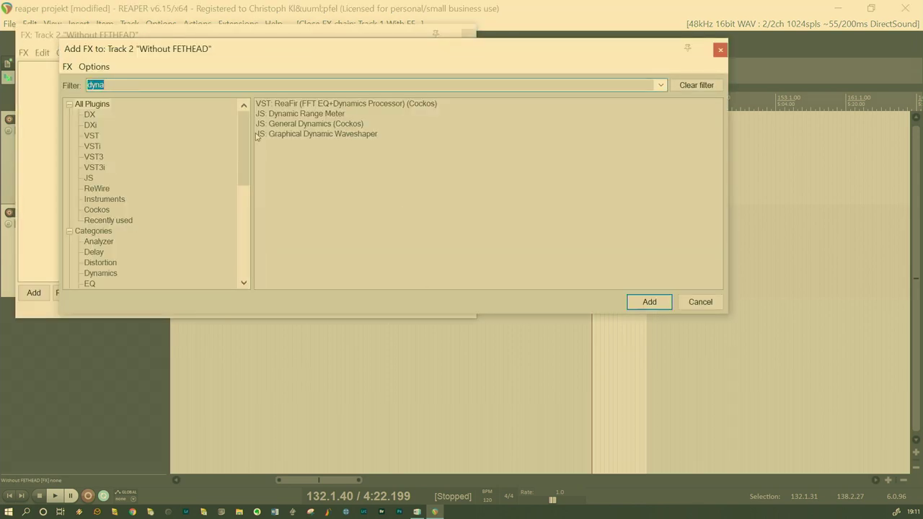
{"action": "left_click", "coordinate": [705, 303]}
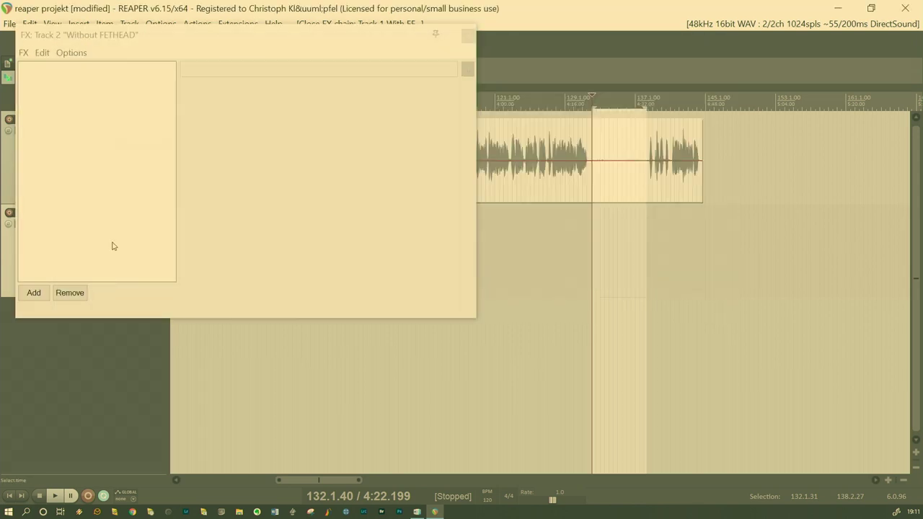
{"action": "left_click", "coordinate": [100, 142]}
{"action": "key", "text": "ctrl+v"}
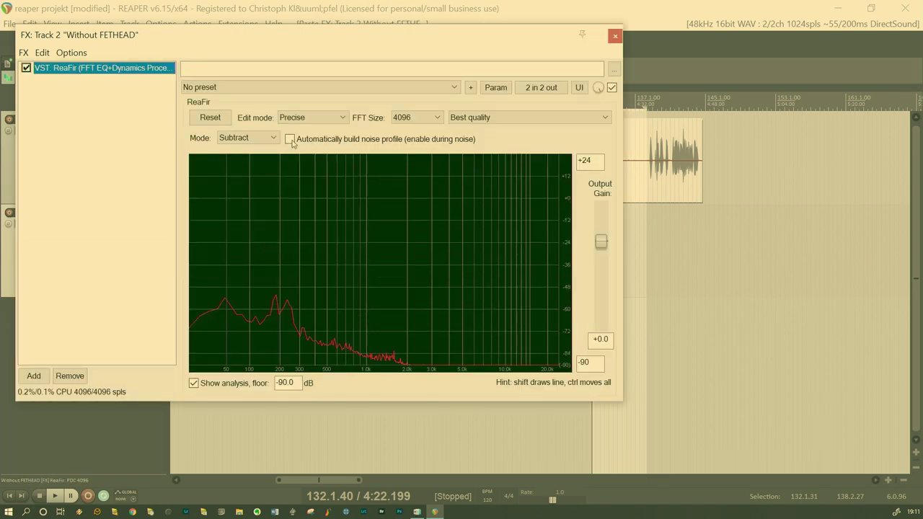
{"action": "left_click_drag", "start_coordinate": [482, 37], "coordinate": [579, 47]}
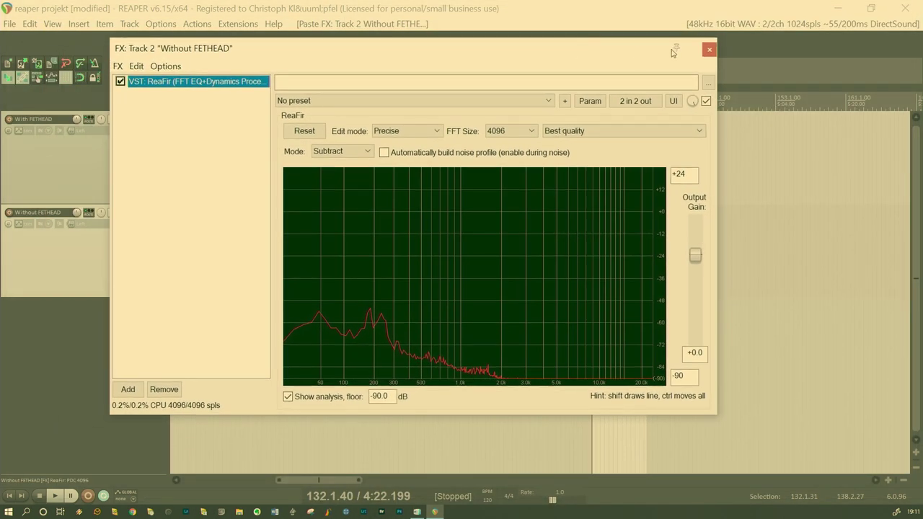
{"action": "left_click", "coordinate": [712, 48]}
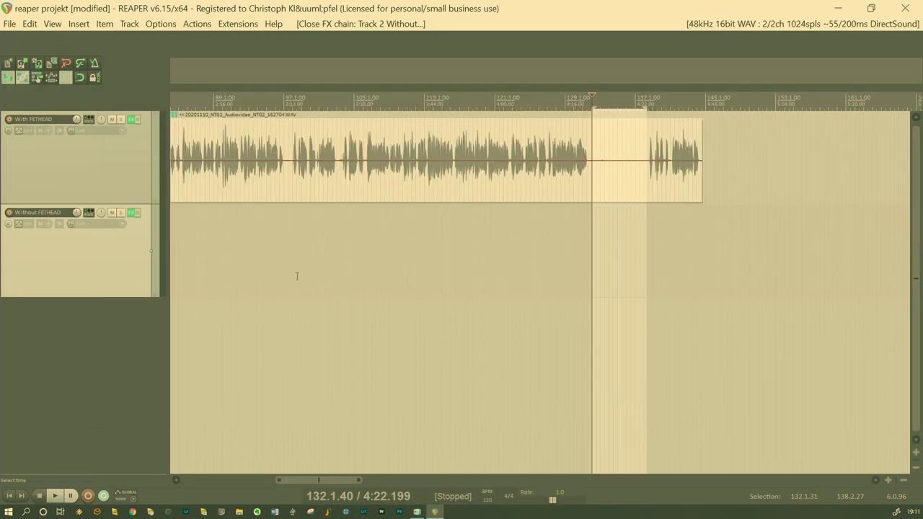
Step: Select the silent passage of the Without FETHEAD recording from about 35.4.80 to 42.1.22 and play it briefly
{"action": "scroll", "coordinate": [299, 262], "scroll_direction": "down", "scroll_amount": 6}
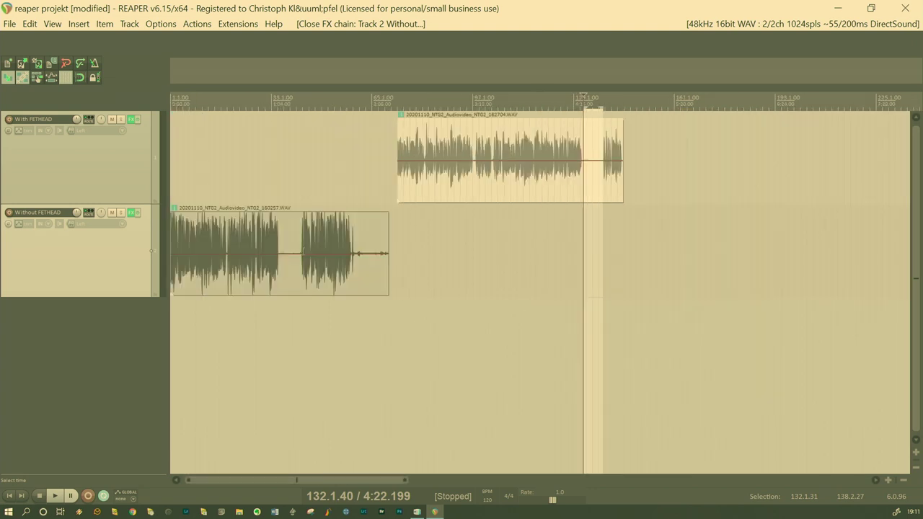
{"action": "left_click", "coordinate": [282, 203]}
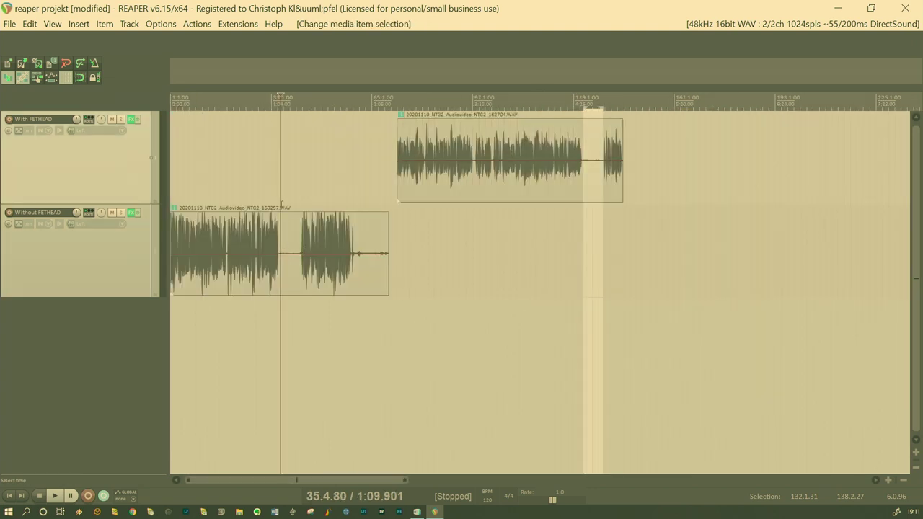
{"action": "left_click_drag", "start_coordinate": [281, 203], "coordinate": [300, 203]}
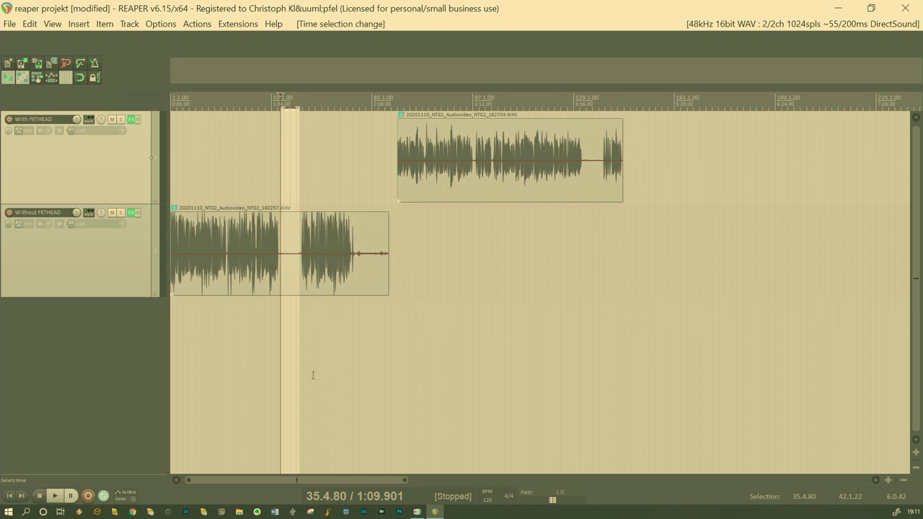
{"action": "key", "text": "space"}
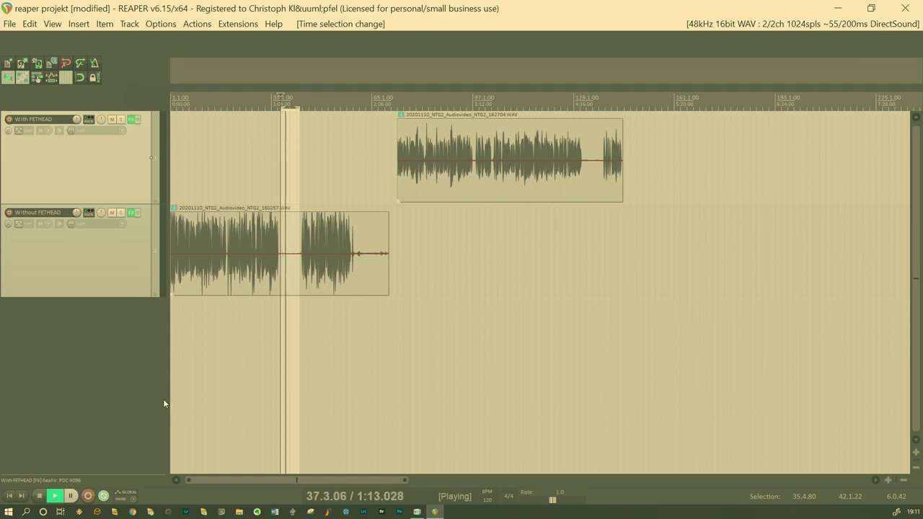
{"action": "key", "text": "space"}
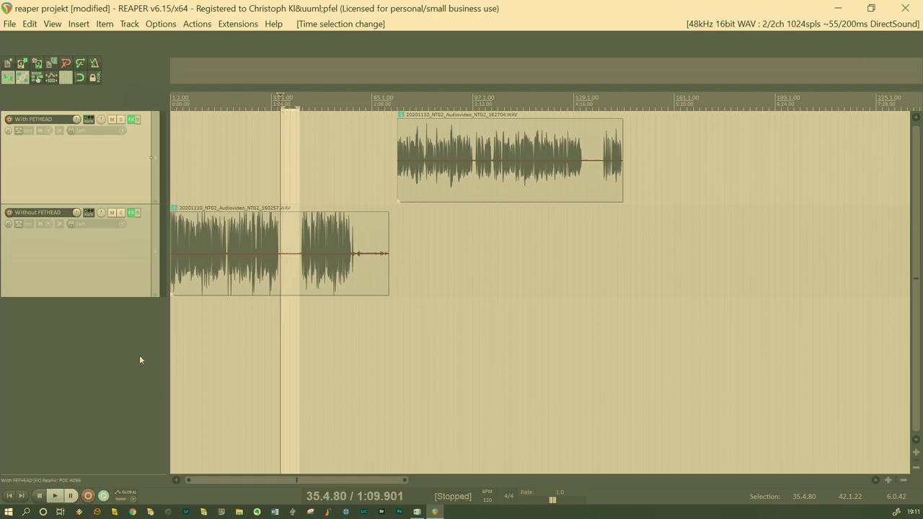
Step: Enable automatic noise profile building in the Without FETHEAD track's ReaFir, play the silent selection to capture the profile, and stop playback
{"action": "left_click", "coordinate": [132, 214]}
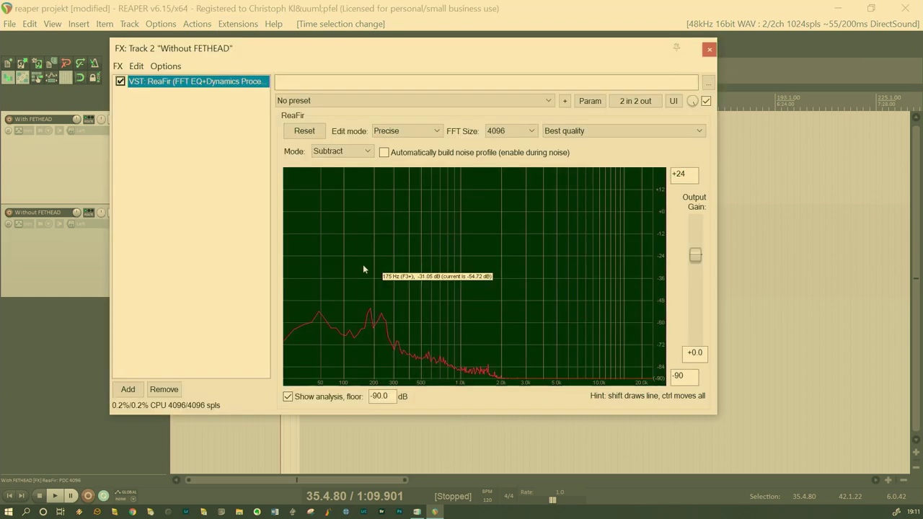
{"action": "left_click", "coordinate": [393, 155]}
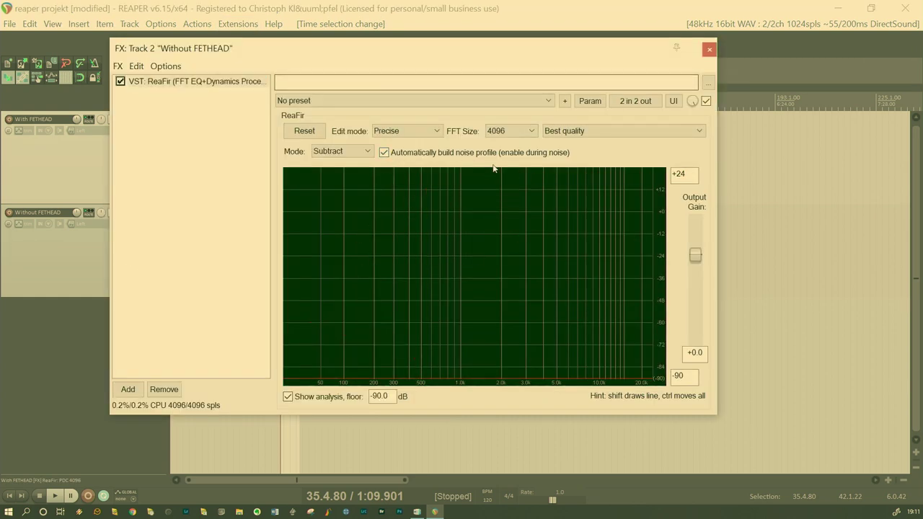
{"action": "key", "text": "space"}
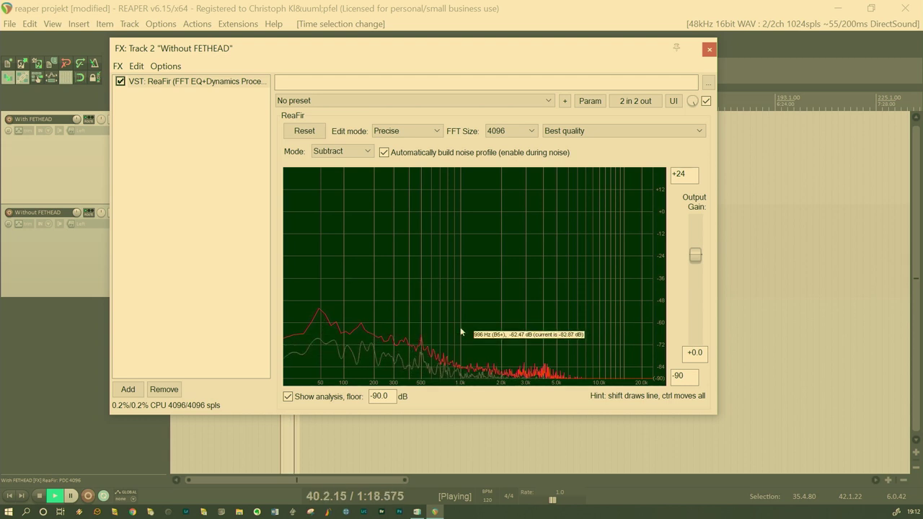
{"action": "key", "text": "space"}
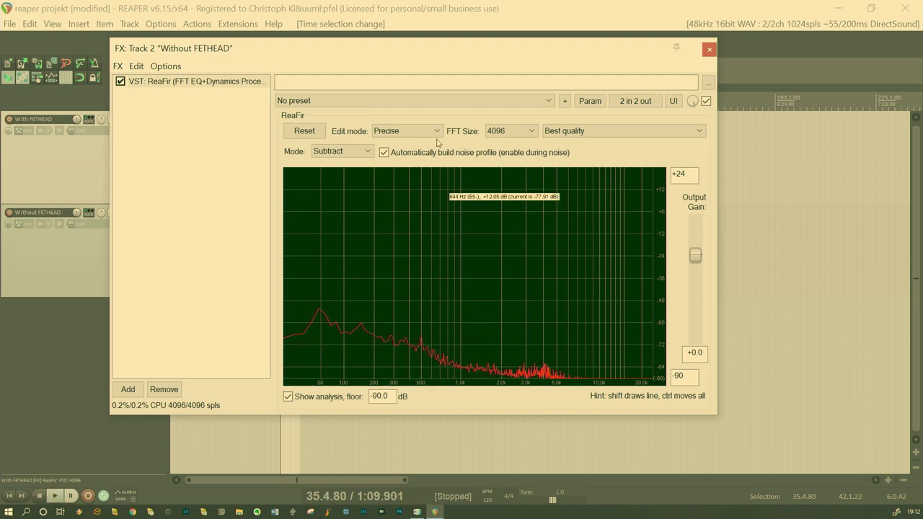
Step: Open the With FETHEAD track's FX window and shrink it and its effect list to make room for the other window
{"action": "left_click_drag", "start_coordinate": [247, 44], "coordinate": [311, 33]}
{"action": "left_click", "coordinate": [134, 119]}
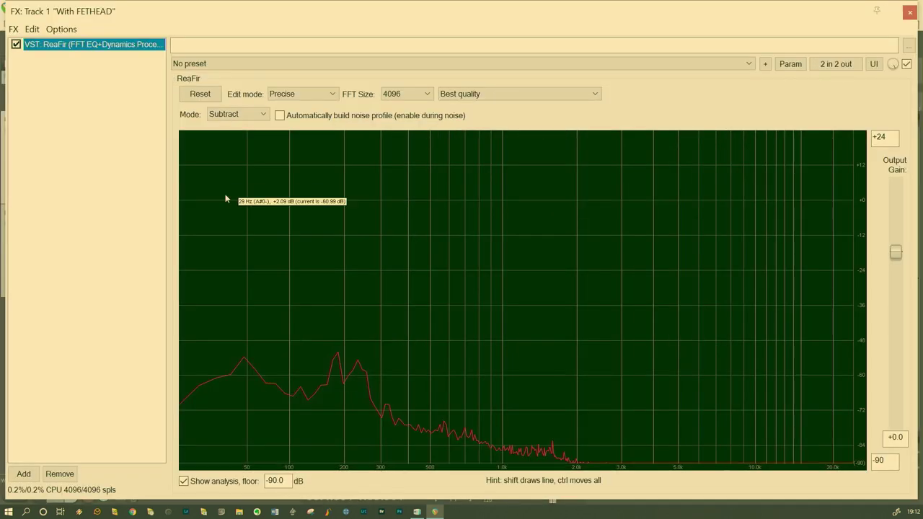
{"action": "left_click_drag", "start_coordinate": [767, 14], "coordinate": [761, 33]}
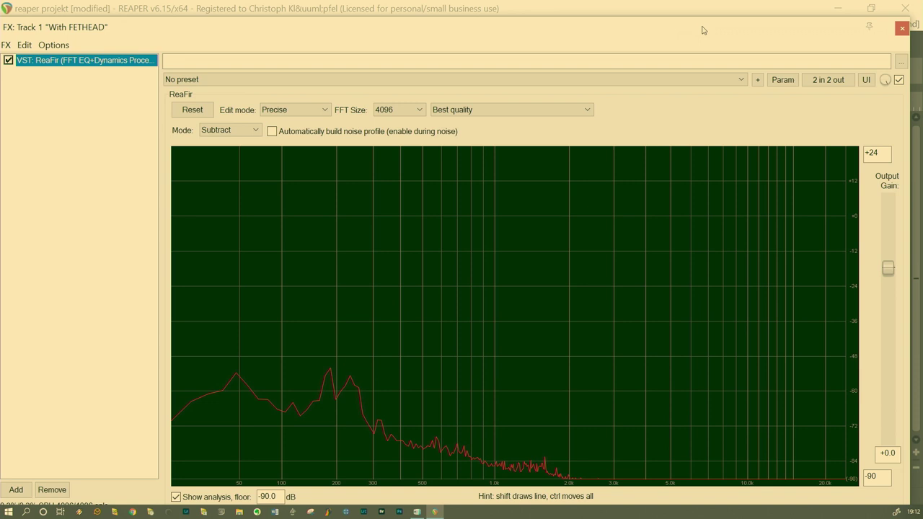
{"action": "left_click_drag", "start_coordinate": [911, 22], "coordinate": [554, 131]}
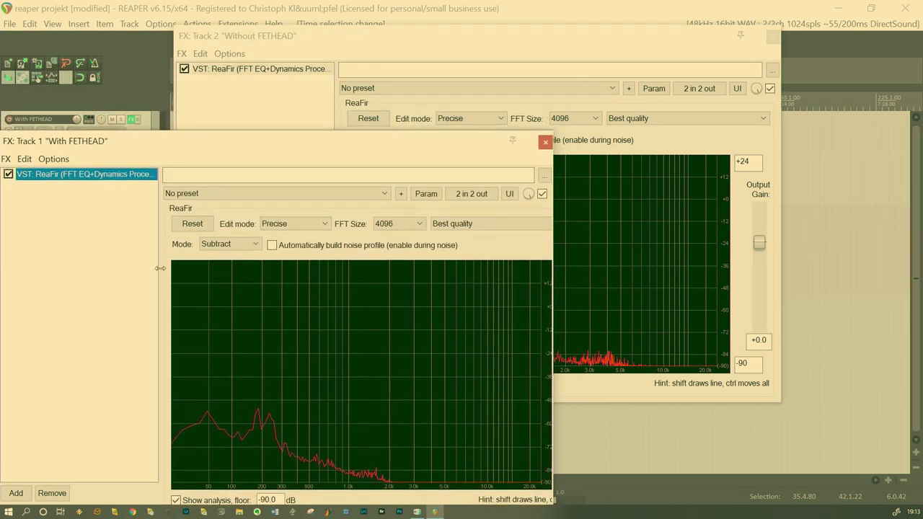
{"action": "left_click_drag", "start_coordinate": [161, 268], "coordinate": [37, 265]}
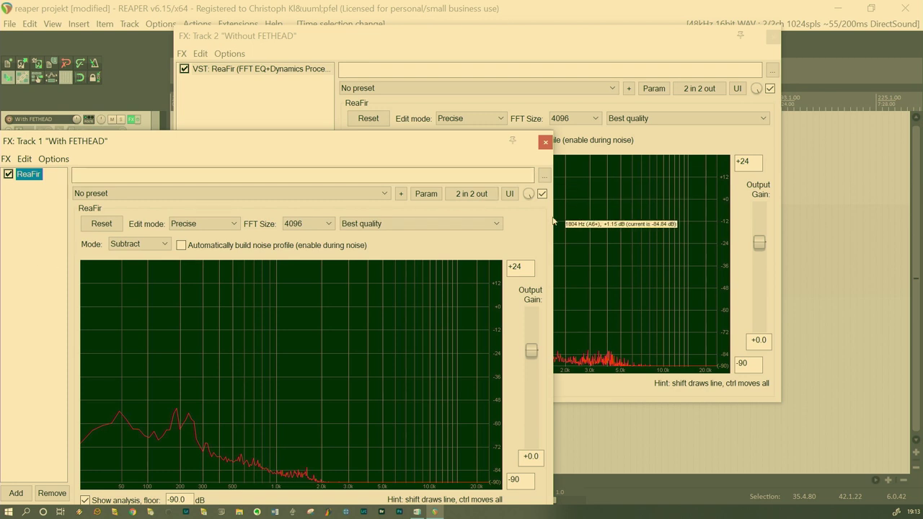
{"action": "left_click_drag", "start_coordinate": [553, 217], "coordinate": [469, 219]}
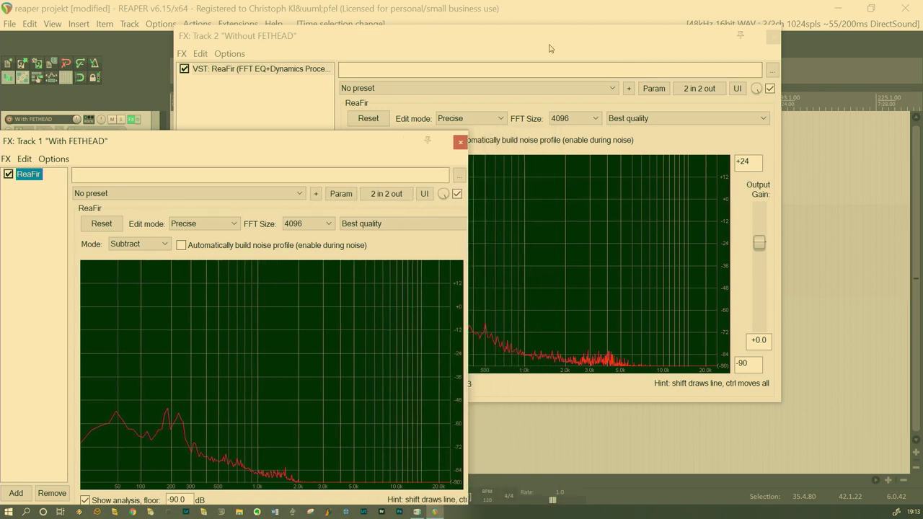
Step: Narrow the Without FETHEAD FX window and place both tracks' ReaFir windows side by side
{"action": "left_click_drag", "start_coordinate": [532, 38], "coordinate": [615, 49]}
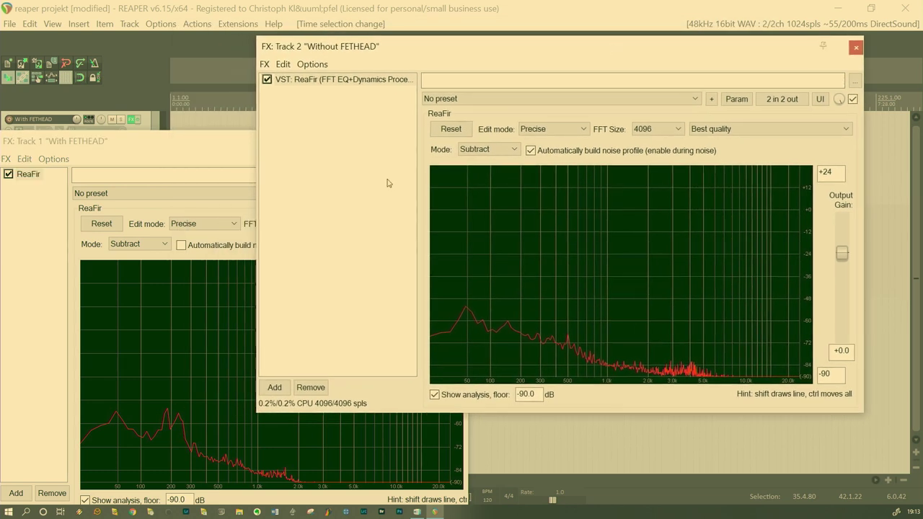
{"action": "left_click_drag", "start_coordinate": [417, 182], "coordinate": [328, 182]}
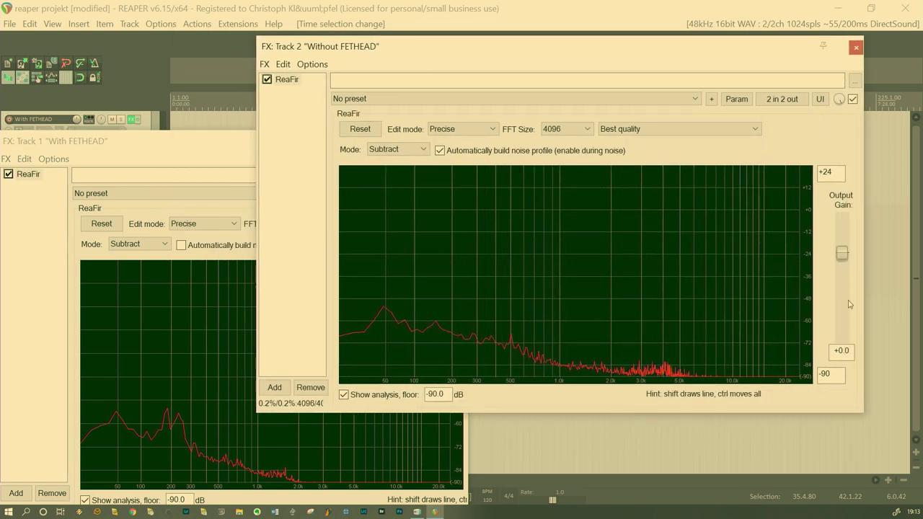
{"action": "left_click_drag", "start_coordinate": [865, 400], "coordinate": [750, 403]}
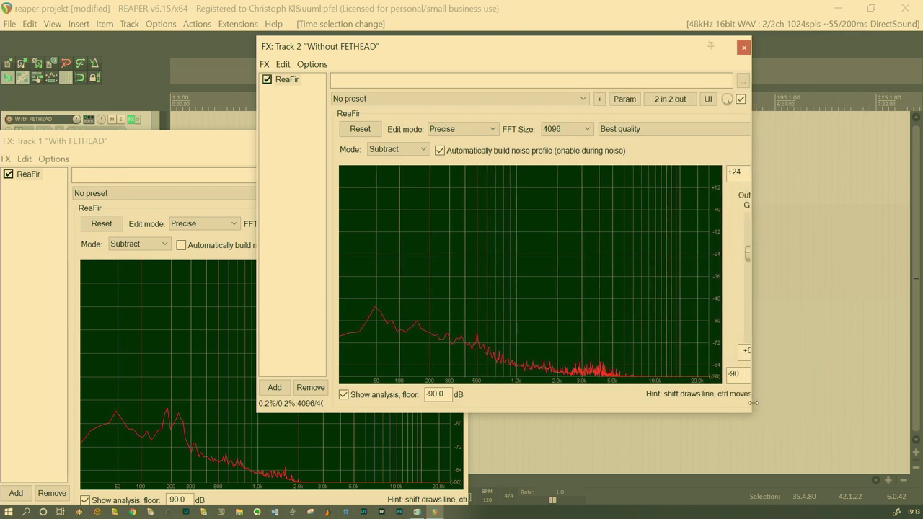
{"action": "left_click_drag", "start_coordinate": [547, 48], "coordinate": [684, 60]}
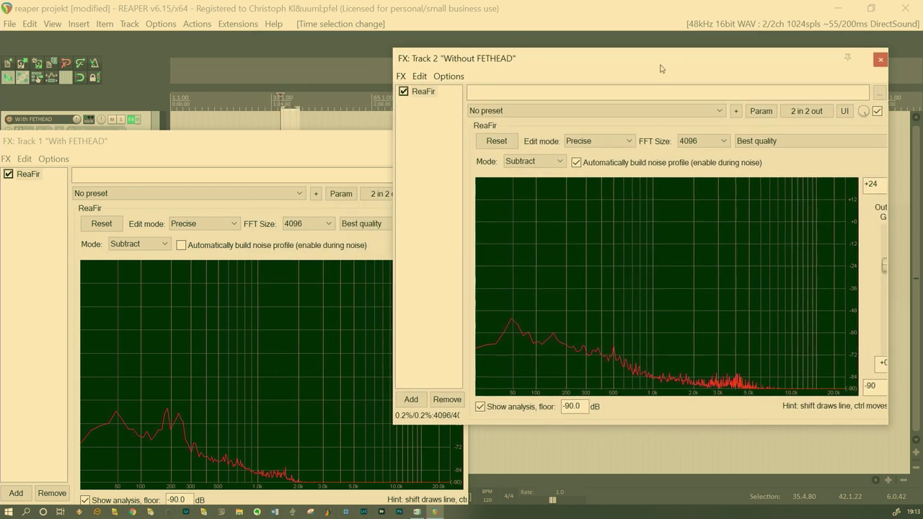
{"action": "left_click_drag", "start_coordinate": [233, 145], "coordinate": [240, 81]}
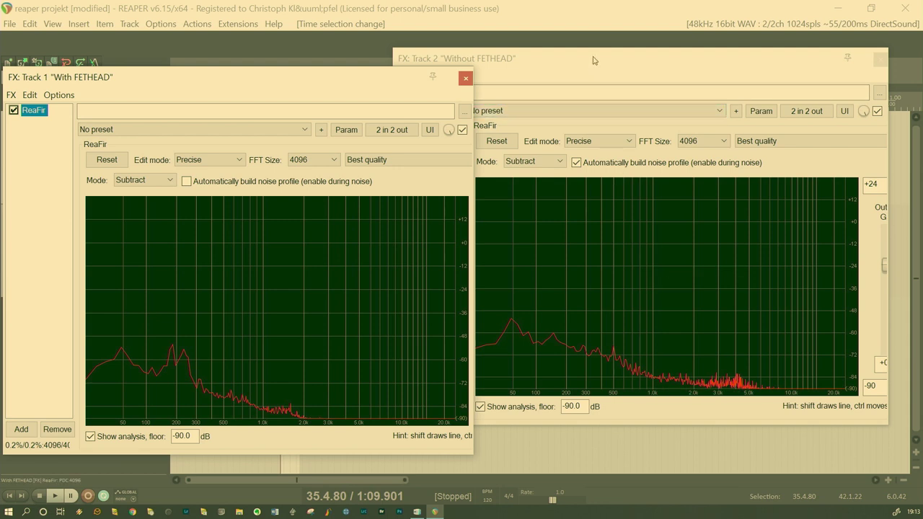
{"action": "left_click_drag", "start_coordinate": [593, 64], "coordinate": [608, 67]}
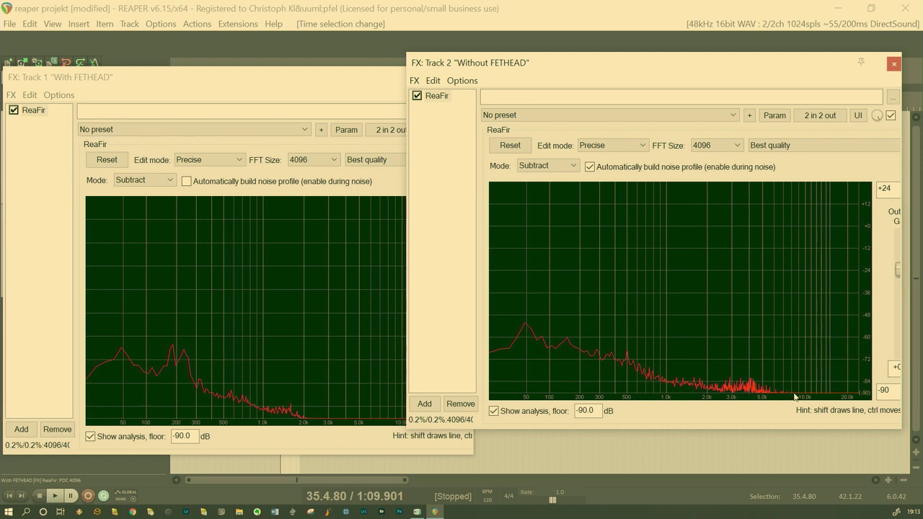
Step: Compare the ReaFir noise profiles of both tracks across the frequency range, and close the With FETHEAD FX window
{"action": "left_click", "coordinate": [324, 443]}
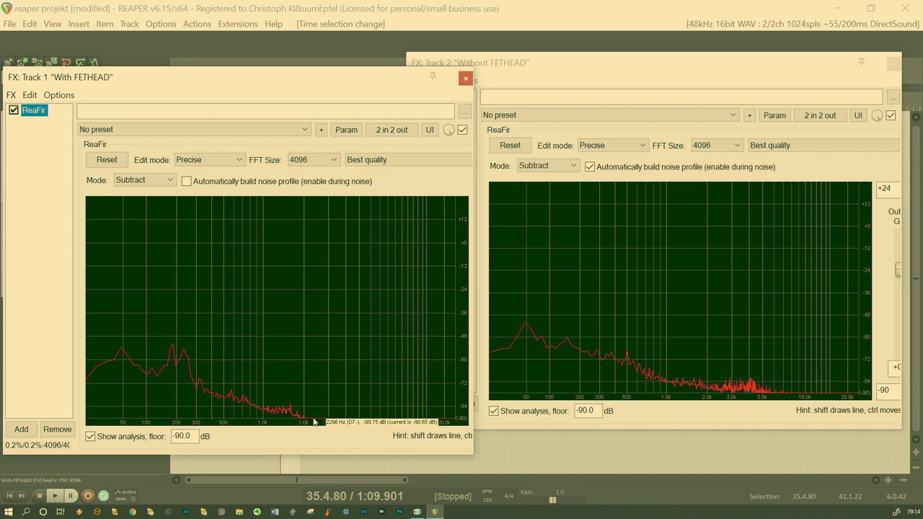
{"action": "mouse_move", "coordinate": [311, 421]}
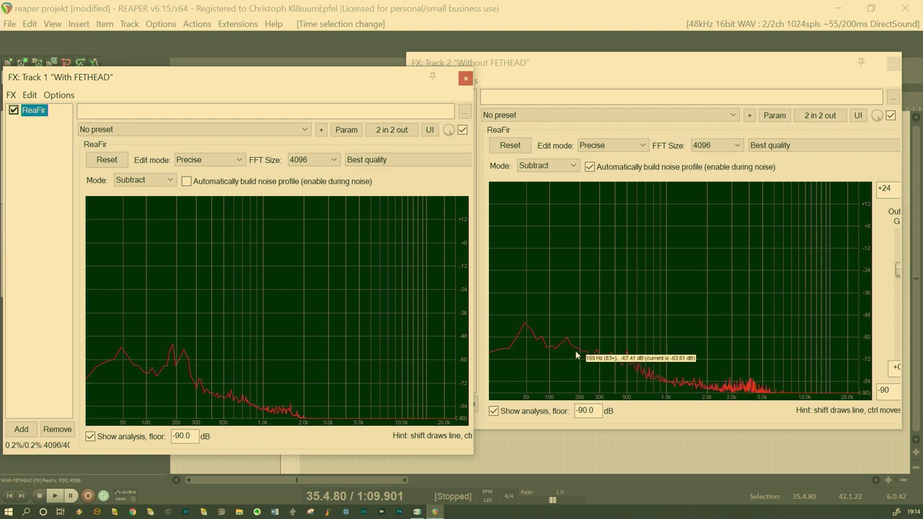
{"action": "left_click", "coordinate": [554, 81]}
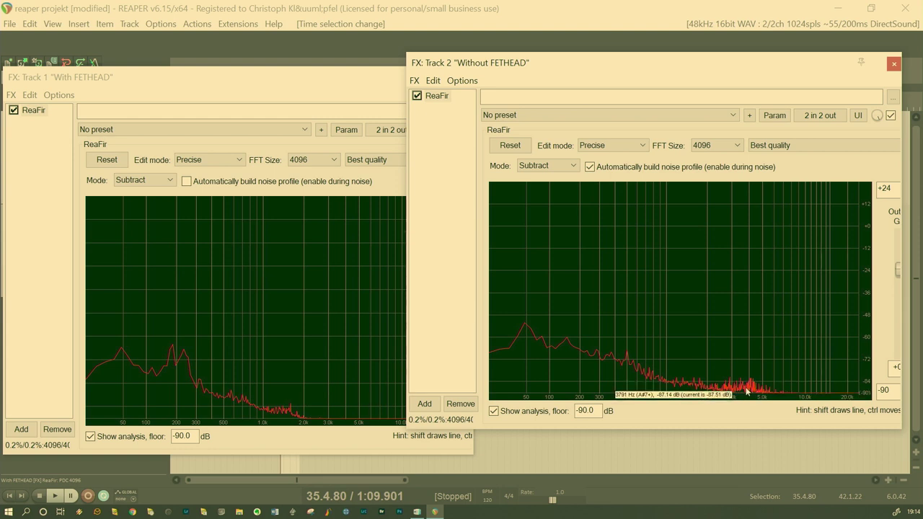
{"action": "left_click", "coordinate": [350, 445]}
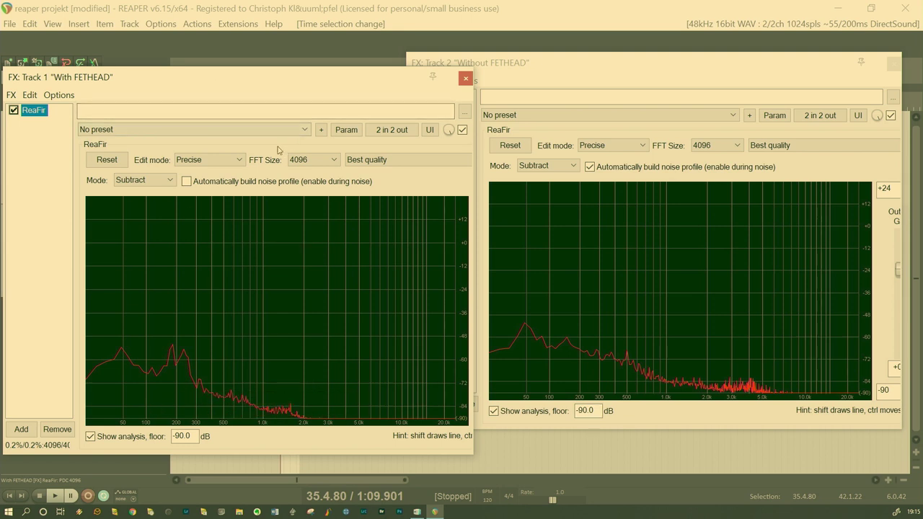
{"action": "left_click", "coordinate": [466, 78]}
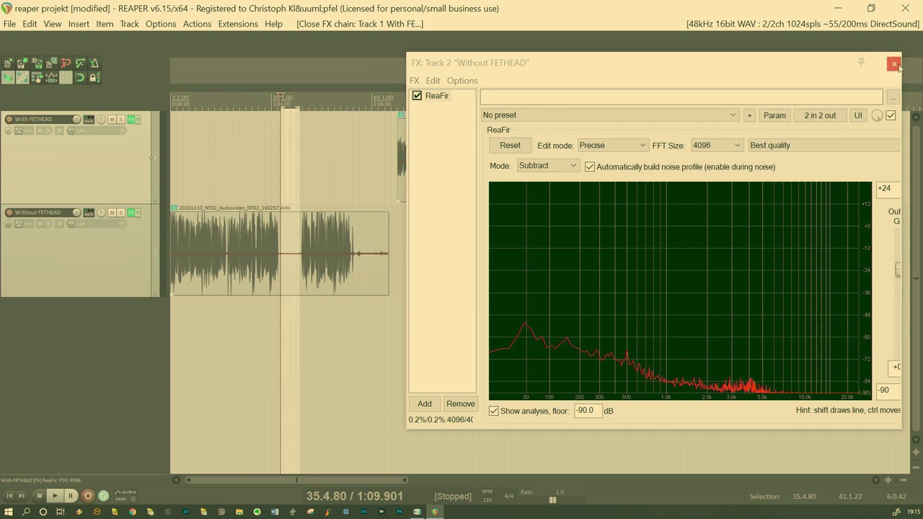
Step: Turn off automatic noise profile building and bypass ReaFir on the Without FETHEAD track, and close its FX window
{"action": "left_click", "coordinate": [593, 170]}
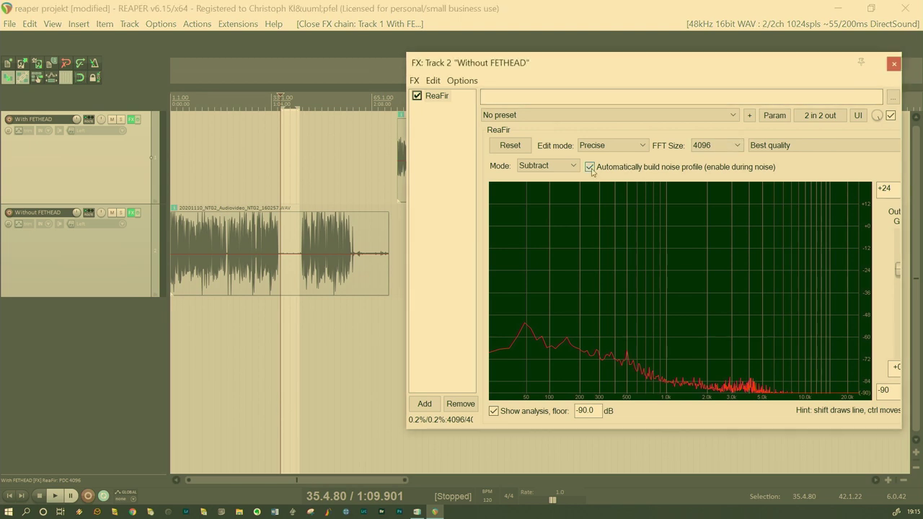
{"action": "left_click", "coordinate": [416, 96]}
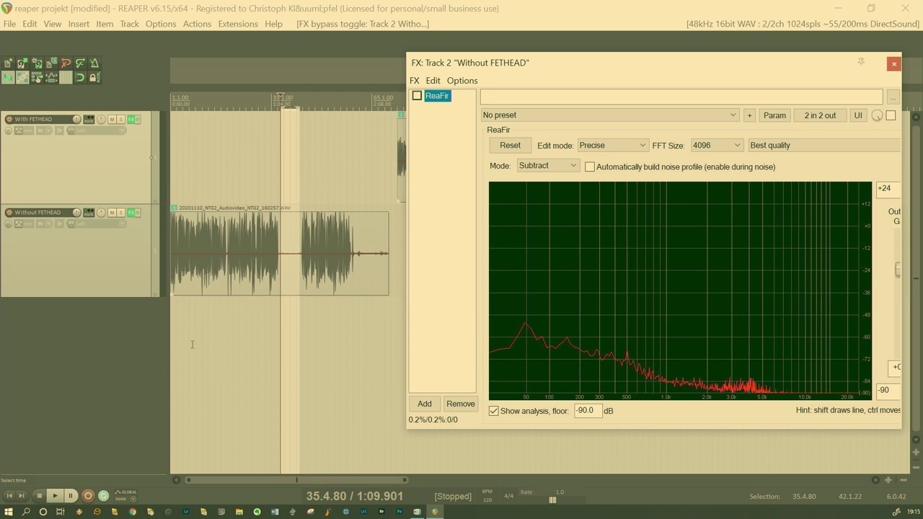
{"action": "left_click", "coordinate": [894, 65]}
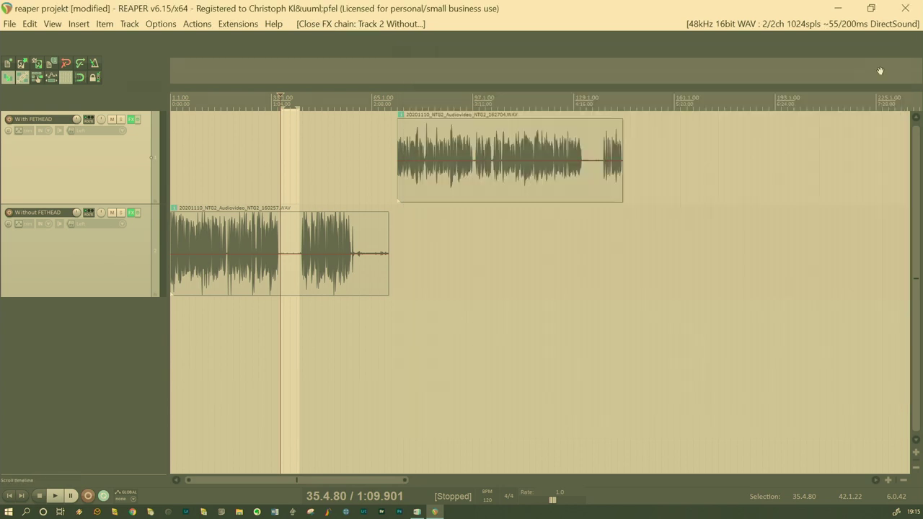
Step: Reopen the Without FETHEAD FX window, bypass ReaFir on the With FETHEAD track, and close the With FETHEAD FX window
{"action": "left_click", "coordinate": [48, 270]}
{"action": "left_click", "coordinate": [132, 213]}
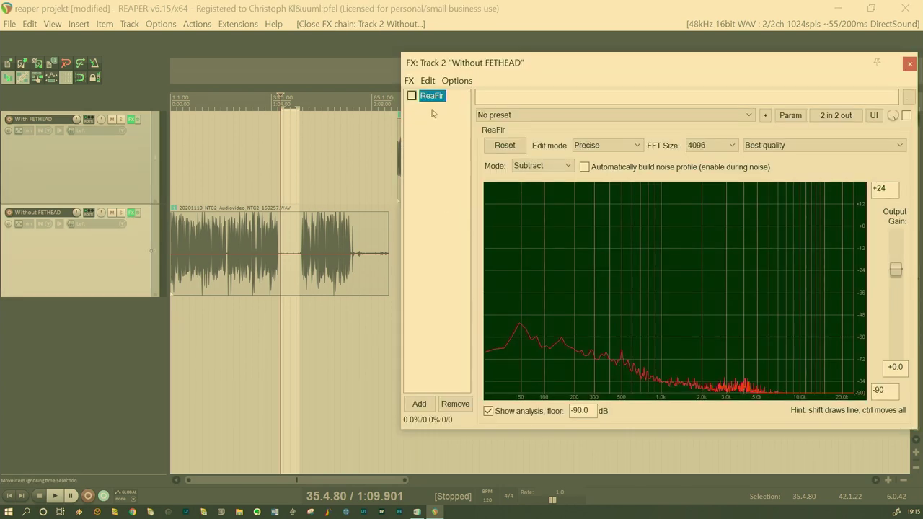
{"action": "left_click", "coordinate": [131, 119]}
{"action": "left_click", "coordinate": [16, 111]}
{"action": "left_click", "coordinate": [514, 77]}
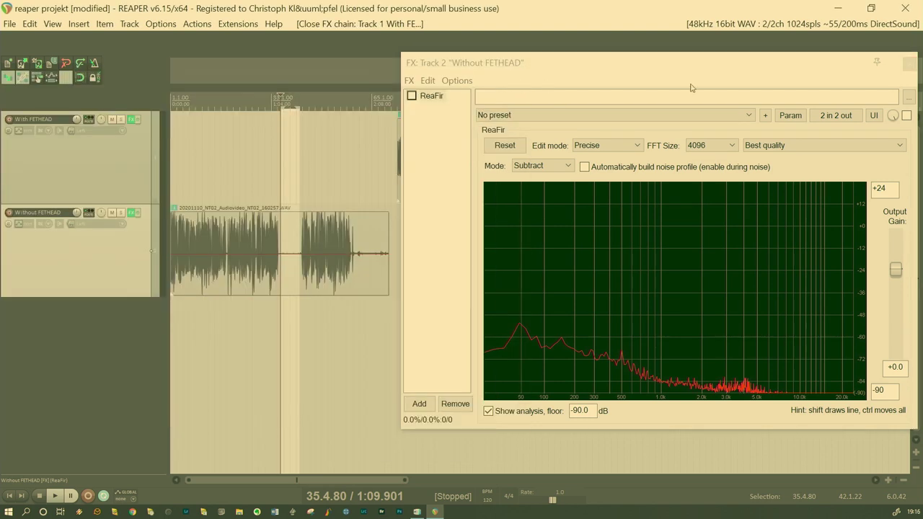
Step: Close the Without FETHEAD FX window and extend the time selection from 1.1.00 to the end of the With FETHEAD recording
{"action": "left_click", "coordinate": [910, 63]}
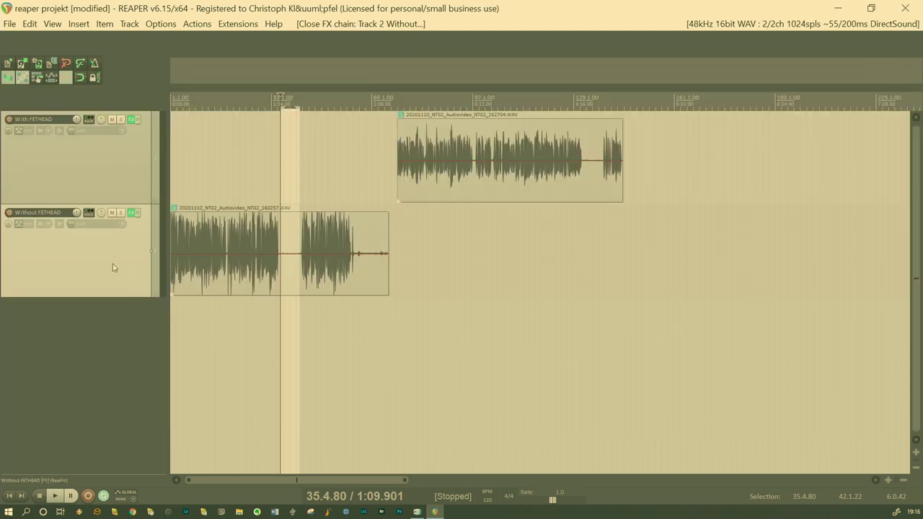
{"action": "left_click", "coordinate": [112, 158]}
{"action": "left_click", "coordinate": [262, 123]}
{"action": "double_click", "coordinate": [279, 108]}
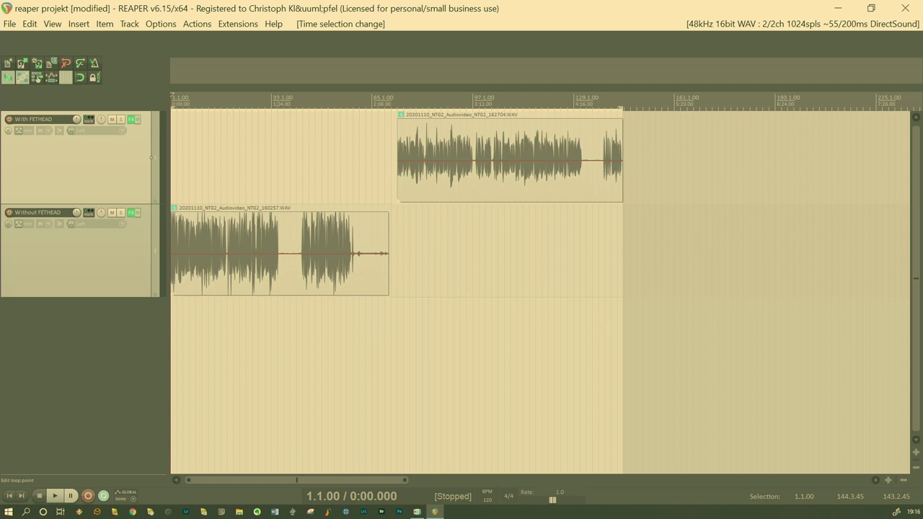
Step: Play the Without FETHEAD recording from about 1:00 into its speech pause to hear the unprocessed noise
{"action": "left_click", "coordinate": [277, 101]}
{"action": "left_click", "coordinate": [267, 112]}
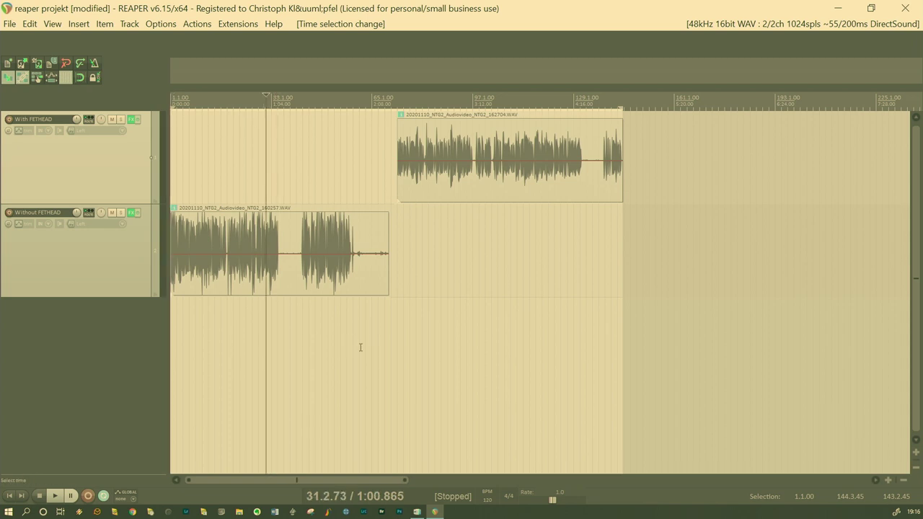
{"action": "key", "text": "space"}
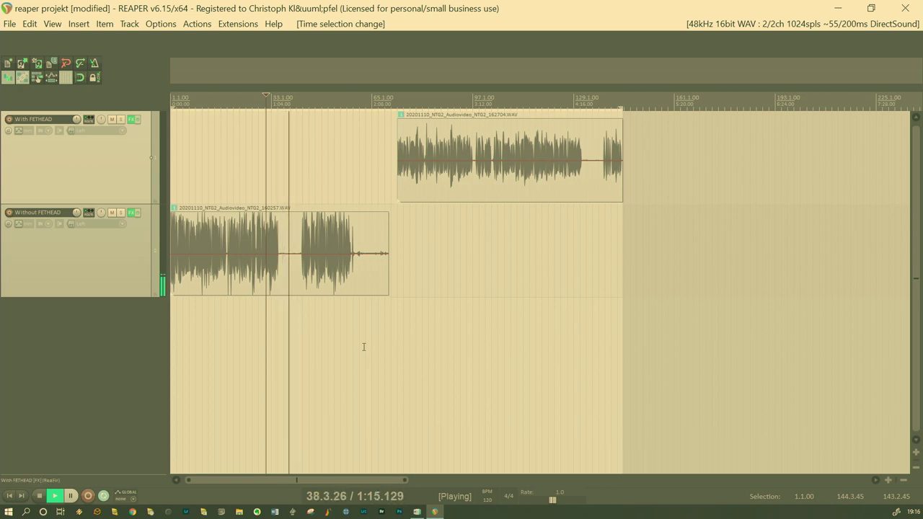
{"action": "key", "text": "space"}
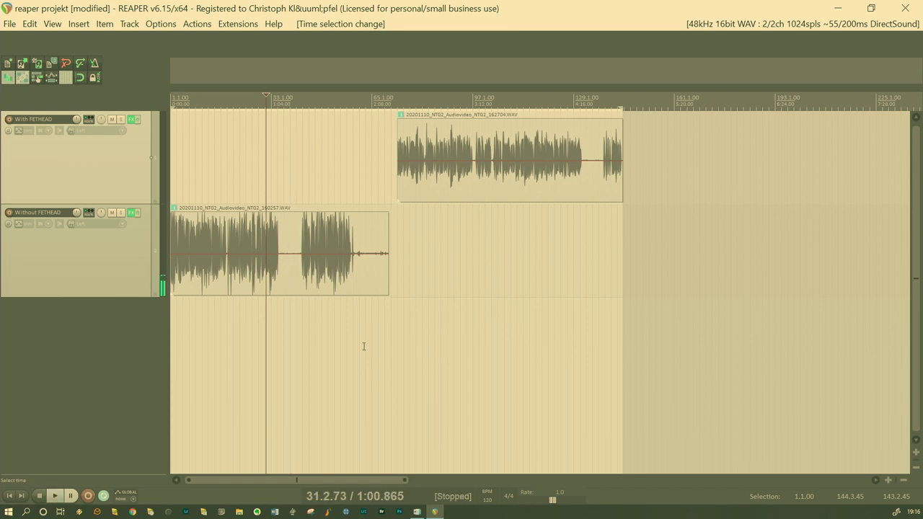
Step: Play the With FETHEAD recording from about 4:15 into its speech pause to hear the unprocessed noise
{"action": "left_click", "coordinate": [572, 215]}
{"action": "key", "text": "space"}
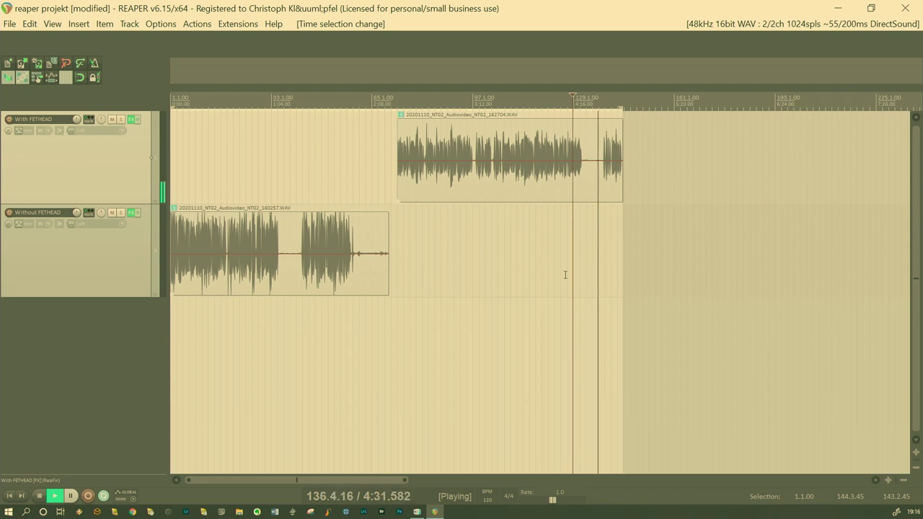
{"action": "key", "text": "space"}
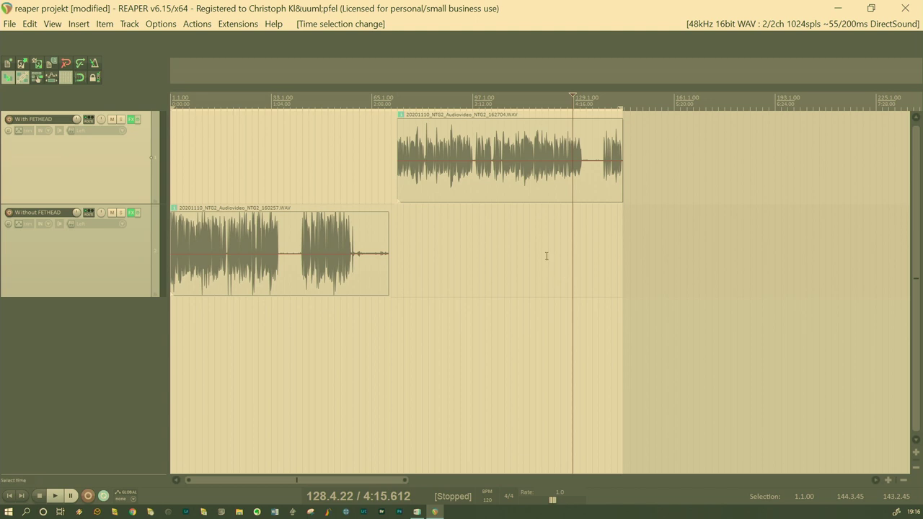
Step: Mute the Without FETHEAD track and move the With FETHEAD recording to the start of the project
{"action": "left_click", "coordinate": [130, 265]}
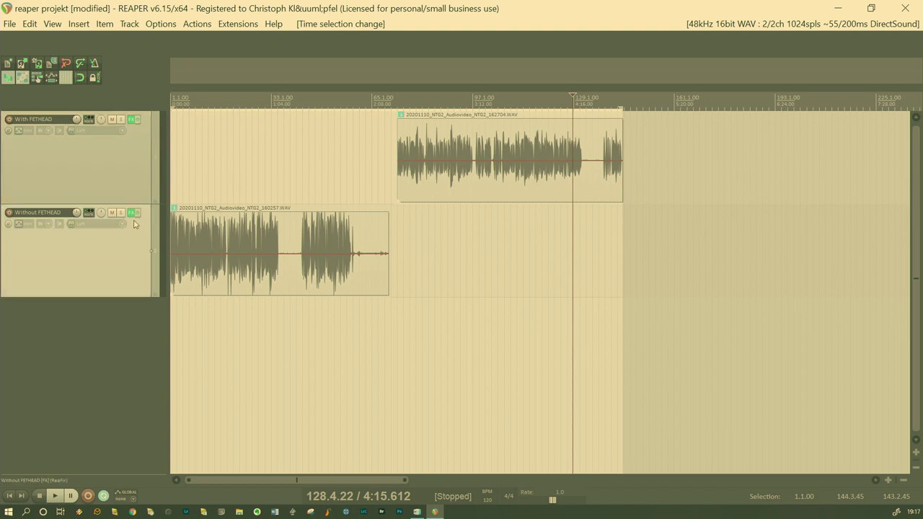
{"action": "left_click", "coordinate": [112, 213]}
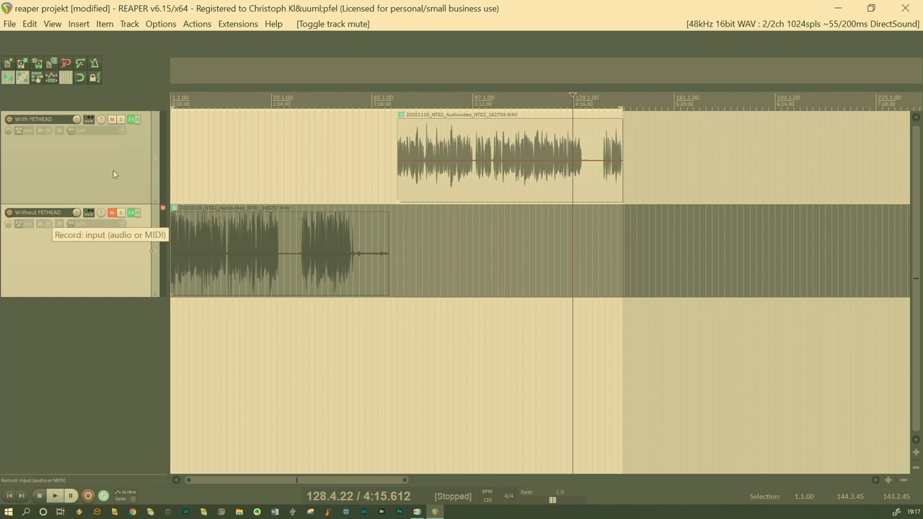
{"action": "left_click", "coordinate": [452, 149]}
{"action": "left_click_drag", "start_coordinate": [471, 147], "coordinate": [238, 143]}
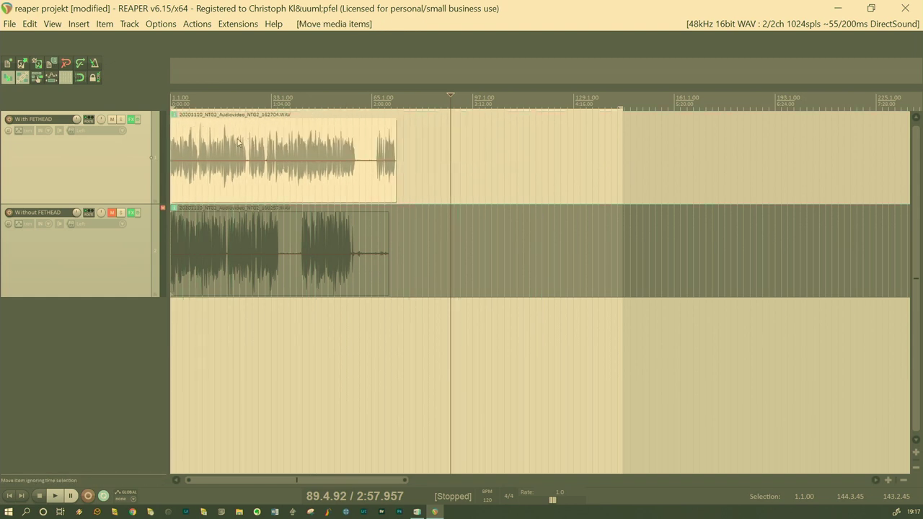
Step: Place the edit cursor at about 1:57, where the last speech pause of the With FETHEAD recording begins
{"action": "left_click", "coordinate": [359, 137]}
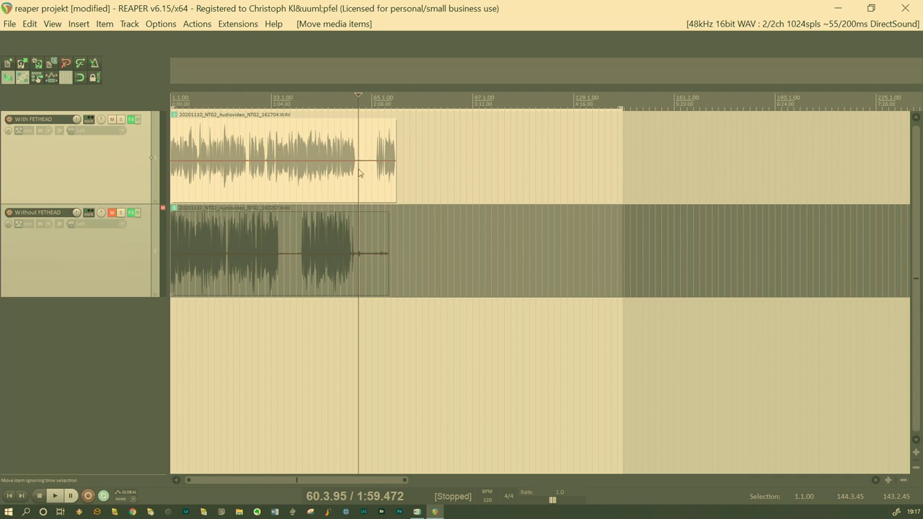
{"action": "left_click", "coordinate": [354, 107]}
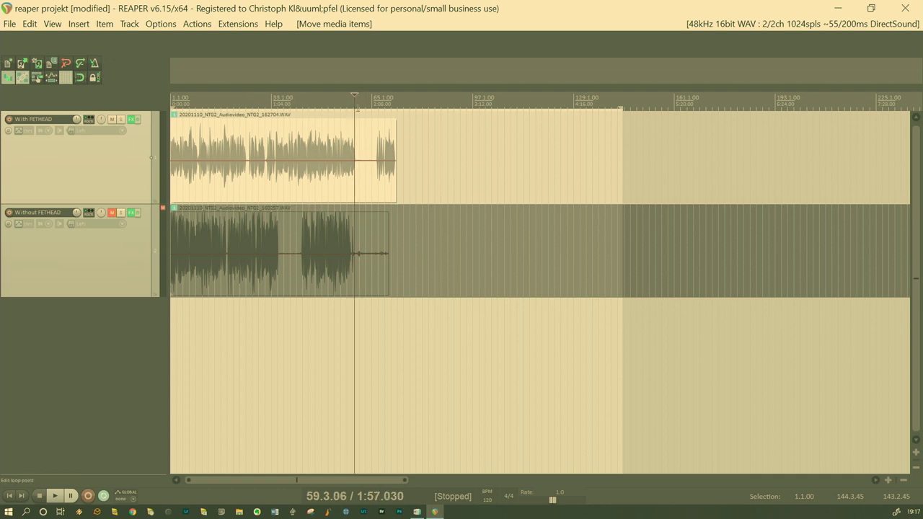
{"action": "left_click", "coordinate": [355, 107]}
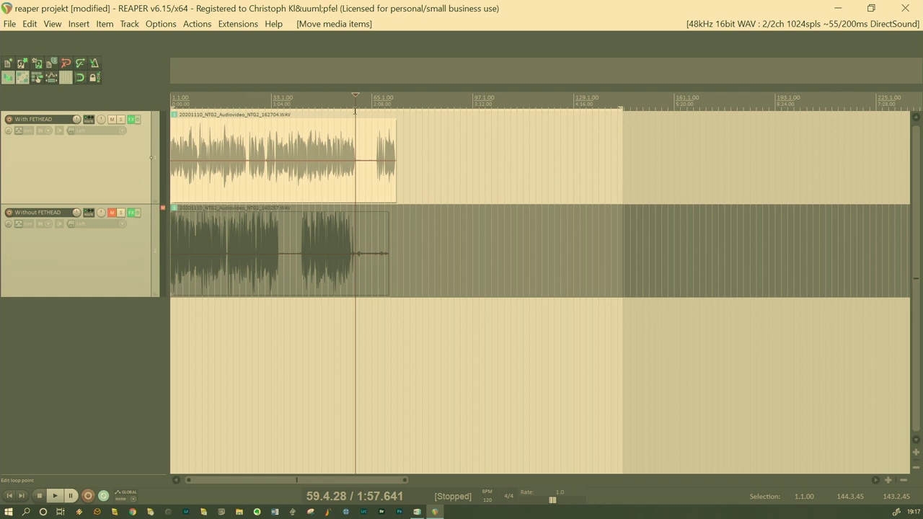
Step: Remove ReaFir from the With FETHEAD track, then shrink its FX window and move it clear of the waveforms
{"action": "left_click", "coordinate": [132, 119]}
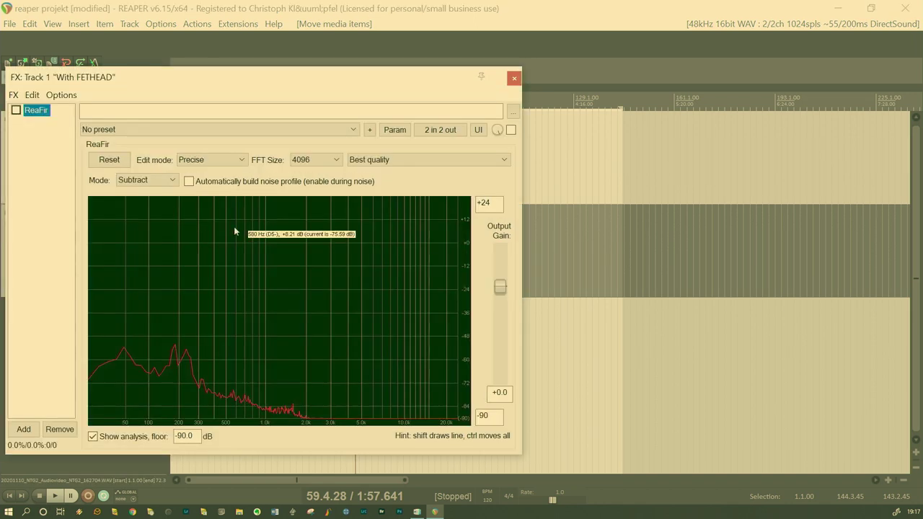
{"action": "left_click", "coordinate": [33, 147]}
{"action": "left_click", "coordinate": [34, 114]}
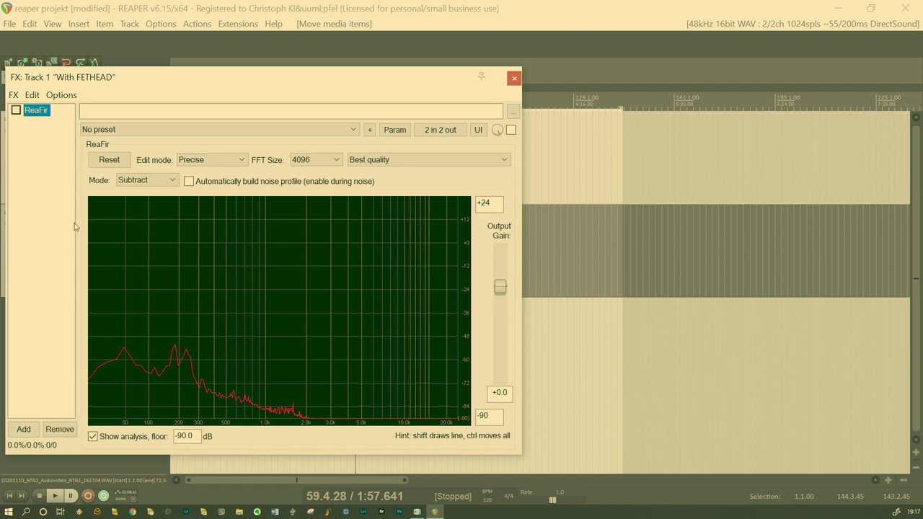
{"action": "key", "text": "Delete"}
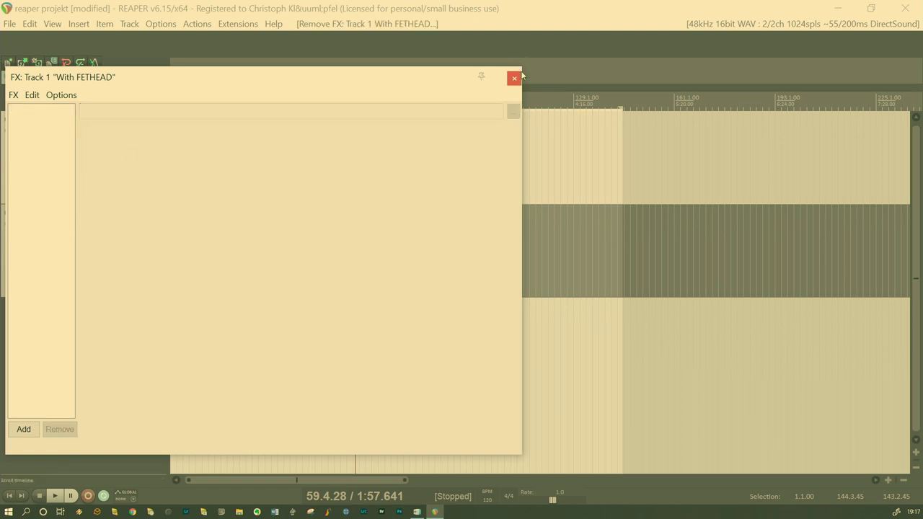
{"action": "left_click_drag", "start_coordinate": [523, 65], "coordinate": [329, 181]}
{"action": "left_click_drag", "start_coordinate": [142, 200], "coordinate": [577, 97]}
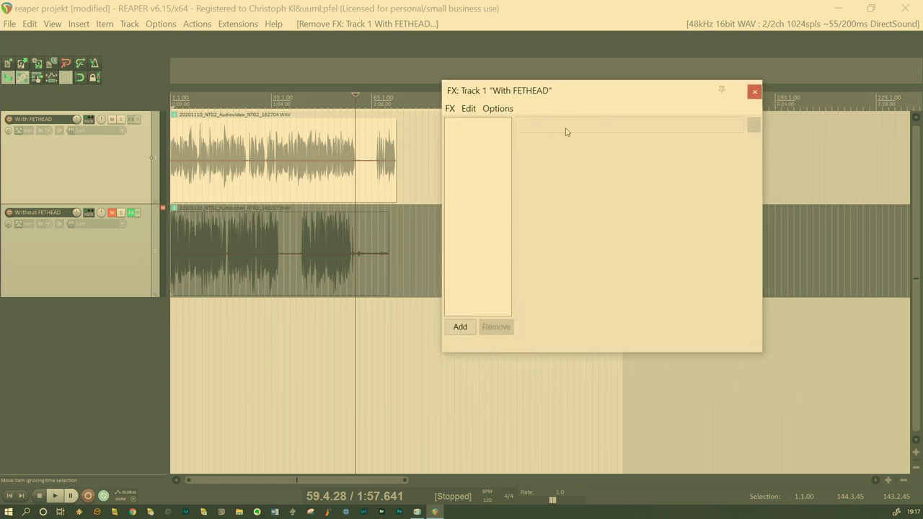
Step: Find plug-ins matching "noise" and add the VST3 RX 7 Voice De-noise to the With FETHEAD track
{"action": "left_click", "coordinate": [458, 330]}
{"action": "left_click", "coordinate": [174, 85]}
{"action": "key", "text": "BackSpace"}
{"action": "key", "text": "BackSpace"}
{"action": "key", "text": "BackSpace"}
{"action": "key", "text": "BackSpace"}
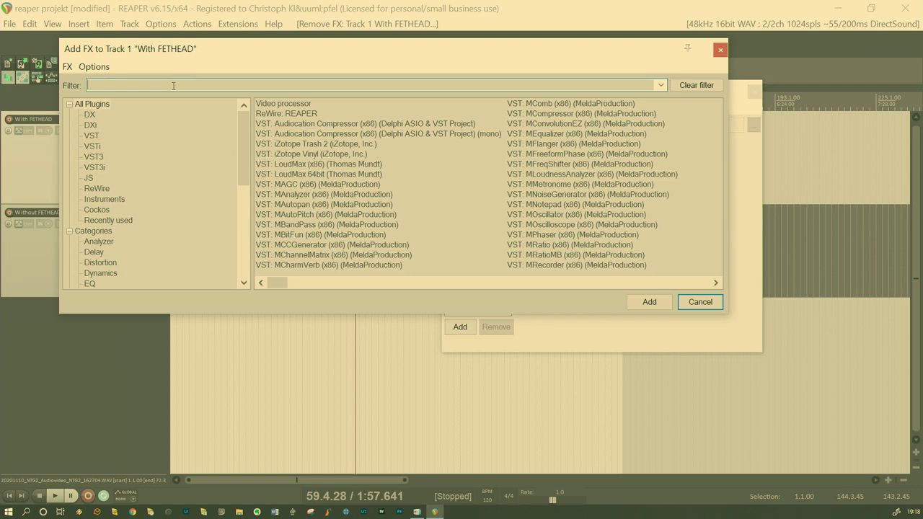
{"action": "type", "text": "noise"}
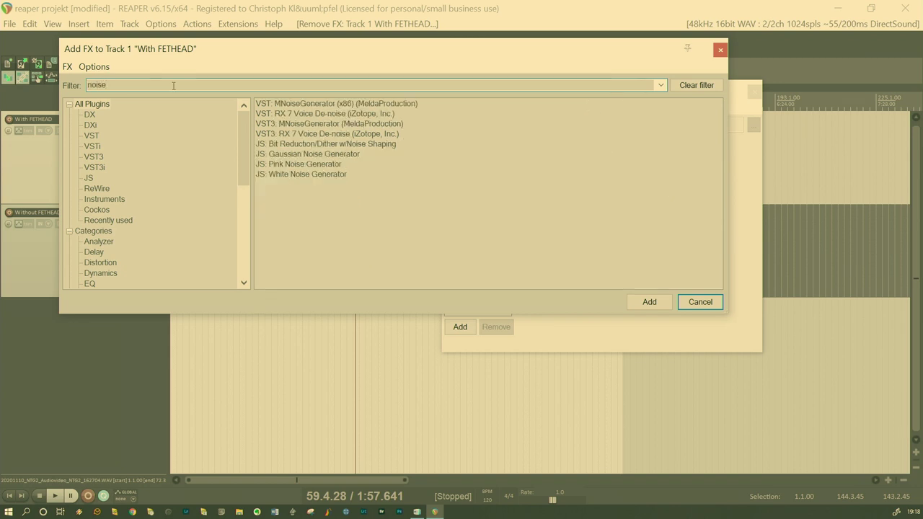
{"action": "left_click", "coordinate": [318, 136]}
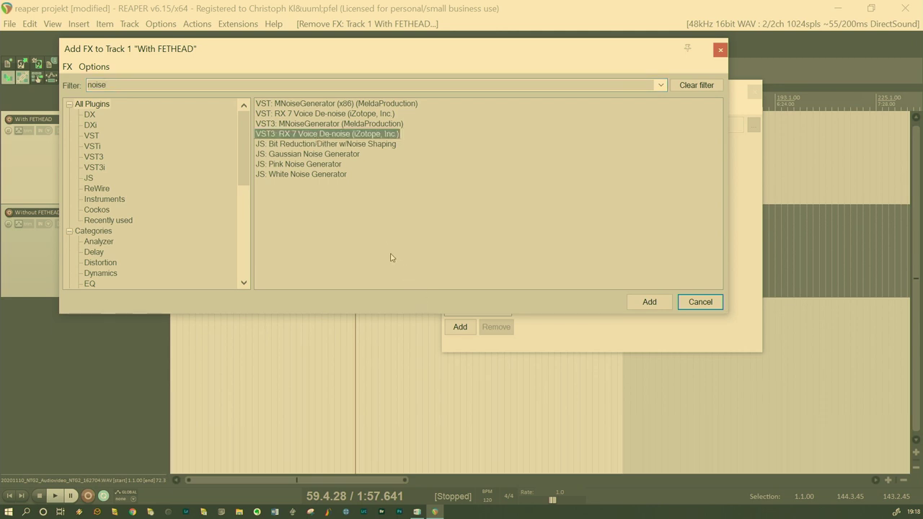
{"action": "left_click", "coordinate": [651, 302]}
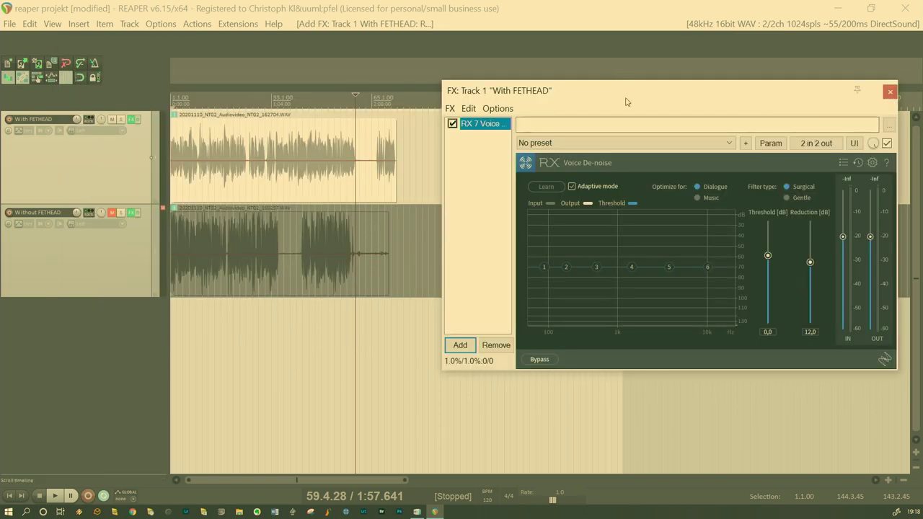
Step: Disable Adaptive mode in Voice De-noise and set the time selection over the speech pause, from 59.2.82 to 66.1.07
{"action": "left_click_drag", "start_coordinate": [629, 90], "coordinate": [603, 87]}
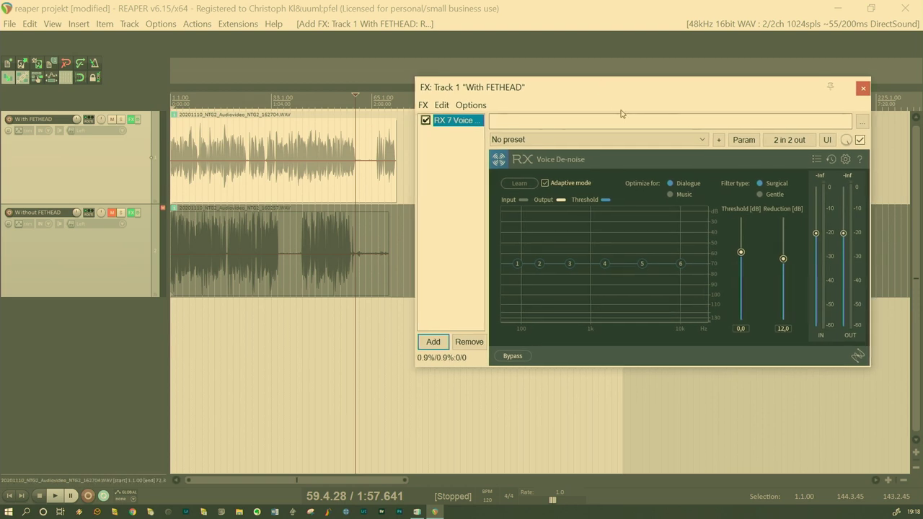
{"action": "left_click", "coordinate": [552, 185]}
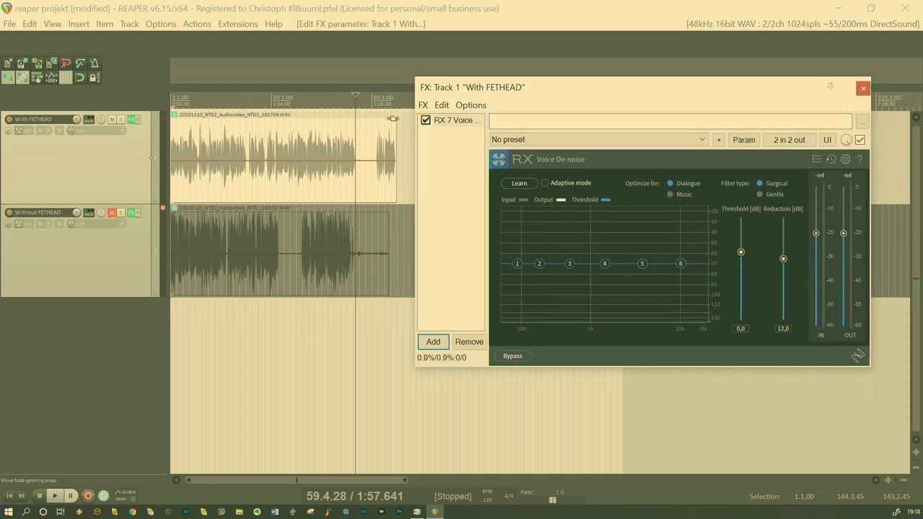
{"action": "left_click", "coordinate": [357, 100]}
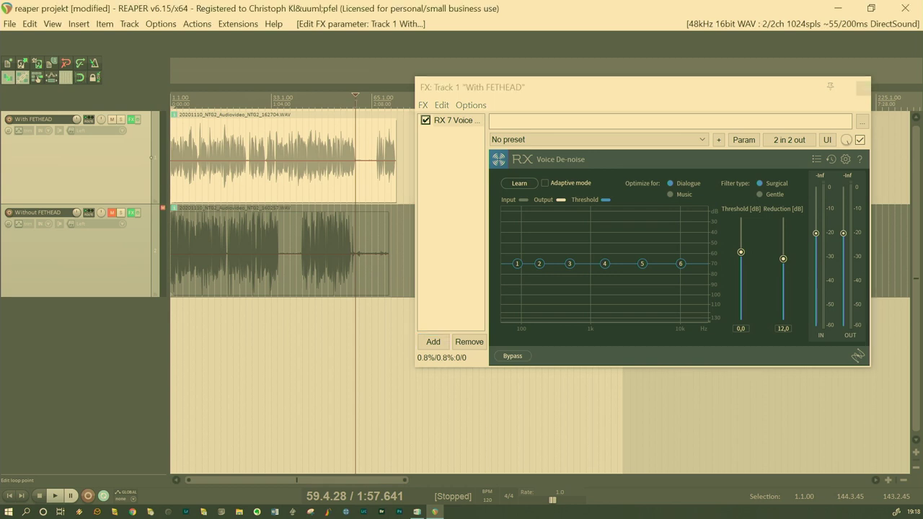
{"action": "left_click_drag", "start_coordinate": [357, 101], "coordinate": [375, 101]}
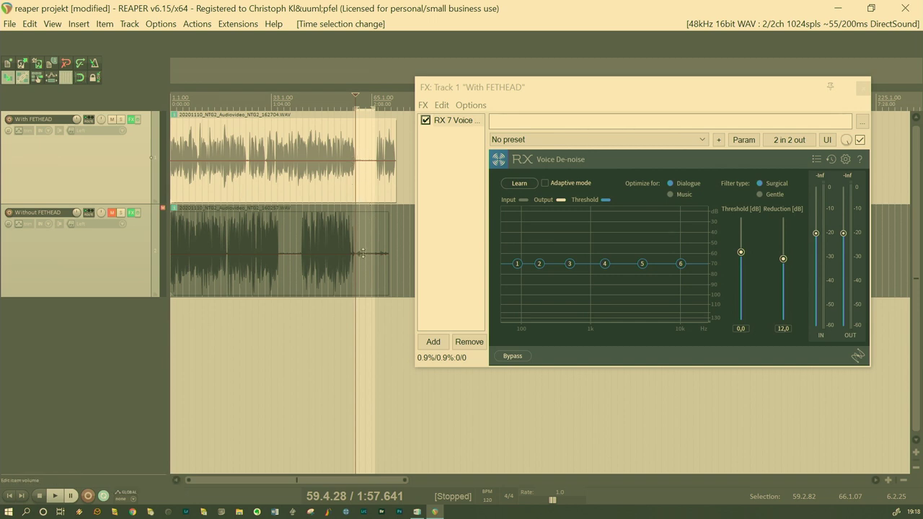
Step: Try to learn a Voice De-noise noise profile while playing the selected speech pause
{"action": "key", "text": "space"}
{"action": "key", "text": "space"}
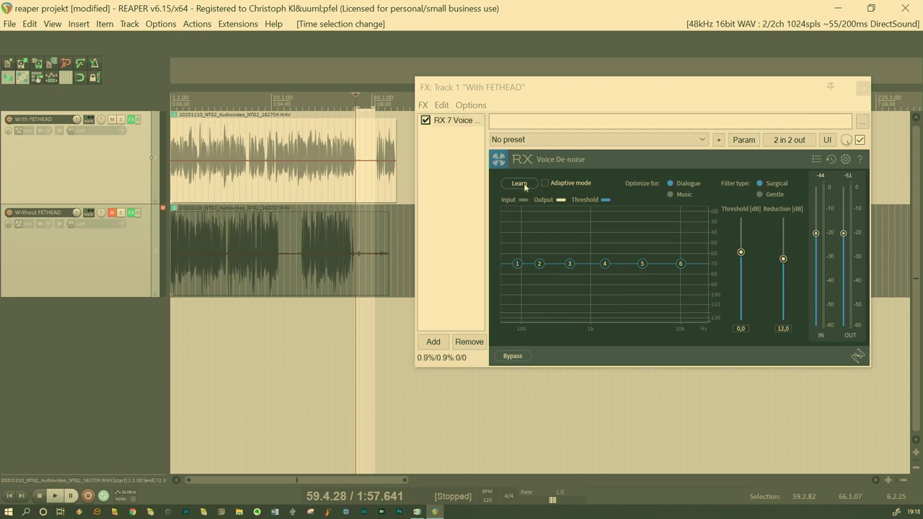
{"action": "left_click", "coordinate": [524, 183]}
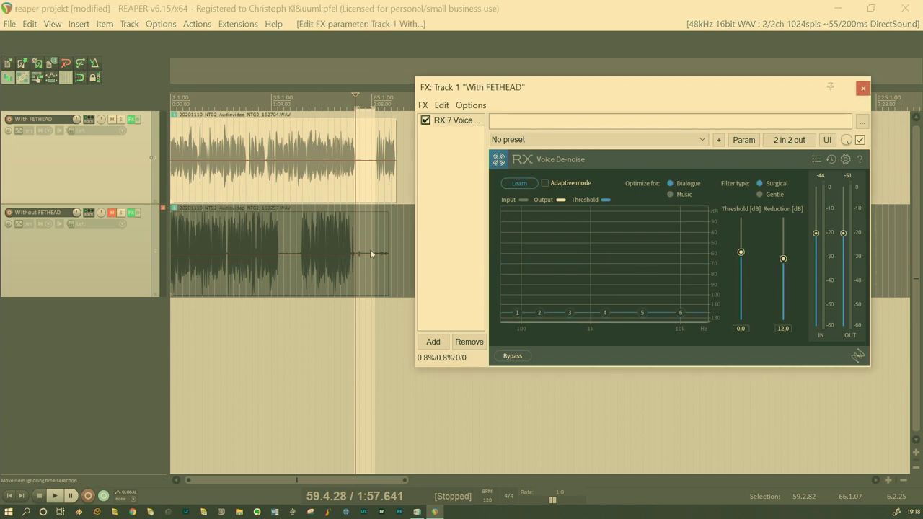
{"action": "key", "text": "space"}
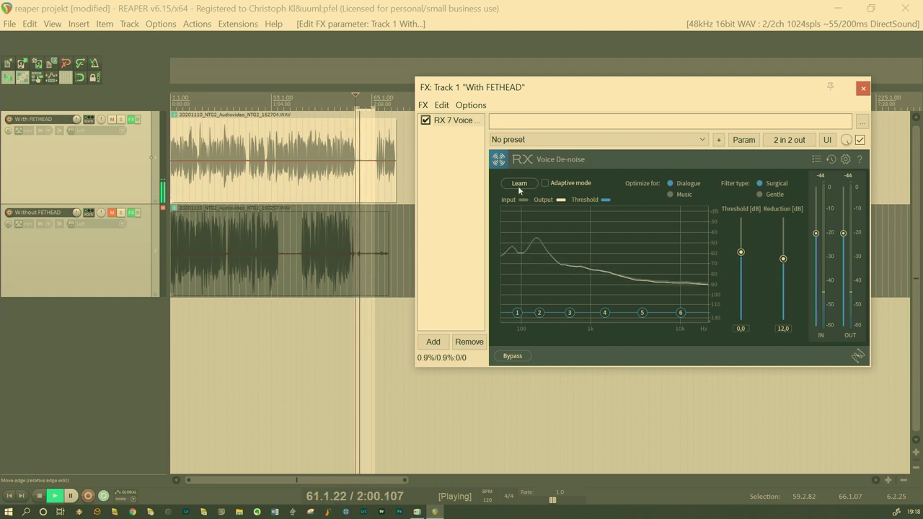
{"action": "key", "text": "space"}
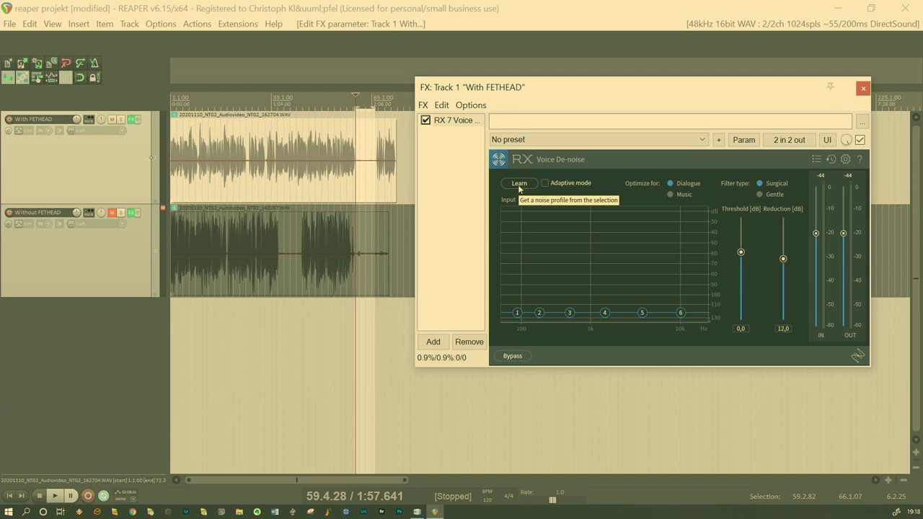
Step: Play the selected speech pause and let Voice De-noise learn the noise profile during playback
{"action": "key", "text": "space"}
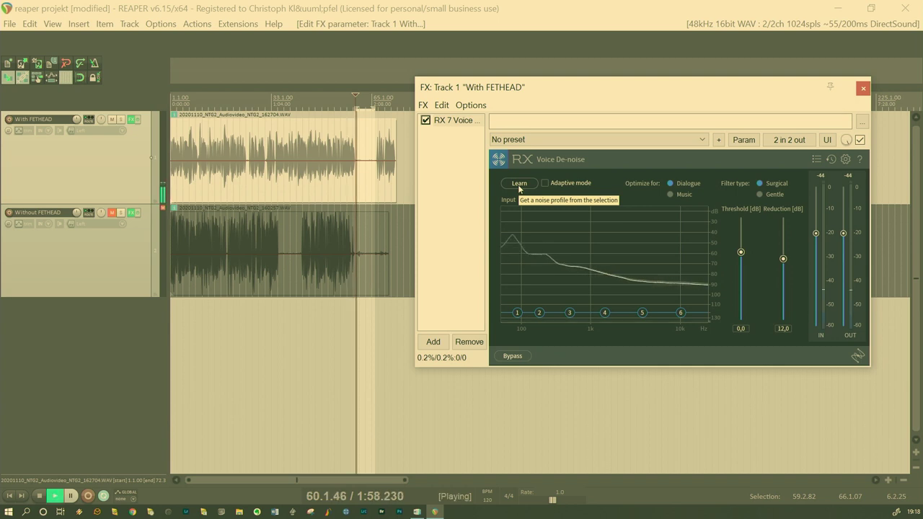
{"action": "left_click", "coordinate": [518, 185]}
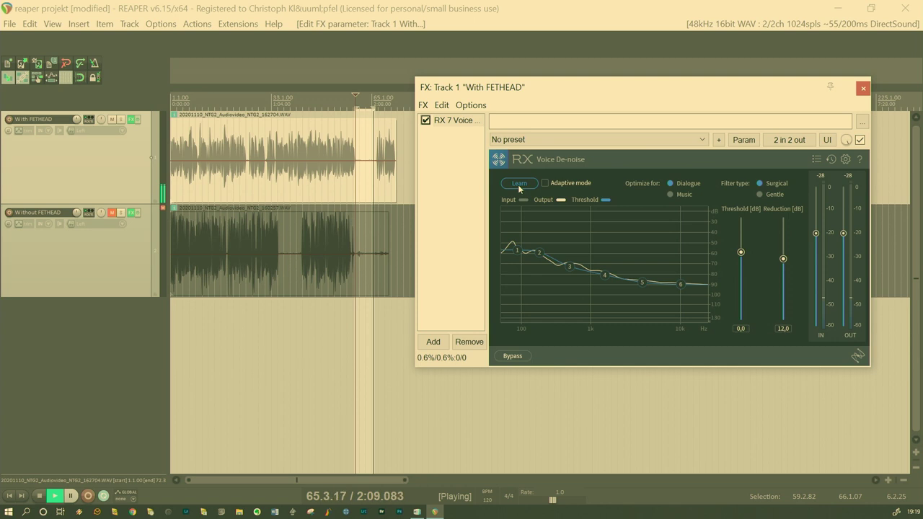
{"action": "key", "text": "space"}
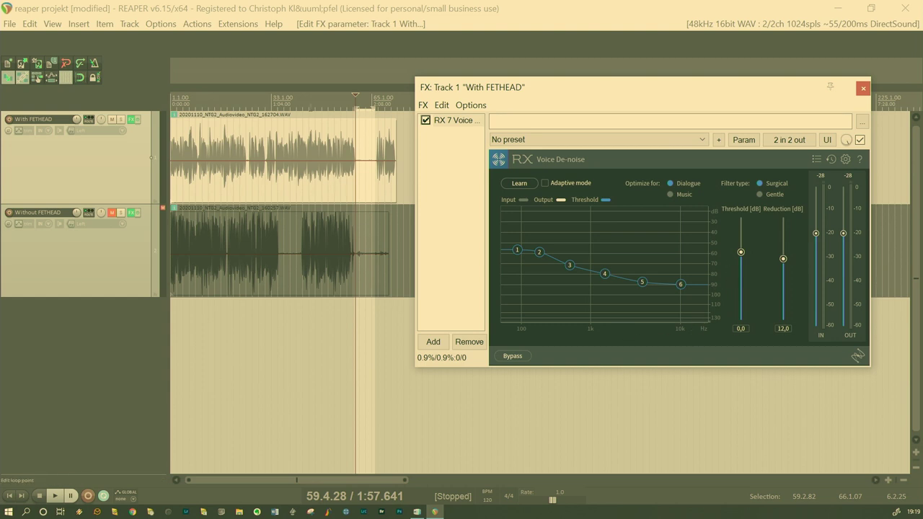
Step: Play the With FETHEAD recording from about 1:50 to check how Voice De-noise affects the speech
{"action": "left_click", "coordinate": [344, 144]}
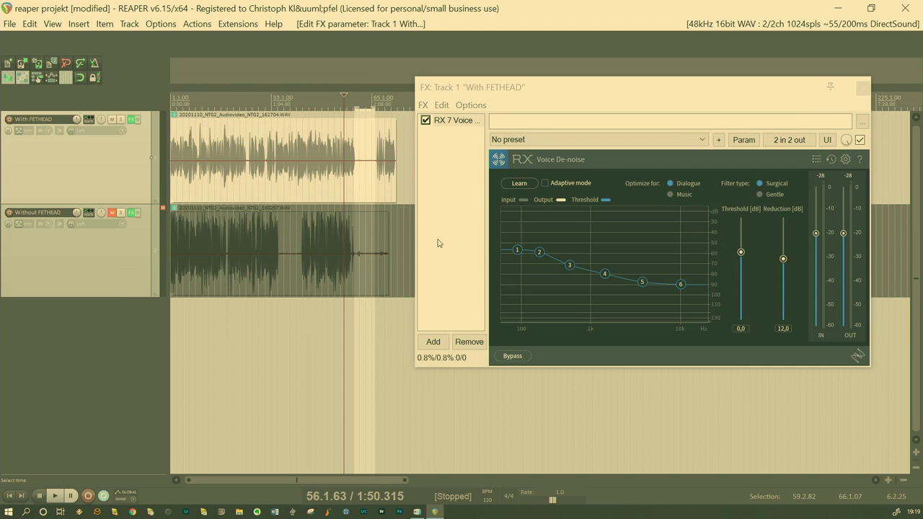
{"action": "key", "text": "space"}
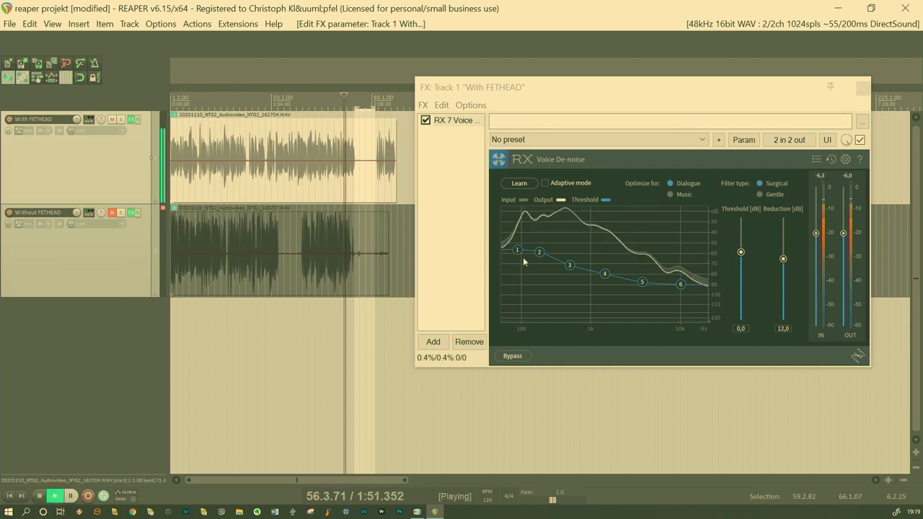
{"action": "key", "text": "space"}
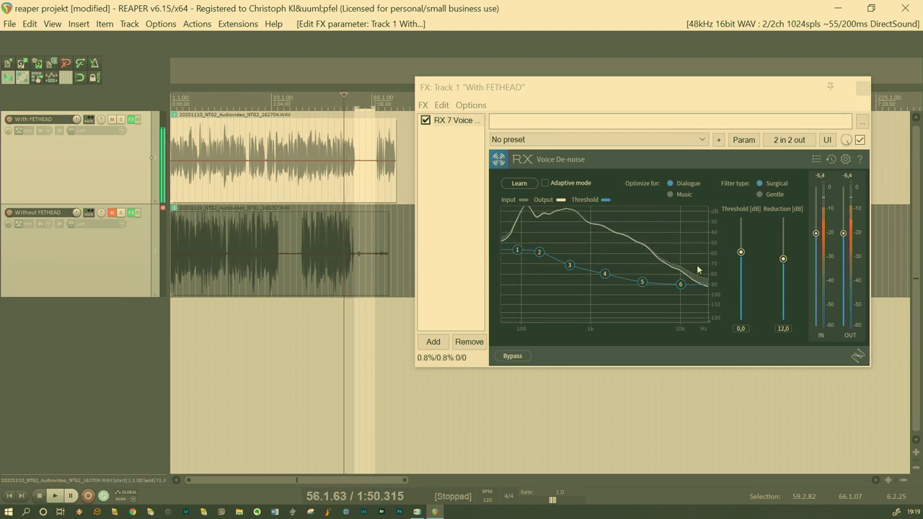
Step: Test Voice De-noise with the threshold at -20 dB during playback, and reset the threshold to 0 dB
{"action": "left_click_drag", "start_coordinate": [743, 258], "coordinate": [746, 338]}
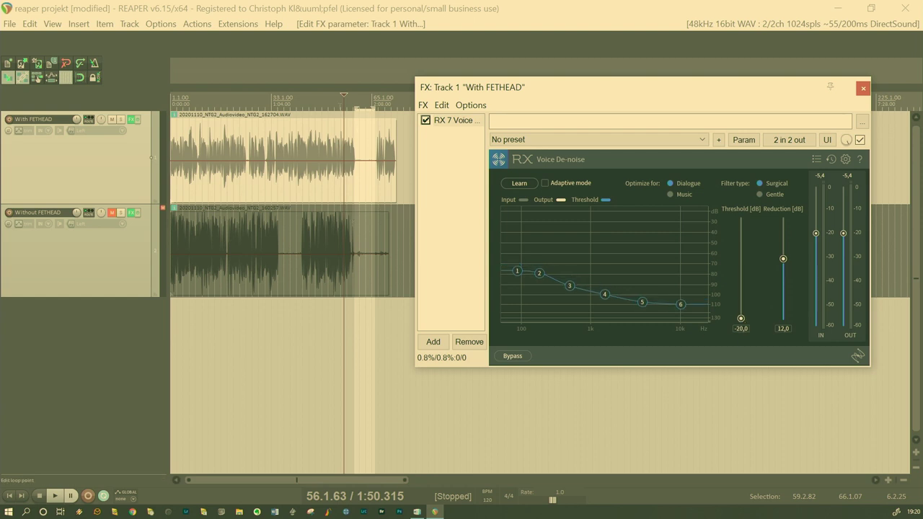
{"action": "key", "text": "space"}
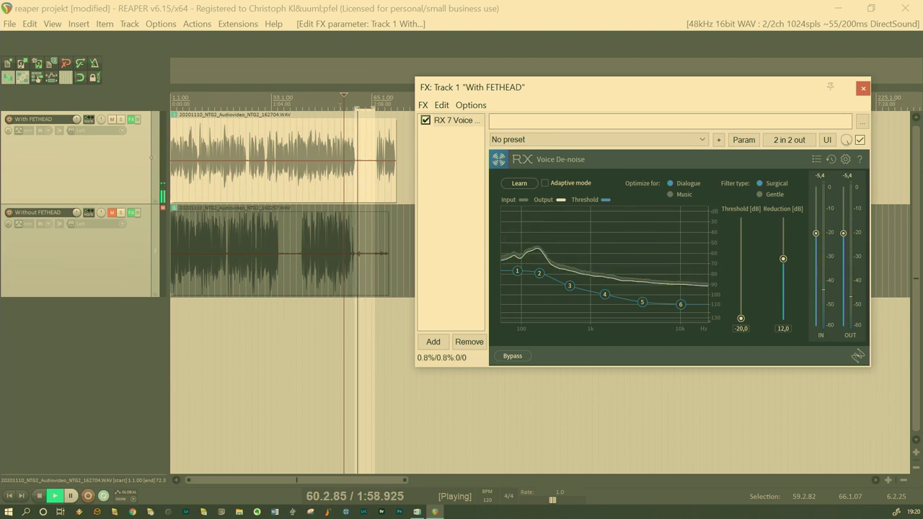
{"action": "key", "text": "space"}
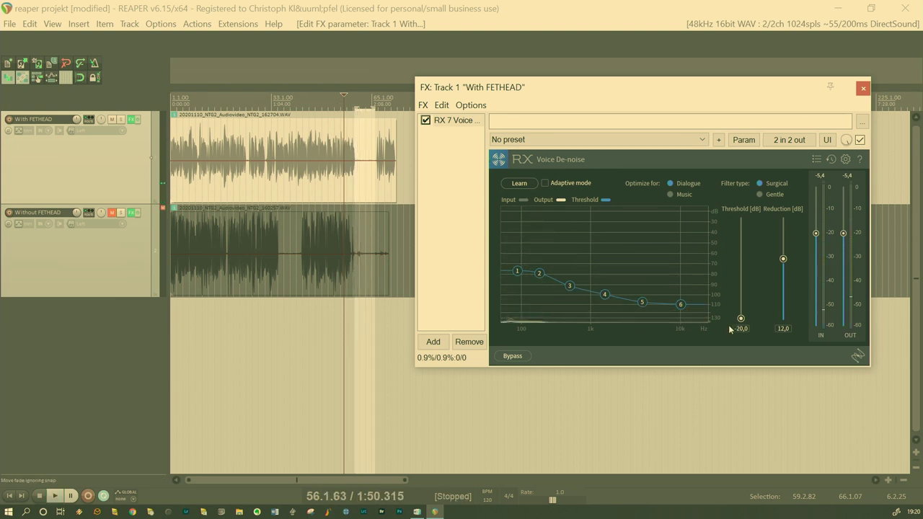
{"action": "double_click", "coordinate": [741, 320]}
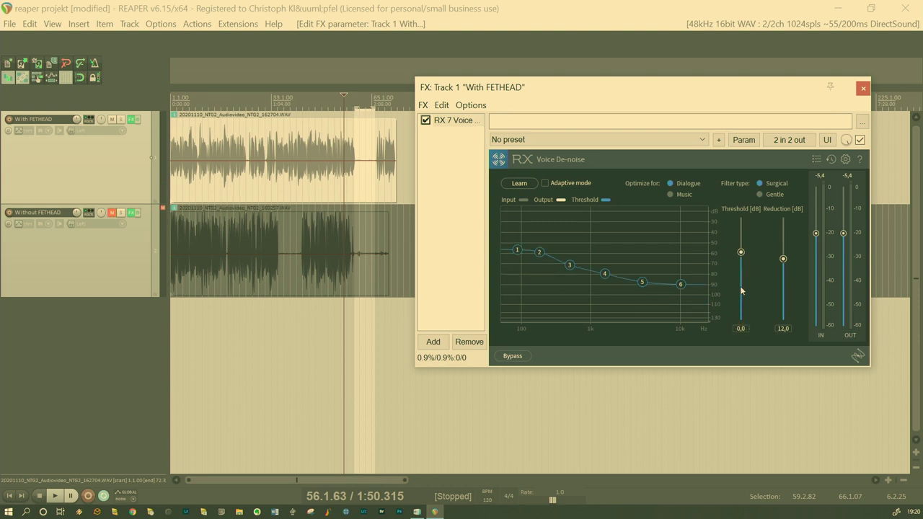
Step: Play the With FETHEAD recording from about 1:55.5 into the speech pause to check the noise reduction
{"action": "left_click", "coordinate": [351, 139]}
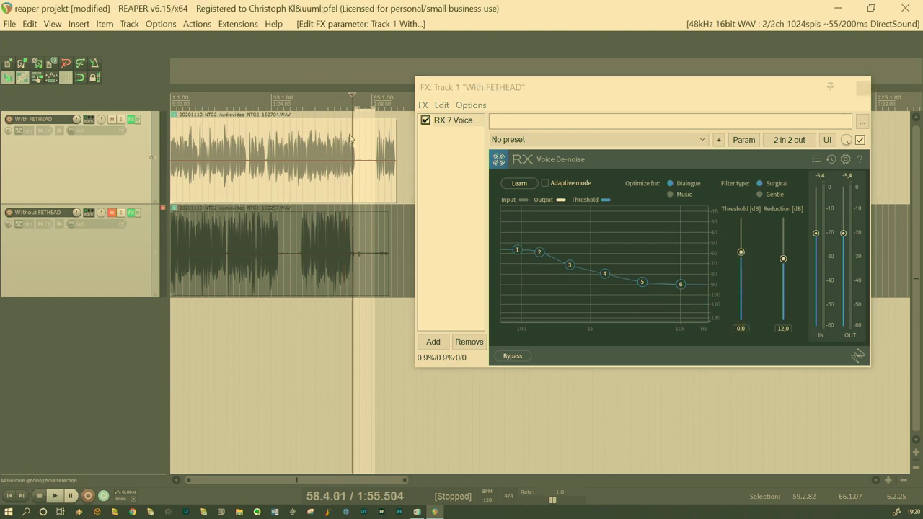
{"action": "key", "text": "space"}
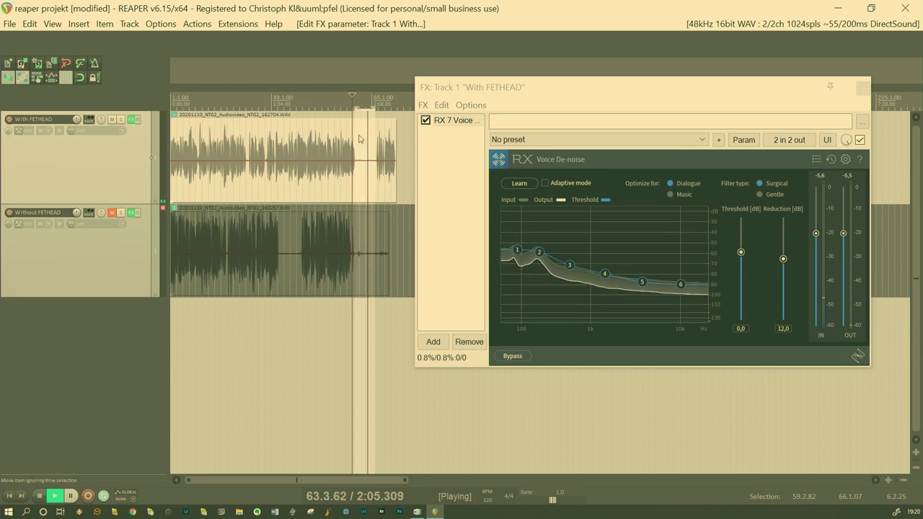
{"action": "key", "text": "space"}
Step: Replay the speech pause and let Voice De-noise learn its noise profile again during playback
{"action": "key", "text": "space"}
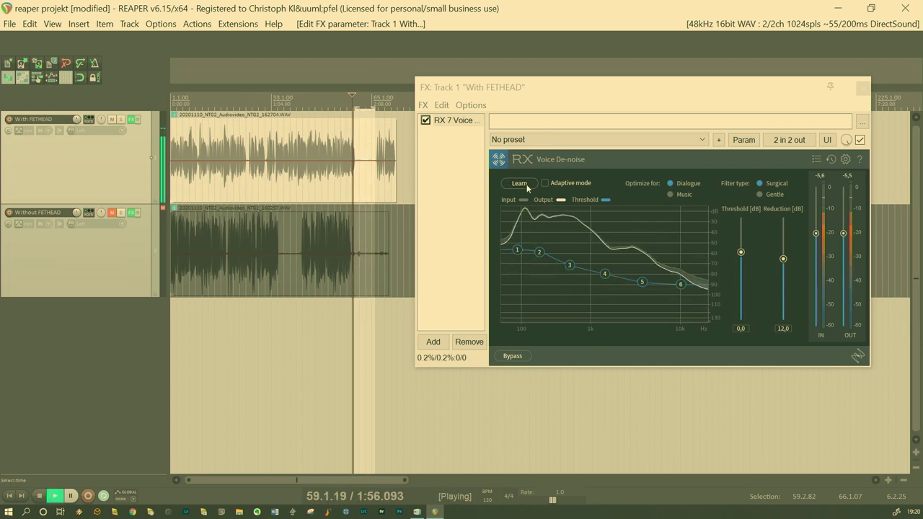
{"action": "left_click", "coordinate": [527, 186]}
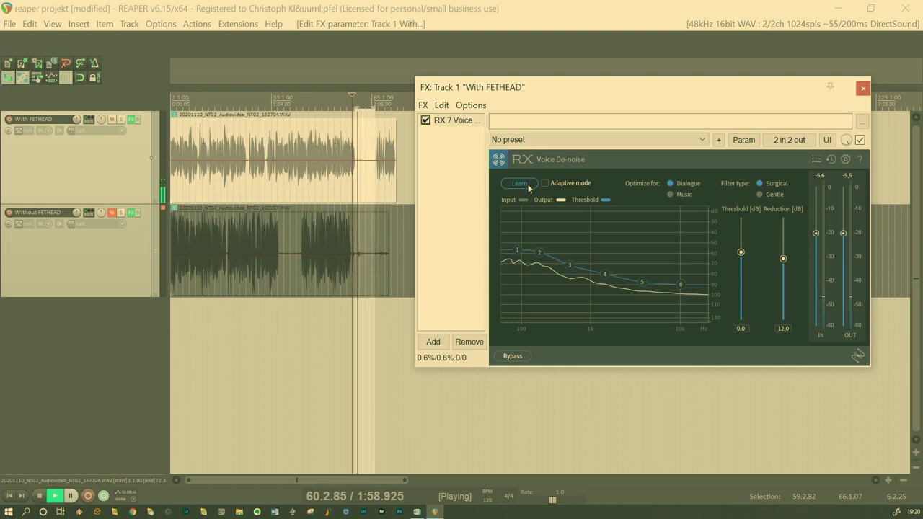
{"action": "left_click", "coordinate": [528, 185]}
{"action": "mouse_move", "coordinate": [641, 285]}
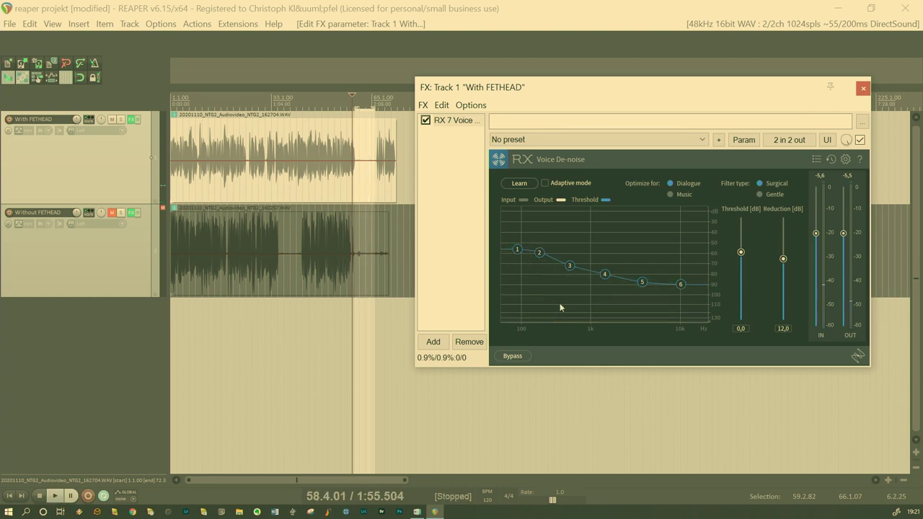
Step: Move the With FETHEAD effects window lower and close it
{"action": "left_click", "coordinate": [468, 181]}
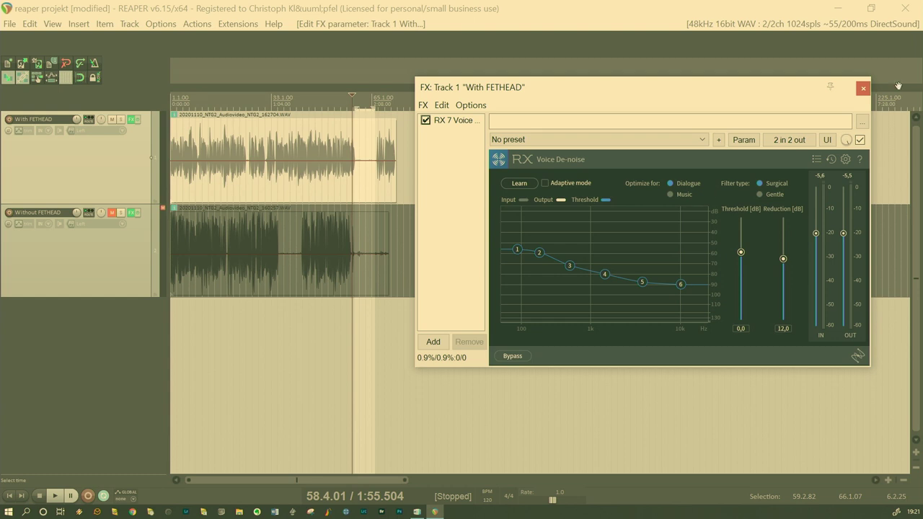
{"action": "left_click_drag", "start_coordinate": [702, 88], "coordinate": [692, 129]}
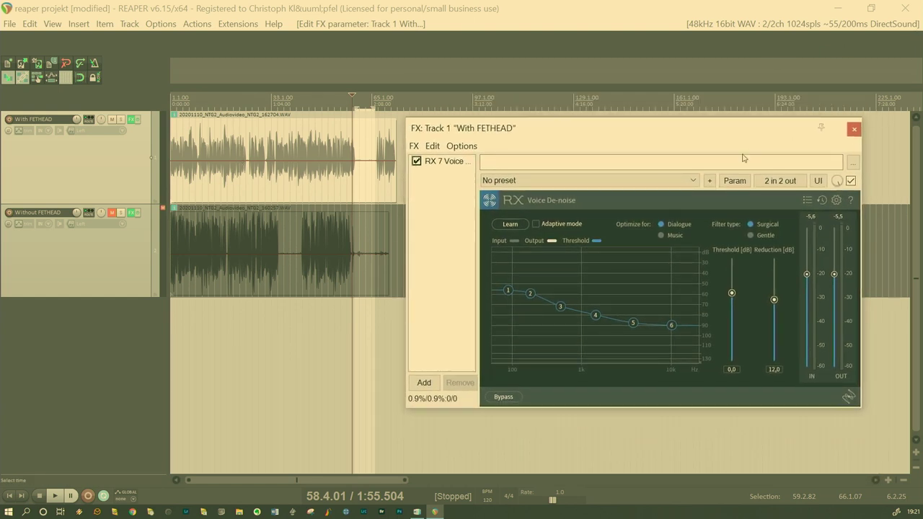
{"action": "left_click", "coordinate": [854, 130]}
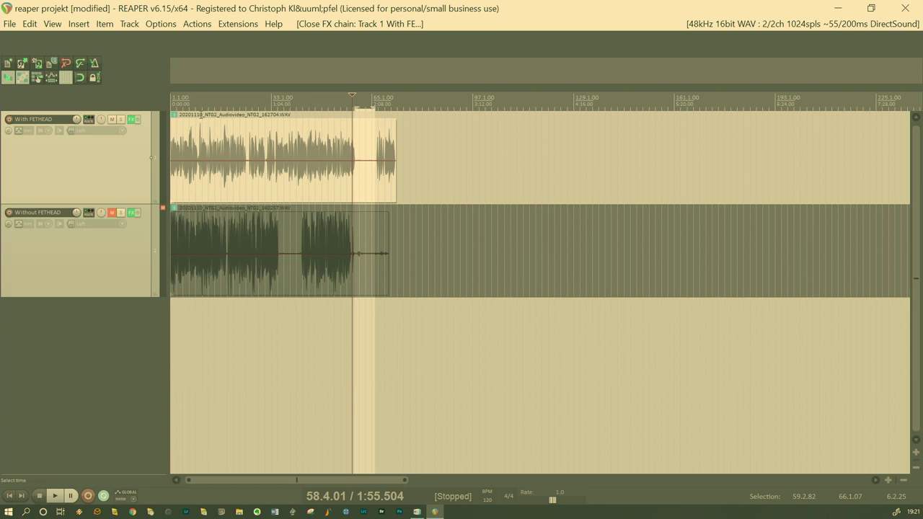
Step: Play the With FETHEAD recording from the loud peak at about 0:18.6
{"action": "left_click", "coordinate": [201, 119]}
{"action": "scroll", "coordinate": [193, 142], "scroll_direction": "up", "scroll_amount": 8}
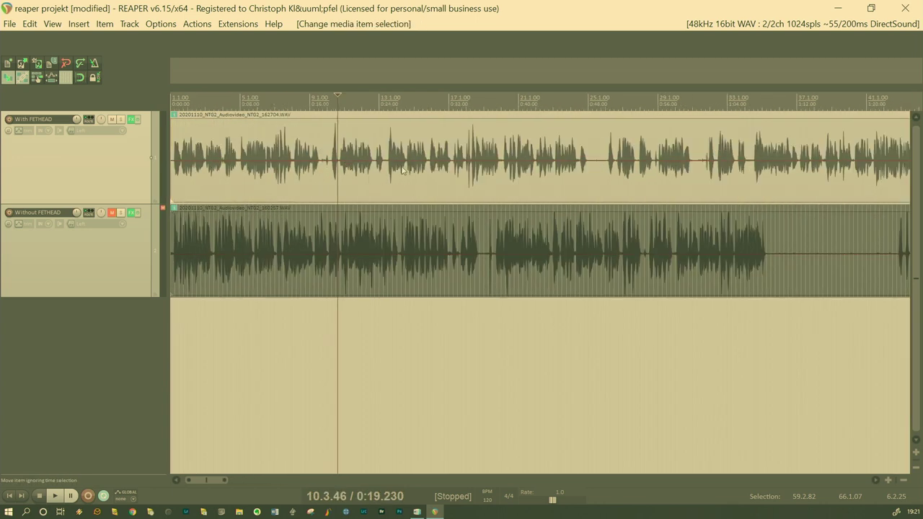
{"action": "scroll", "coordinate": [402, 170], "scroll_direction": "up", "scroll_amount": 3}
{"action": "left_click", "coordinate": [490, 137]}
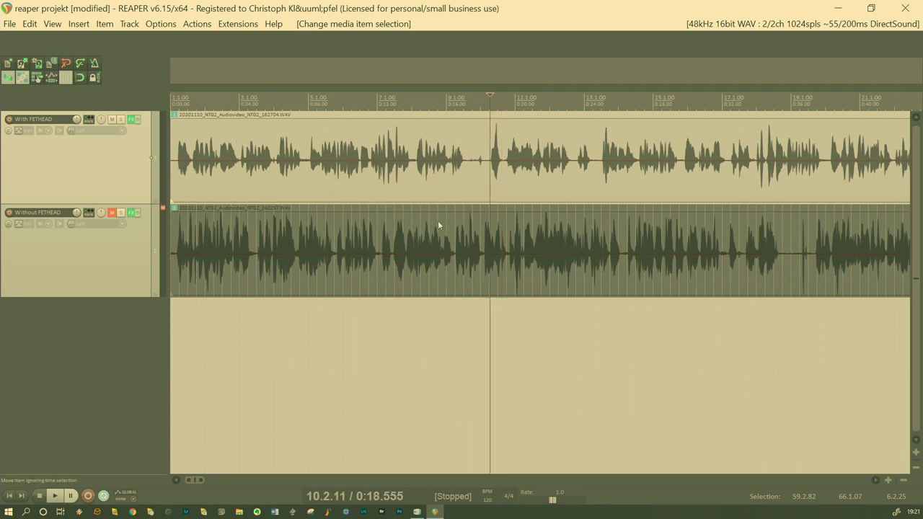
{"action": "key", "text": "space"}
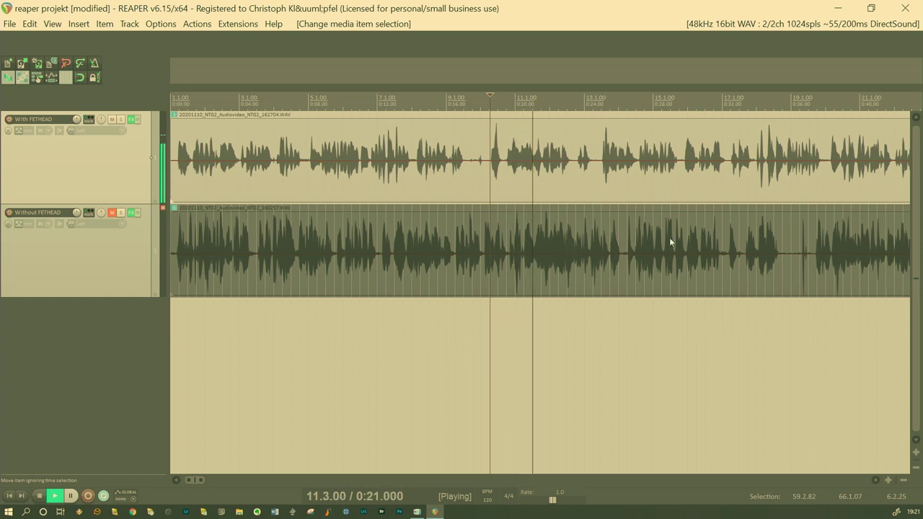
{"action": "key", "text": "space"}
Step: Play the With FETHEAD recording around the loud peak at about 0:34.6
{"action": "left_click", "coordinate": [766, 100]}
{"action": "key", "text": "space"}
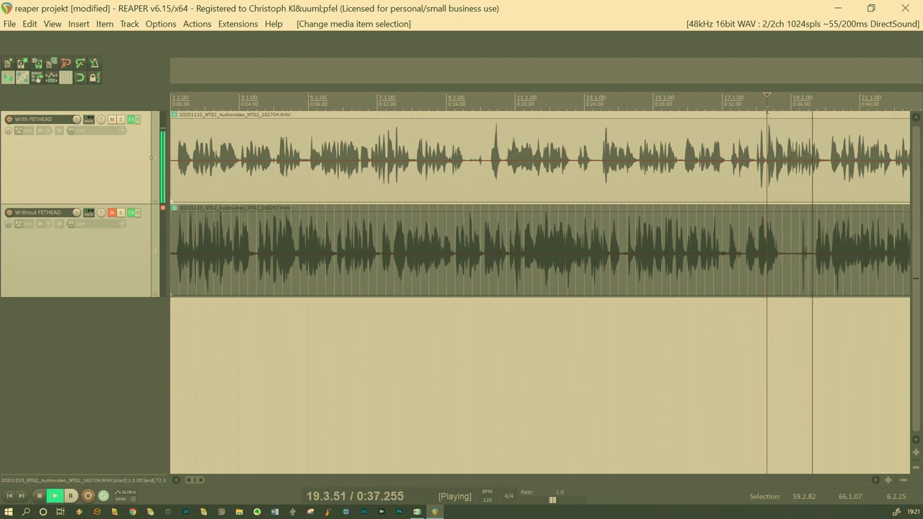
{"action": "key", "text": "space"}
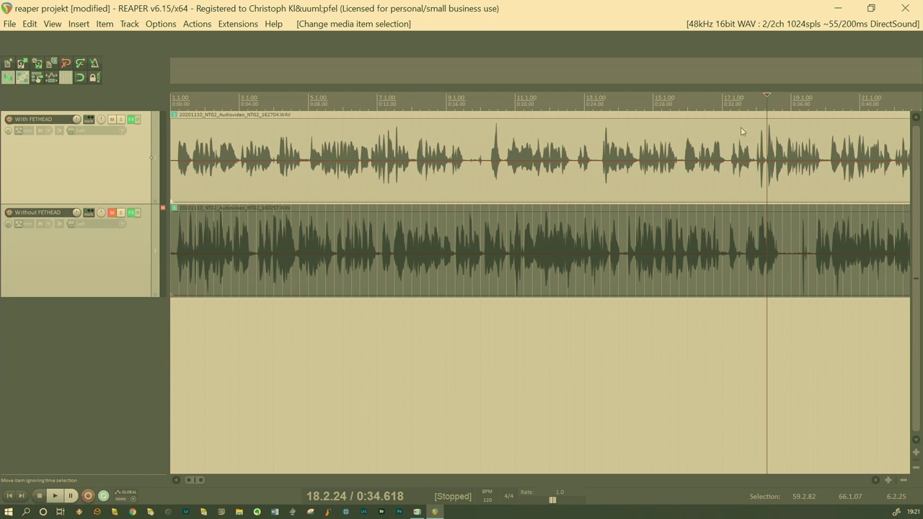
{"action": "key", "text": "space"}
{"action": "key", "text": "space"}
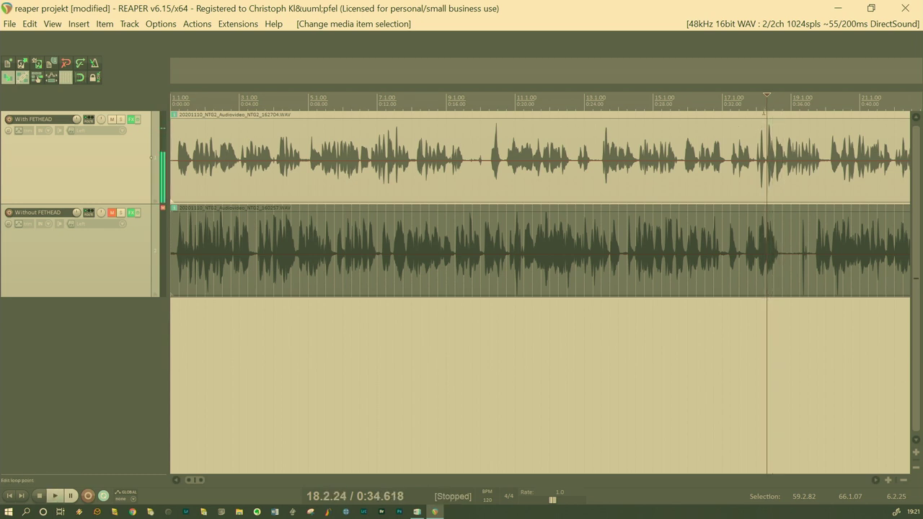
Step: Split the recordings at 18.2.05 and 18.2.91 around the loud peak and slightly lower the short With FETHEAD piece's volume
{"action": "left_click", "coordinate": [759, 109]}
{"action": "left_click", "coordinate": [764, 111]}
{"action": "left_click", "coordinate": [766, 110]}
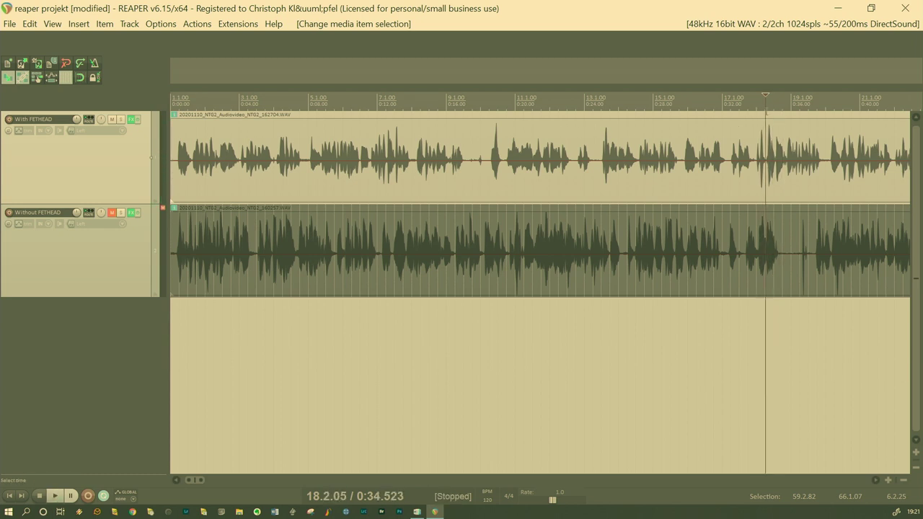
{"action": "key", "text": "s"}
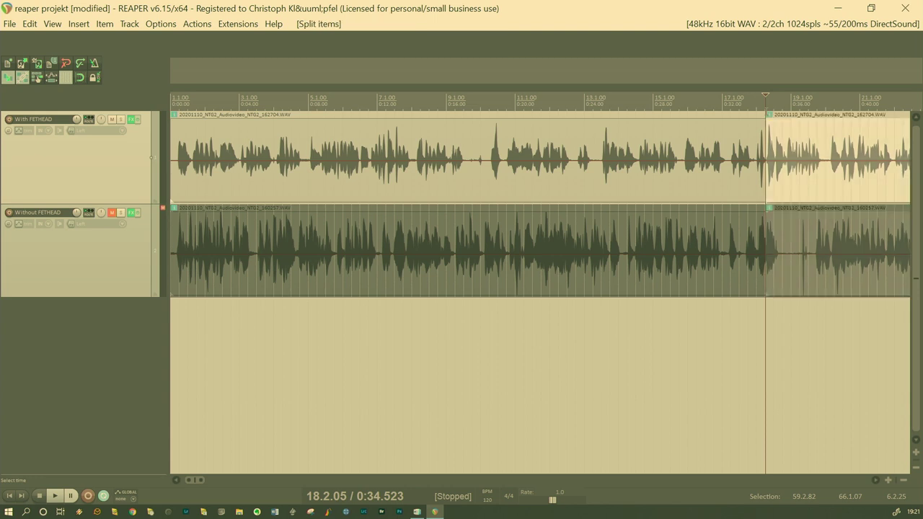
{"action": "left_click", "coordinate": [772, 110]}
{"action": "left_click_drag", "start_coordinate": [768, 122], "coordinate": [768, 128]}
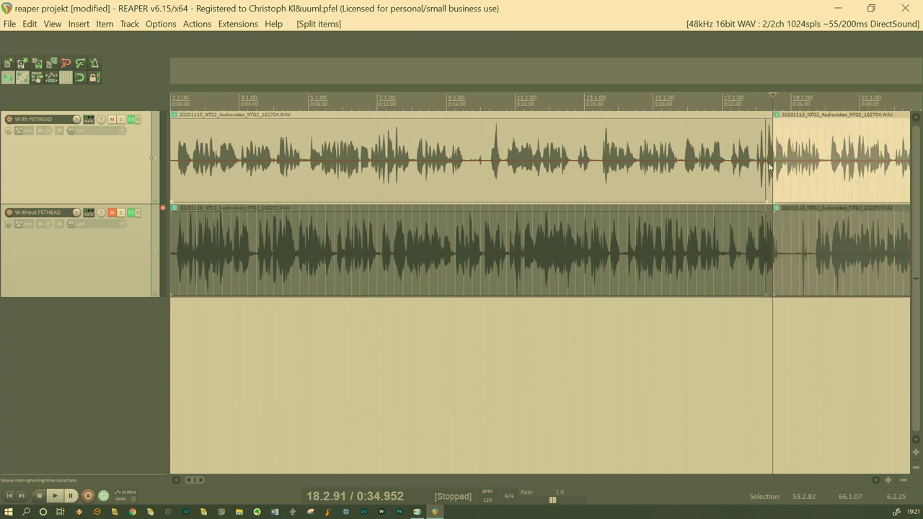
{"action": "left_click_drag", "start_coordinate": [770, 161], "coordinate": [771, 166]}
Step: Play the With FETHEAD track from about 0:34.2 to check the volume-adjusted piece
{"action": "key", "text": "space"}
{"action": "key", "text": "space"}
{"action": "left_click", "coordinate": [761, 102]}
{"action": "key", "text": "space"}
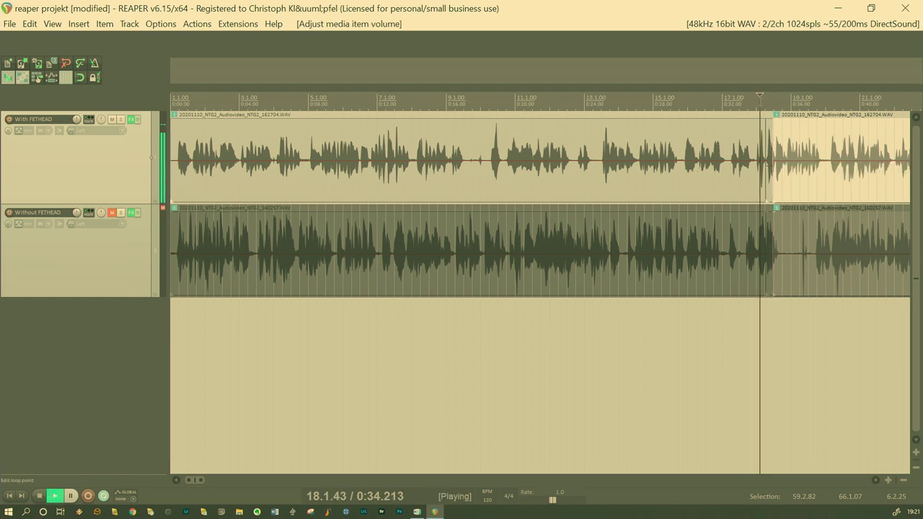
{"action": "key", "text": "space"}
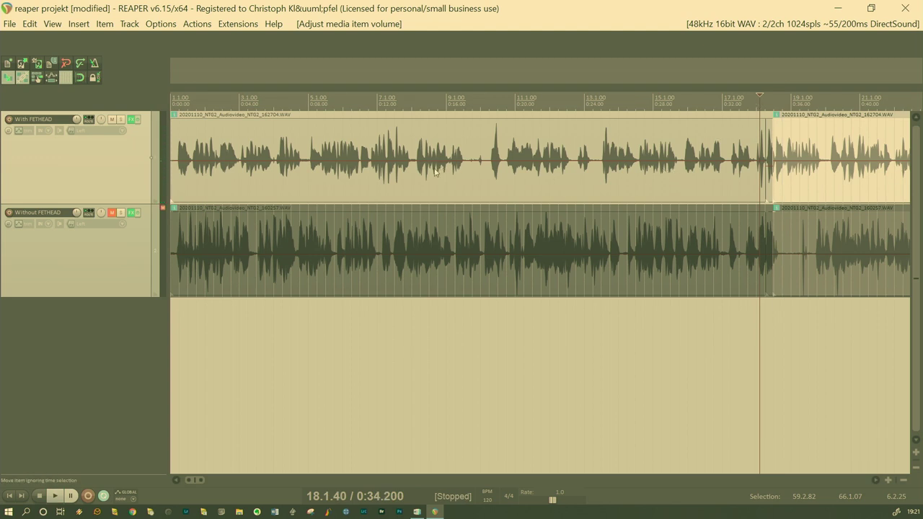
Step: Examine the waveform of the isolated peak near 0:18.8 in the With FETHEAD recording
{"action": "scroll", "coordinate": [432, 180], "scroll_direction": "down", "scroll_amount": 2}
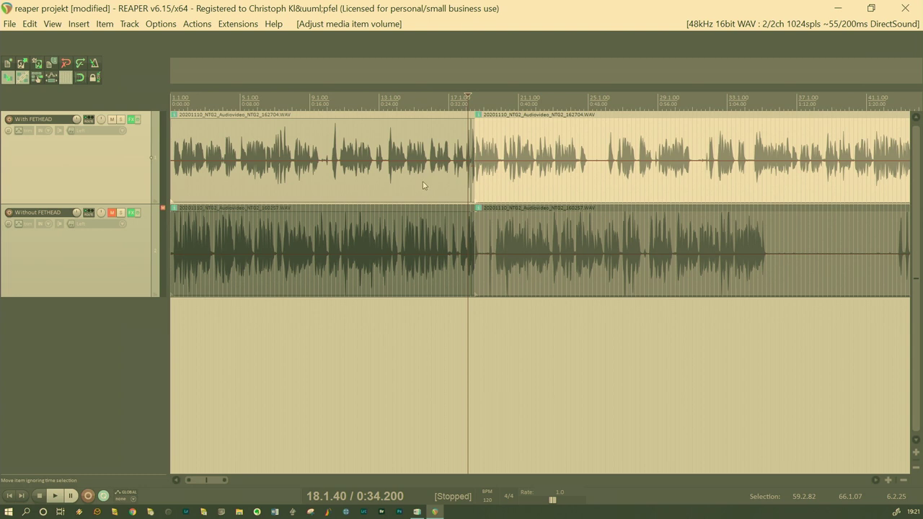
{"action": "scroll", "coordinate": [418, 186], "scroll_direction": "up", "scroll_amount": 1}
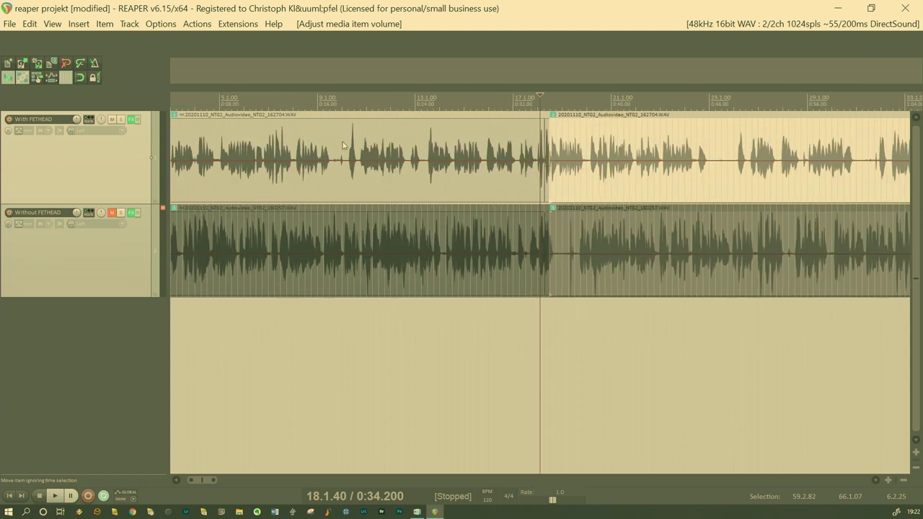
{"action": "left_click", "coordinate": [351, 115]}
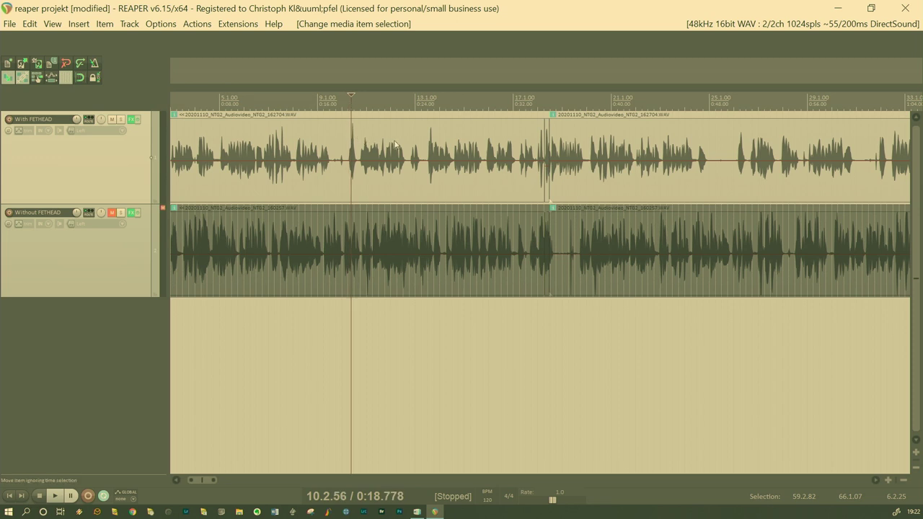
{"action": "scroll", "coordinate": [499, 161], "scroll_direction": "up", "scroll_amount": 2}
{"action": "scroll", "coordinate": [532, 165], "scroll_direction": "up", "scroll_amount": 4}
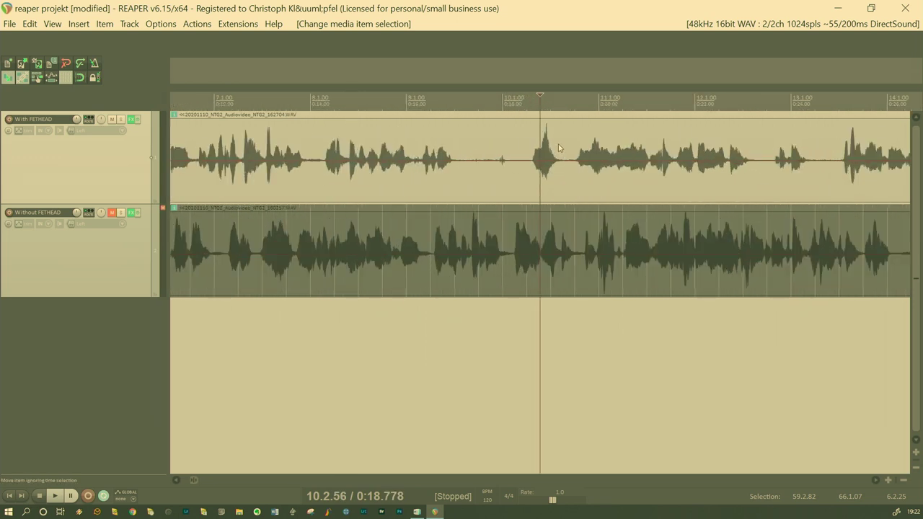
{"action": "left_click", "coordinate": [550, 117]}
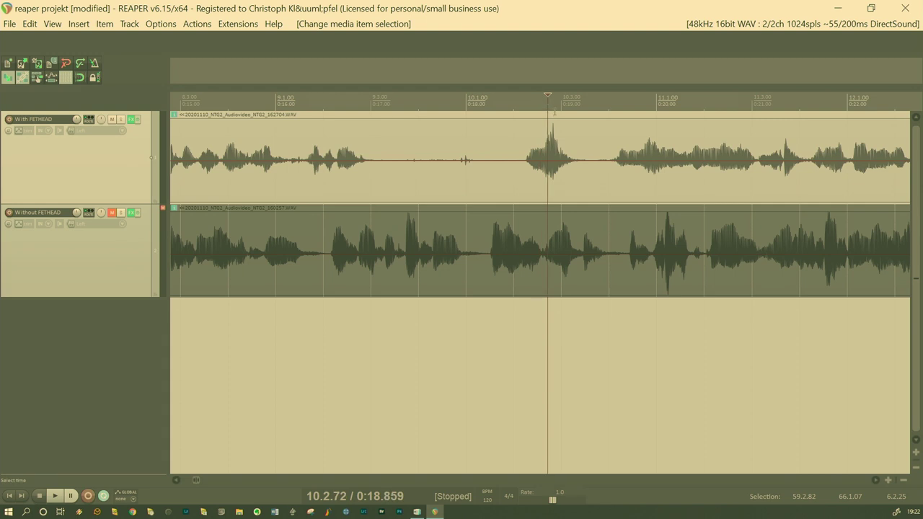
Step: Compare the peak levels across the entire With FETHEAD recording, inspecting both of its long items
{"action": "scroll", "coordinate": [515, 153], "scroll_direction": "down", "scroll_amount": 1}
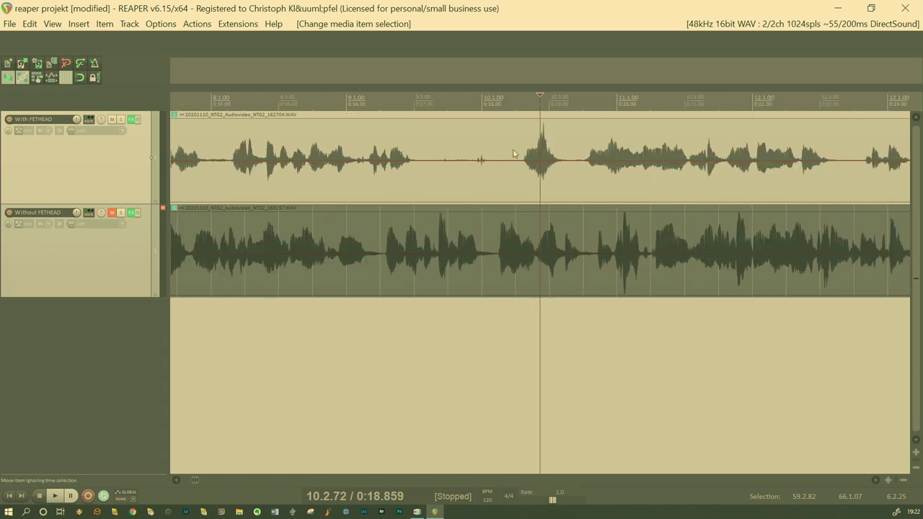
{"action": "scroll", "coordinate": [514, 153], "scroll_direction": "down", "scroll_amount": 1}
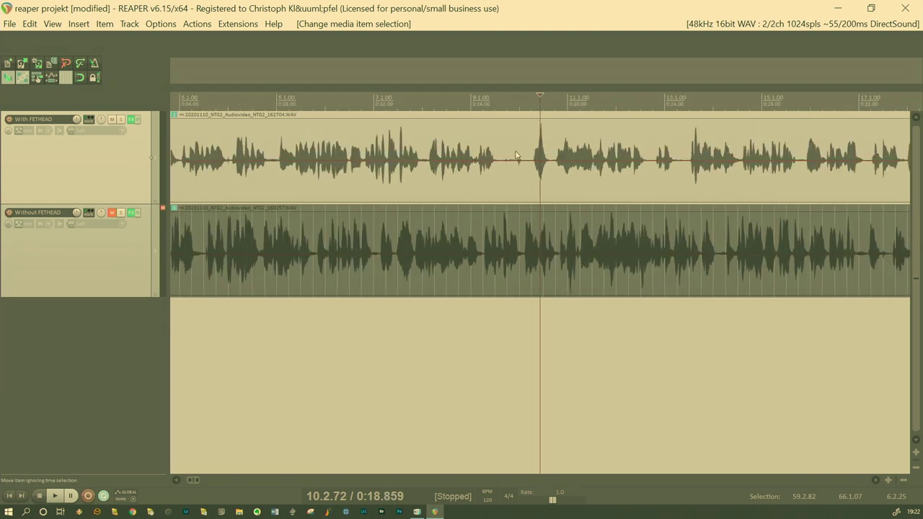
{"action": "scroll", "coordinate": [516, 155], "scroll_direction": "down", "scroll_amount": 1}
{"action": "scroll", "coordinate": [516, 153], "scroll_direction": "down", "scroll_amount": 1}
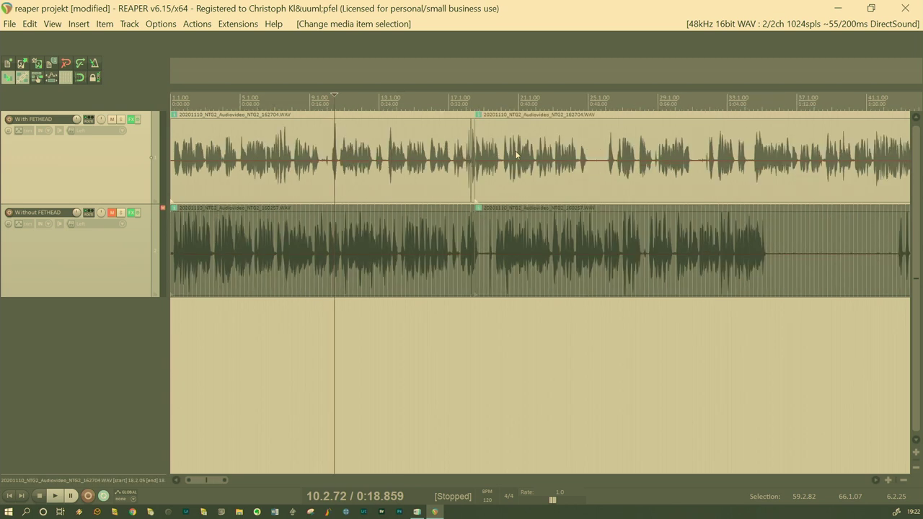
{"action": "scroll", "coordinate": [516, 154], "scroll_direction": "down", "scroll_amount": 1}
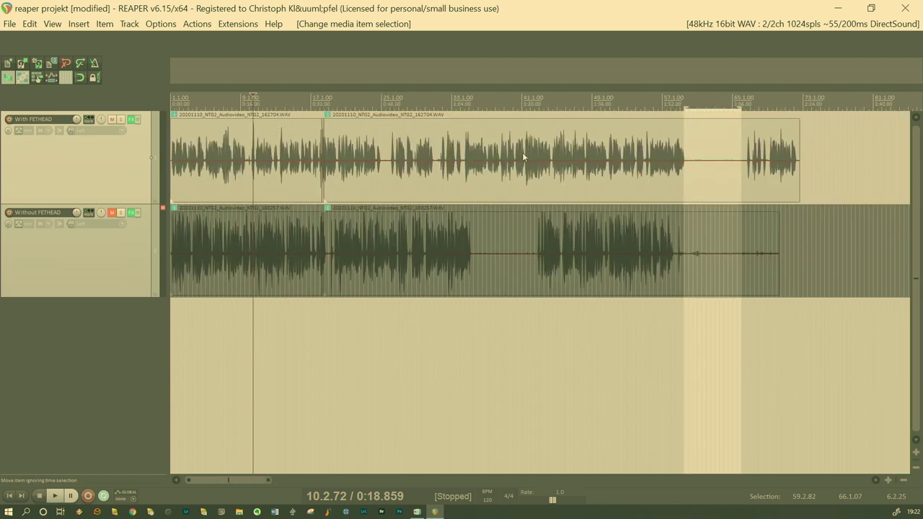
{"action": "left_click", "coordinate": [787, 132]}
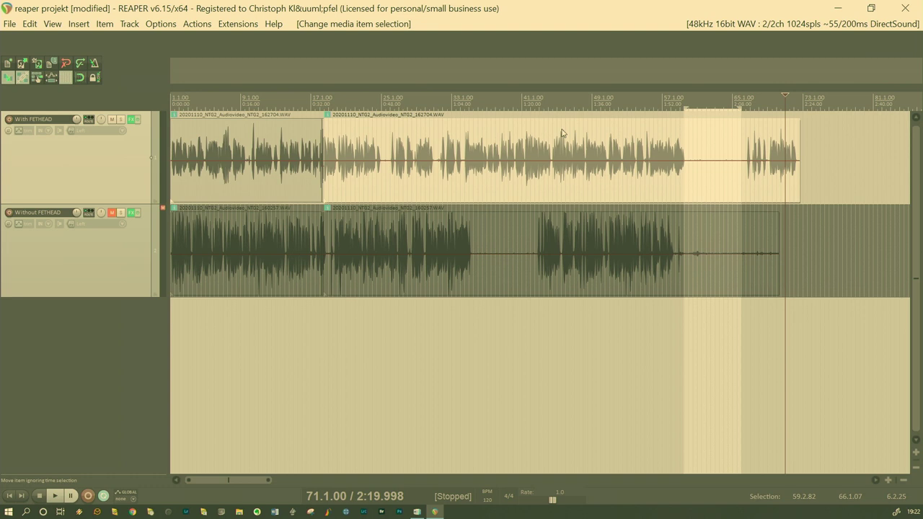
{"action": "left_click", "coordinate": [257, 135]}
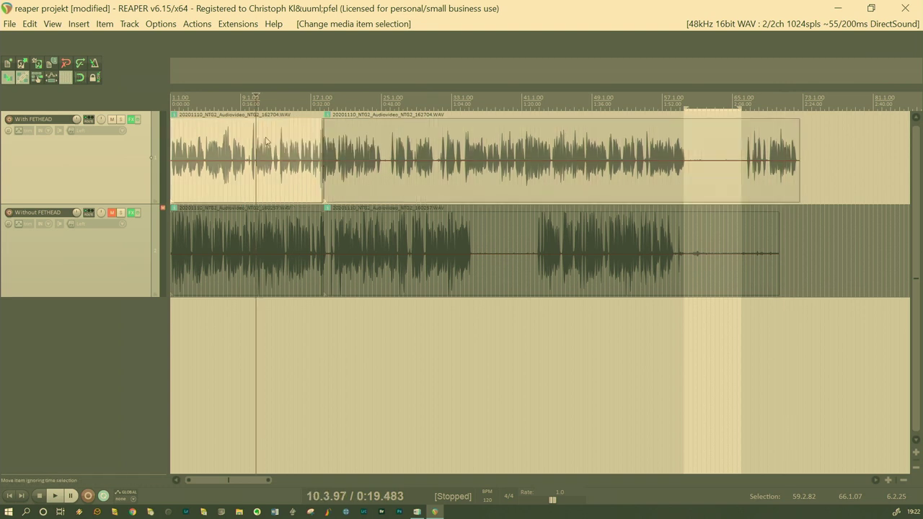
{"action": "left_click", "coordinate": [826, 132]}
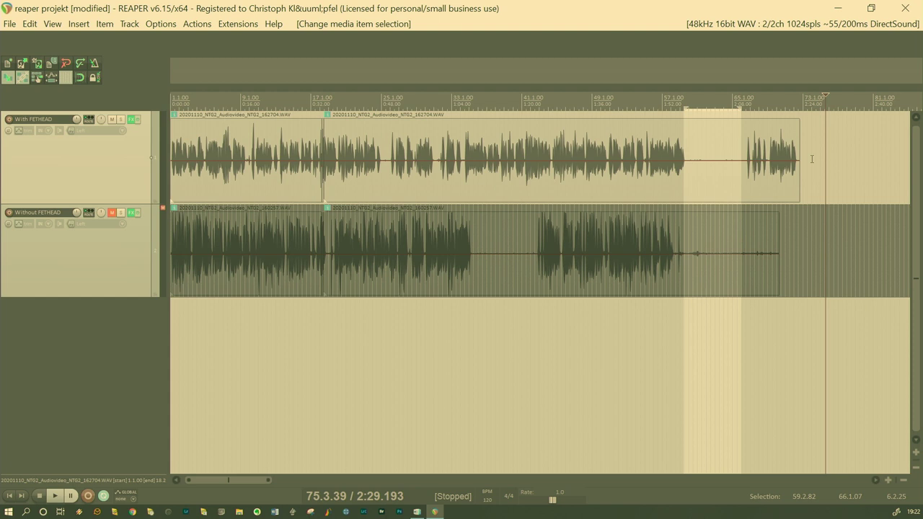
Step: Split the recordings at 10.2.70, at the loud peak in the first long item of the With FETHEAD track
{"action": "left_click", "coordinate": [246, 188]}
{"action": "left_click", "coordinate": [361, 188]}
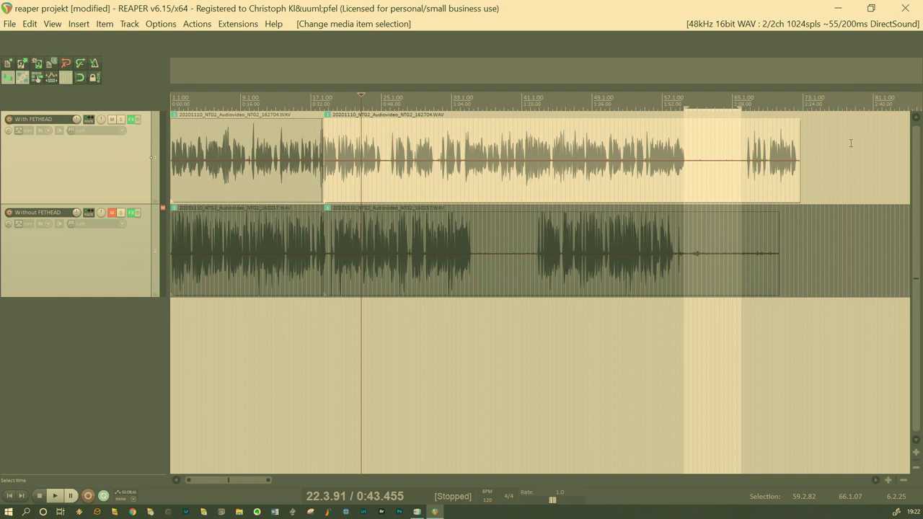
{"action": "left_click", "coordinate": [254, 127]}
{"action": "scroll", "coordinate": [267, 142], "scroll_direction": "up", "scroll_amount": 5}
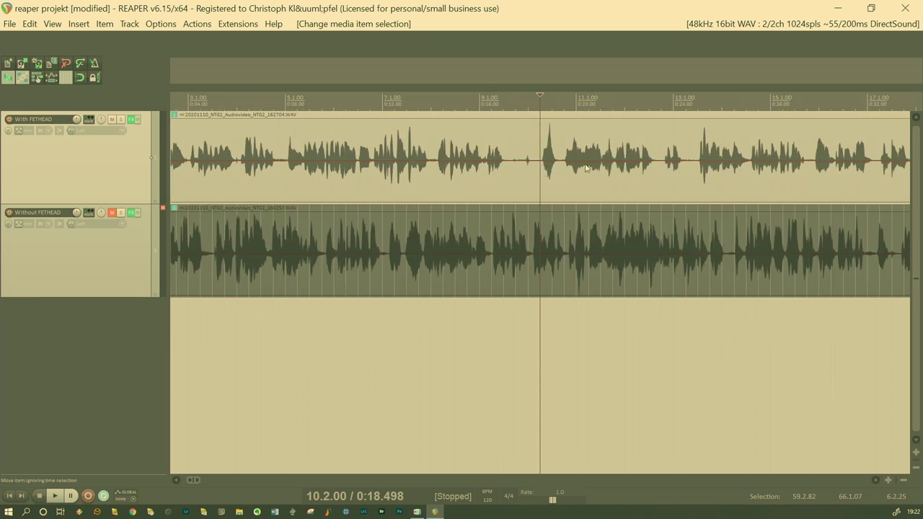
{"action": "left_click", "coordinate": [549, 115]}
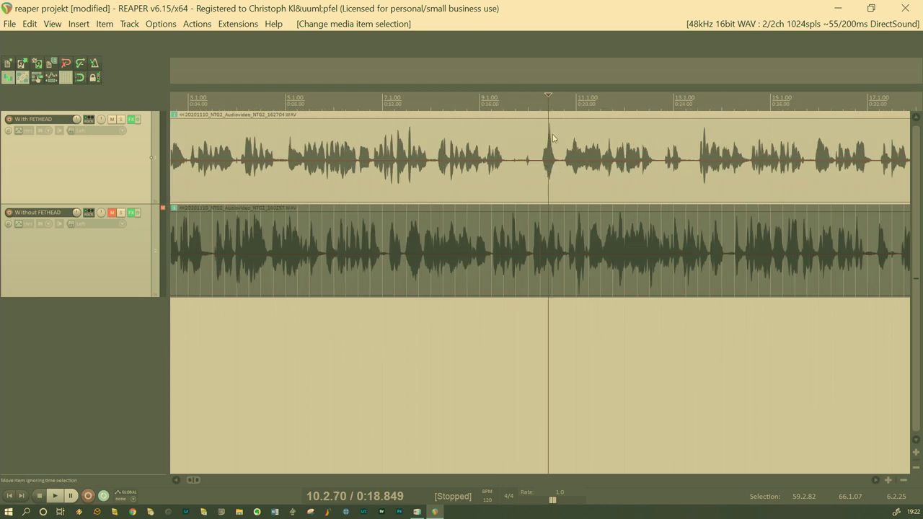
{"action": "key", "text": "s"}
Step: Split the recordings again at 10.3.13, just after the peak, and slightly lower the volume of the short With FETHEAD piece
{"action": "left_click", "coordinate": [555, 97]}
{"action": "left_click", "coordinate": [558, 104]}
{"action": "left_click", "coordinate": [556, 104]}
{"action": "left_click", "coordinate": [554, 104]}
{"action": "key", "text": "s"}
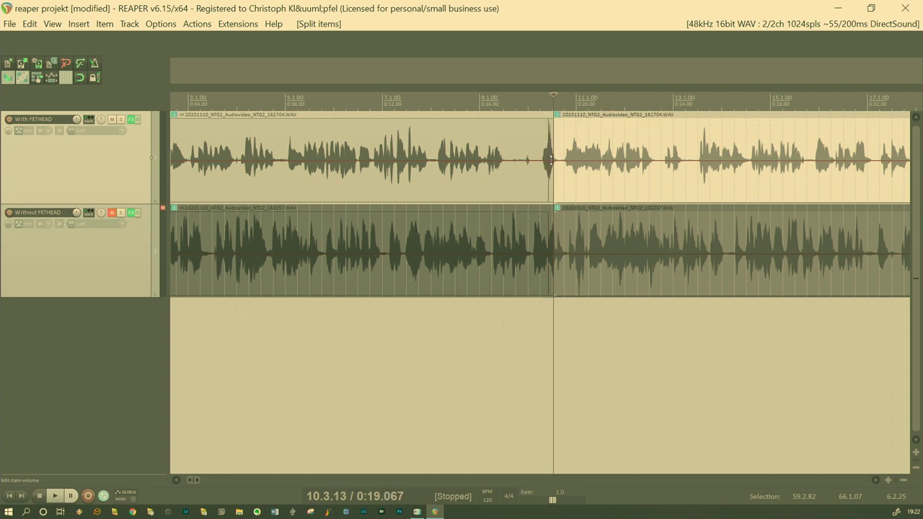
{"action": "left_click_drag", "start_coordinate": [551, 163], "coordinate": [551, 165]}
{"action": "left_click", "coordinate": [530, 146]}
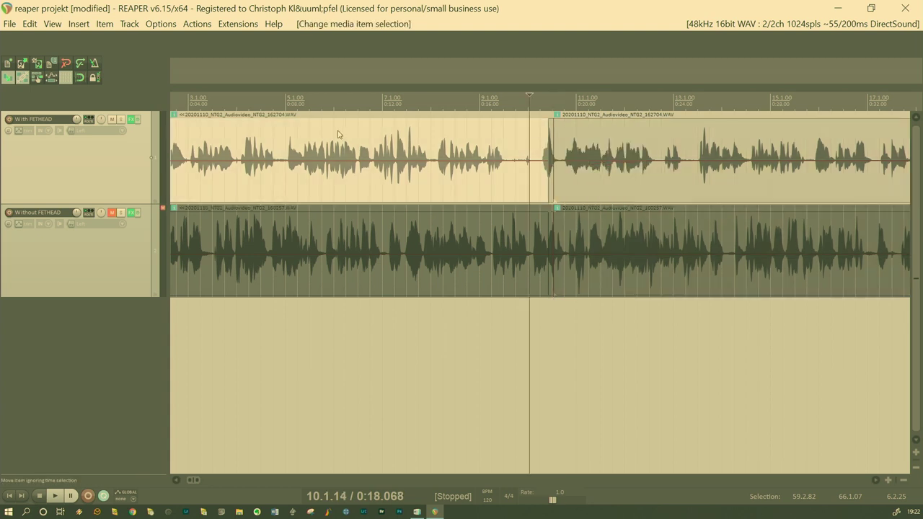
Step: Review the levels of the whole With FETHEAD recording and play it from 42.1.98
{"action": "scroll", "coordinate": [331, 154], "scroll_direction": "up", "scroll_amount": 3}
{"action": "scroll", "coordinate": [339, 159], "scroll_direction": "down", "scroll_amount": 10}
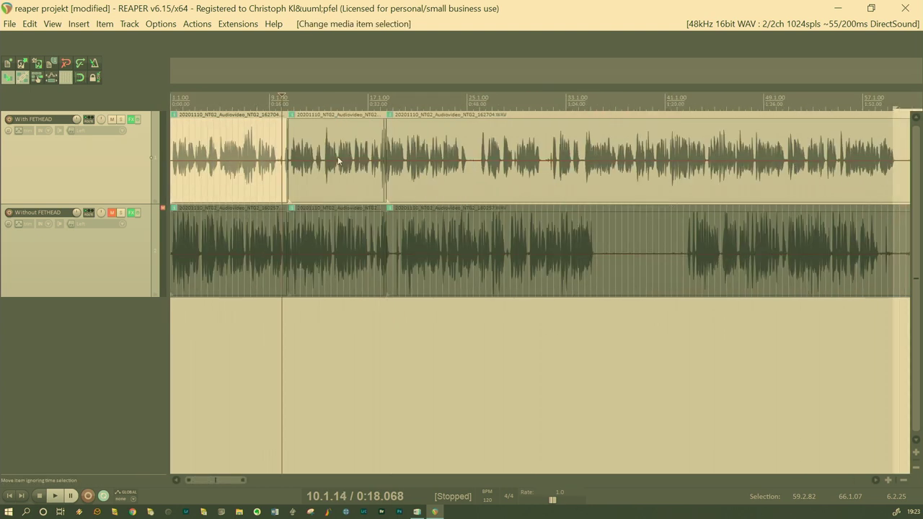
{"action": "scroll", "coordinate": [361, 159], "scroll_direction": "up", "scroll_amount": 2}
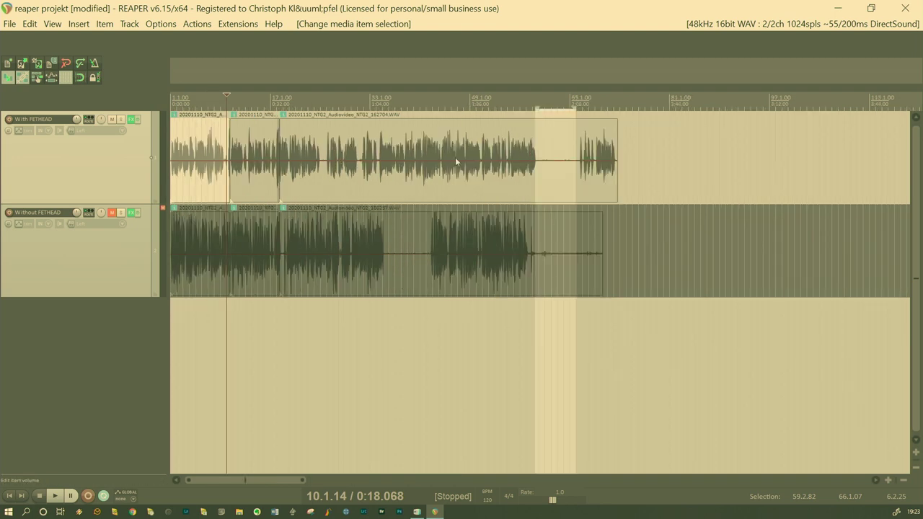
{"action": "left_click", "coordinate": [647, 179]}
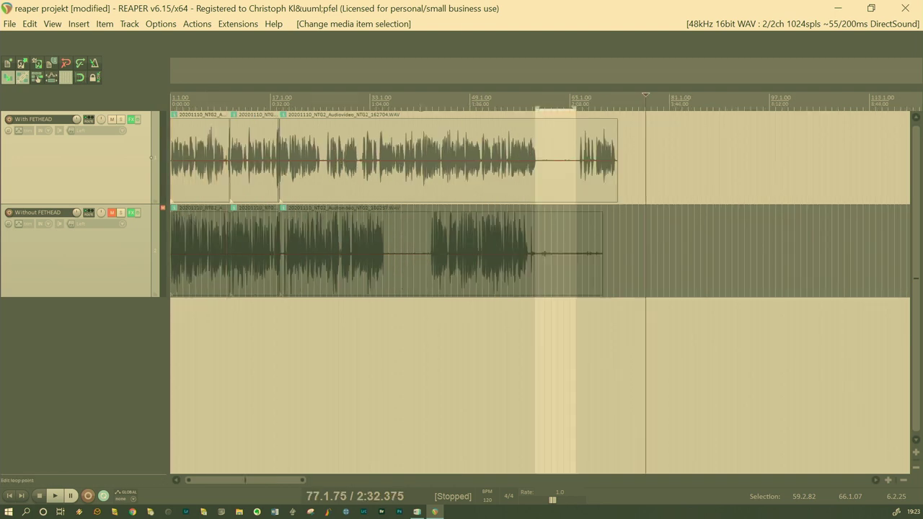
{"action": "left_click", "coordinate": [427, 206]}
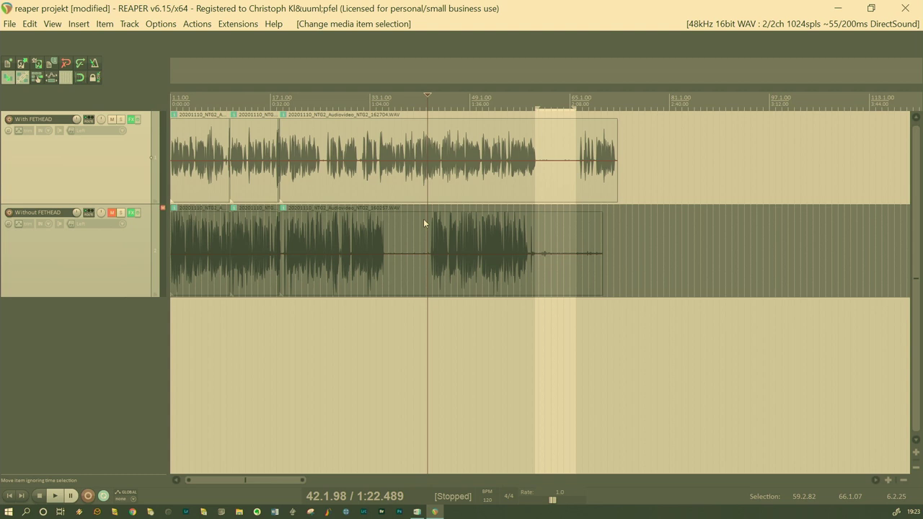
{"action": "key", "text": "space"}
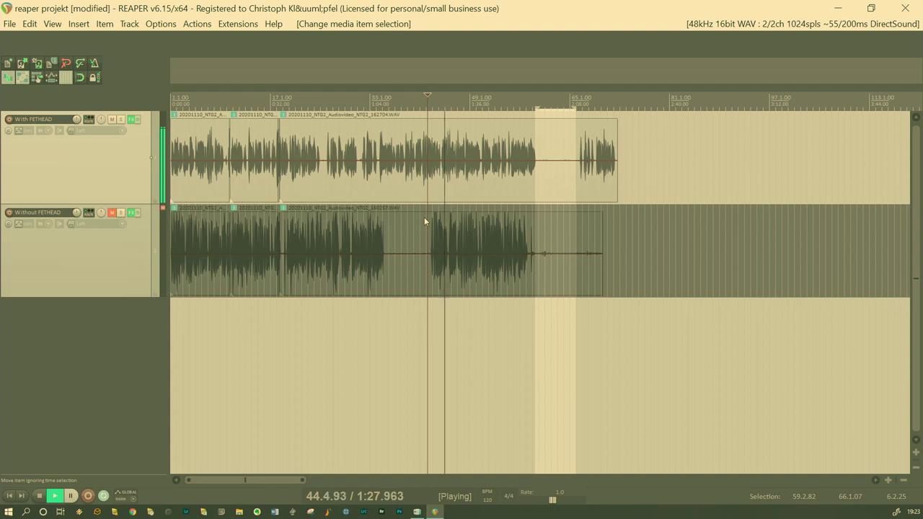
{"action": "key", "text": "space"}
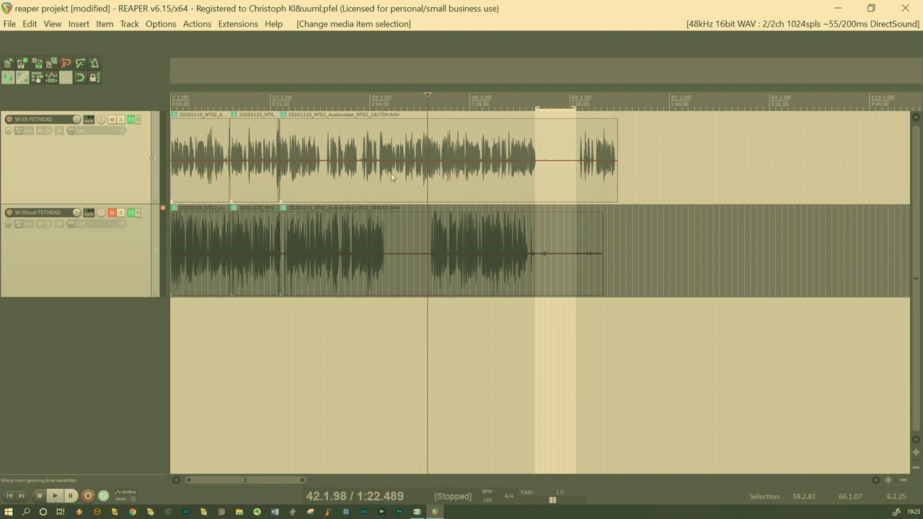
Step: Open the With FETHEAD track's effects window and bring up the plug-in browser with its filter cleared
{"action": "left_click", "coordinate": [133, 120]}
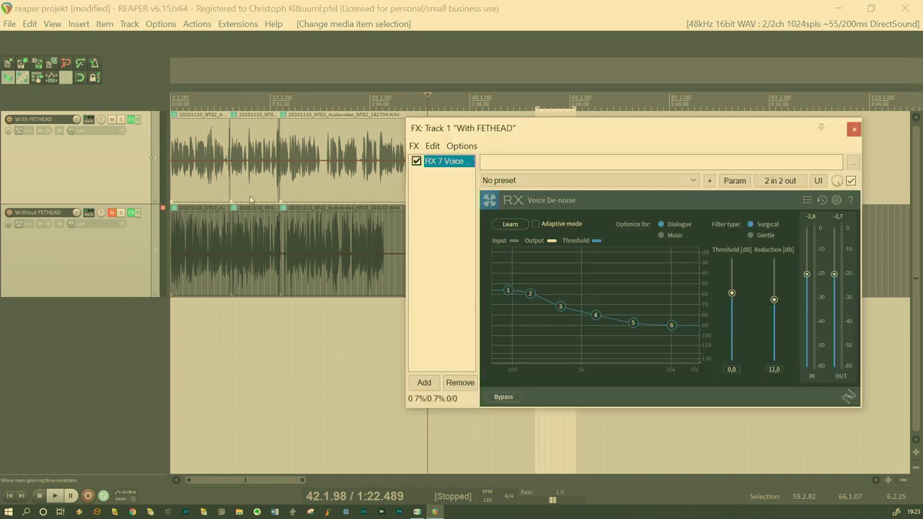
{"action": "left_click_drag", "start_coordinate": [604, 137], "coordinate": [452, 52]}
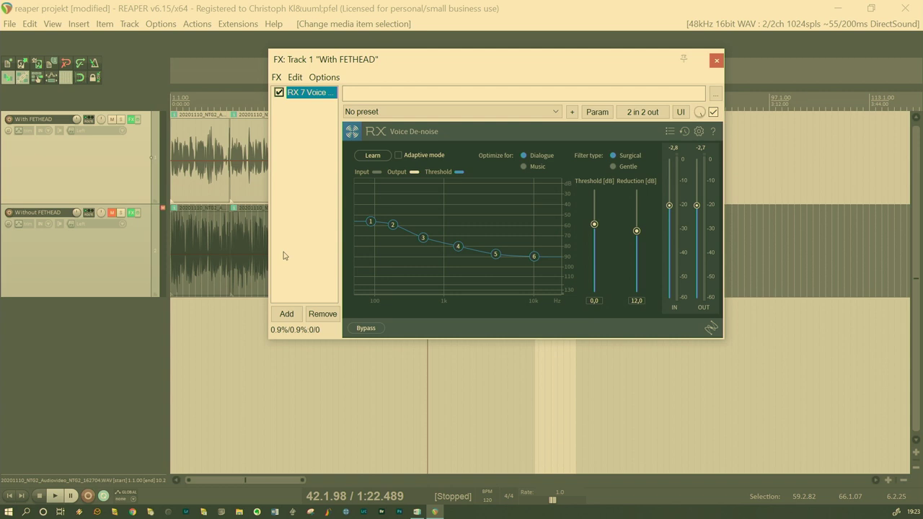
{"action": "left_click", "coordinate": [290, 318]}
{"action": "key", "text": "BackSpace"}
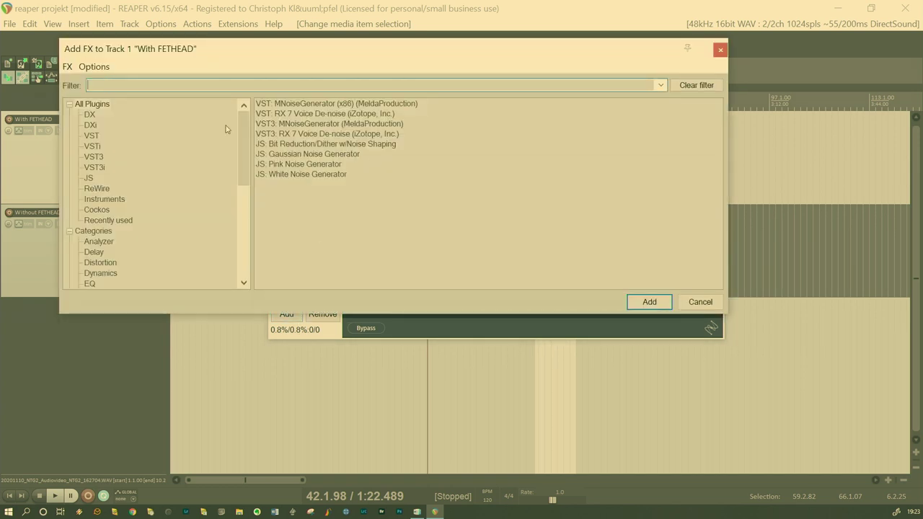
Step: Filter the plug-ins by "eq" and add VST: ReaEQ (Cockos) to the With FETHEAD track
{"action": "type", "text": "q"}
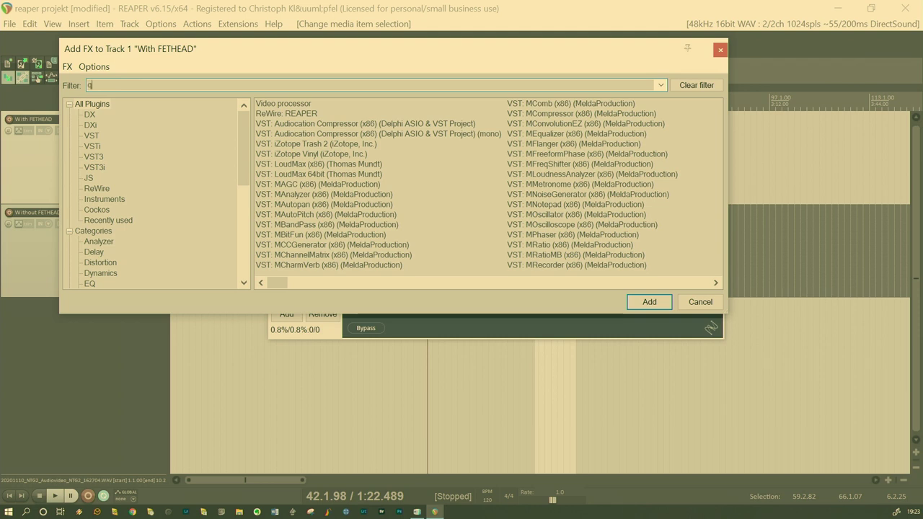
{"action": "key", "text": "BackSpace"}
{"action": "type", "text": "qu"}
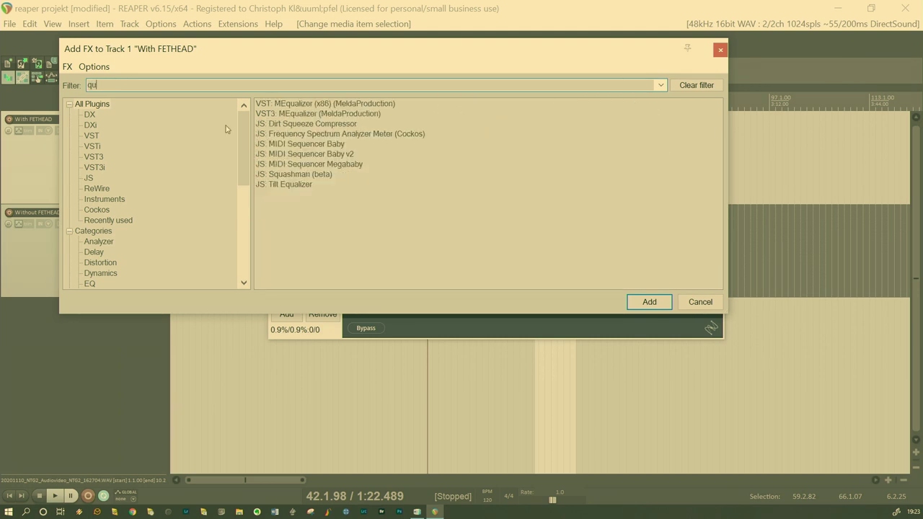
{"action": "type", "text": "e"}
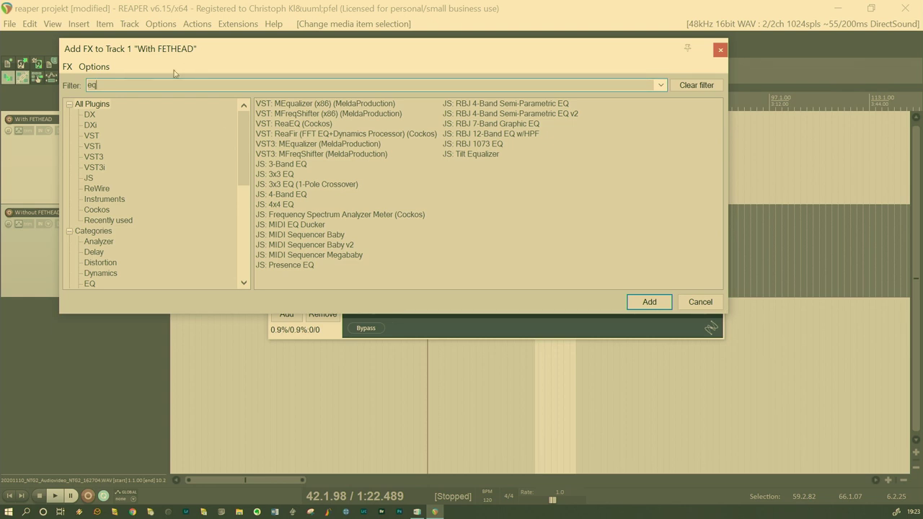
{"action": "key", "text": "BackSpace"}
{"action": "key", "text": "BackSpace"}
{"action": "type", "text": "q"}
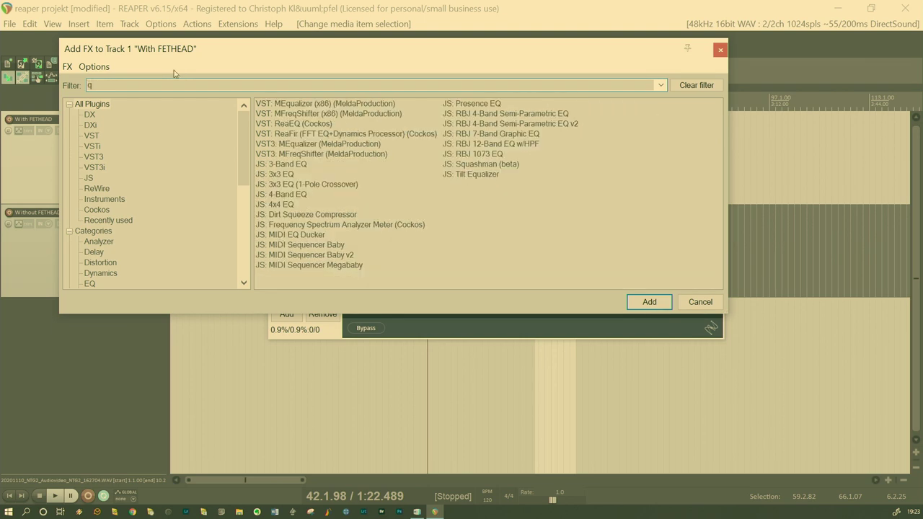
{"action": "key", "text": "BackSpace"}
{"action": "type", "text": "eq"}
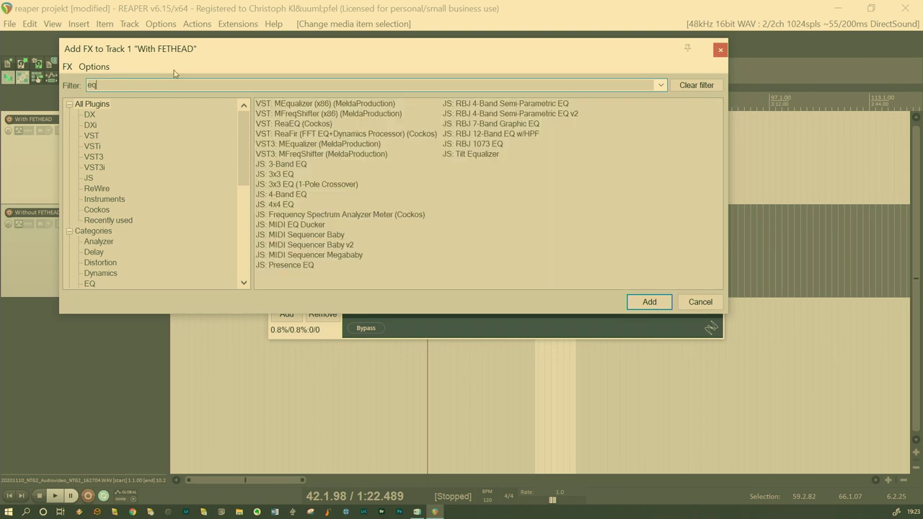
{"action": "left_click", "coordinate": [305, 124]}
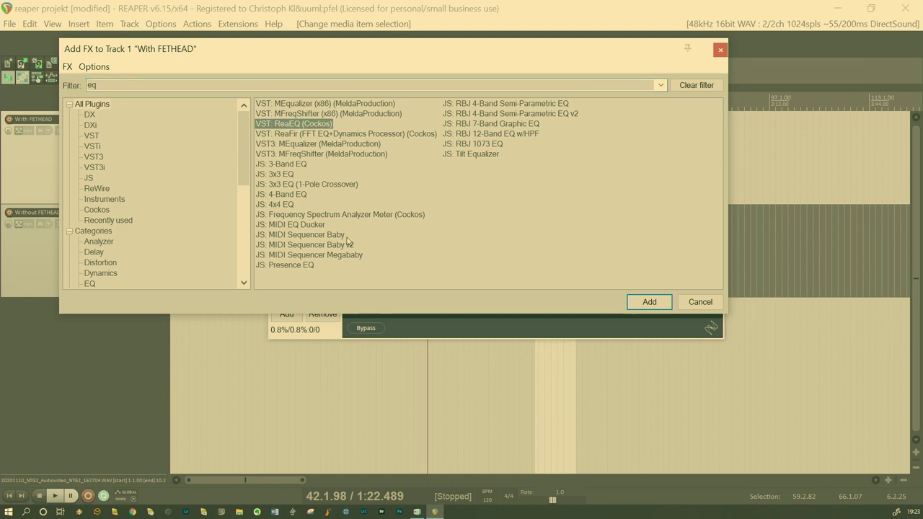
{"action": "left_click", "coordinate": [646, 302]}
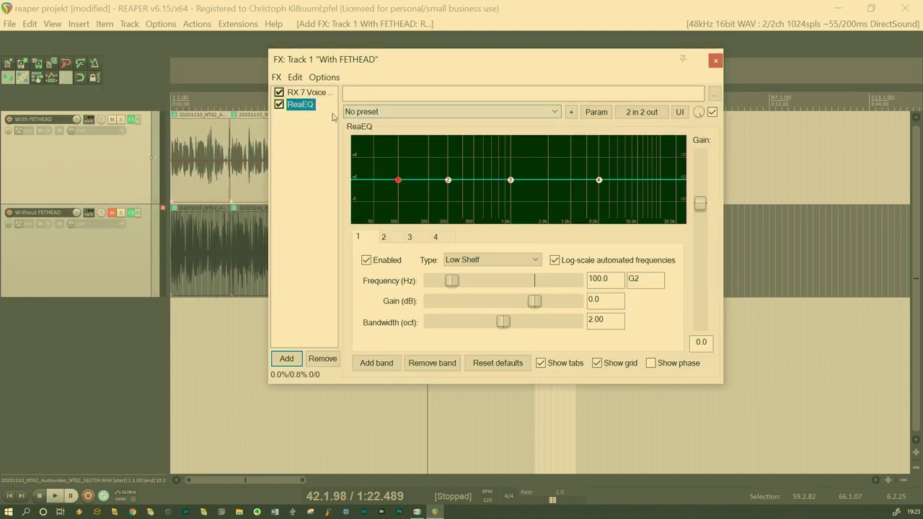
Step: Load the "D-Curve gut VO" preset in ReaEQ
{"action": "left_click", "coordinate": [555, 115]}
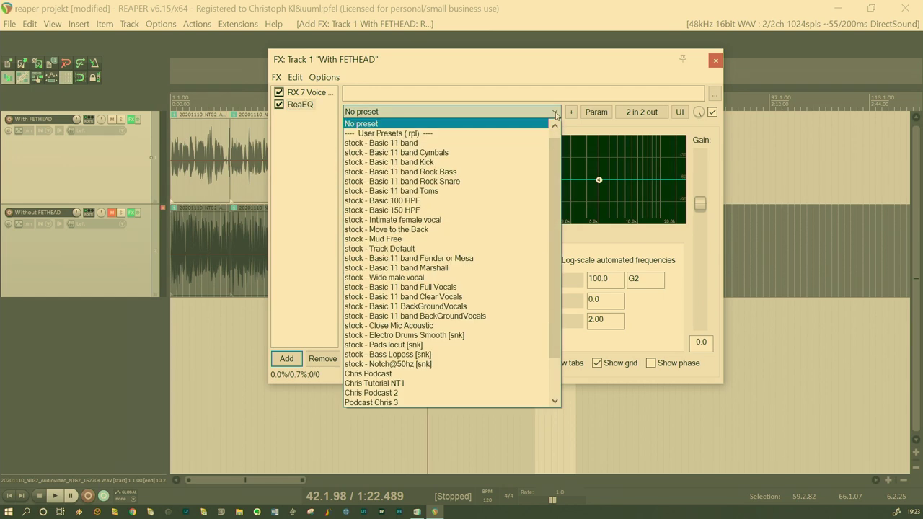
{"action": "scroll", "coordinate": [497, 345], "scroll_direction": "down", "scroll_amount": 1}
{"action": "scroll", "coordinate": [497, 345], "scroll_direction": "down", "scroll_amount": 2}
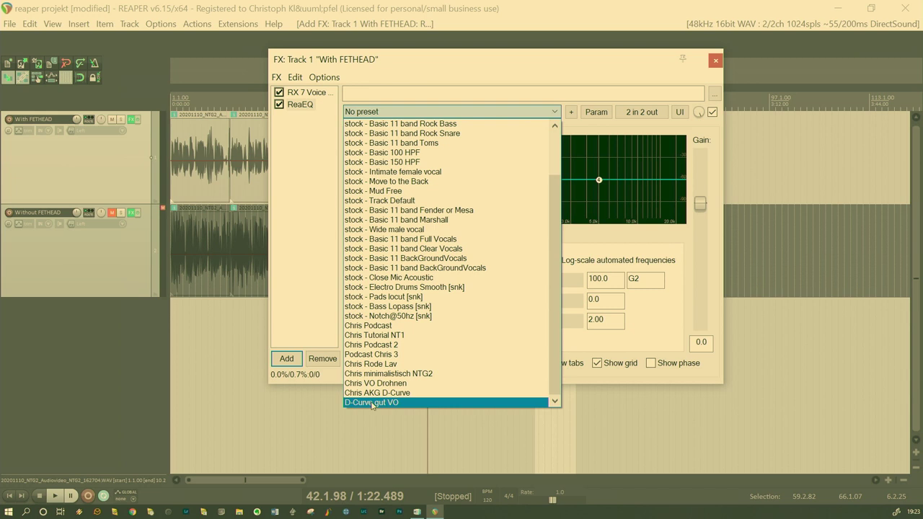
{"action": "left_click", "coordinate": [412, 403]}
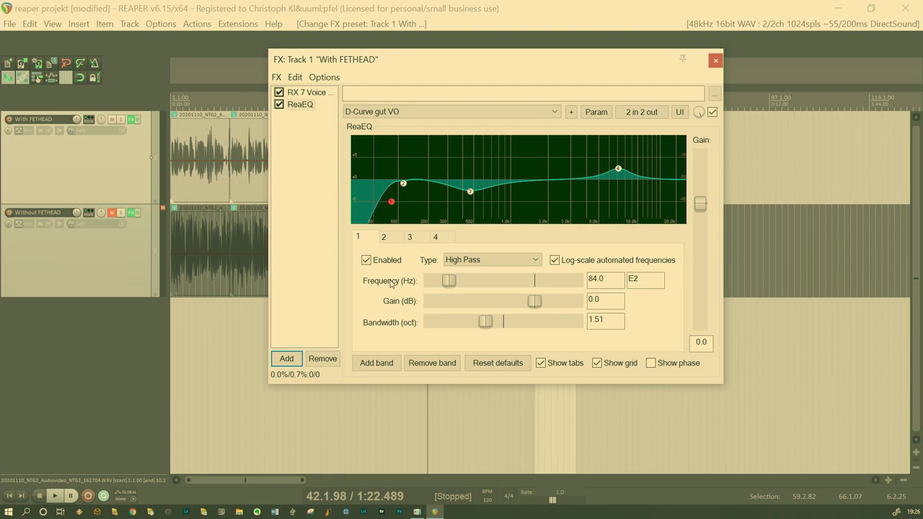
Step: Review ReaEQ band 2 and set the gain of band 3 to about -7.2 dB
{"action": "left_click", "coordinate": [384, 237]}
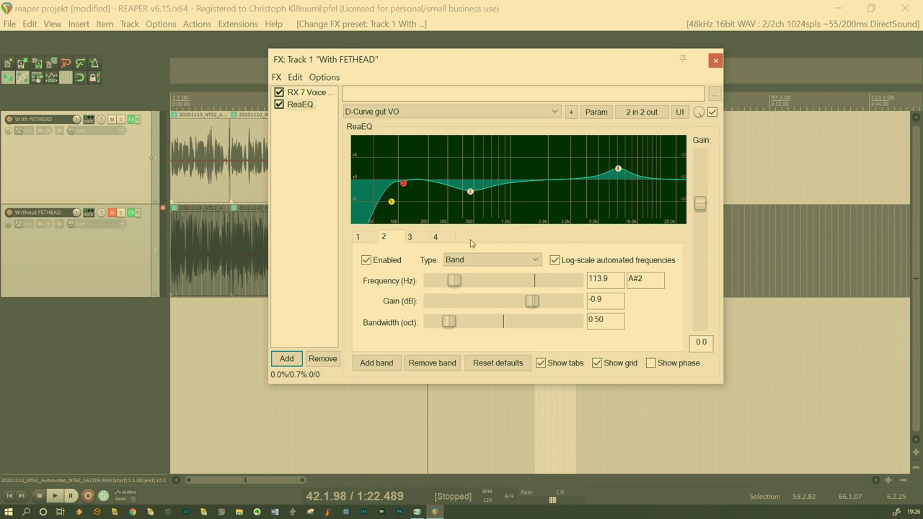
{"action": "left_click", "coordinate": [414, 241]}
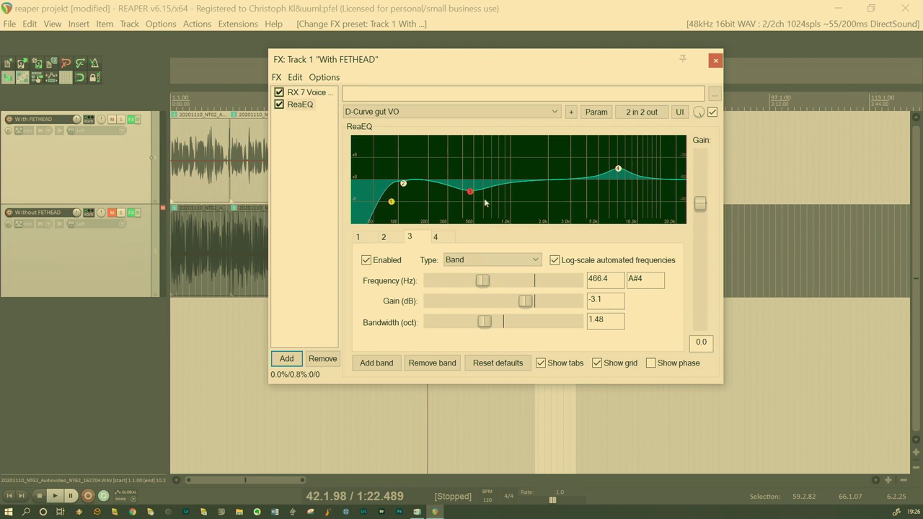
{"action": "mouse_move", "coordinate": [469, 197]}
{"action": "left_click_drag", "start_coordinate": [529, 309], "coordinate": [515, 308]}
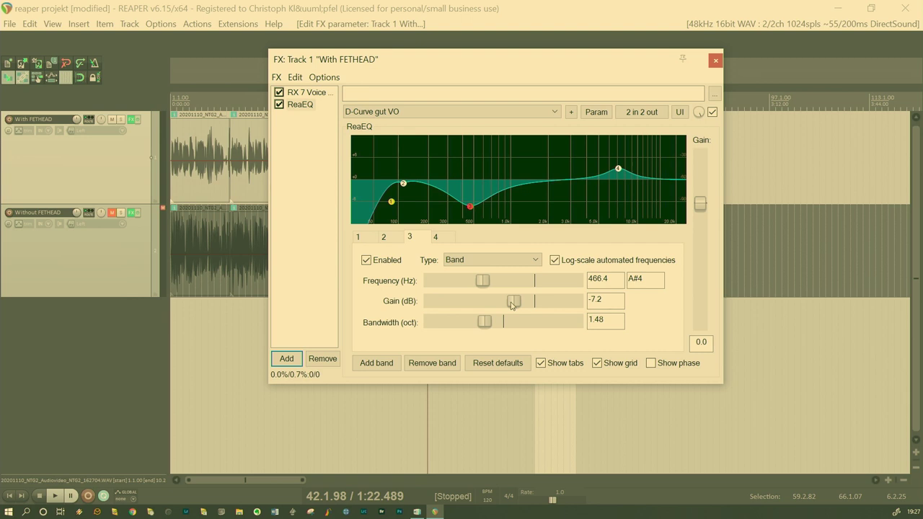
{"action": "mouse_move", "coordinate": [473, 211]}
Step: Set ReaEQ band 4 to a gain of 2.0 dB and a bandwidth of about 0.52 octaves
{"action": "mouse_move", "coordinate": [620, 174]}
{"action": "left_click", "coordinate": [437, 237]}
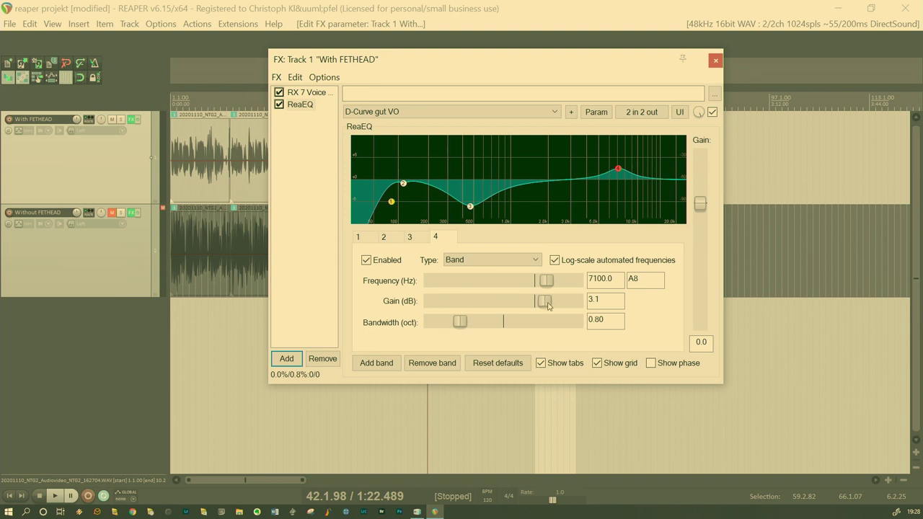
{"action": "left_click_drag", "start_coordinate": [548, 306], "coordinate": [541, 305]}
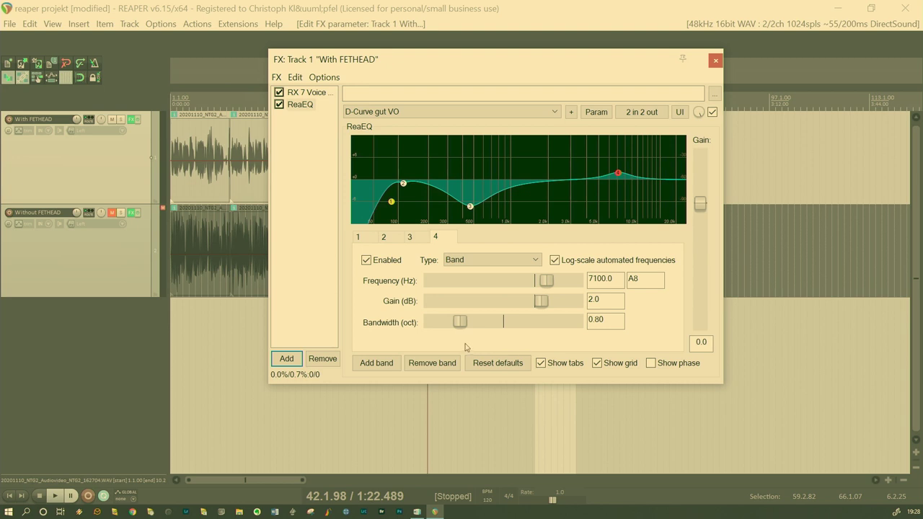
{"action": "left_click_drag", "start_coordinate": [462, 323], "coordinate": [454, 331]}
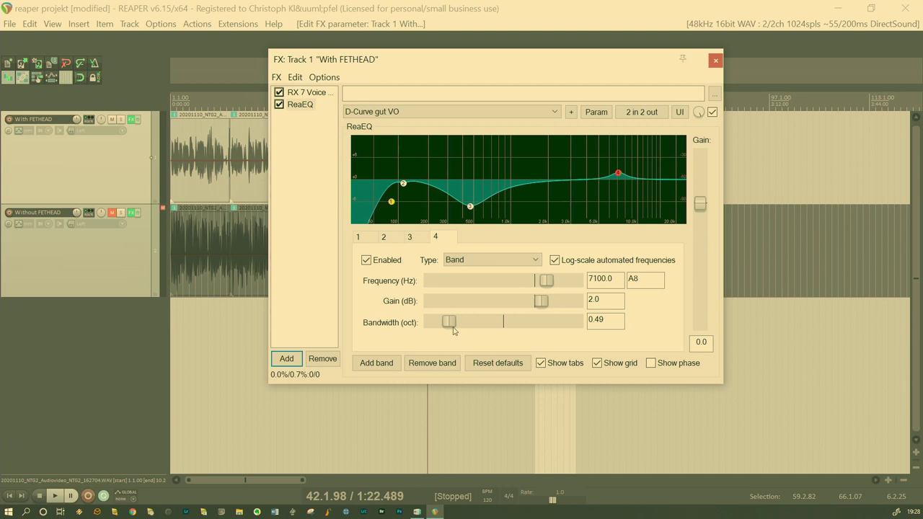
{"action": "left_click_drag", "start_coordinate": [455, 331], "coordinate": [456, 331]}
Step: Move the effects window clear of the waveforms and compare the voice playback with ReaEQ enabled and bypassed
{"action": "left_click_drag", "start_coordinate": [398, 63], "coordinate": [505, 59]}
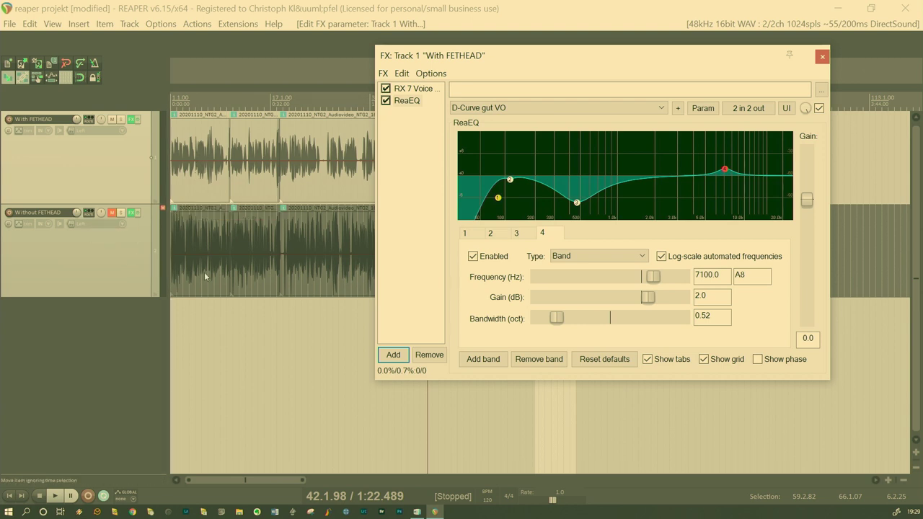
{"action": "key", "text": "space"}
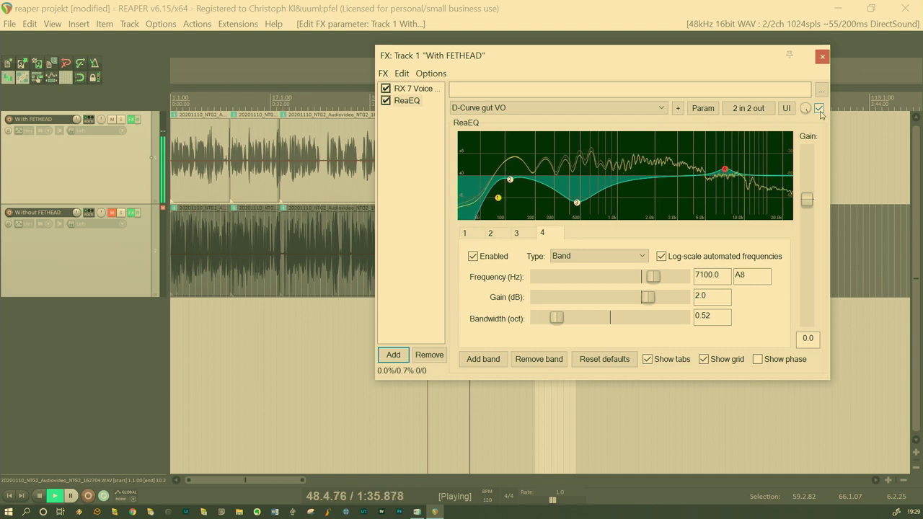
{"action": "key", "text": "space"}
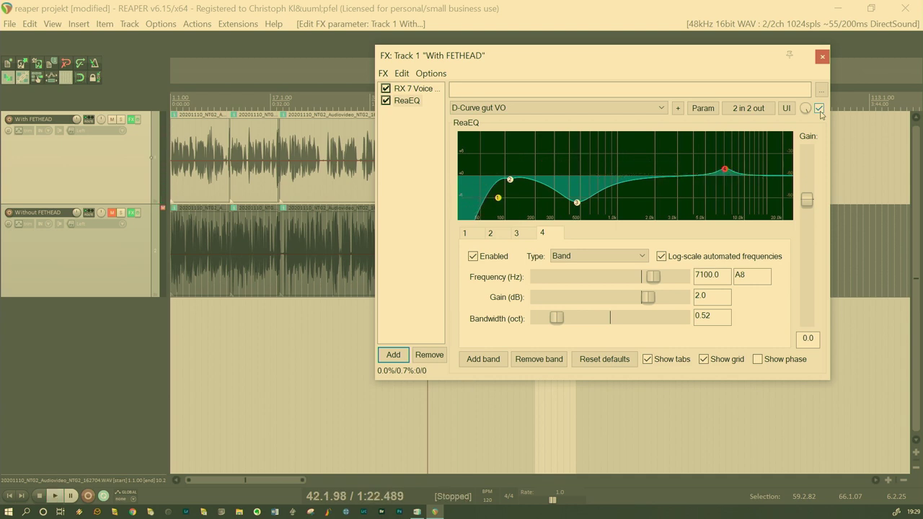
{"action": "left_click", "coordinate": [819, 108]}
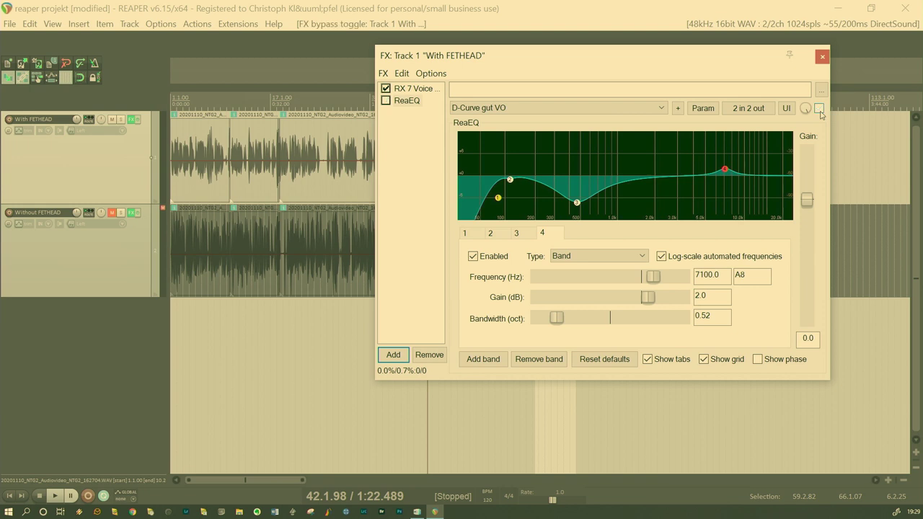
{"action": "key", "text": "space"}
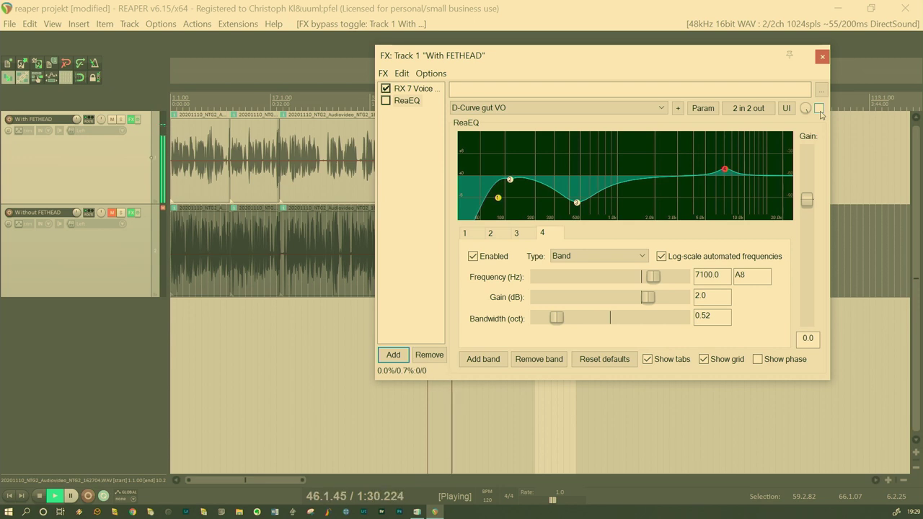
{"action": "key", "text": "space"}
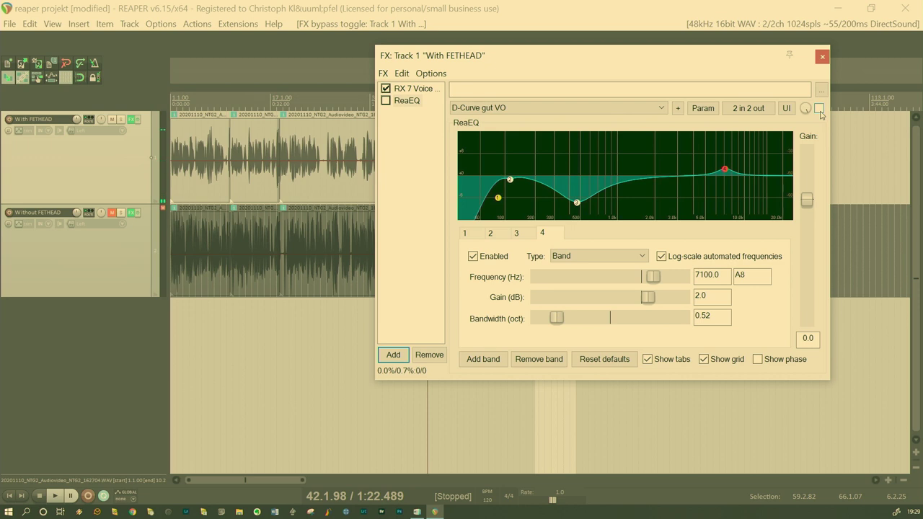
{"action": "key", "text": "space"}
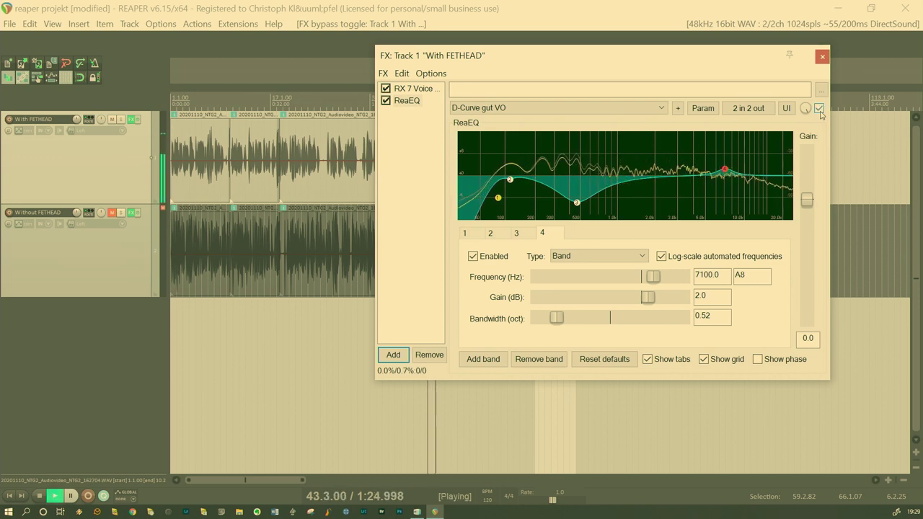
{"action": "left_click", "coordinate": [820, 109]}
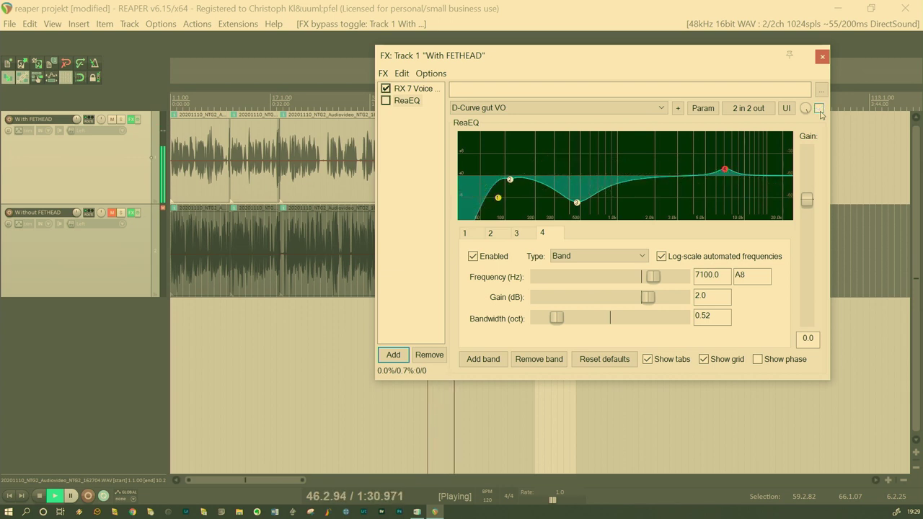
{"action": "key", "text": "space"}
{"action": "left_click", "coordinate": [819, 108]}
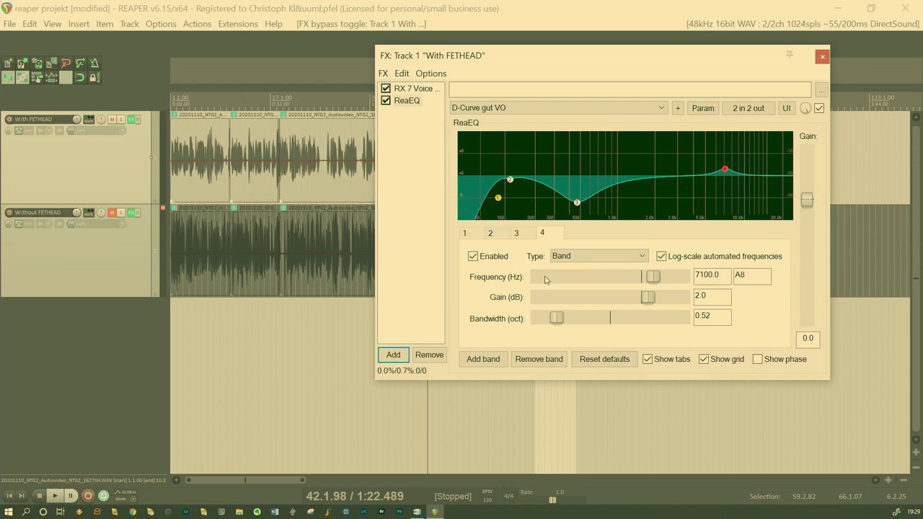
Step: Set the frequency of ReaEQ's band 1 high-pass filter to 100 Hz
{"action": "left_click", "coordinate": [474, 234]}
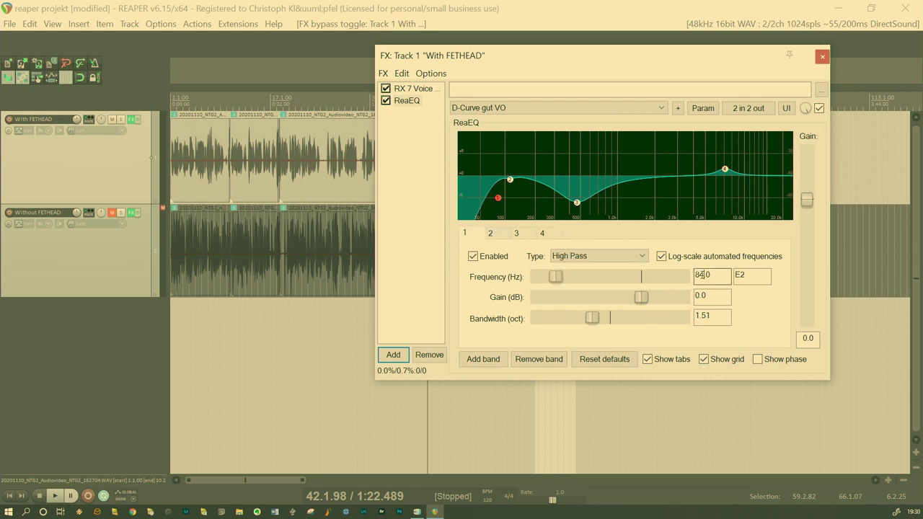
{"action": "left_click_drag", "start_coordinate": [704, 277], "coordinate": [676, 284]}
{"action": "type", "text": "100"}
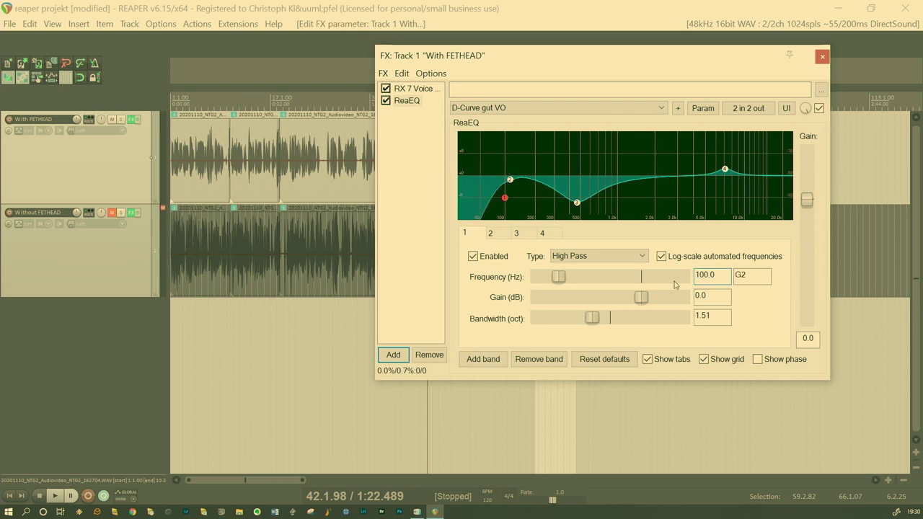
Step: Play the voice with ReaEQ bypassed and enabled to judge the 100 Hz high-pass filter
{"action": "left_click", "coordinate": [819, 108]}
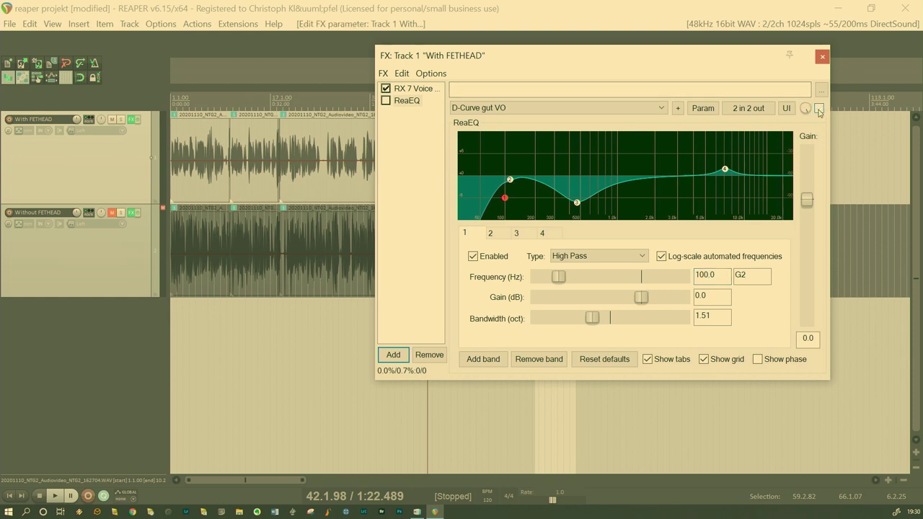
{"action": "key", "text": "space"}
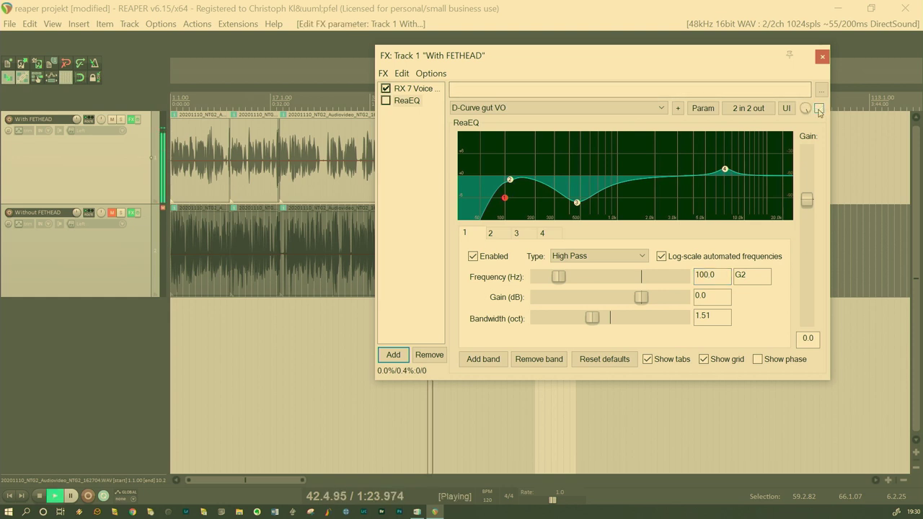
{"action": "key", "text": "space"}
{"action": "left_click", "coordinate": [818, 109]}
{"action": "key", "text": "space"}
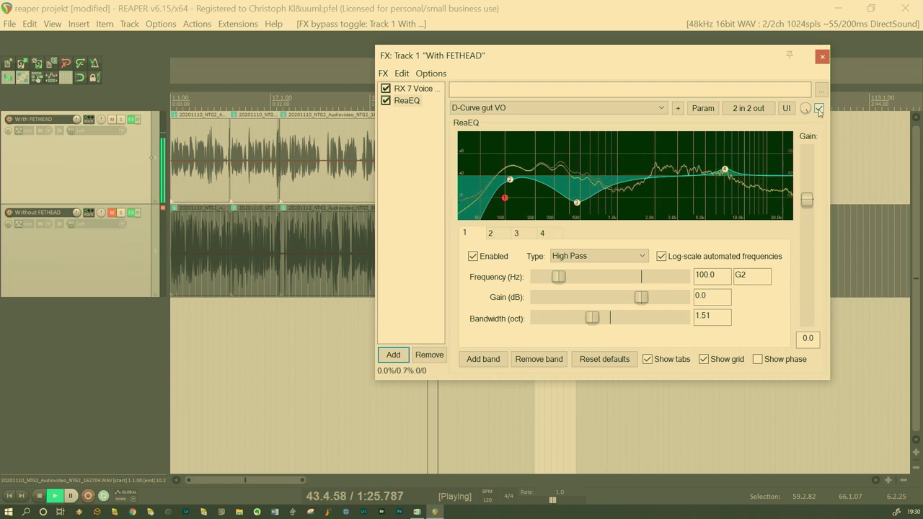
{"action": "key", "text": "space"}
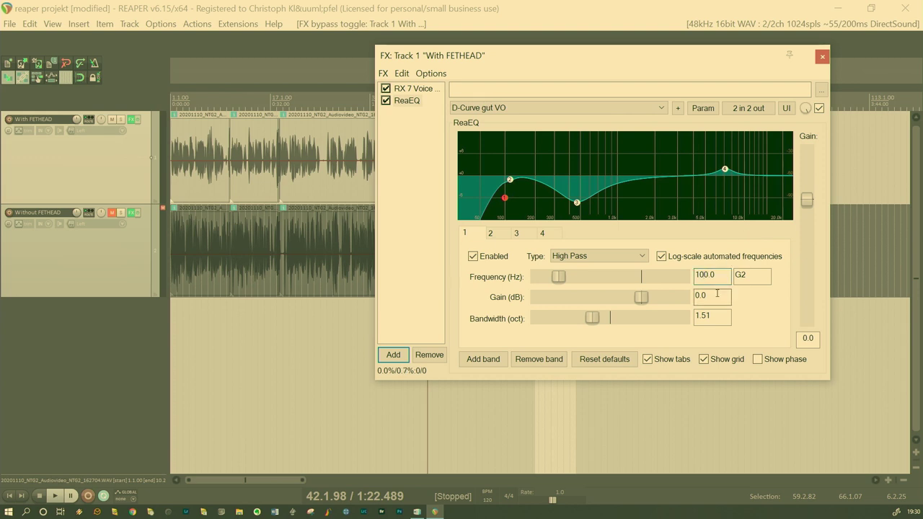
Step: Set the frequency of ReaEQ's band 1 high-pass filter to 90 Hz
{"action": "key", "text": "BackSpace"}
{"action": "key", "text": "BackSpace"}
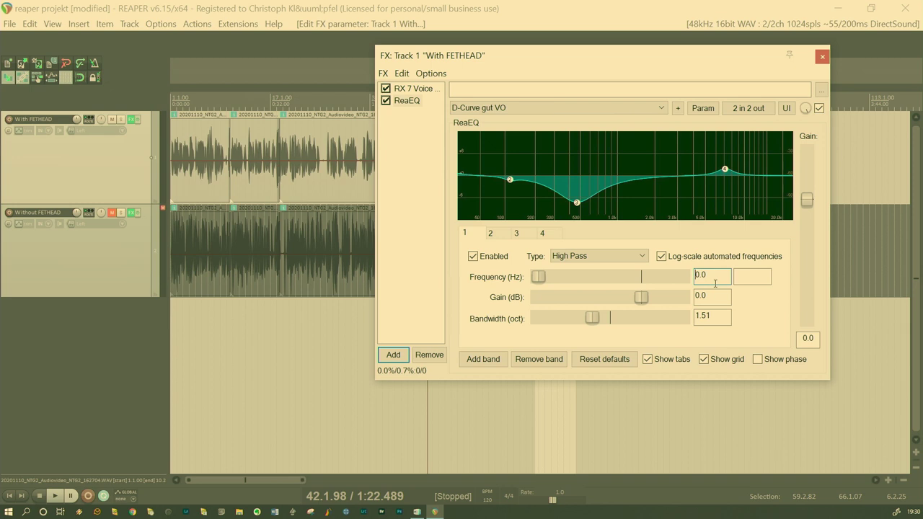
{"action": "type", "text": "9"}
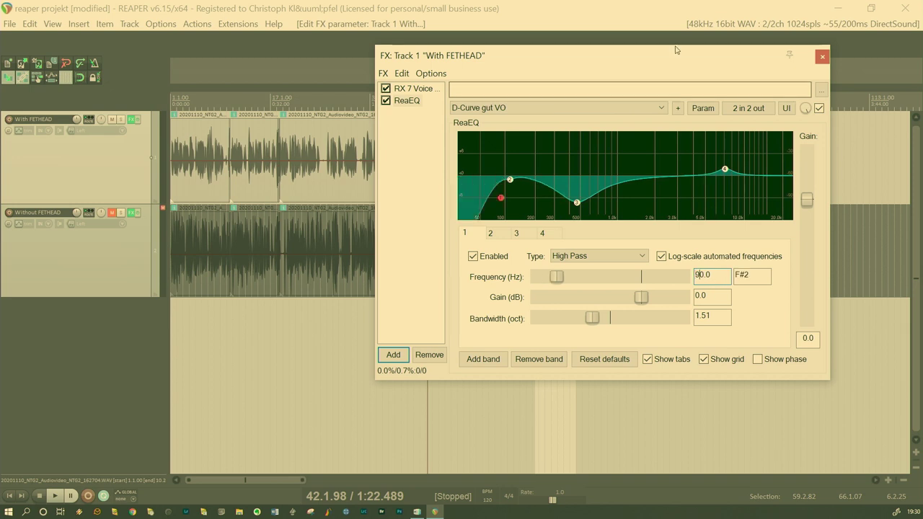
Step: Play the voice with ReaEQ bypassed and enabled to judge the 90 Hz high-pass filter
{"action": "left_click", "coordinate": [820, 108]}
{"action": "left_click", "coordinate": [821, 111]}
{"action": "left_click", "coordinate": [821, 111]}
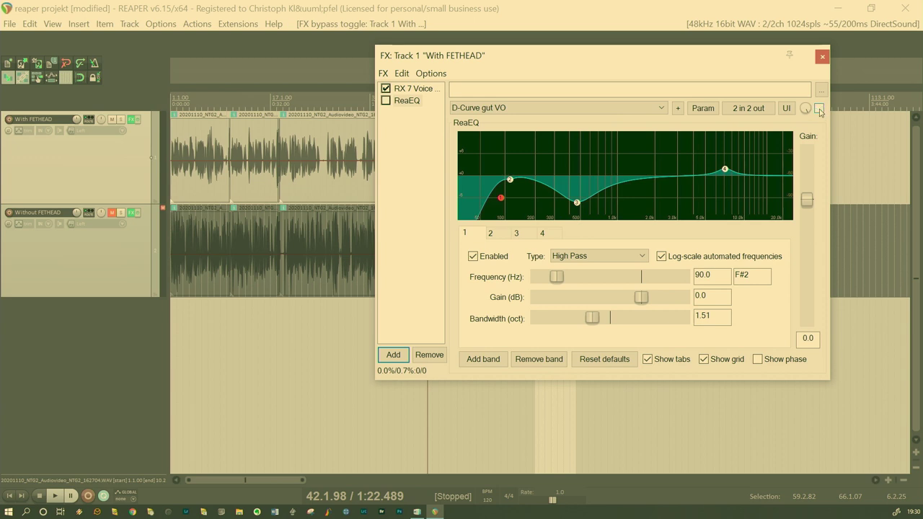
{"action": "key", "text": "space"}
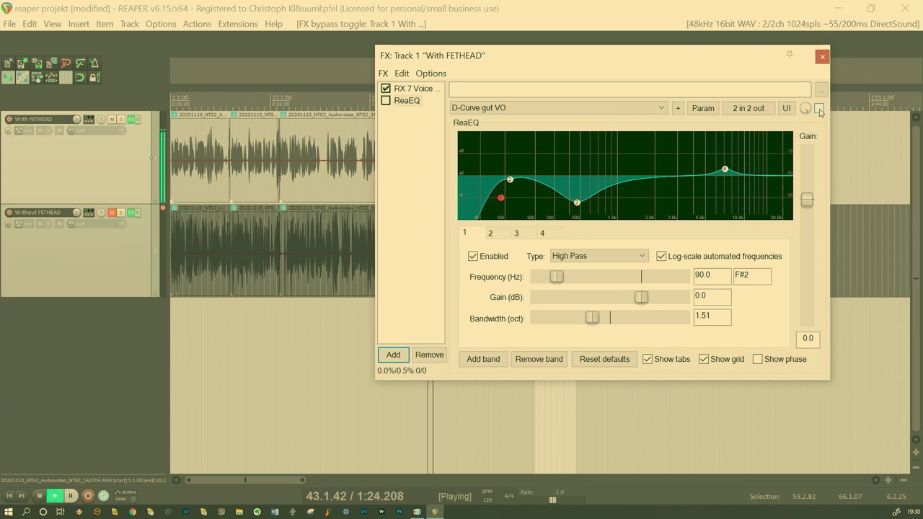
{"action": "key", "text": "space"}
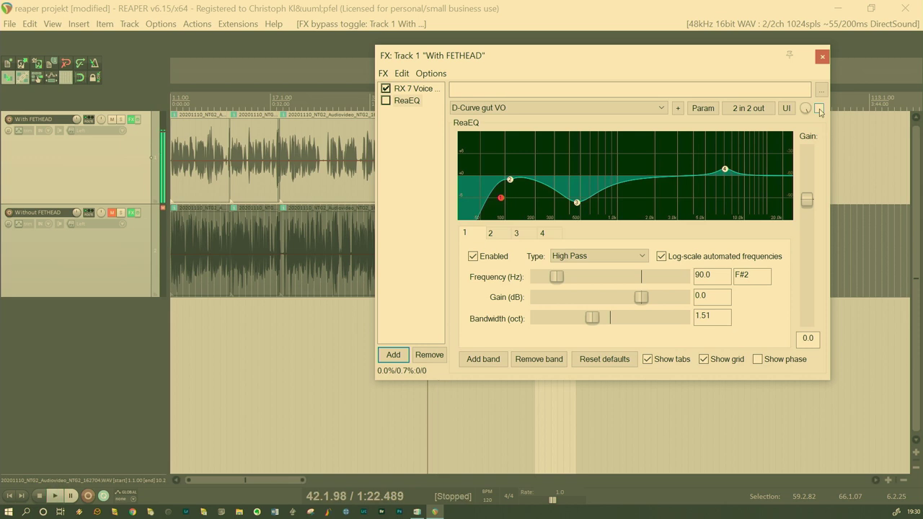
{"action": "left_click", "coordinate": [819, 109]}
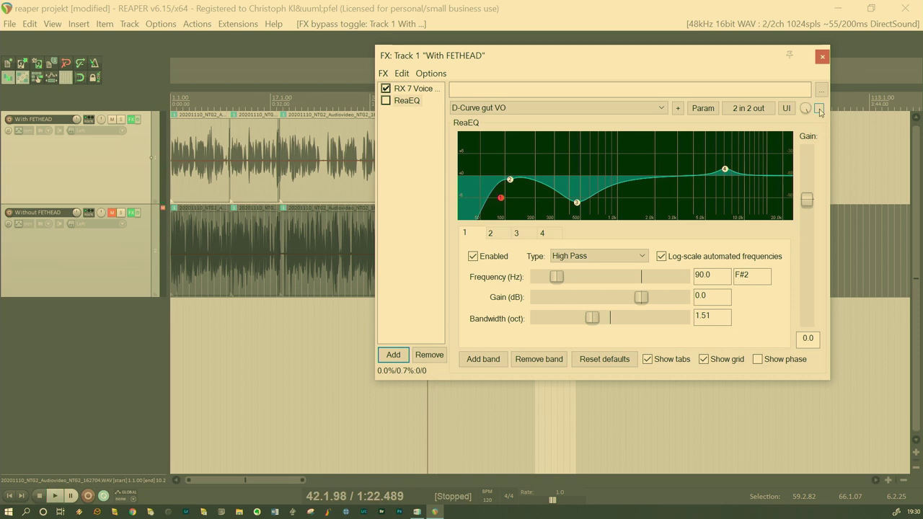
{"action": "key", "text": "space"}
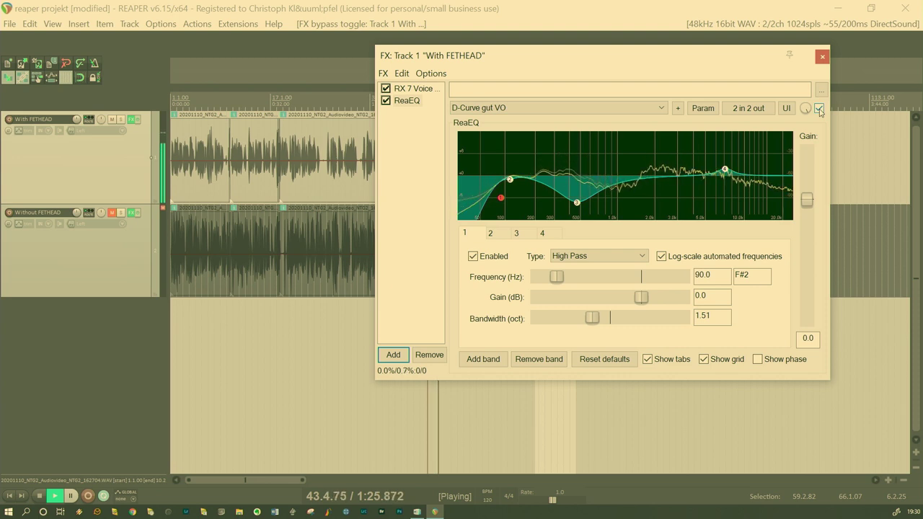
{"action": "key", "text": "space"}
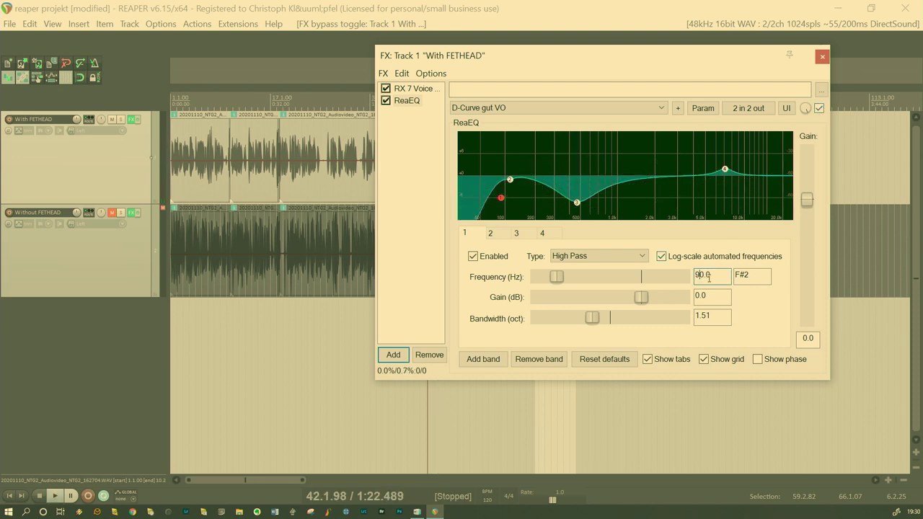
Step: Set ReaEQ's band 1 high-pass frequency to 85 Hz and listen to the voice with it
{"action": "key", "text": "BackSpace"}
{"action": "key", "text": "Delete"}
{"action": "type", "text": "85"}
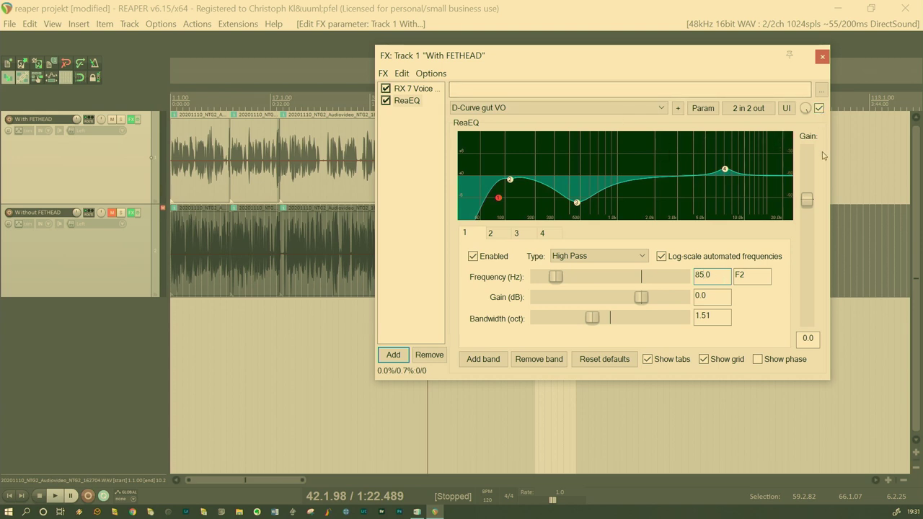
{"action": "key", "text": "space"}
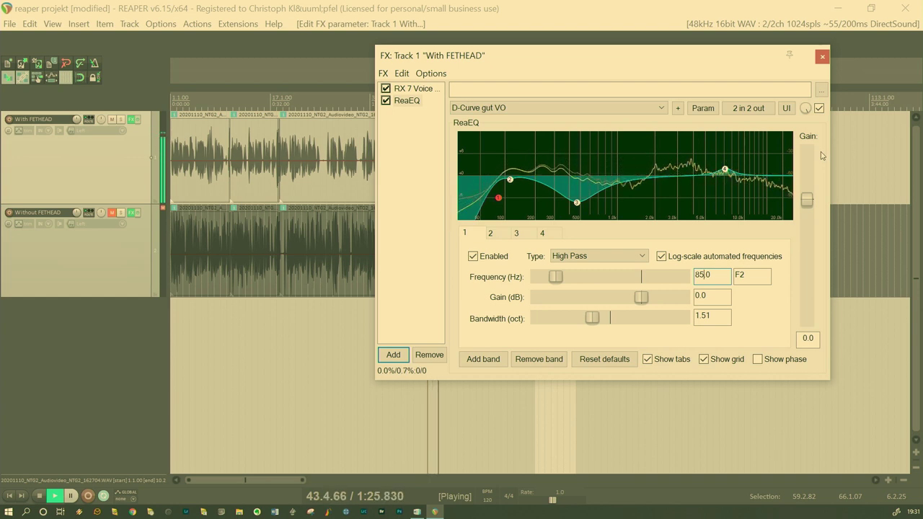
{"action": "key", "text": "space"}
Step: Tune ReaEQ band 2 by ear during playback to a frequency of about 124.2 Hz and a gain of about -0.4 dB
{"action": "left_click", "coordinate": [497, 236]}
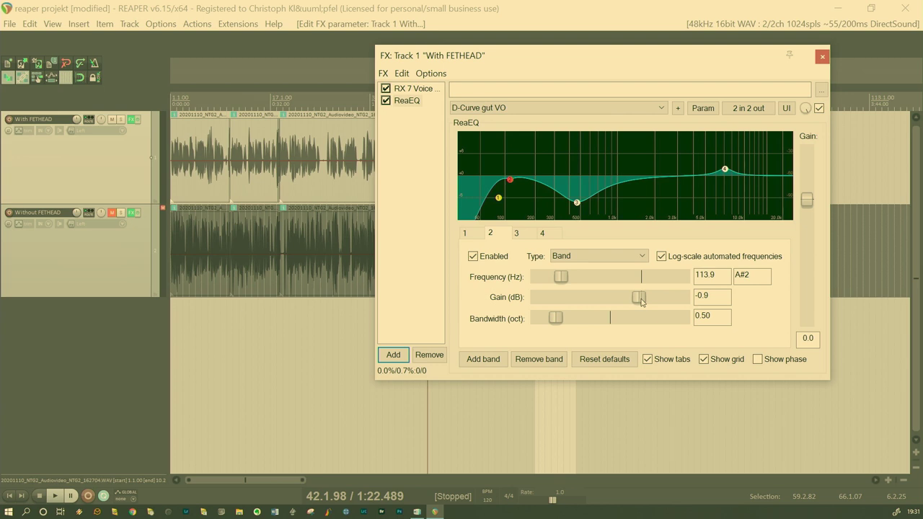
{"action": "left_click_drag", "start_coordinate": [642, 301], "coordinate": [657, 307]}
{"action": "key", "text": "space"}
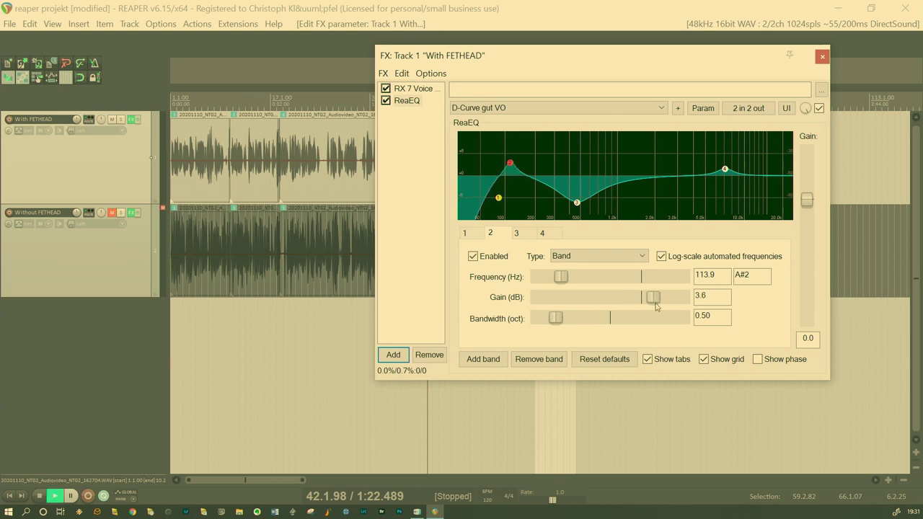
{"action": "mouse_move", "coordinate": [655, 306]}
{"action": "left_mouse_down"}
{"action": "mouse_move", "coordinate": [614, 303]}
{"action": "mouse_move", "coordinate": [653, 302]}
{"action": "left_mouse_up"}
{"action": "left_click_drag", "start_coordinate": [561, 278], "coordinate": [568, 283]}
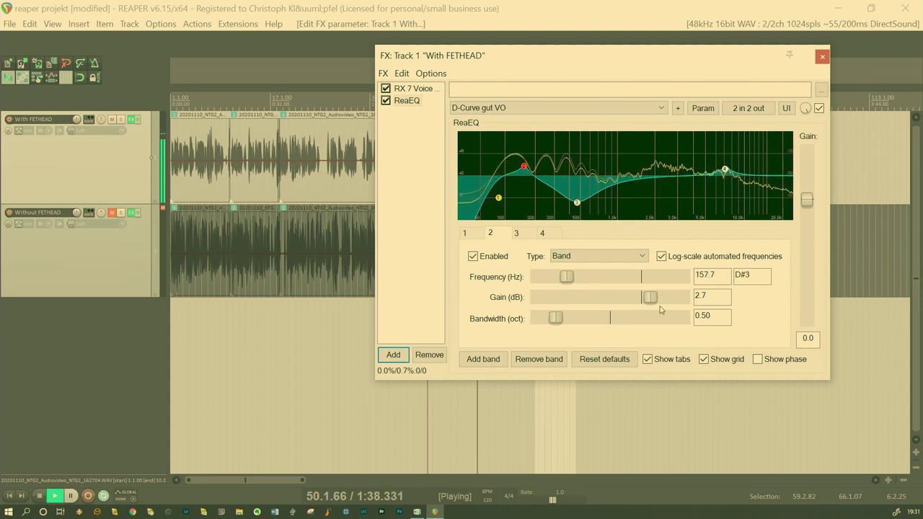
{"action": "left_click_drag", "start_coordinate": [569, 278], "coordinate": [565, 284]}
{"action": "left_click_drag", "start_coordinate": [645, 301], "coordinate": [643, 302]}
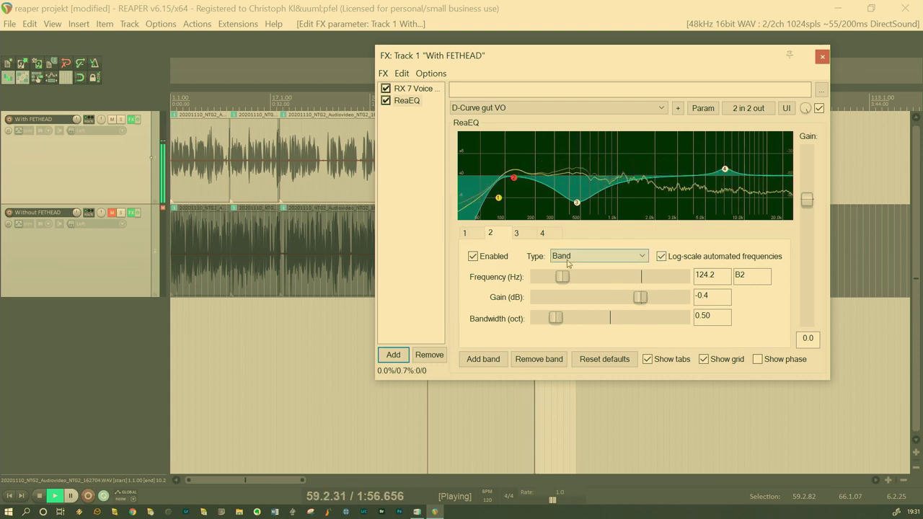
{"action": "key", "text": "space"}
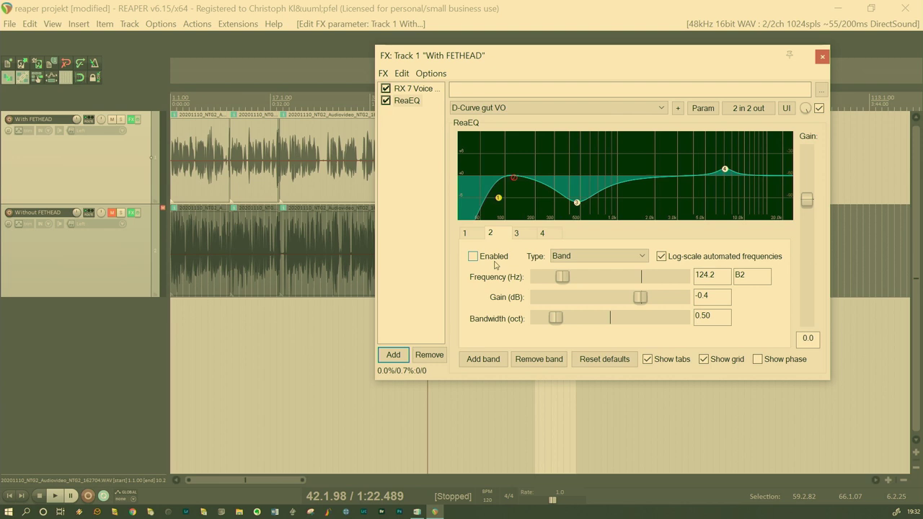
Step: Play the voice with ReaEQ band 2 disabled and enabled to judge its effect
{"action": "key", "text": "space"}
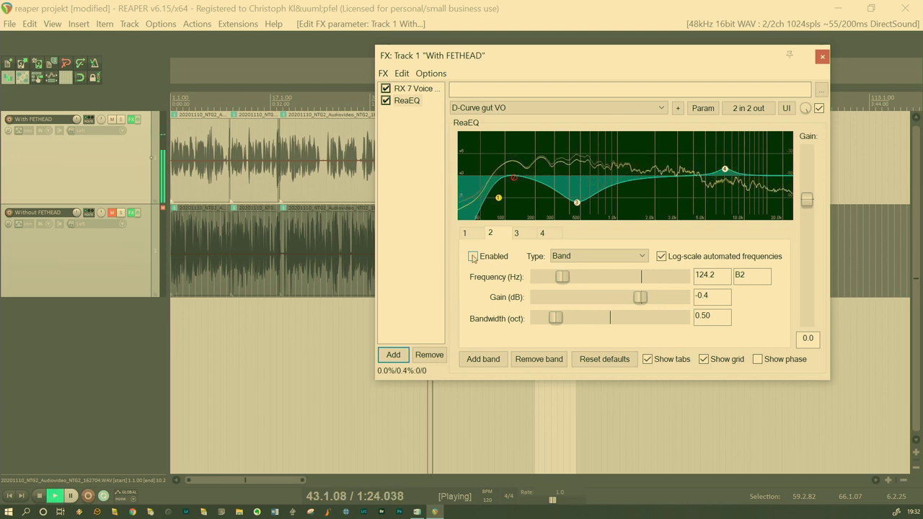
{"action": "key", "text": "space"}
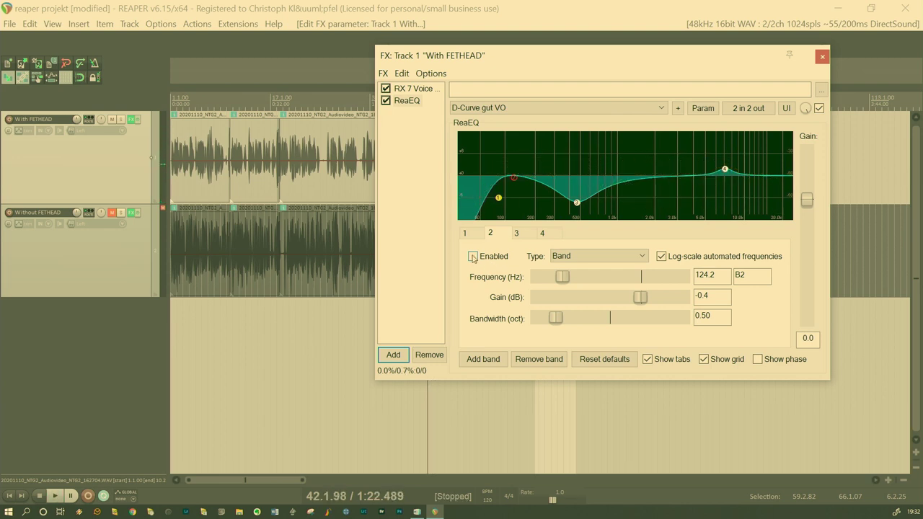
{"action": "key", "text": "space"}
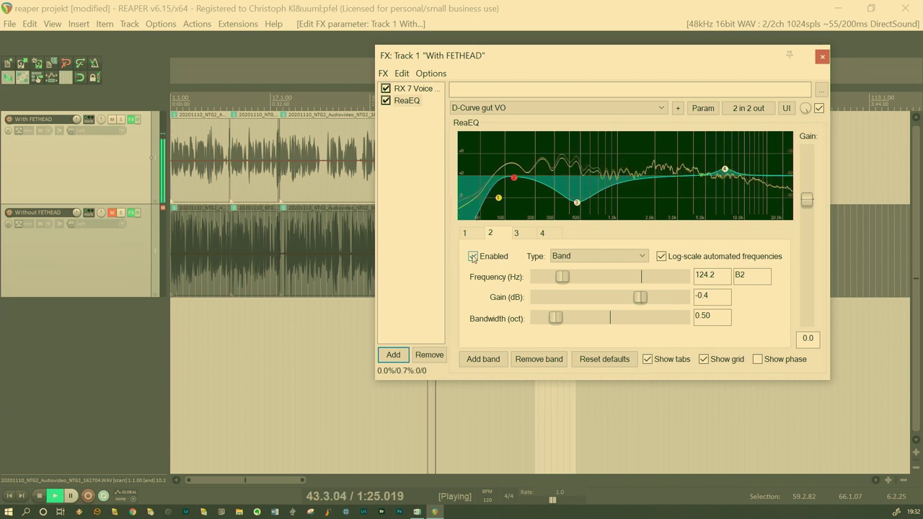
{"action": "key", "text": "space"}
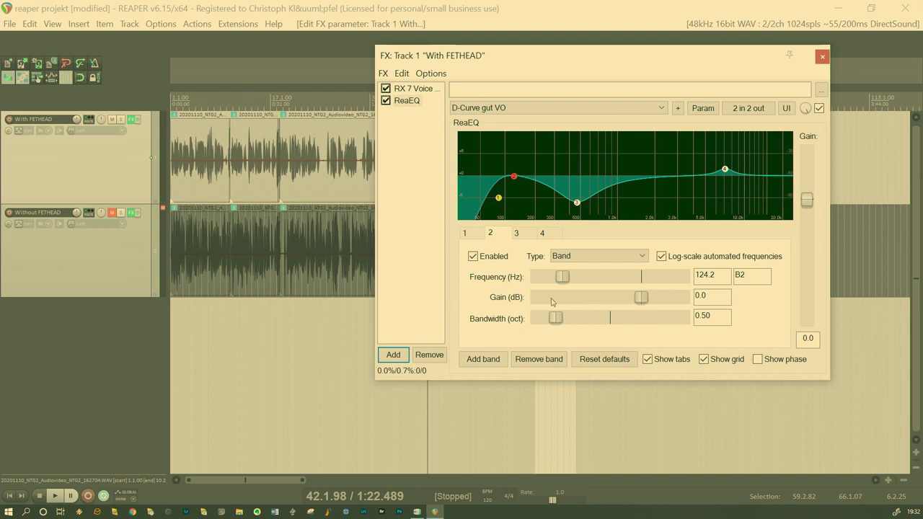
Step: Retune ReaEQ band 2 by ear during playback to a frequency of about 113.7 Hz and a gain of about -0.5 dB
{"action": "key", "text": "space"}
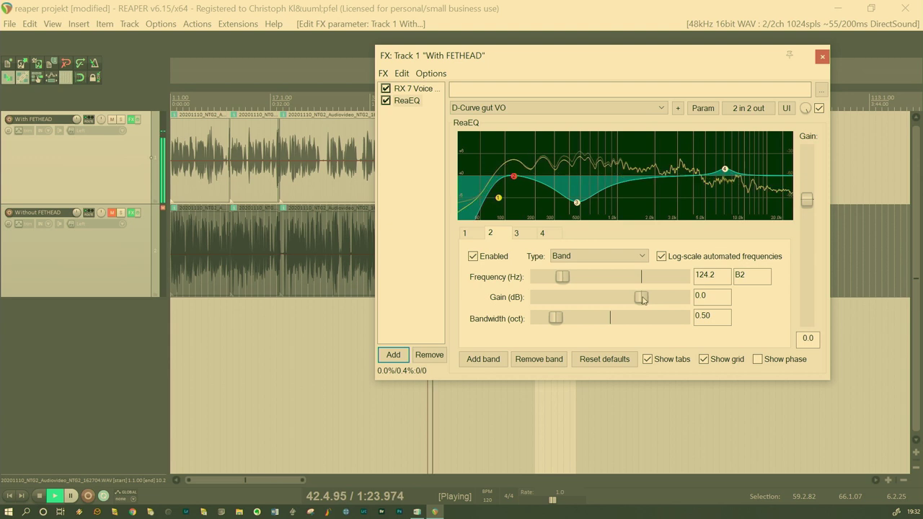
{"action": "left_click_drag", "start_coordinate": [643, 300], "coordinate": [665, 300]}
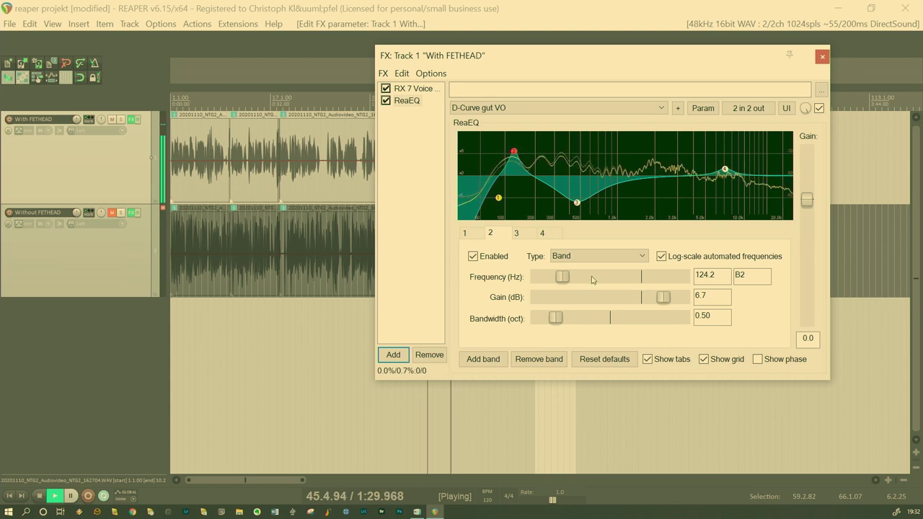
{"action": "left_click_drag", "start_coordinate": [562, 278], "coordinate": [563, 279]}
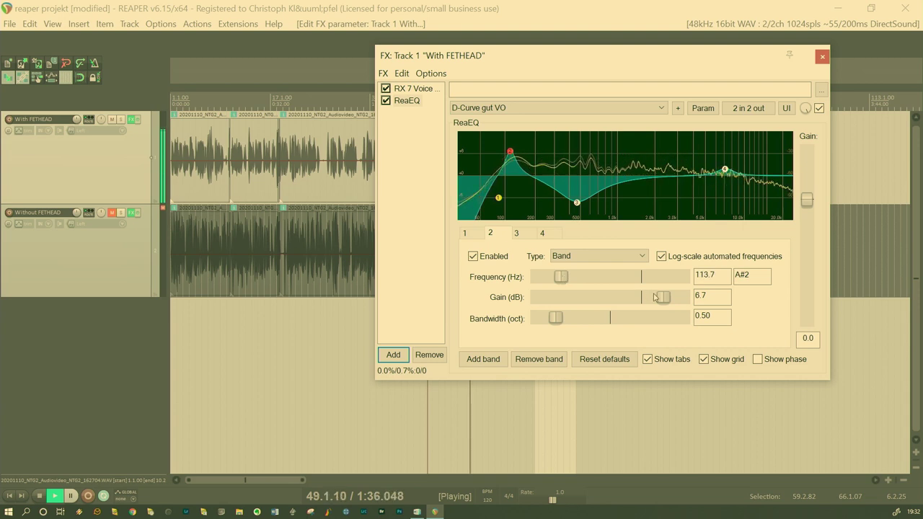
{"action": "left_click_drag", "start_coordinate": [663, 297], "coordinate": [638, 299]}
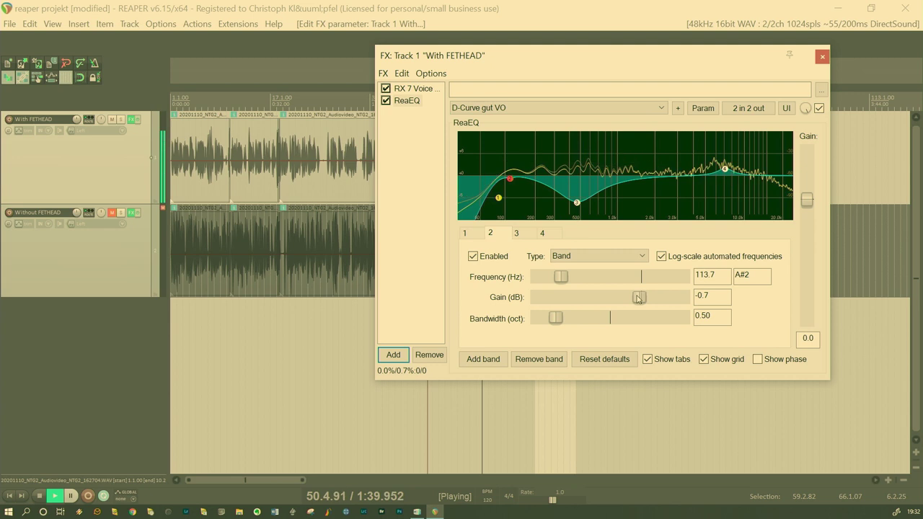
{"action": "left_click_drag", "start_coordinate": [639, 298], "coordinate": [640, 299]}
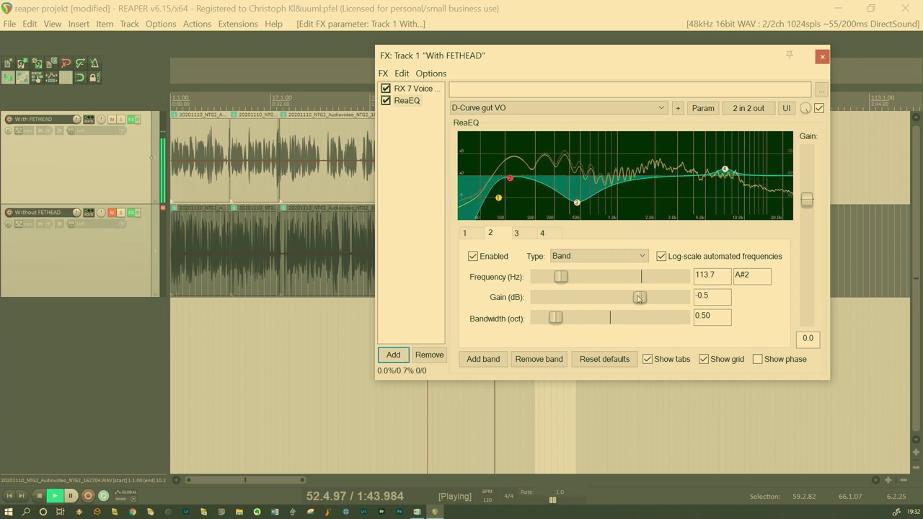
{"action": "key", "text": "space"}
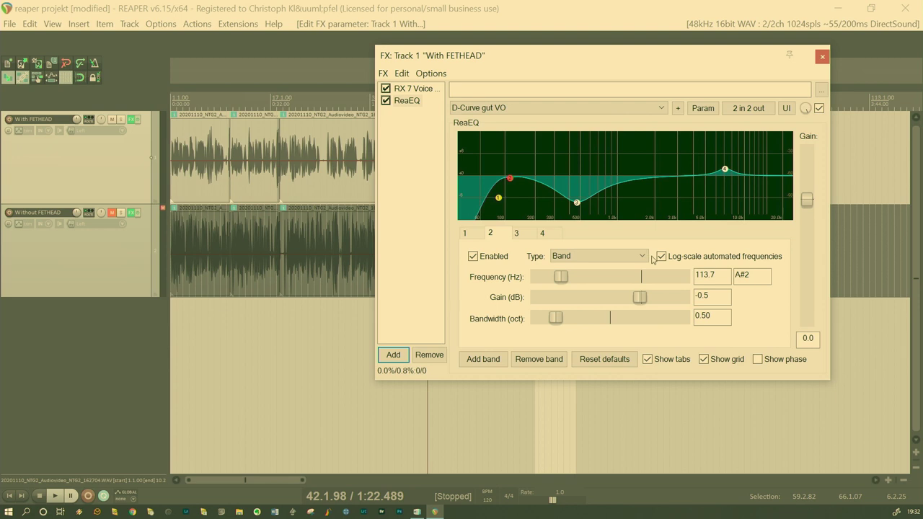
Step: Adjust the gain of ReaEQ band 4 by ear during playback to about 1.8 dB
{"action": "key", "text": "space"}
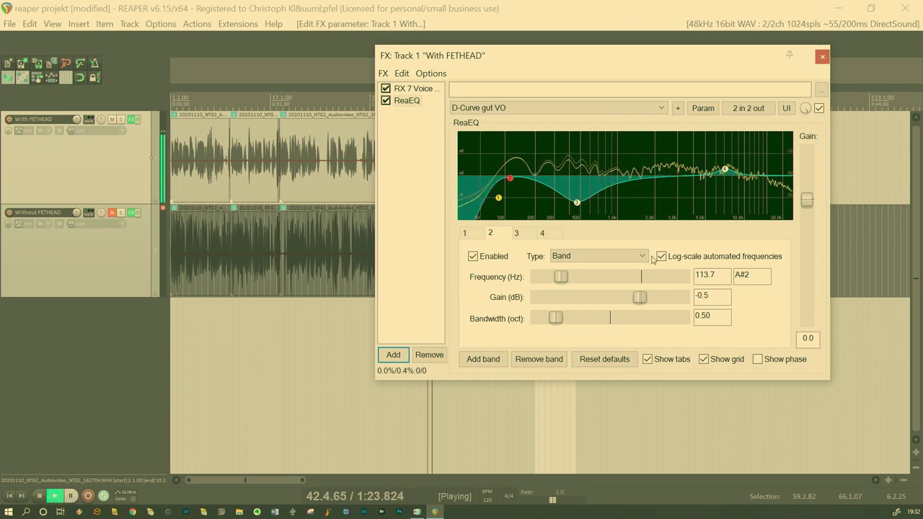
{"action": "left_click", "coordinate": [544, 235]}
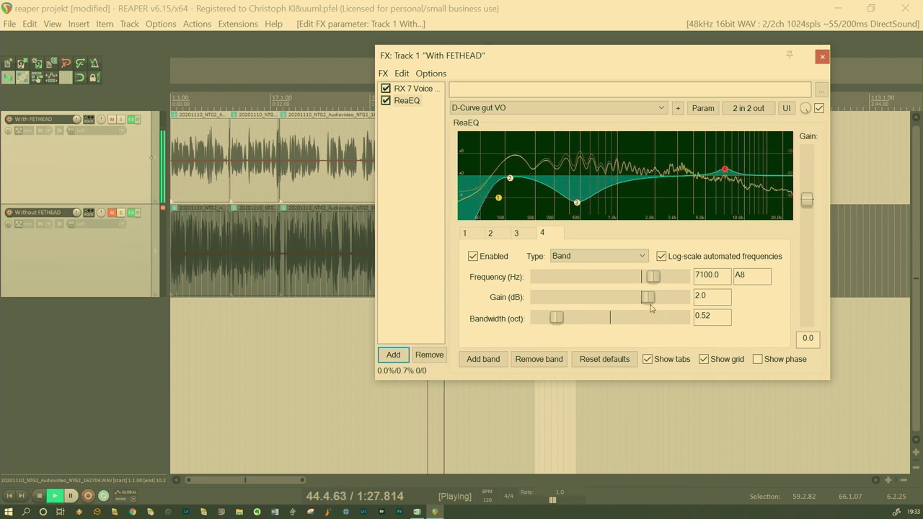
{"action": "scroll", "coordinate": [650, 303], "scroll_direction": "down", "scroll_amount": 3}
{"action": "mouse_move", "coordinate": [650, 302]}
{"action": "left_mouse_down"}
{"action": "mouse_move", "coordinate": [673, 306]}
{"action": "mouse_move", "coordinate": [651, 305]}
{"action": "left_mouse_up"}
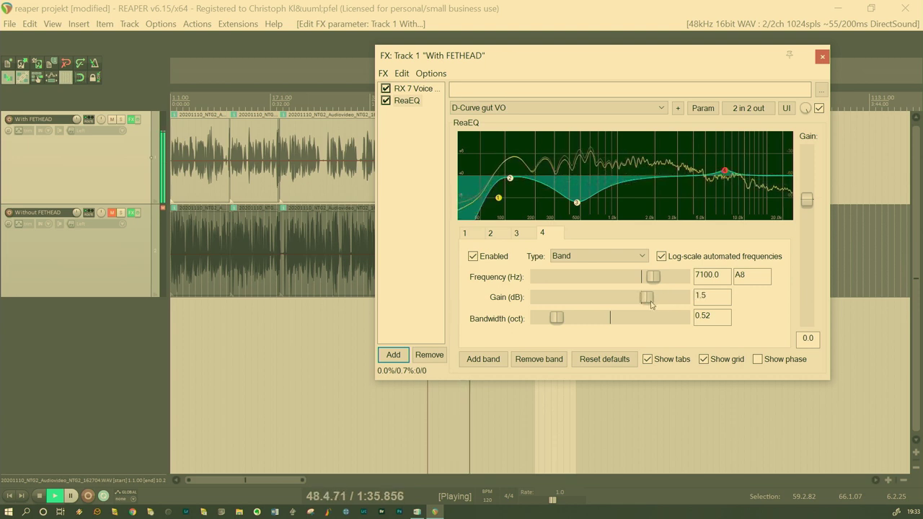
{"action": "left_click_drag", "start_coordinate": [652, 305], "coordinate": [652, 305]}
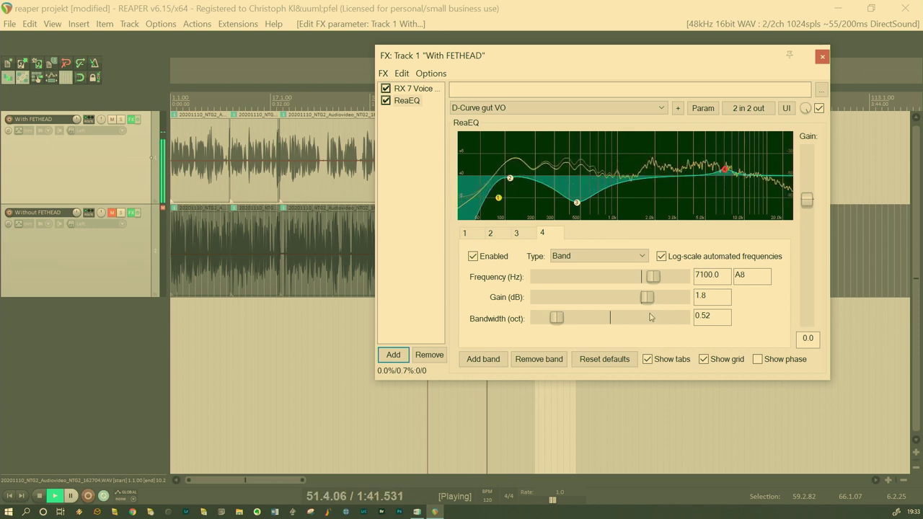
{"action": "key", "text": "space"}
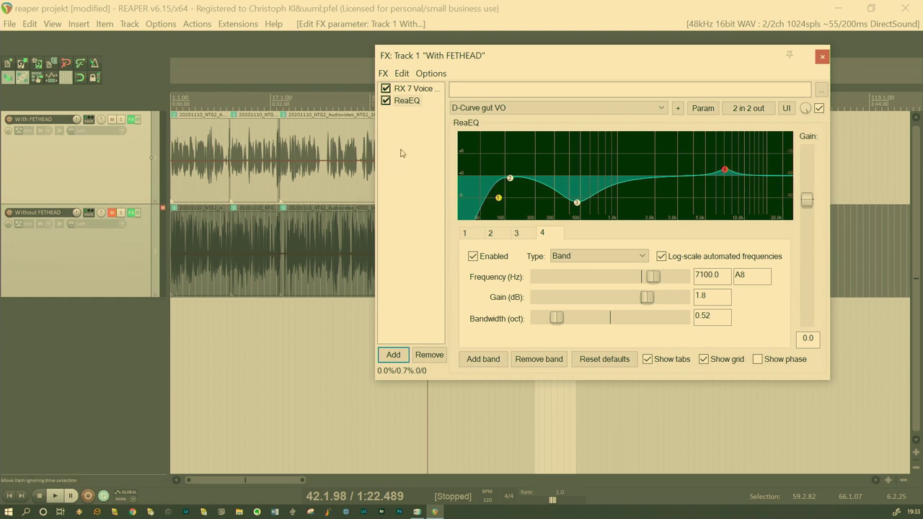
Step: Review the RX 7 Voice De-noise and ReaEQ effects in the With FETHEAD track's chain
{"action": "left_click", "coordinate": [402, 153]}
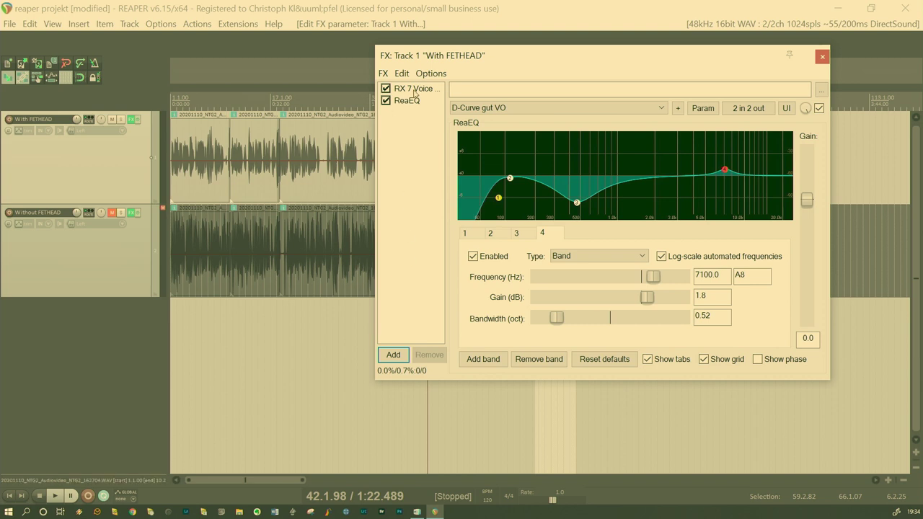
{"action": "left_click", "coordinate": [416, 89]}
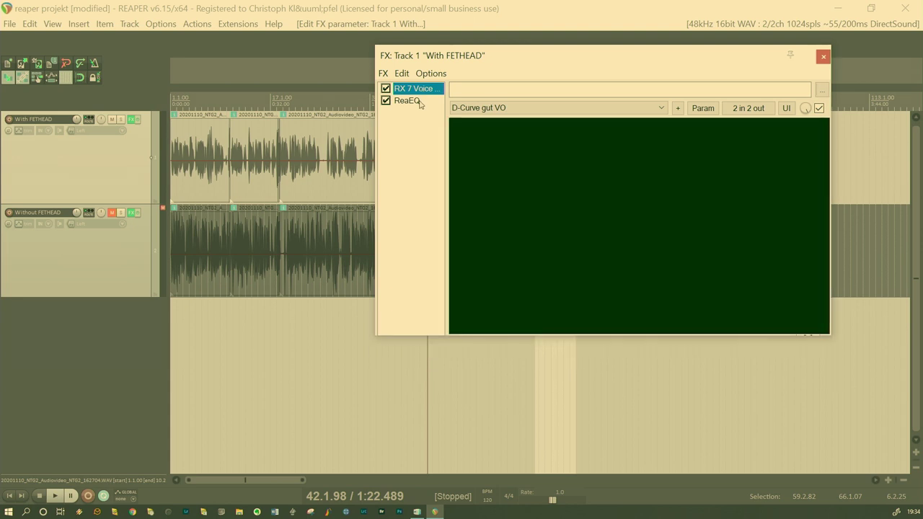
{"action": "left_click", "coordinate": [398, 224]}
{"action": "left_click", "coordinate": [407, 101]}
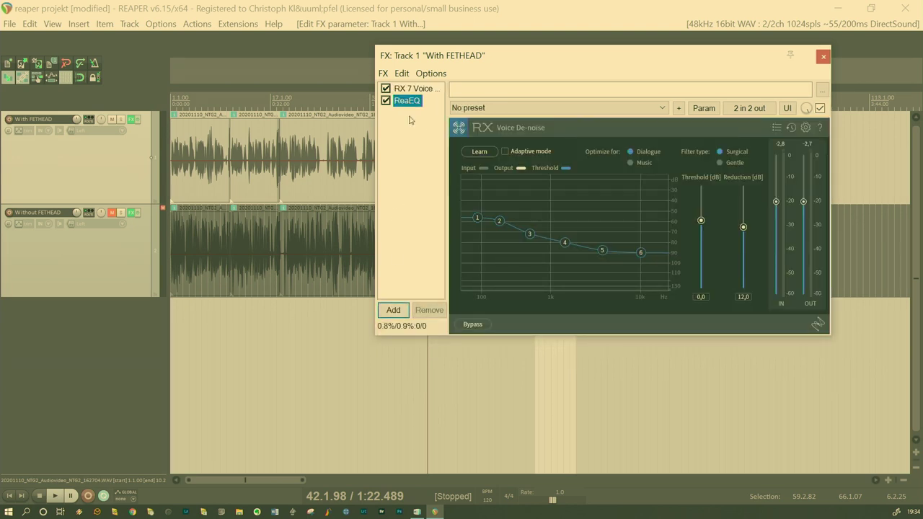
{"action": "left_click", "coordinate": [393, 302]}
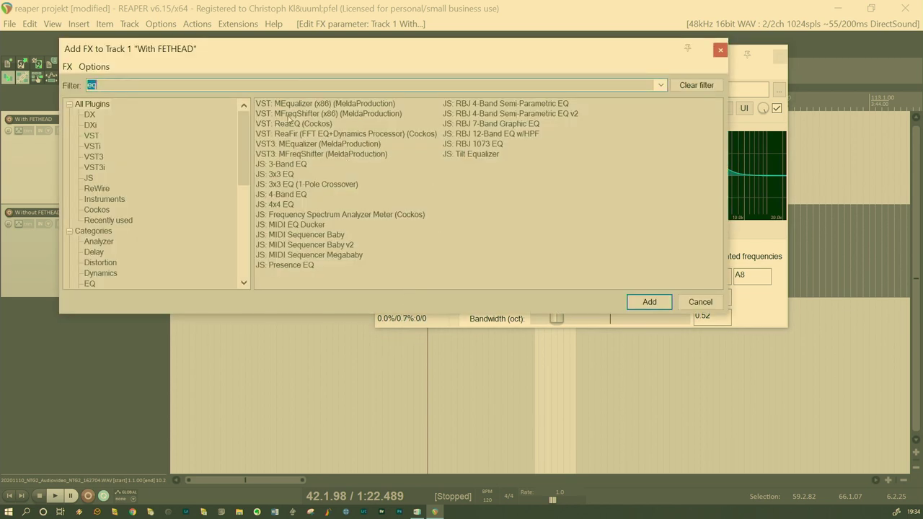
{"action": "type", "text": "comp"}
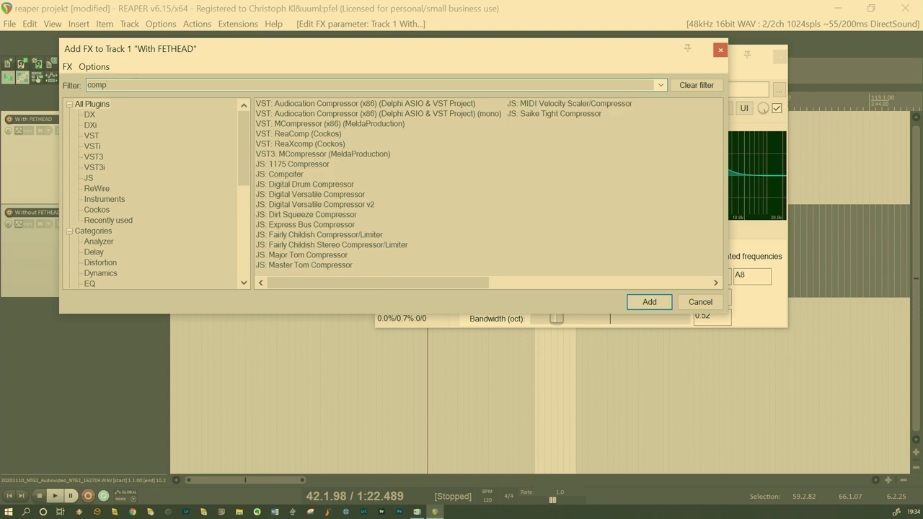
{"action": "left_click", "coordinate": [330, 143]}
{"action": "key", "text": "Up"}
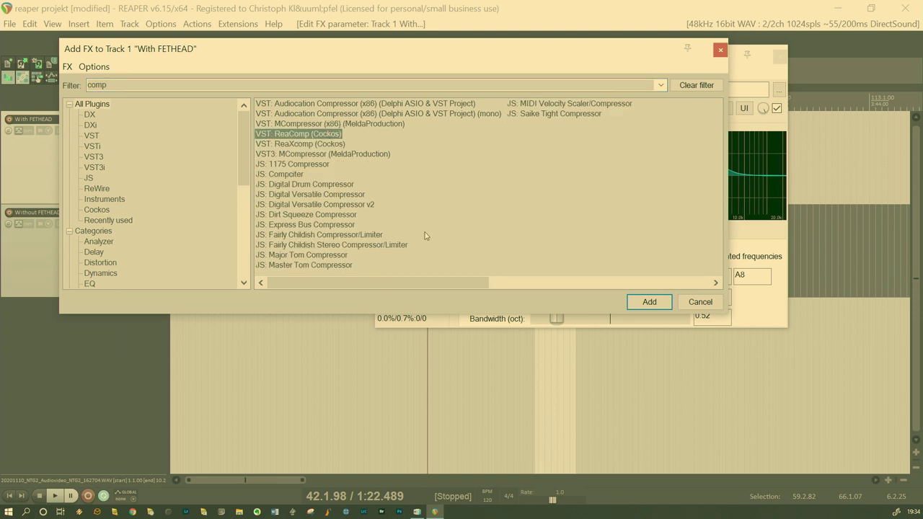
{"action": "left_click", "coordinate": [295, 144]}
{"action": "left_click", "coordinate": [648, 309]}
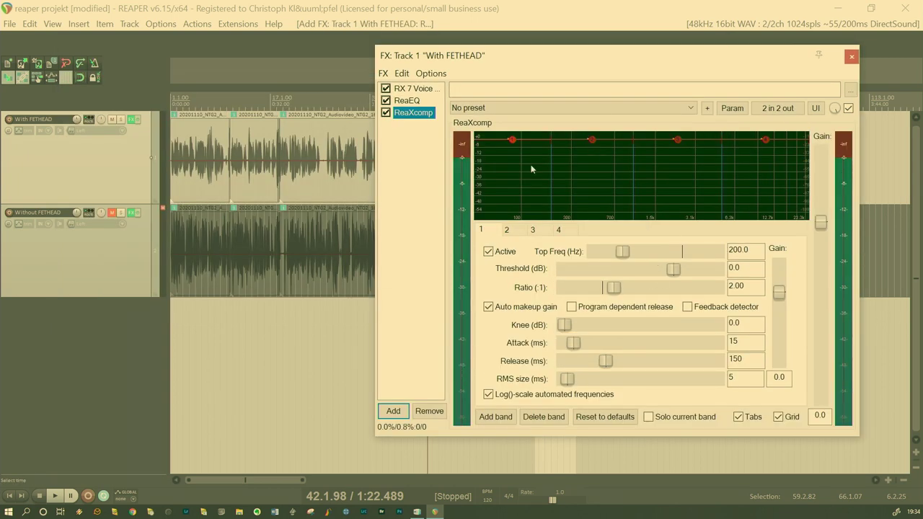
{"action": "key", "text": "Delete"}
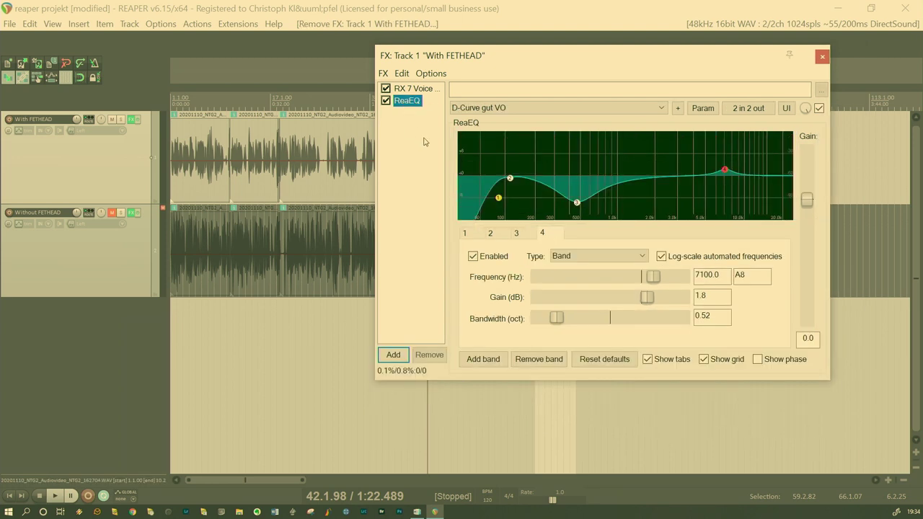
Step: Add the ReaComp (Cockos) compressor after ReaEQ on the With FETHEAD track
{"action": "left_click", "coordinate": [398, 357]}
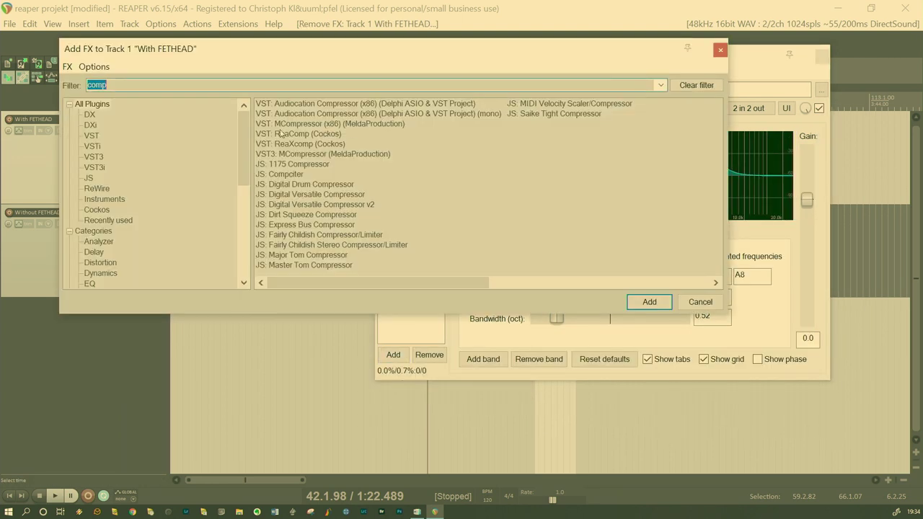
{"action": "left_click", "coordinate": [334, 136]}
{"action": "left_click", "coordinate": [649, 303]}
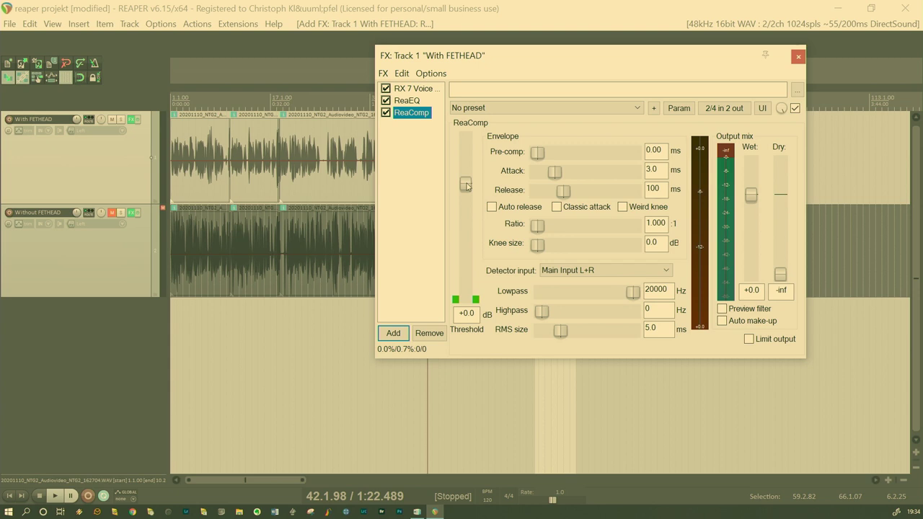
Step: Set ReaComp's threshold to about -18.1 dB, ratio to 2.15:1, release to 149 ms and attack to 4.0 ms
{"action": "left_click_drag", "start_coordinate": [466, 186], "coordinate": [483, 238]}
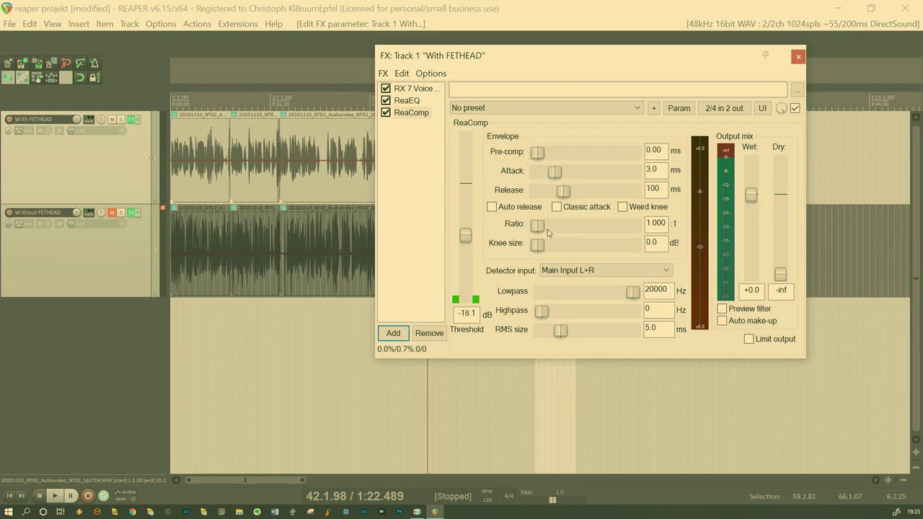
{"action": "left_click_drag", "start_coordinate": [543, 231], "coordinate": [573, 240]}
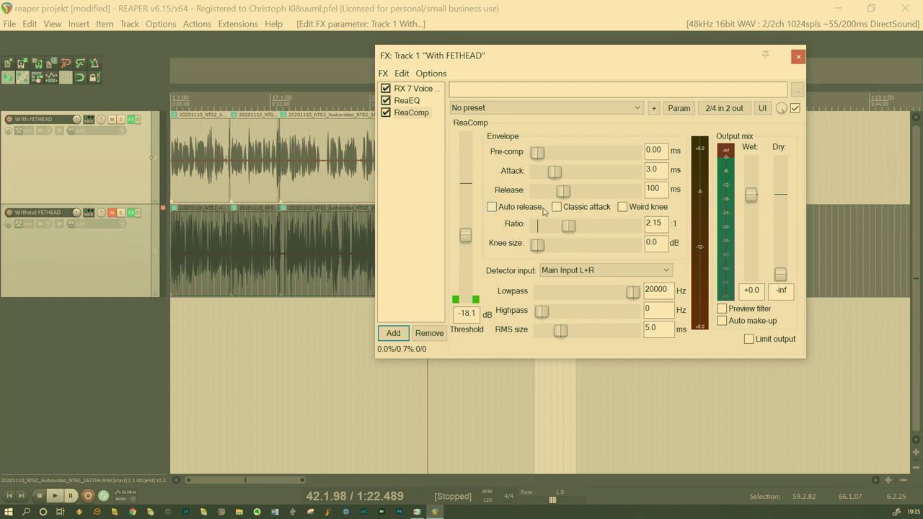
{"action": "left_click_drag", "start_coordinate": [564, 191], "coordinate": [567, 192]}
{"action": "left_click_drag", "start_coordinate": [559, 175], "coordinate": [561, 175]}
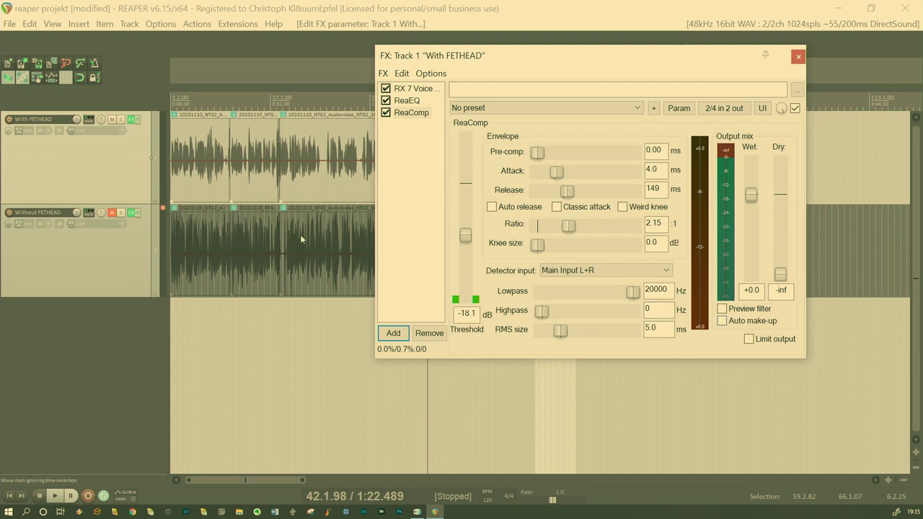
Step: Set the ReaComp threshold to -18 dB while auditioning the With FETHEAD track
{"action": "key", "text": "space"}
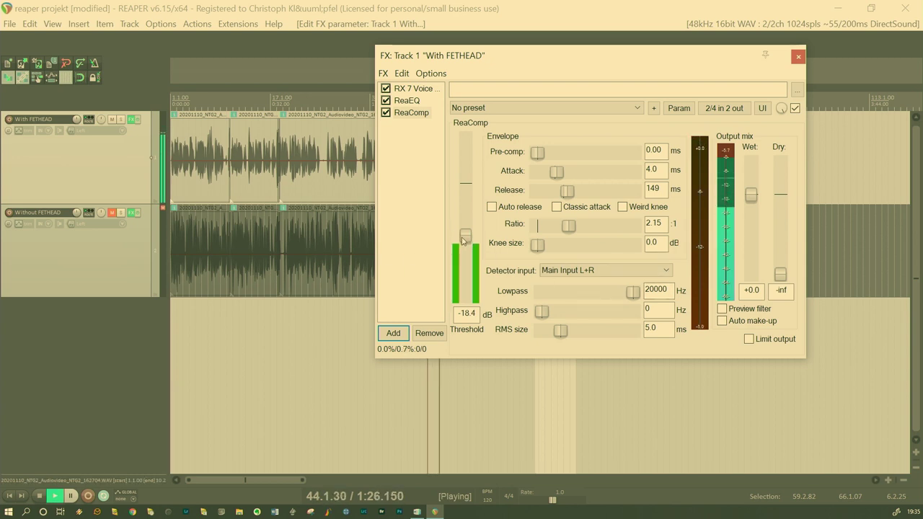
{"action": "mouse_move", "coordinate": [471, 243]}
{"action": "left_mouse_down"}
{"action": "mouse_move", "coordinate": [465, 257]}
{"action": "mouse_move", "coordinate": [465, 215]}
{"action": "mouse_move", "coordinate": [466, 241]}
{"action": "left_mouse_up"}
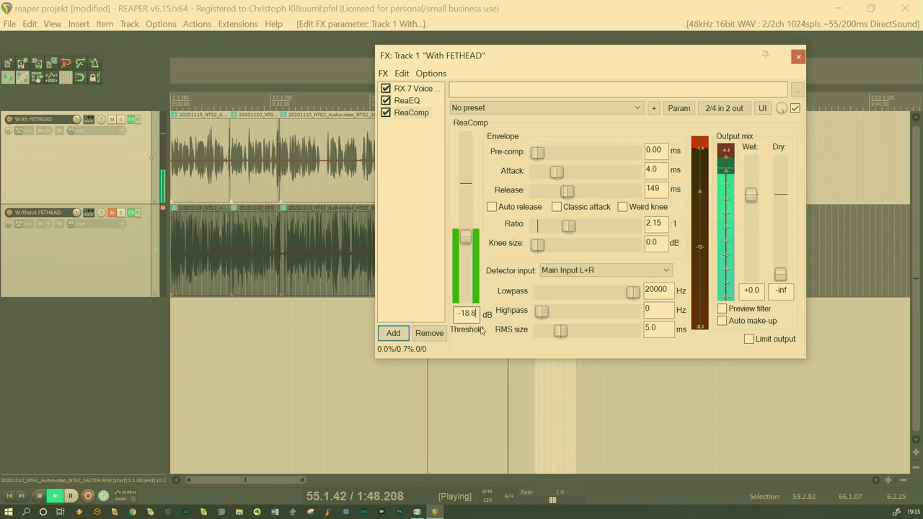
{"action": "key", "text": "BackSpace"}
{"action": "key", "text": "BackSpace"}
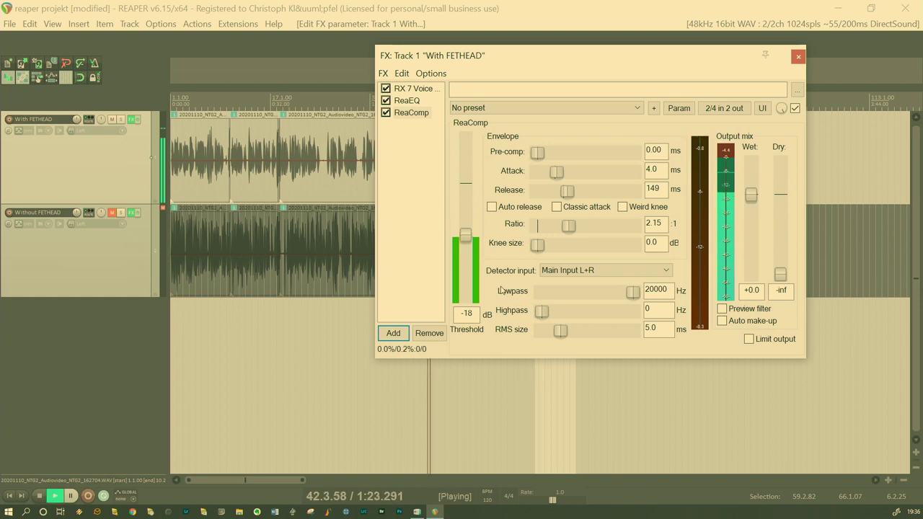
{"action": "key", "text": "space"}
Step: Raise the compressor's ratio to 2.52:1, playing the track back to judge the compression
{"action": "left_click_drag", "start_coordinate": [570, 227], "coordinate": [576, 229]}
{"action": "key", "text": "space"}
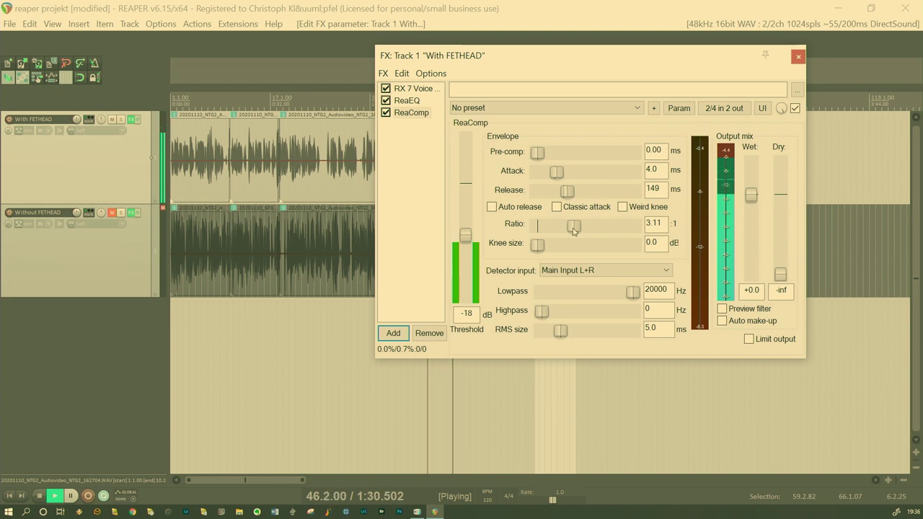
{"action": "key", "text": "space"}
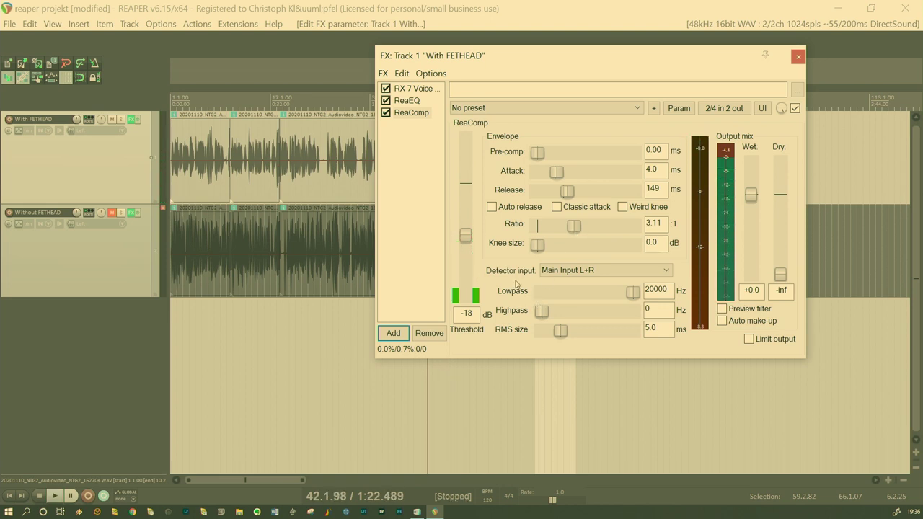
{"action": "left_click_drag", "start_coordinate": [579, 230], "coordinate": [577, 230]}
{"action": "left_click_drag", "start_coordinate": [577, 230], "coordinate": [577, 229]}
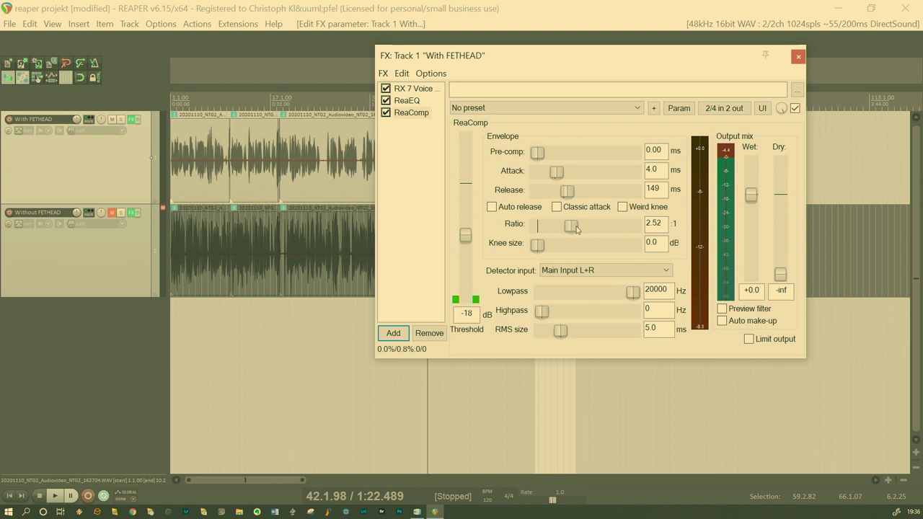
{"action": "key", "text": "space"}
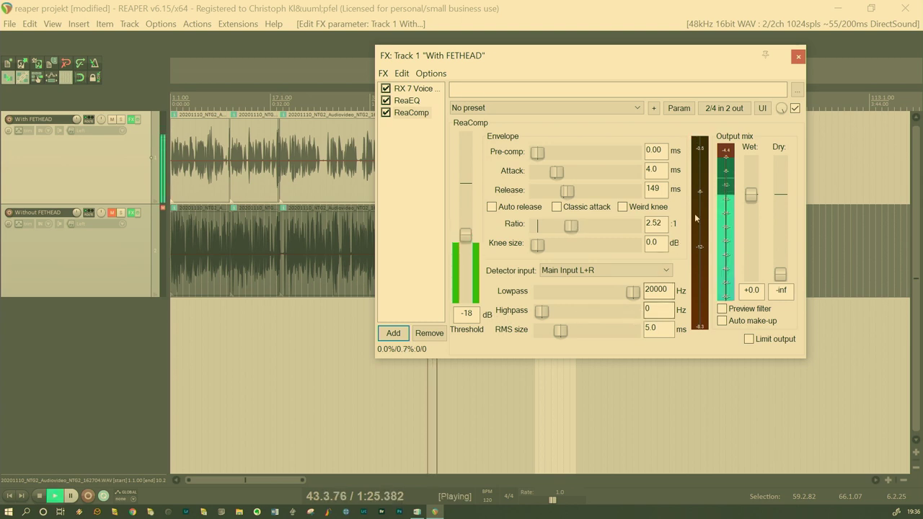
{"action": "key", "text": "space"}
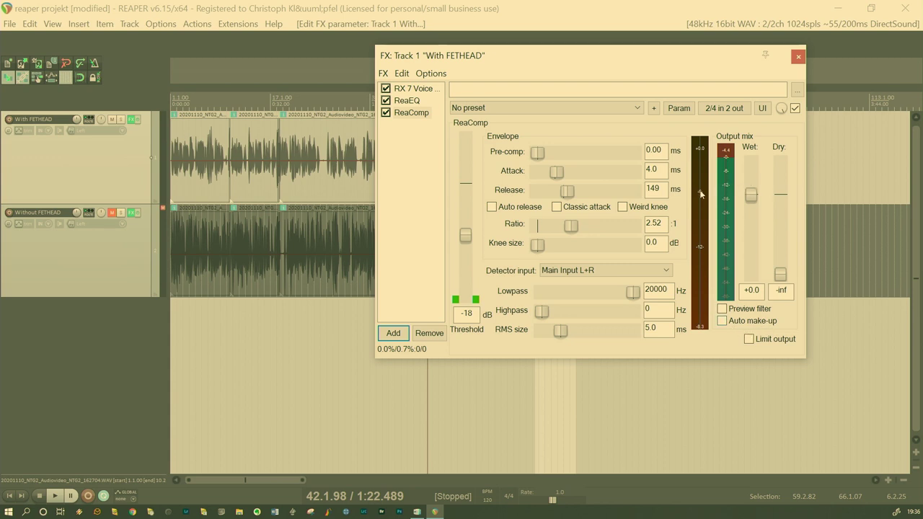
Step: Raise the compressor's wet output to +2.3 dB and play the passage to check its level
{"action": "key", "text": "space"}
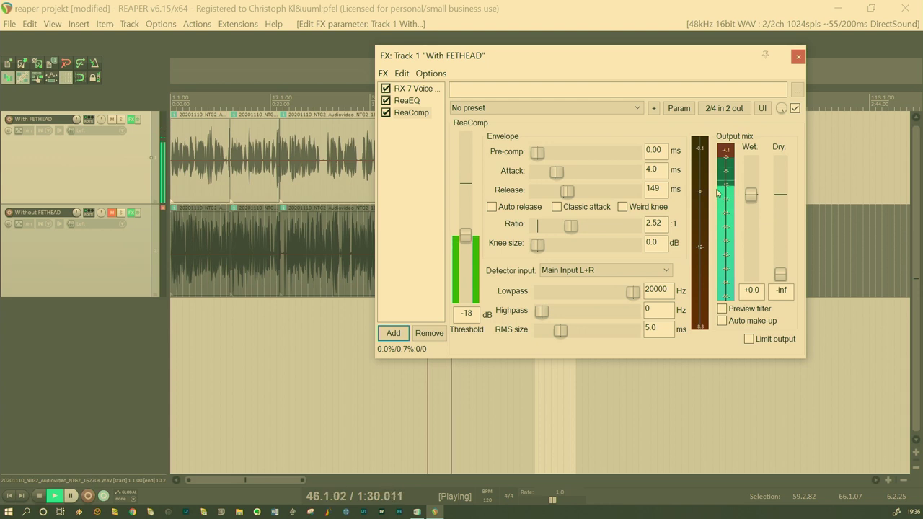
{"action": "key", "text": "space"}
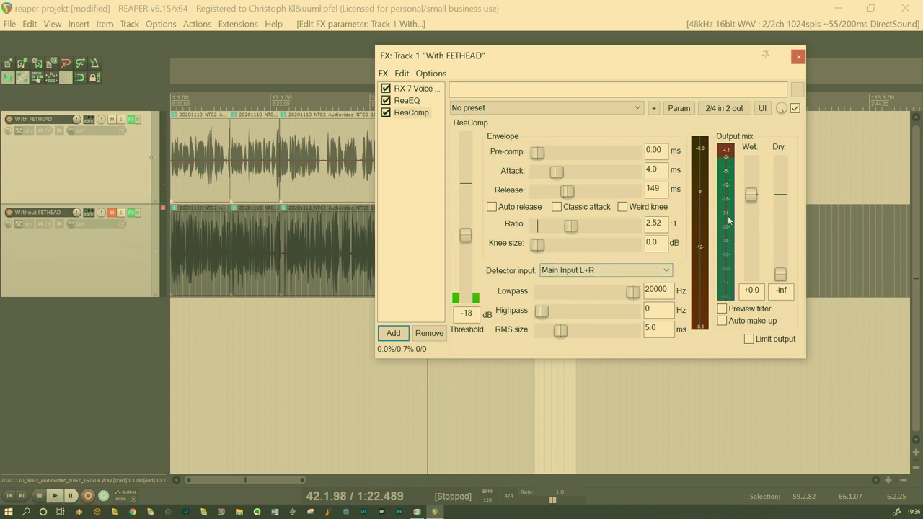
{"action": "left_click_drag", "start_coordinate": [754, 202], "coordinate": [755, 195]}
{"action": "key", "text": "space"}
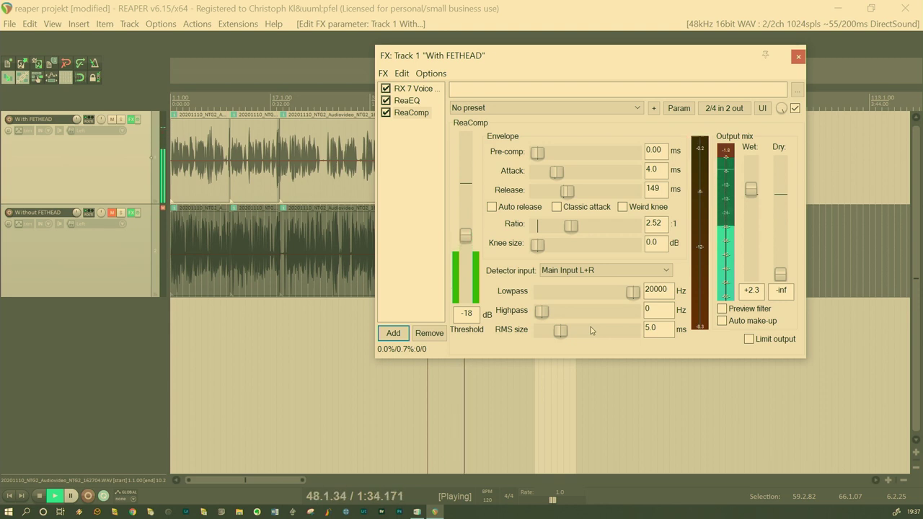
{"action": "key", "text": "space"}
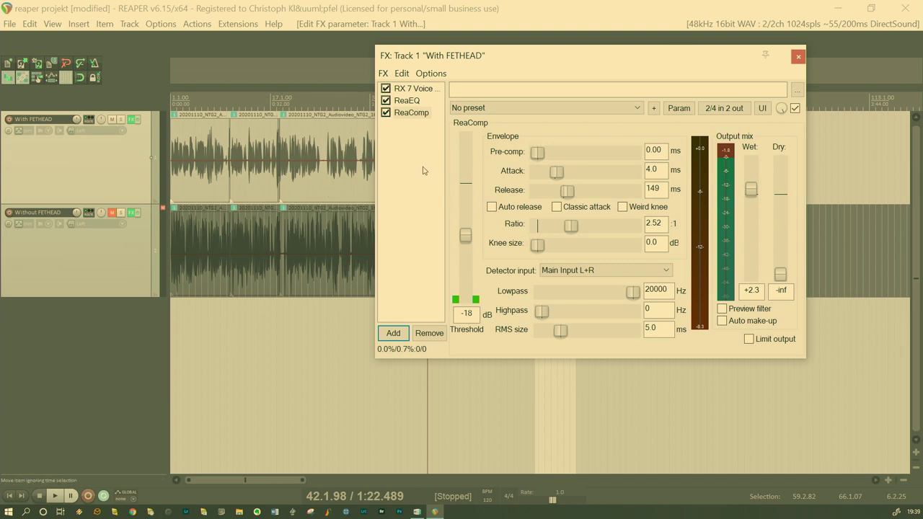
{"action": "key", "text": "space"}
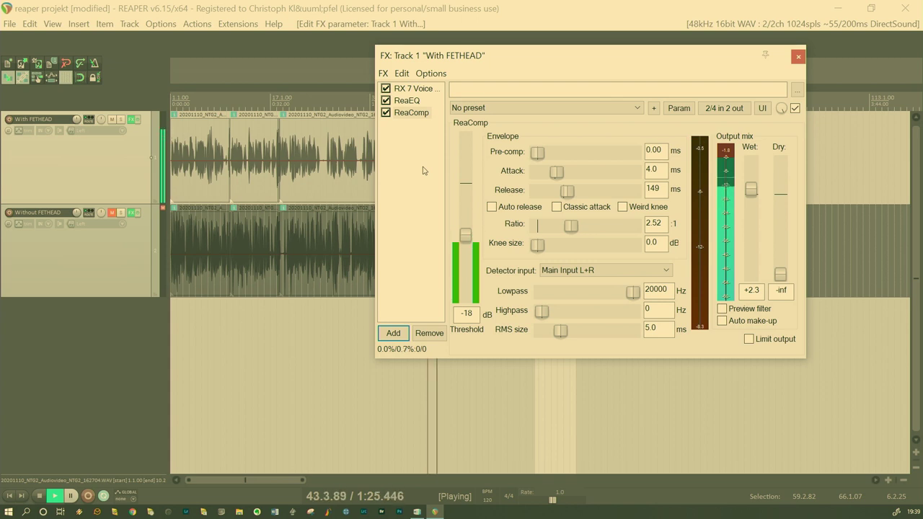
{"action": "key", "text": "space"}
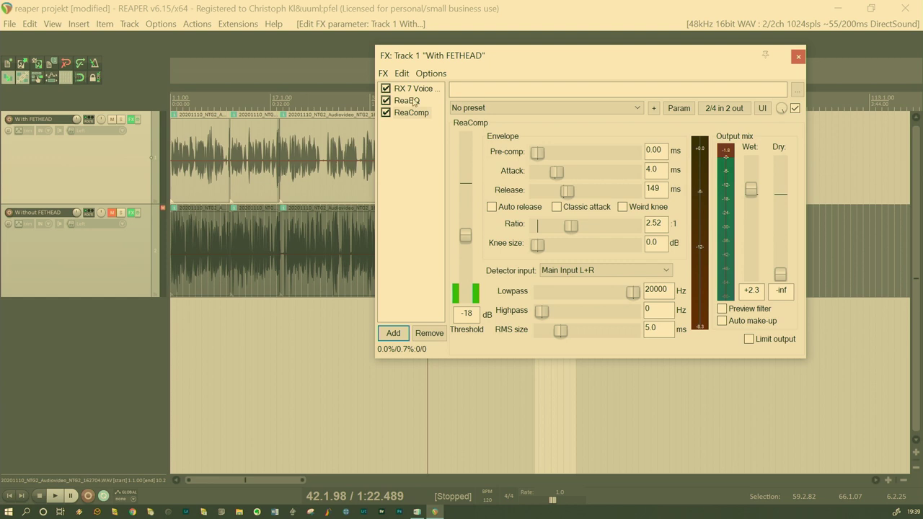
Step: Duplicate the ReaEQ effect on the With FETHEAD track and reset the copy to its factory default
{"action": "left_click", "coordinate": [407, 100]}
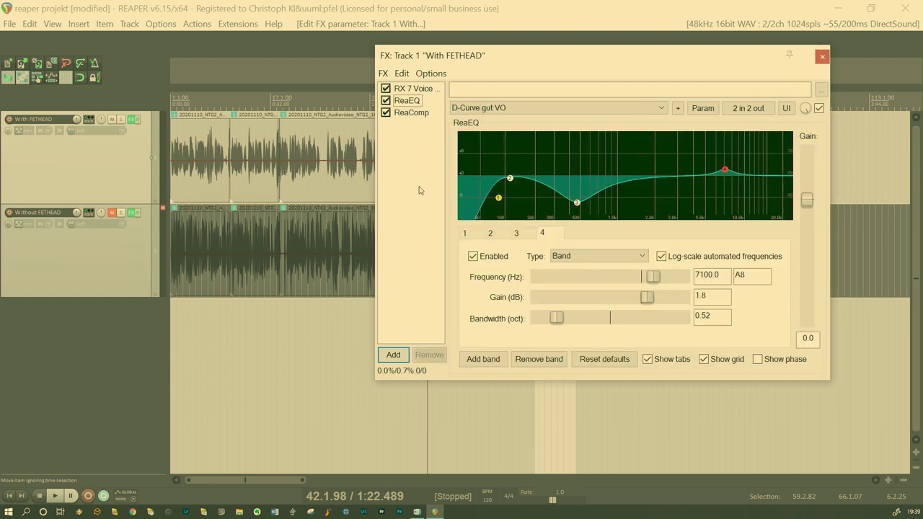
{"action": "key", "text": "ctrl+v"}
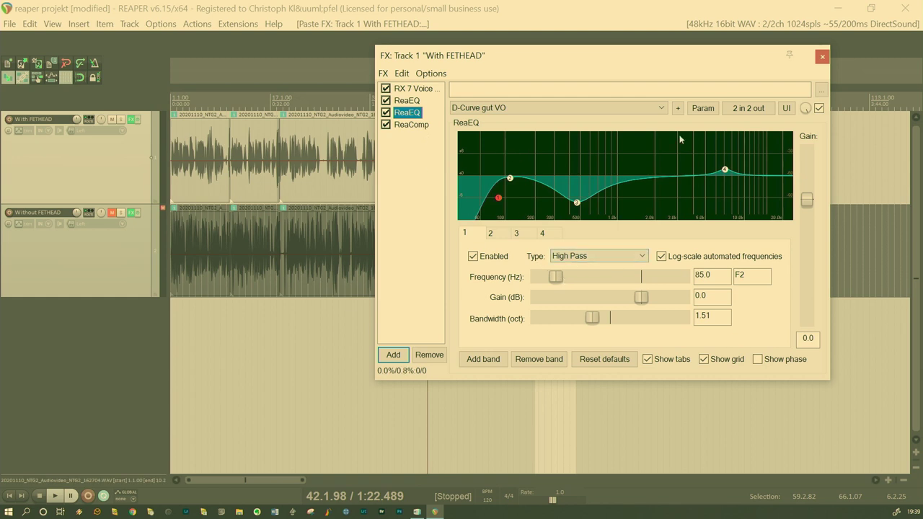
{"action": "left_click", "coordinate": [656, 108]}
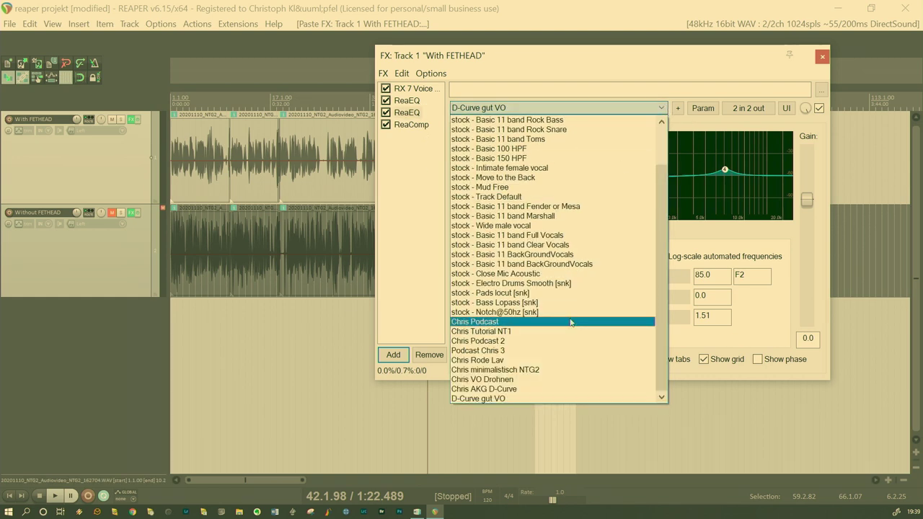
{"action": "scroll", "coordinate": [548, 267], "scroll_direction": "up", "scroll_amount": 2}
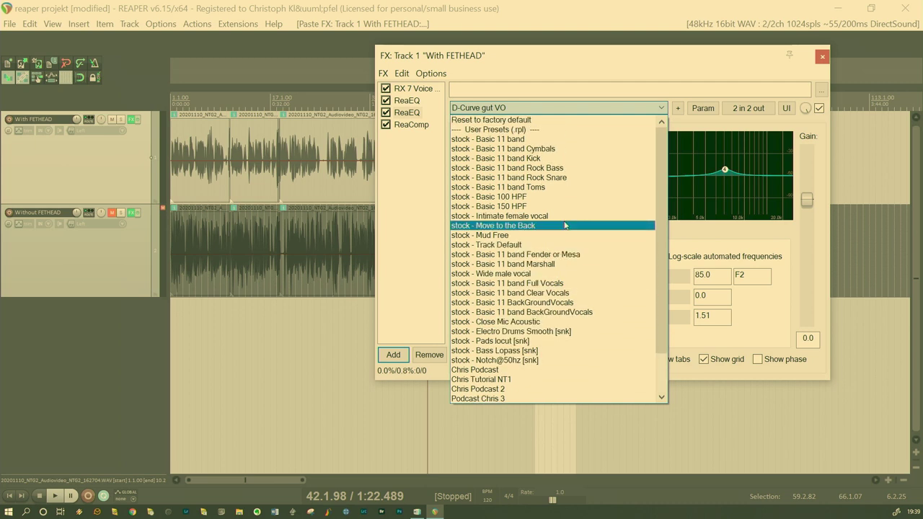
{"action": "left_click", "coordinate": [567, 121]}
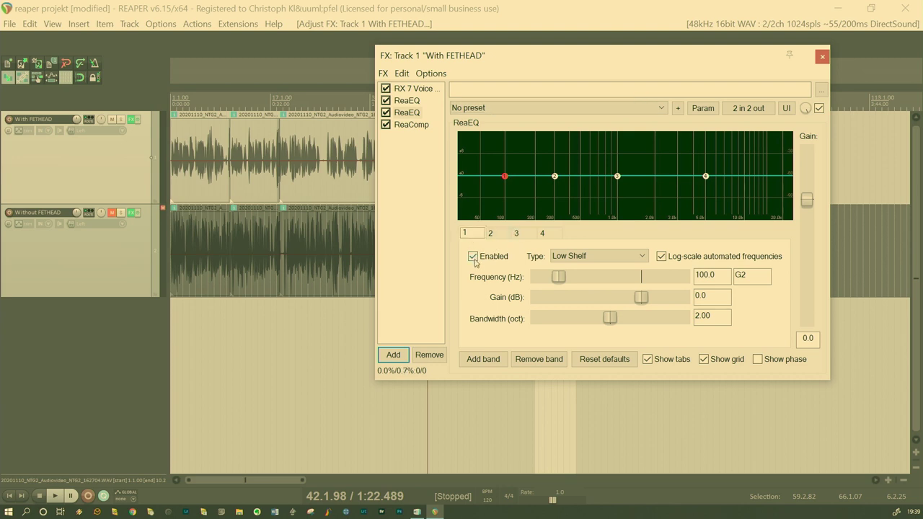
Step: Change band 1 of the second ReaEQ to a High Pass filter at 148.4 Hz
{"action": "left_click", "coordinate": [641, 258]}
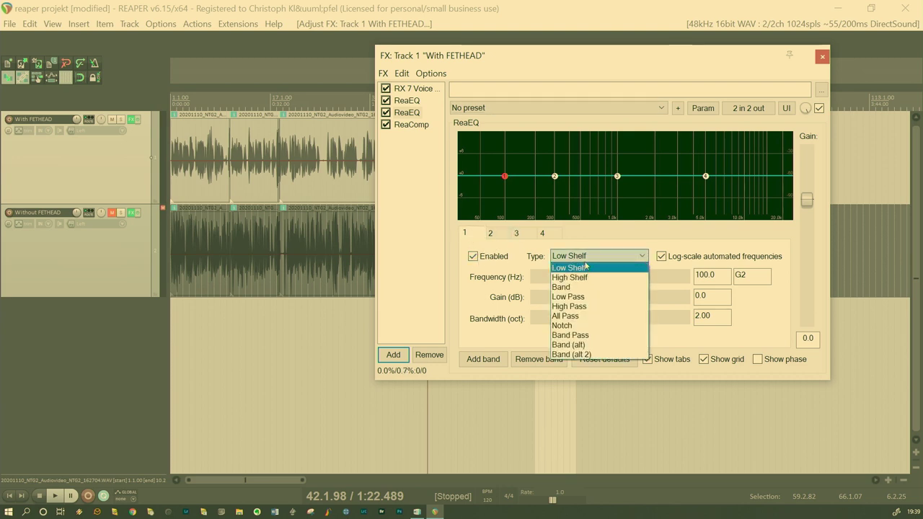
{"action": "left_click", "coordinate": [585, 268]}
{"action": "left_click_drag", "start_coordinate": [558, 282], "coordinate": [576, 280]}
{"action": "left_click", "coordinate": [594, 258]}
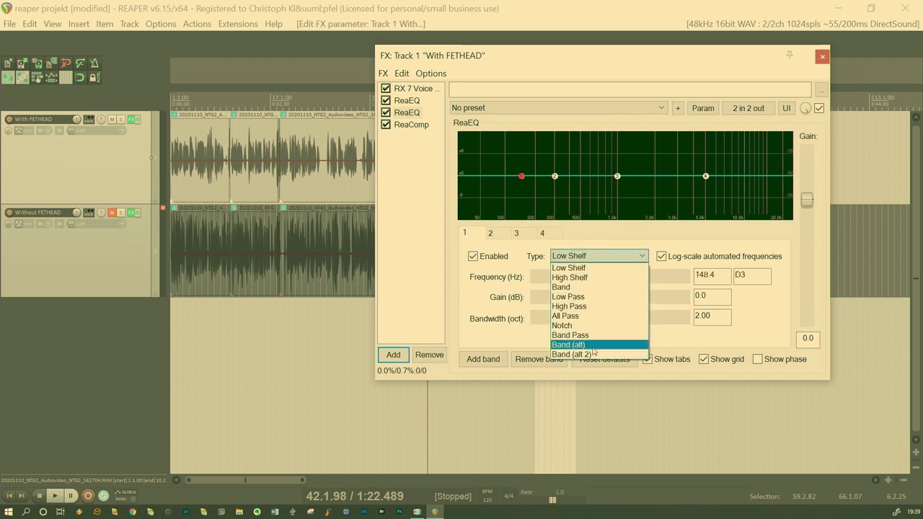
{"action": "left_click", "coordinate": [573, 306]}
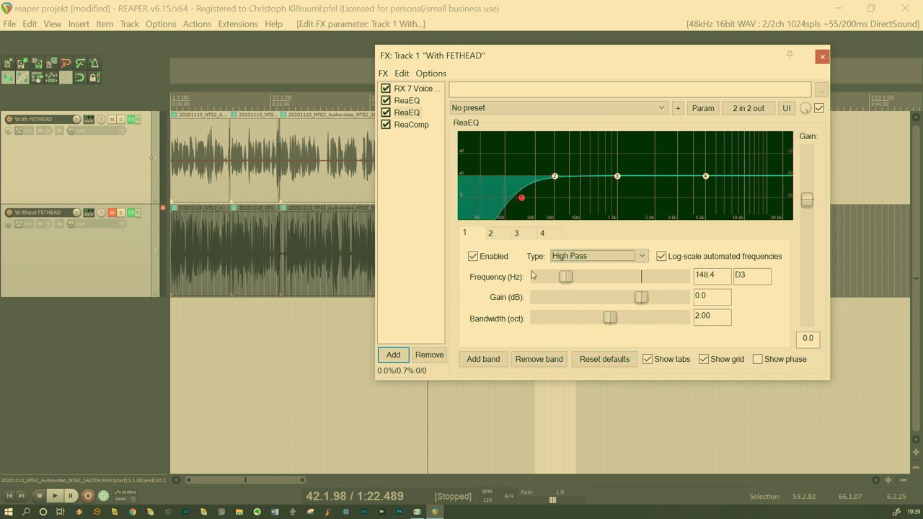
Step: Lower the high-pass frequency of band 1 to 90 Hz, auditioning the track against the spectrum
{"action": "mouse_move", "coordinate": [521, 200]}
{"action": "key", "text": "space"}
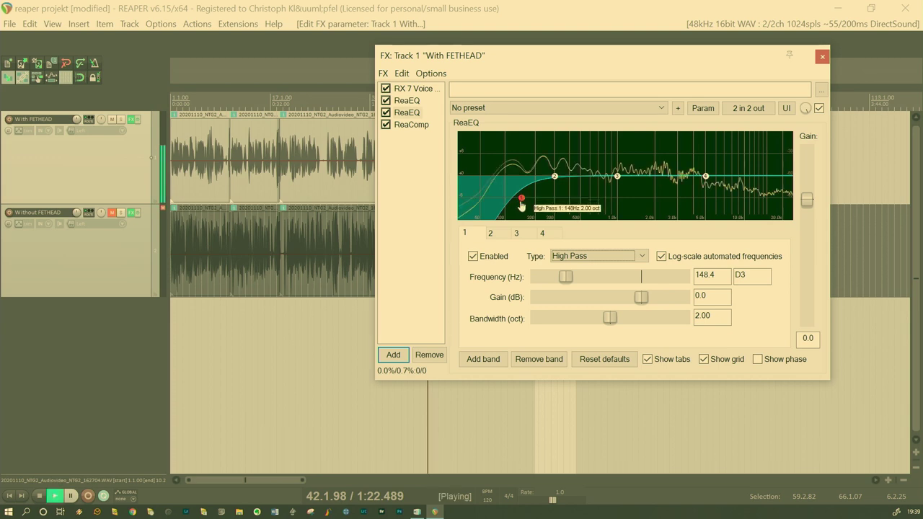
{"action": "left_click_drag", "start_coordinate": [521, 203], "coordinate": [499, 201]}
{"action": "right_click", "coordinate": [500, 201]}
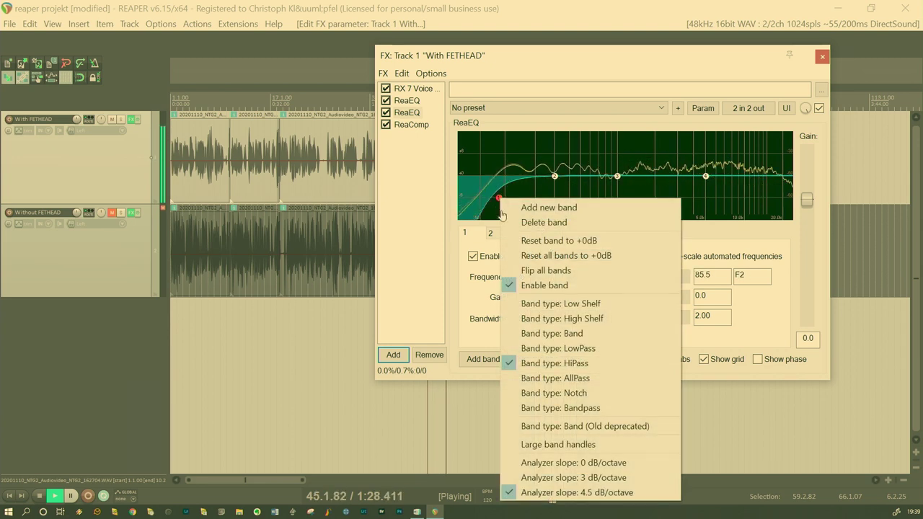
{"action": "left_click", "coordinate": [539, 272]}
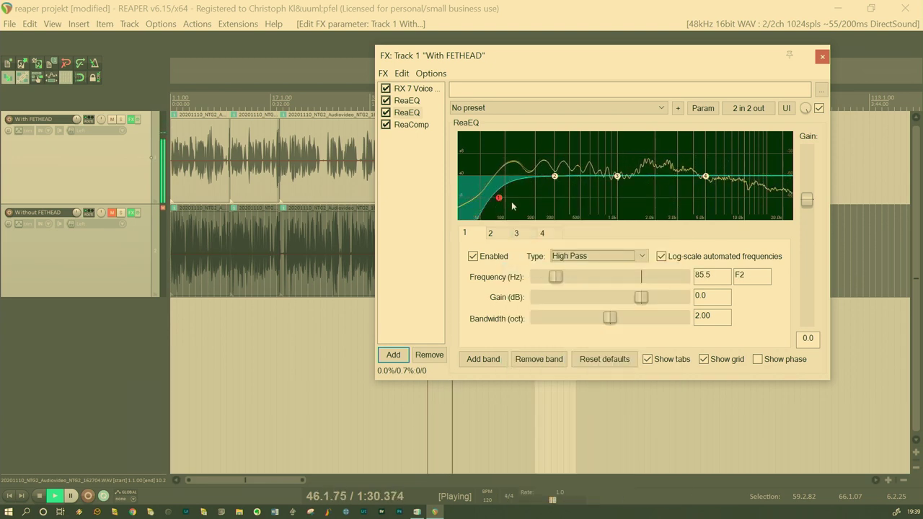
{"action": "key", "text": "space"}
{"action": "right_click", "coordinate": [500, 201]}
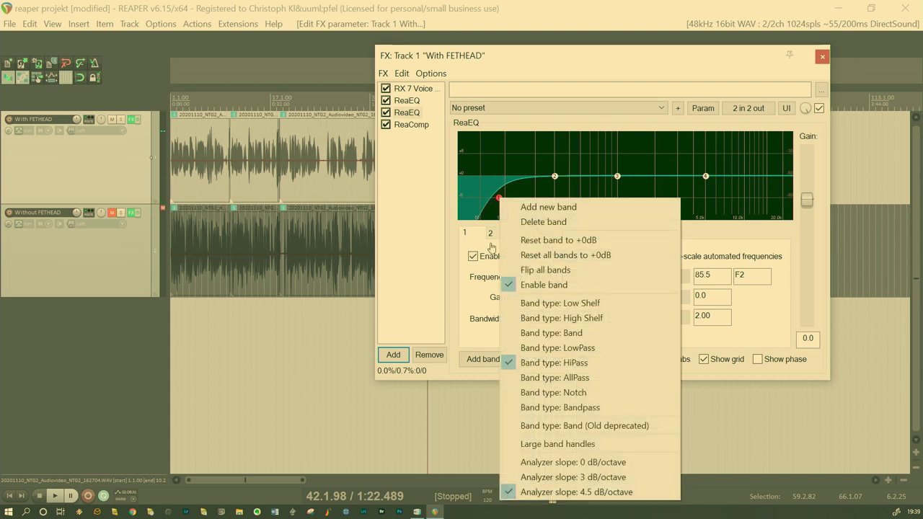
{"action": "left_click", "coordinate": [591, 274]}
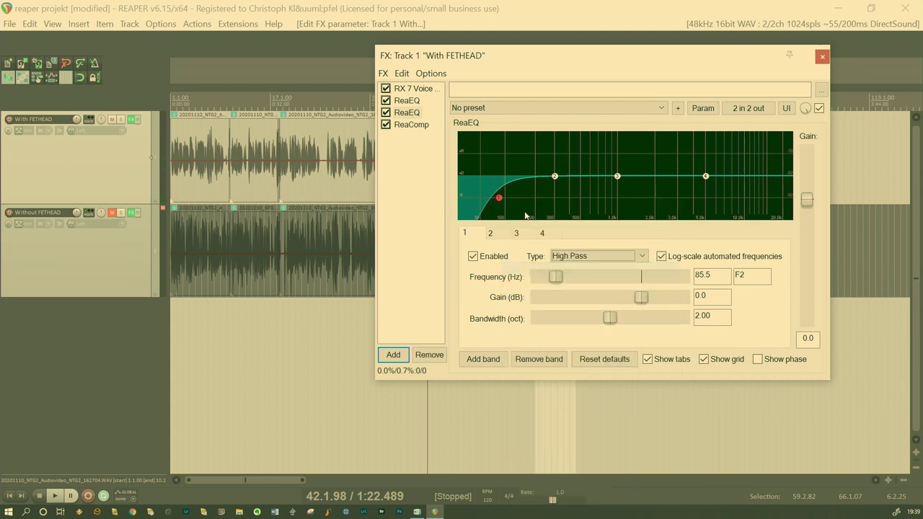
{"action": "left_click_drag", "start_coordinate": [497, 195], "coordinate": [501, 196]}
Step: Change band 1 to the Band type with a narrow boost of 6.7 dB at 94.4 Hz and 0.20 octave bandwidth
{"action": "left_click", "coordinate": [597, 256]}
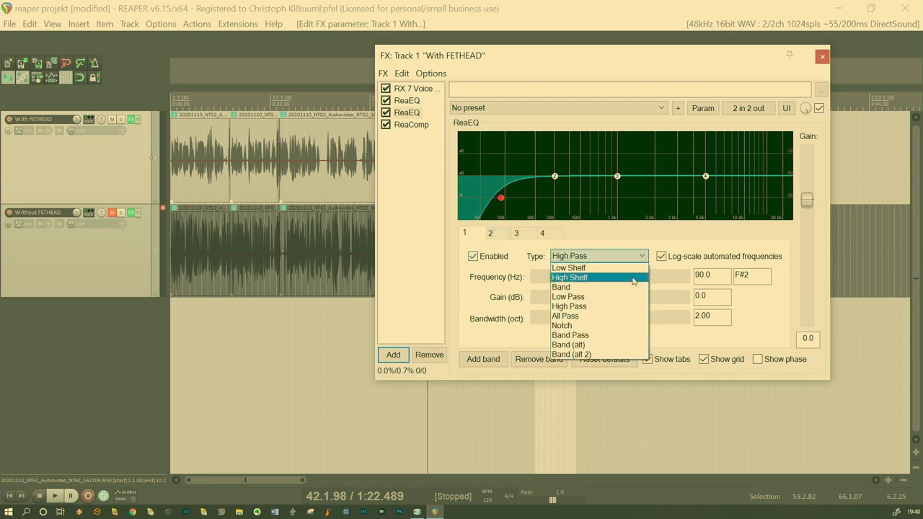
{"action": "left_click", "coordinate": [595, 287]}
{"action": "mouse_move", "coordinate": [502, 179]}
{"action": "left_click_drag", "start_coordinate": [503, 178], "coordinate": [503, 152]}
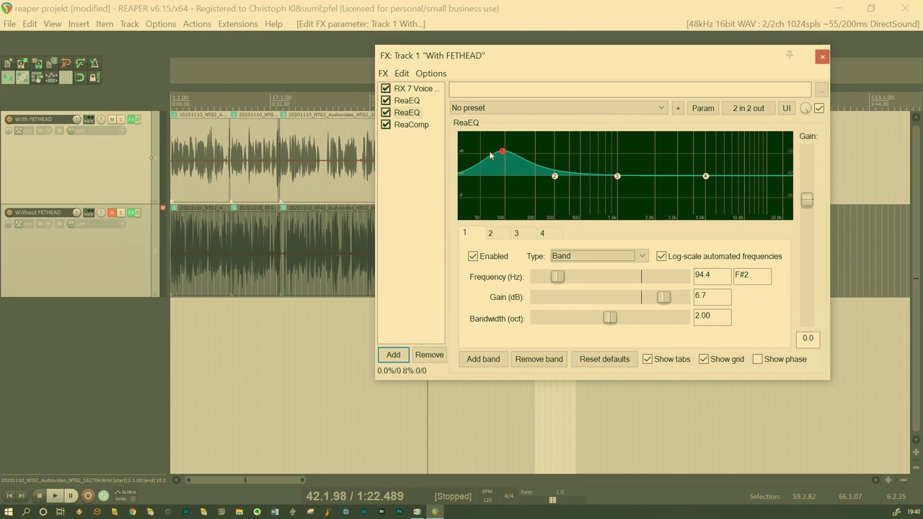
{"action": "scroll", "coordinate": [503, 155], "scroll_direction": "down", "scroll_amount": 10}
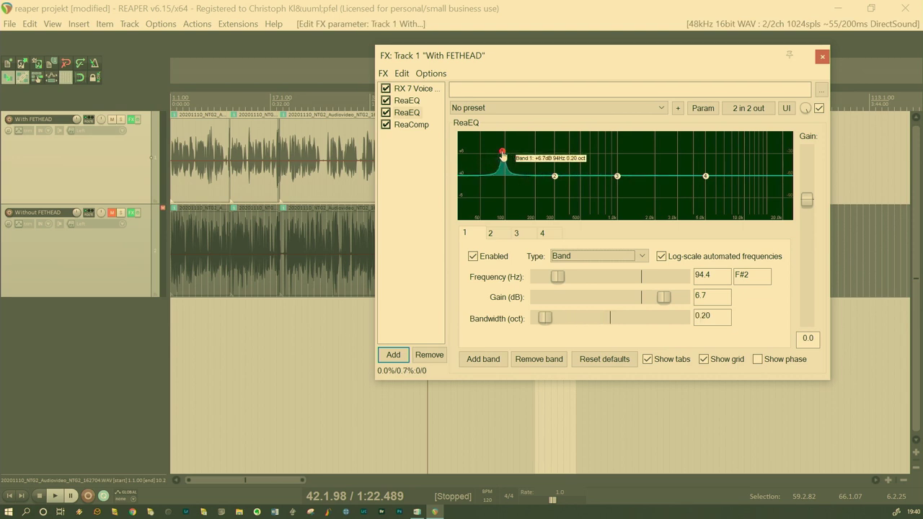
Step: During playback, turn band 1 into a cut of -12.1 dB at 83.3 Hz with a bandwidth of 0.80 octaves
{"action": "key", "text": "space"}
{"action": "key", "text": "space"}
{"action": "key", "text": "space"}
{"action": "left_click_drag", "start_coordinate": [503, 153], "coordinate": [498, 221]}
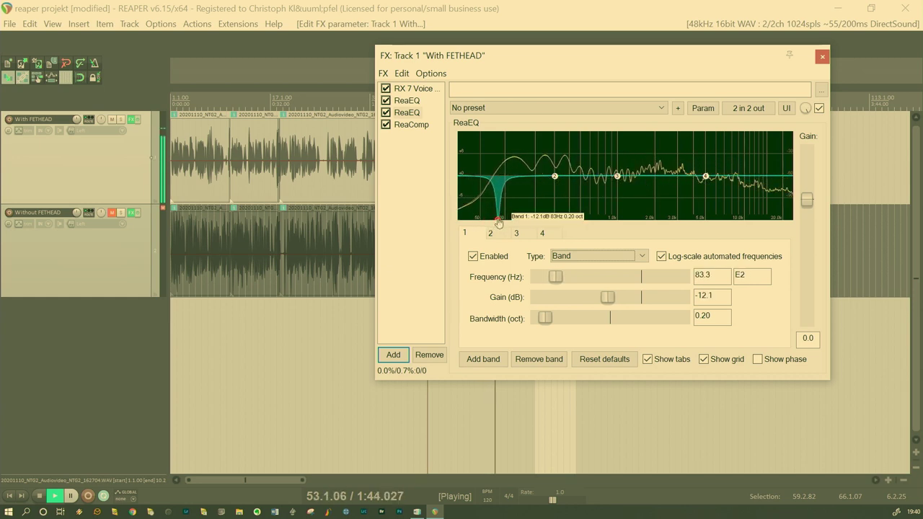
{"action": "scroll", "coordinate": [499, 222], "scroll_direction": "up", "scroll_amount": 5}
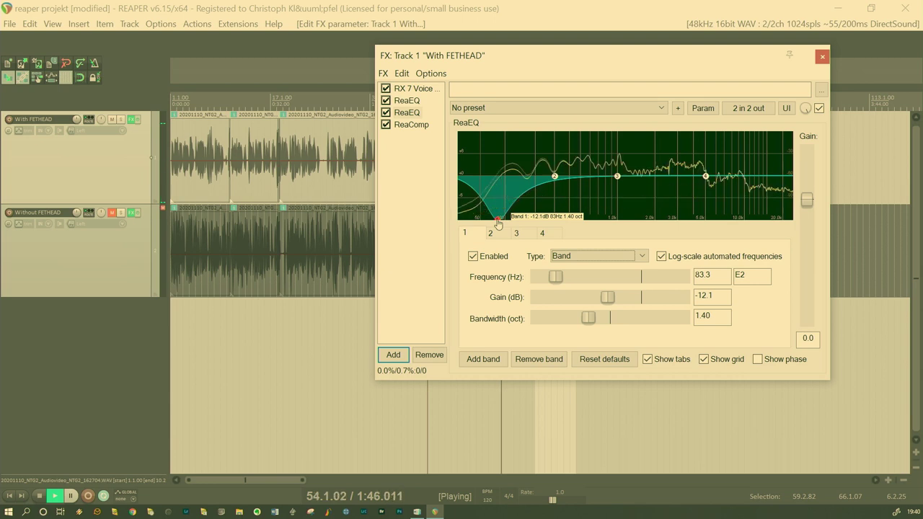
{"action": "scroll", "coordinate": [499, 222], "scroll_direction": "down", "scroll_amount": 3}
{"action": "key", "text": "space"}
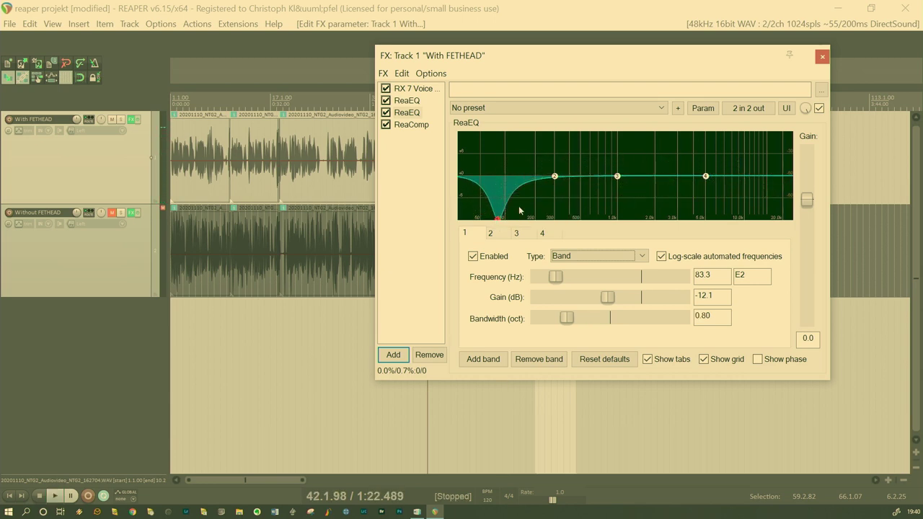
Step: Disable band 1 of the second ReaEQ and show the first ReaEQ's settings again
{"action": "left_click", "coordinate": [480, 260]}
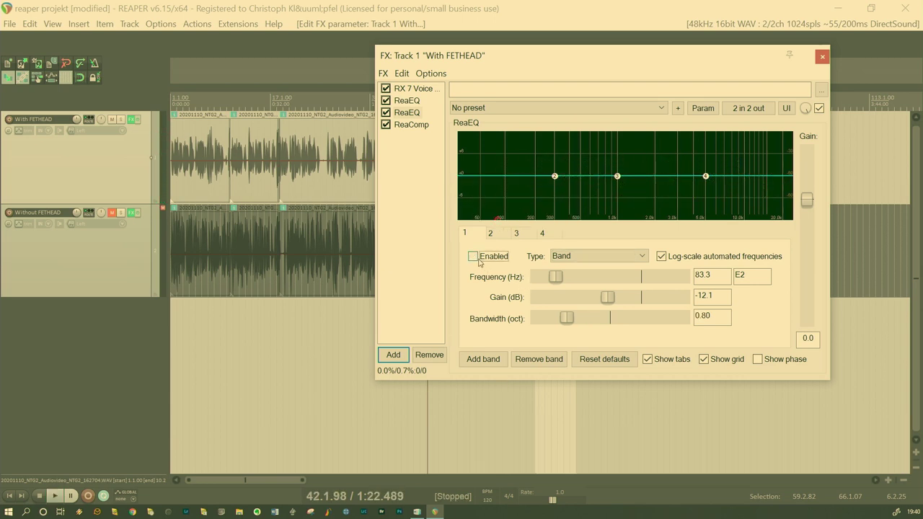
{"action": "left_click", "coordinate": [408, 101]}
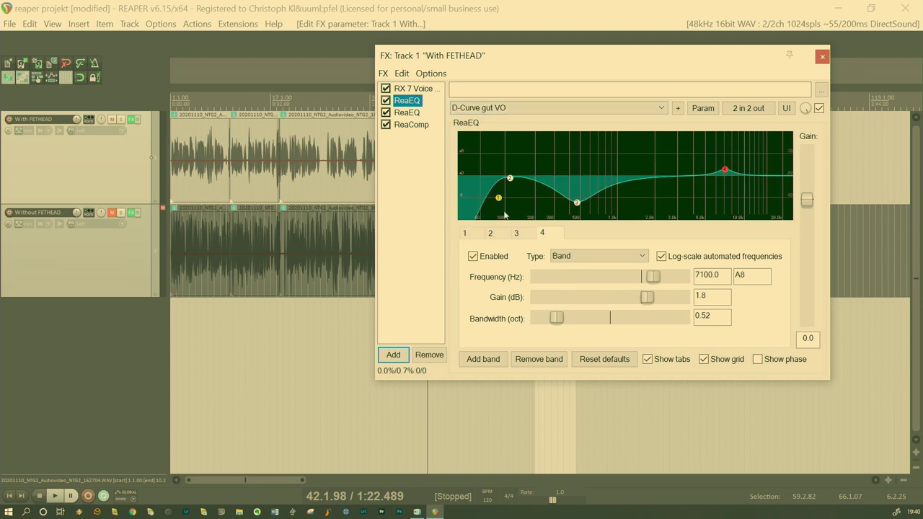
Step: Set the bandwidth of the band 1 high-pass to 1.63 octaves and audition the track
{"action": "left_click", "coordinate": [475, 235]}
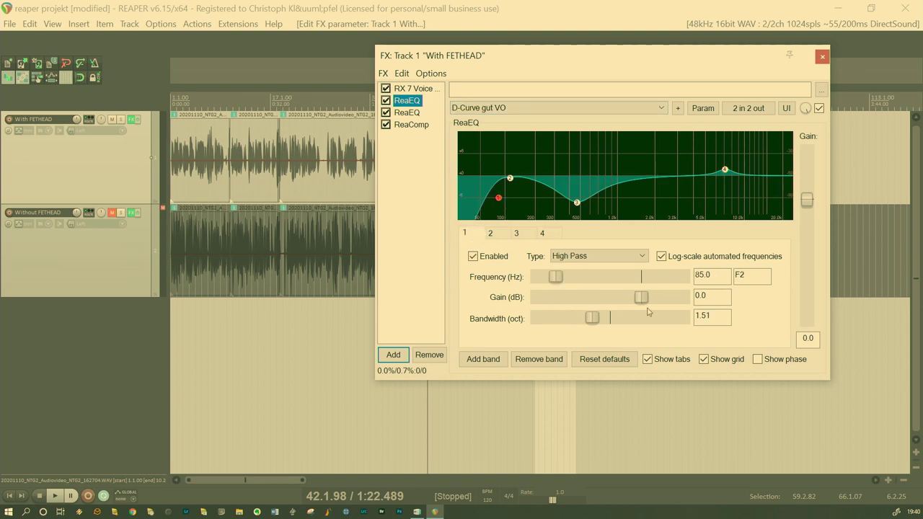
{"action": "left_click_drag", "start_coordinate": [592, 319], "coordinate": [597, 321]}
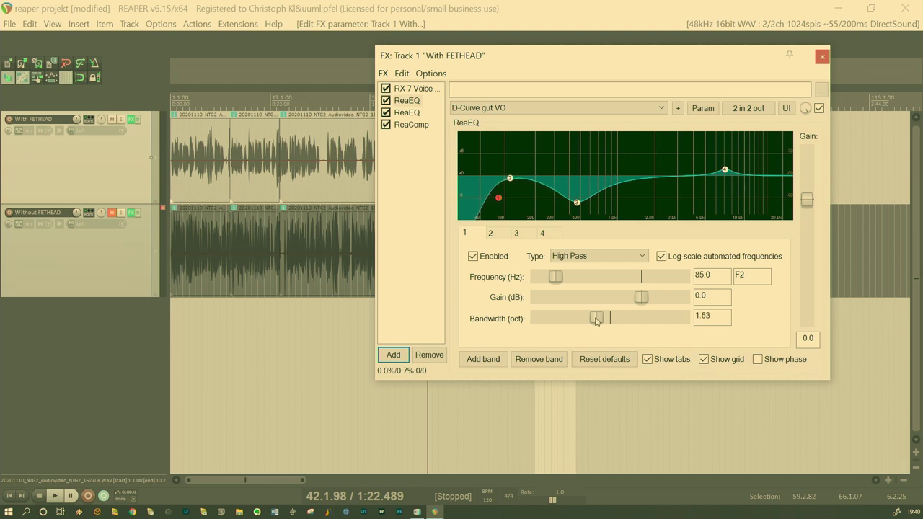
{"action": "key", "text": "space"}
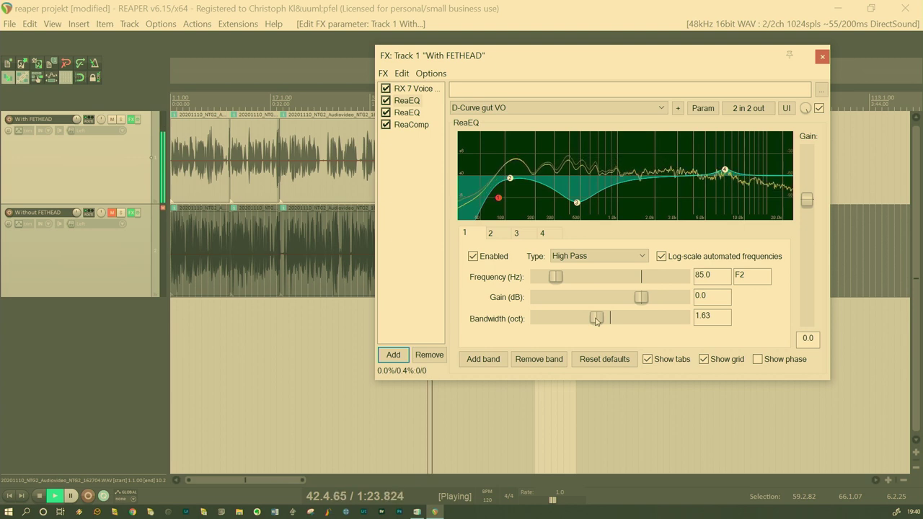
{"action": "key", "text": "space"}
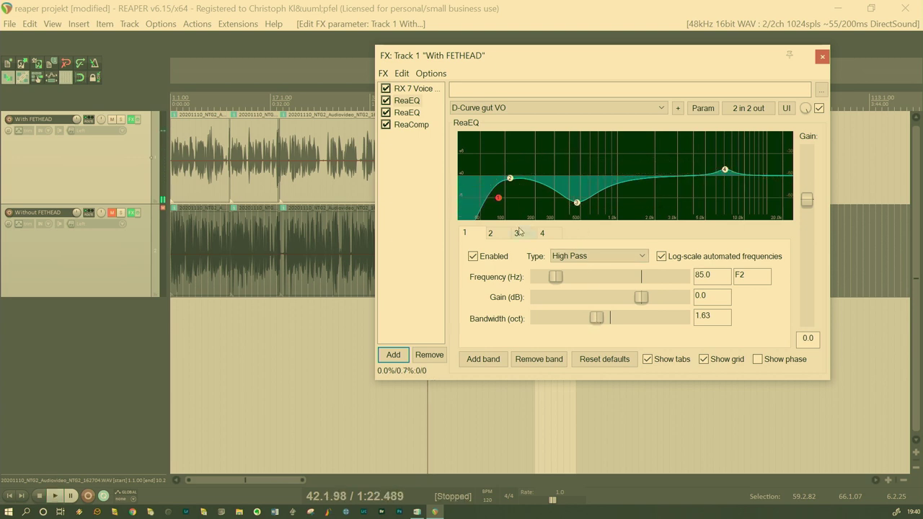
Step: Widen band 3 to 2.10 octaves and narrow it to 1.57 octaves during playback
{"action": "left_click", "coordinate": [520, 233]}
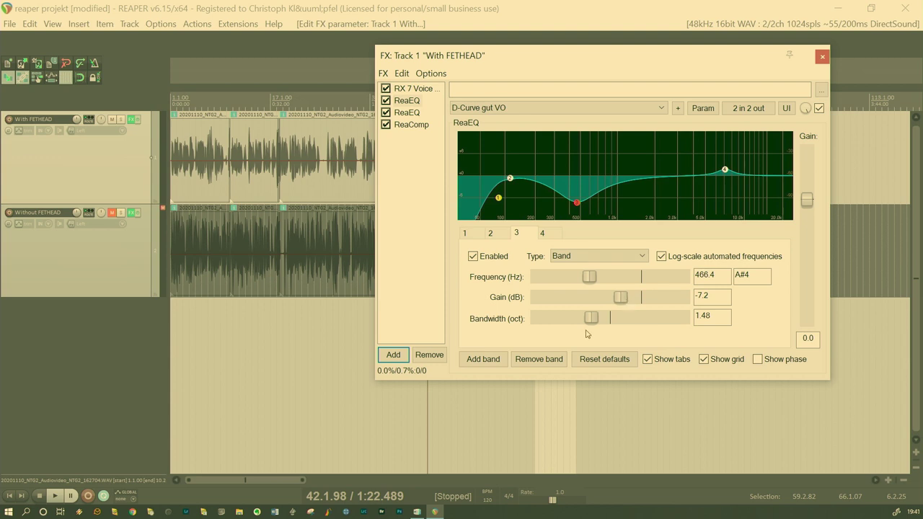
{"action": "left_click_drag", "start_coordinate": [597, 322], "coordinate": [616, 323]}
{"action": "key", "text": "space"}
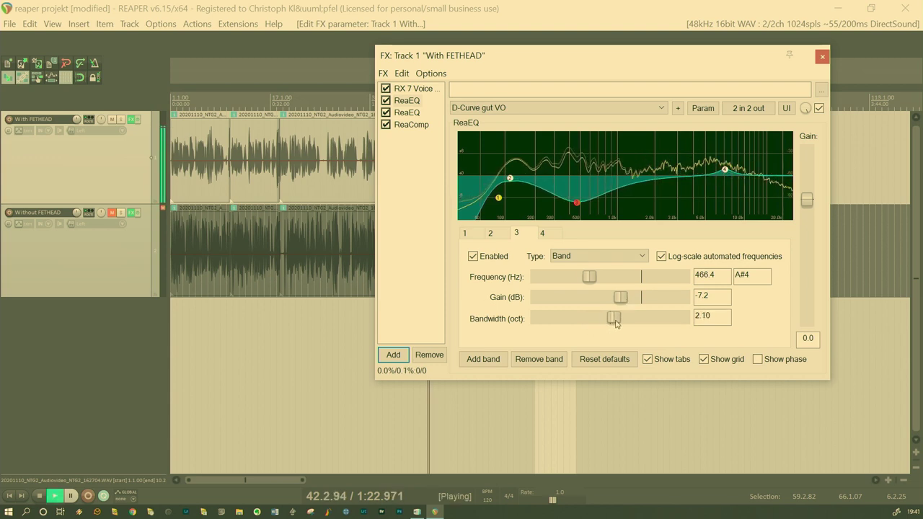
{"action": "left_click_drag", "start_coordinate": [615, 323], "coordinate": [597, 324]}
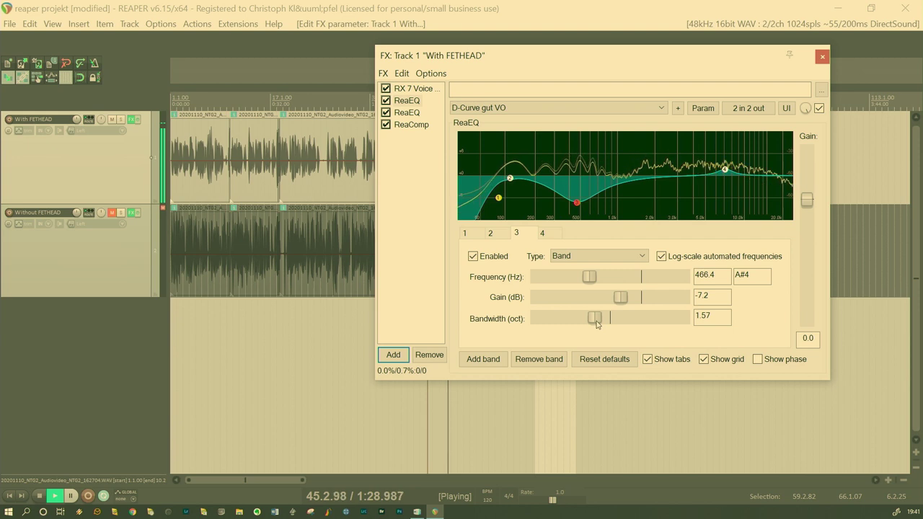
{"action": "key", "text": "space"}
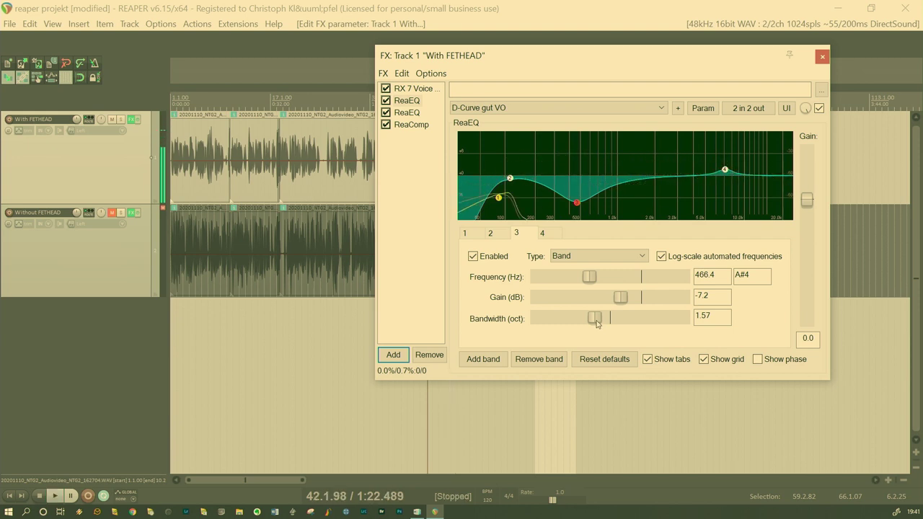
Step: Sweep band 2's frequency through 146.2 Hz and 130.2 Hz to 116.5 Hz while auditioning the track
{"action": "left_click", "coordinate": [498, 236]}
{"action": "left_click_drag", "start_coordinate": [555, 281], "coordinate": [565, 282]}
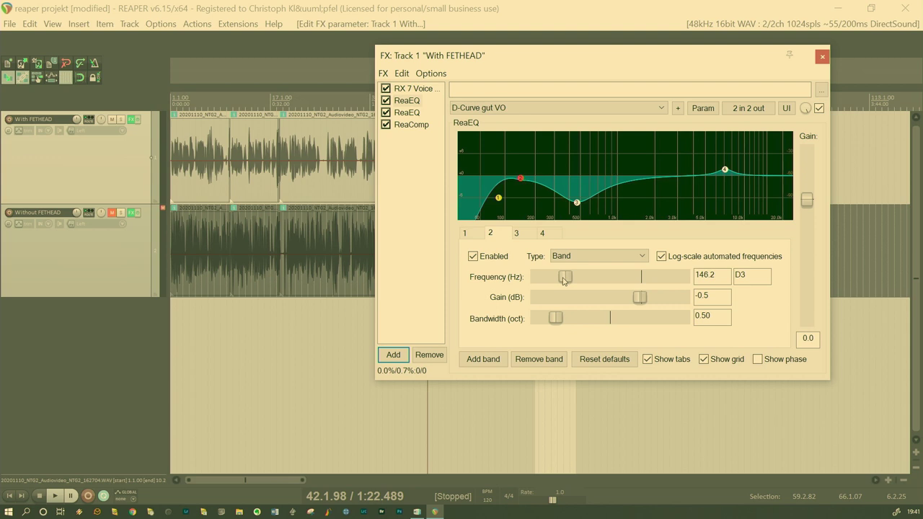
{"action": "key", "text": "space"}
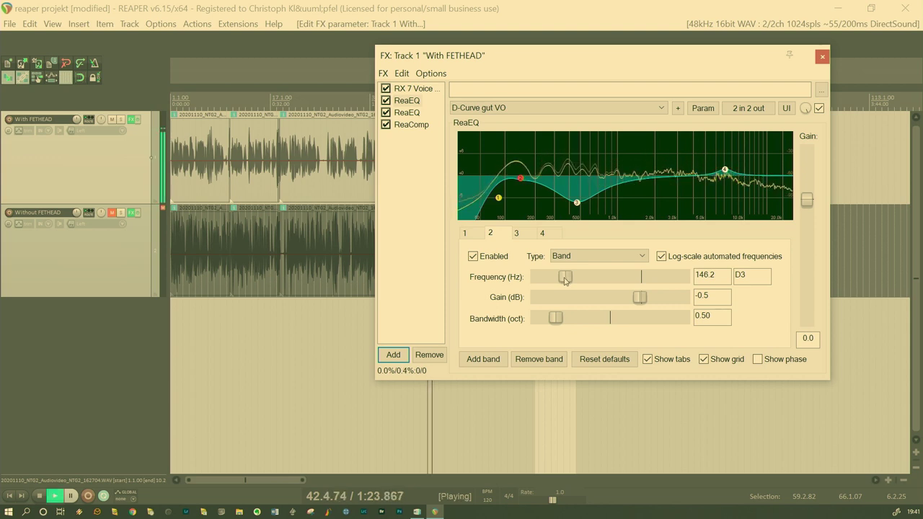
{"action": "left_click_drag", "start_coordinate": [565, 281], "coordinate": [563, 282]}
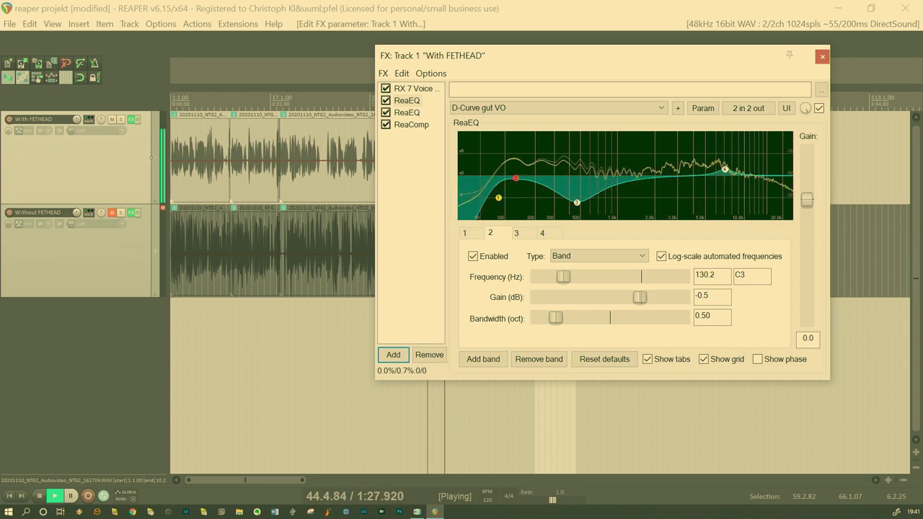
{"action": "left_click_drag", "start_coordinate": [563, 281], "coordinate": [565, 281]}
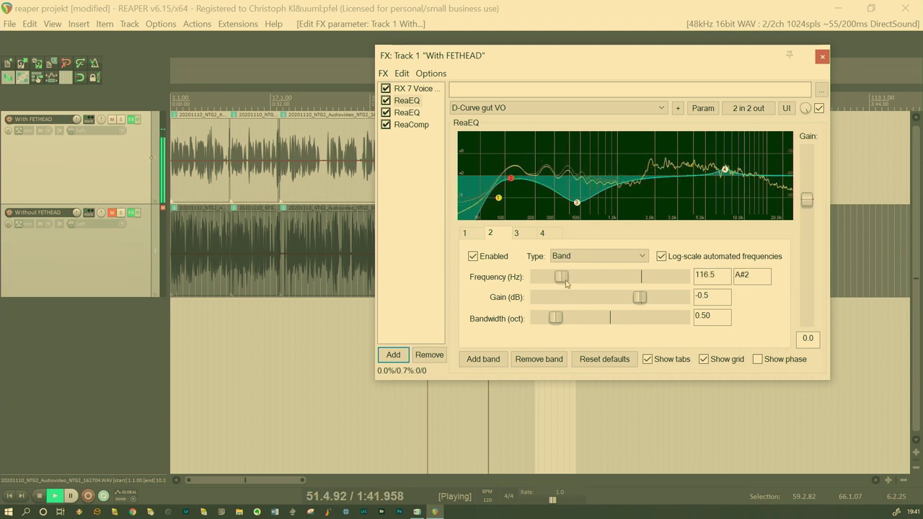
Step: Add a fifth band with a boost of 8.4 dB at 766.4 Hz and 1.84 octaves, and review the available band types
{"action": "left_click", "coordinate": [545, 233]}
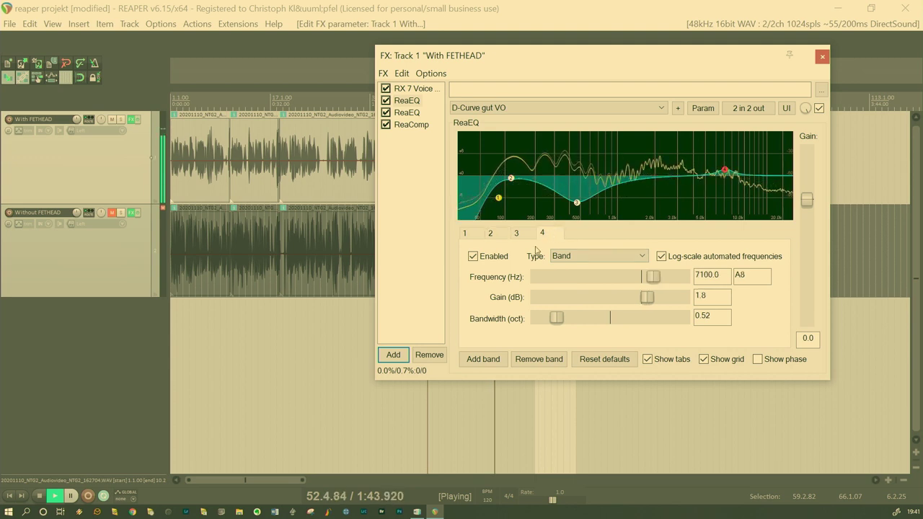
{"action": "left_click", "coordinate": [485, 359]}
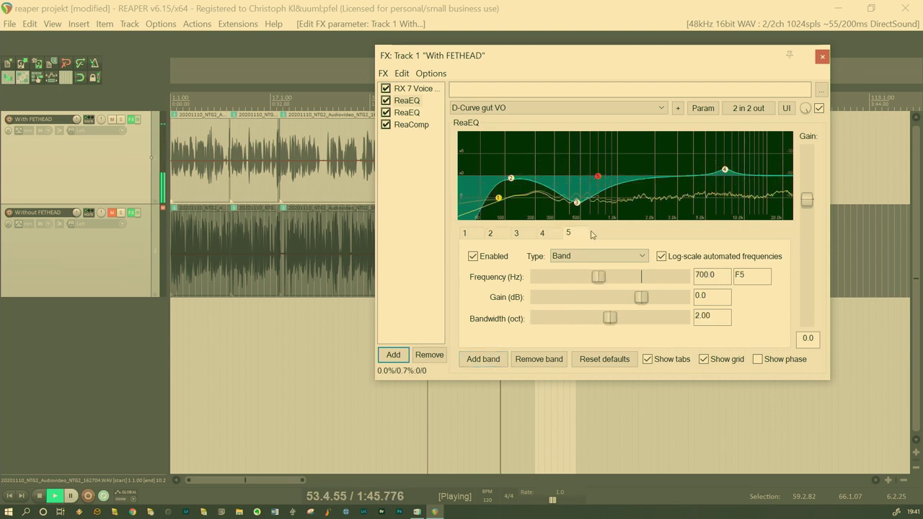
{"action": "mouse_move", "coordinate": [598, 178]}
{"action": "left_mouse_down"}
{"action": "mouse_move", "coordinate": [604, 161]}
{"action": "mouse_move", "coordinate": [603, 171]}
{"action": "left_mouse_up"}
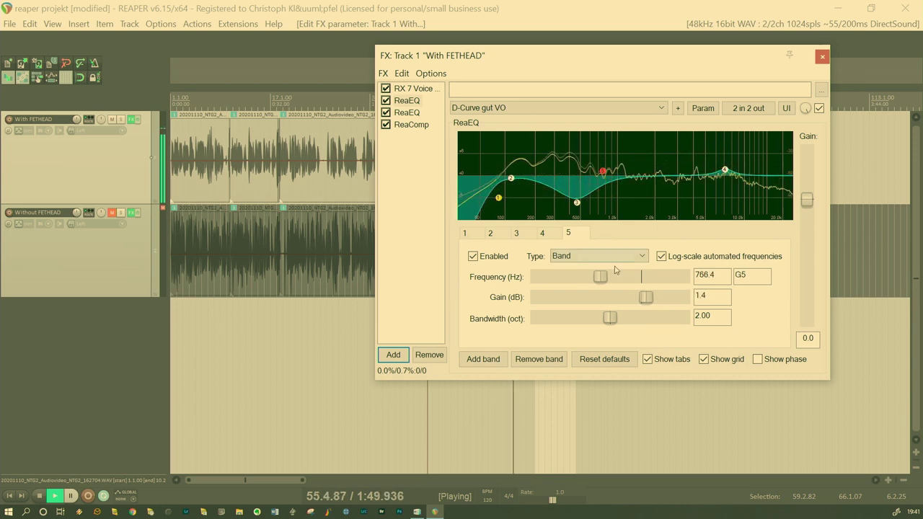
{"action": "left_click_drag", "start_coordinate": [611, 322], "coordinate": [669, 297]}
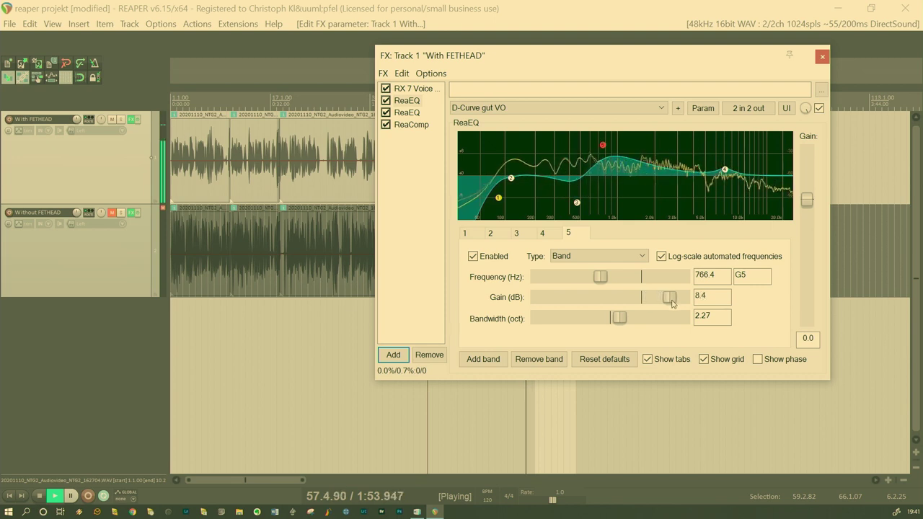
{"action": "mouse_move", "coordinate": [621, 321]}
{"action": "left_mouse_down"}
{"action": "mouse_move", "coordinate": [664, 320]}
{"action": "mouse_move", "coordinate": [610, 326]}
{"action": "left_mouse_up"}
{"action": "left_click", "coordinate": [632, 258]}
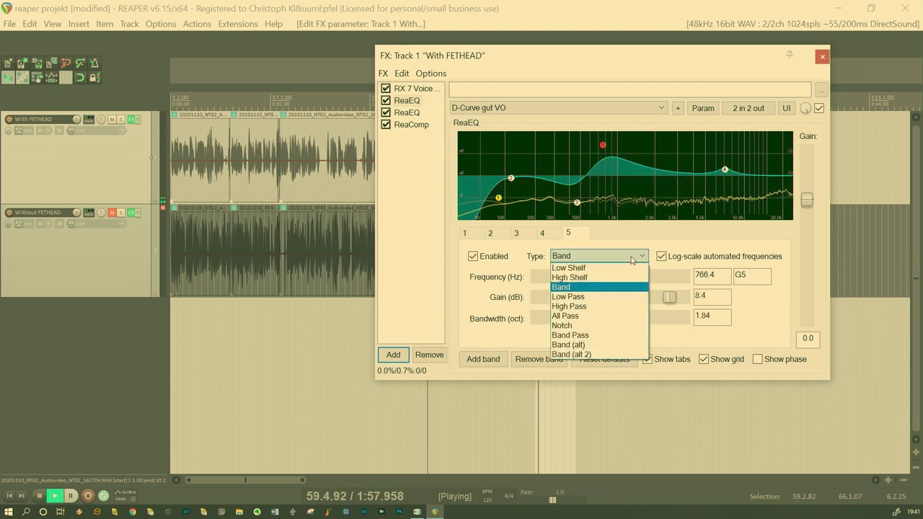
{"action": "left_click", "coordinate": [664, 238]}
Step: Turn band 5 into a cut of -3.4 dB at 127.9 Hz and audition the change
{"action": "key", "text": "space"}
{"action": "left_click_drag", "start_coordinate": [603, 146], "coordinate": [516, 194]}
{"action": "key", "text": "space"}
{"action": "key", "text": "space"}
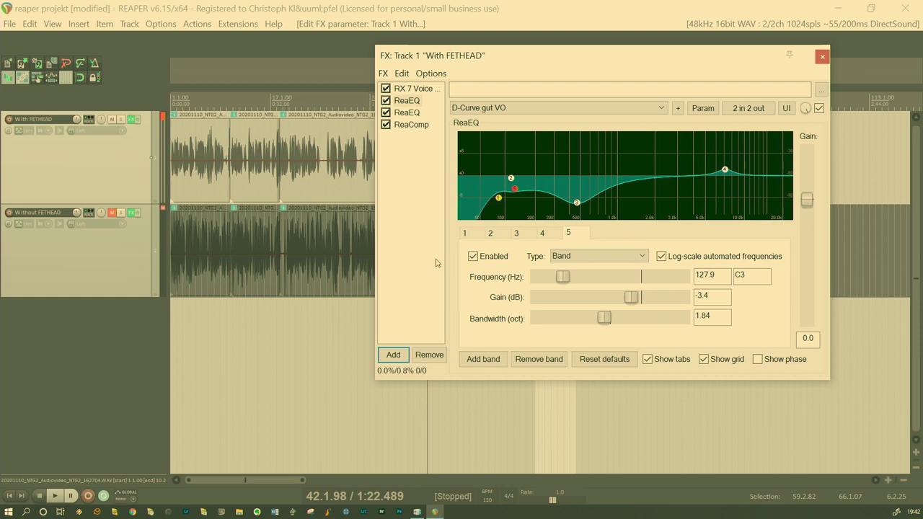
Step: Try band 2 with gains of -1.8 dB and 7.5 dB during playback
{"action": "left_click", "coordinate": [493, 236]}
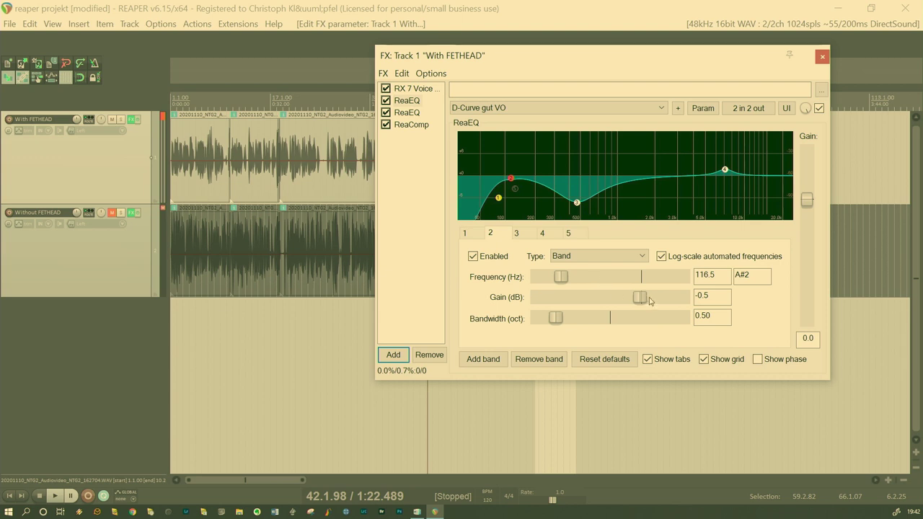
{"action": "left_click_drag", "start_coordinate": [648, 301], "coordinate": [643, 301]}
{"action": "key", "text": "space"}
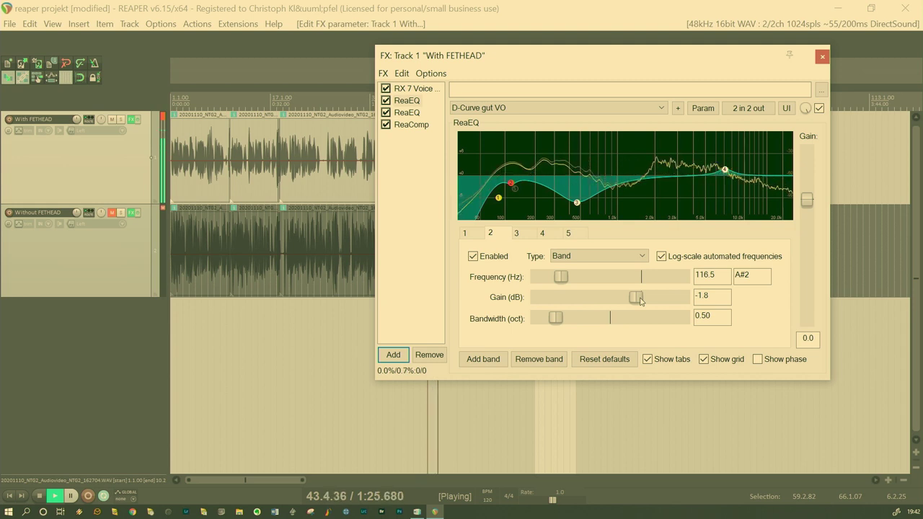
{"action": "left_click_drag", "start_coordinate": [641, 301], "coordinate": [670, 305]}
{"action": "key", "text": "space"}
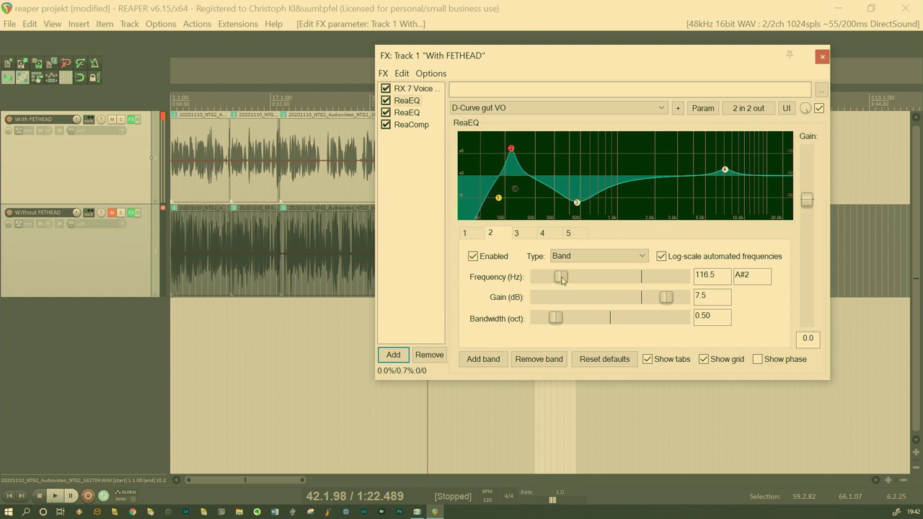
Step: Shift the boosted band 2 to 118.5 Hz with a gain of 8.0 dB while listening to the track
{"action": "left_click_drag", "start_coordinate": [563, 280], "coordinate": [564, 281]}
{"action": "key", "text": "space"}
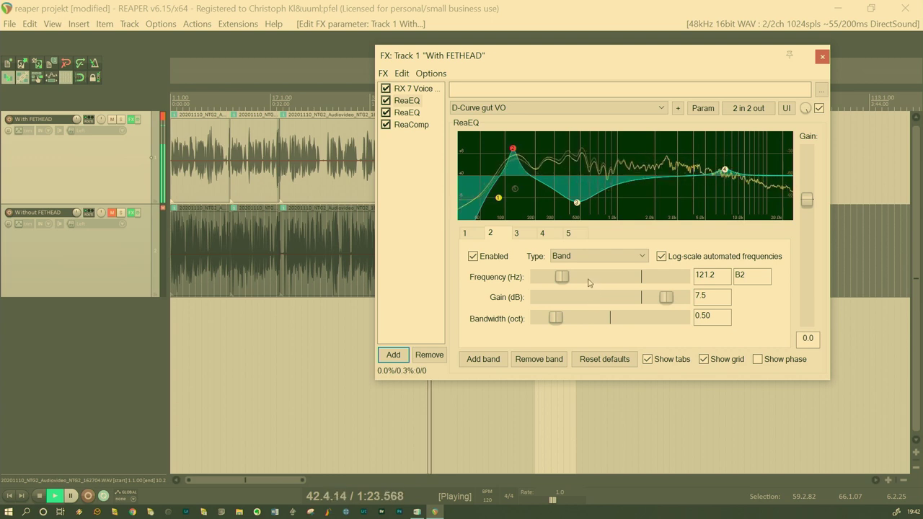
{"action": "mouse_move", "coordinate": [513, 149]}
{"action": "left_mouse_down"}
{"action": "mouse_move", "coordinate": [525, 153]}
{"action": "mouse_move", "coordinate": [514, 150]}
{"action": "left_mouse_up"}
{"action": "key", "text": "space"}
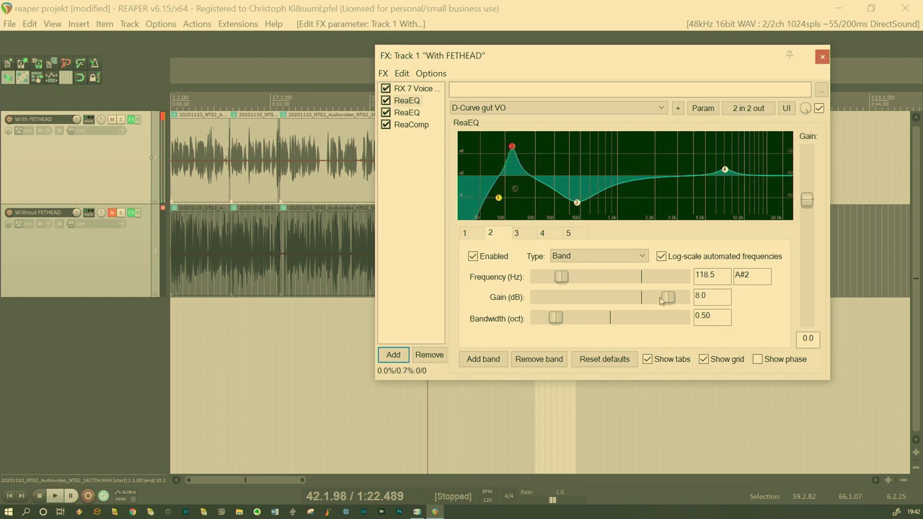
Step: Reduce band 2's gain to -0.6 dB and audition the result
{"action": "left_click_drag", "start_coordinate": [668, 300], "coordinate": [639, 306]}
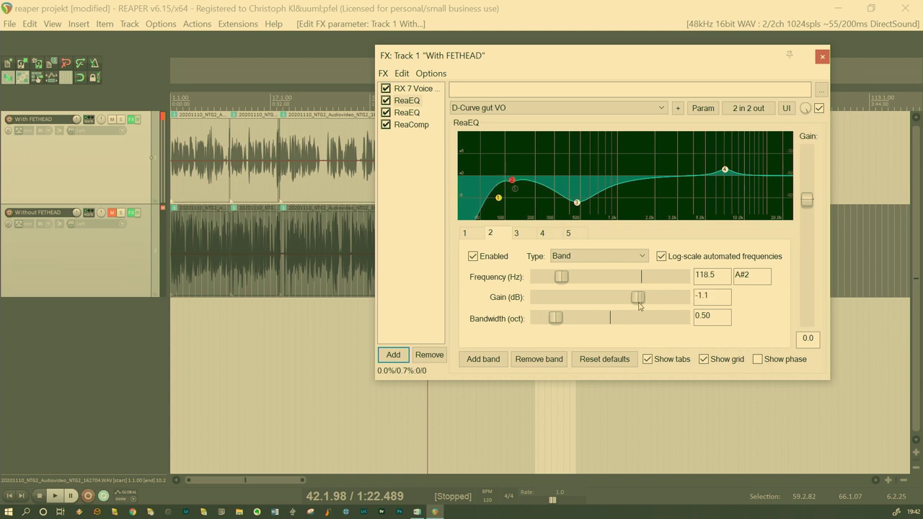
{"action": "key", "text": "space"}
{"action": "key", "text": "space"}
{"action": "key", "text": "space"}
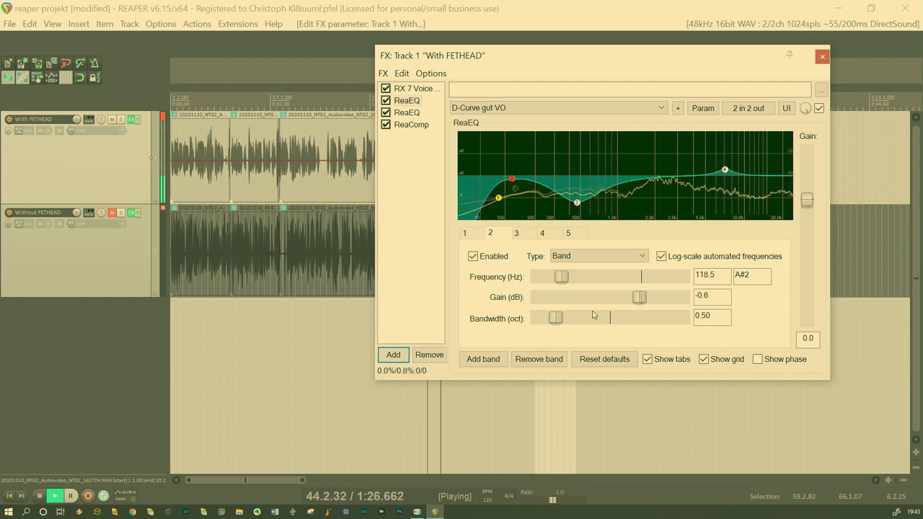
{"action": "key", "text": "space"}
Step: During playback, move band 3 to 546.2 Hz at -6.5 dB and narrow its bandwidth to 1.17 octaves
{"action": "left_click", "coordinate": [516, 238]}
{"action": "key", "text": "space"}
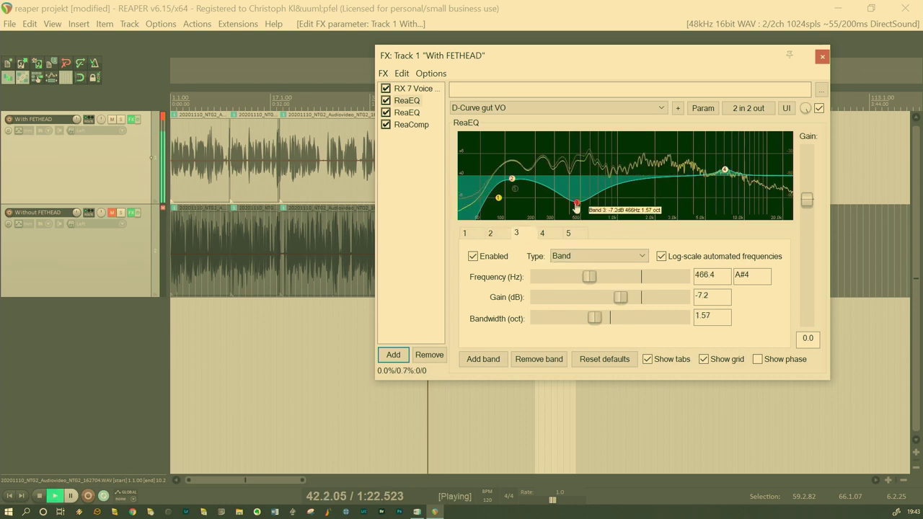
{"action": "mouse_move", "coordinate": [576, 208]}
{"action": "left_mouse_down"}
{"action": "mouse_move", "coordinate": [566, 207]}
{"action": "mouse_move", "coordinate": [621, 207]}
{"action": "mouse_move", "coordinate": [573, 207]}
{"action": "mouse_move", "coordinate": [584, 205]}
{"action": "left_mouse_up"}
{"action": "scroll", "coordinate": [585, 206], "scroll_direction": "down", "scroll_amount": 5}
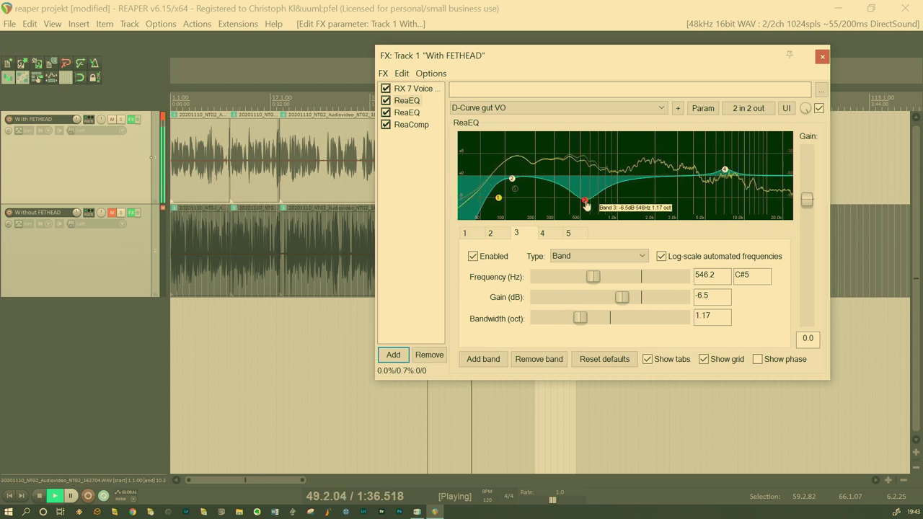
Step: Vary band 3's bandwidth during playback and settle it at 453.7 Hz with a 6.0 dB cut and 1.77 octaves
{"action": "scroll", "coordinate": [586, 206], "scroll_direction": "up", "scroll_amount": 10}
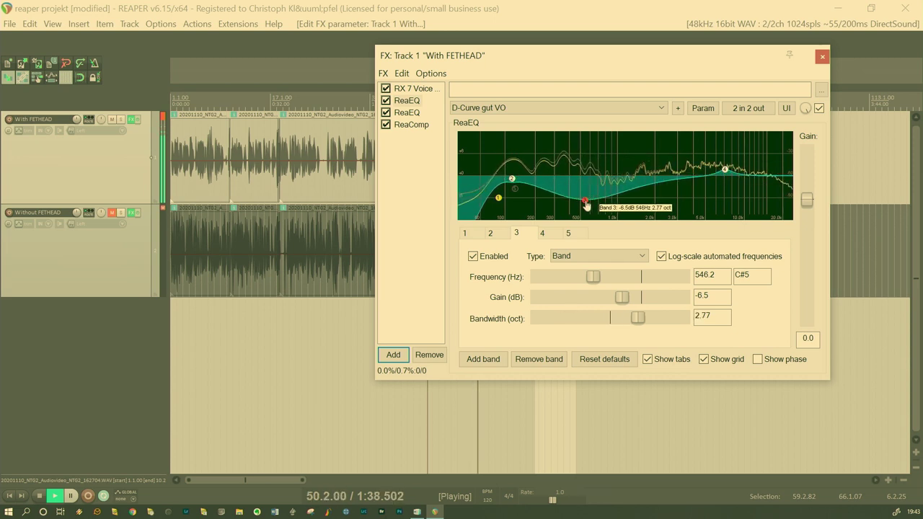
{"action": "scroll", "coordinate": [586, 206], "scroll_direction": "down", "scroll_amount": 8}
{"action": "scroll", "coordinate": [587, 206], "scroll_direction": "down", "scroll_amount": 8}
{"action": "scroll", "coordinate": [587, 207], "scroll_direction": "up", "scroll_amount": 10}
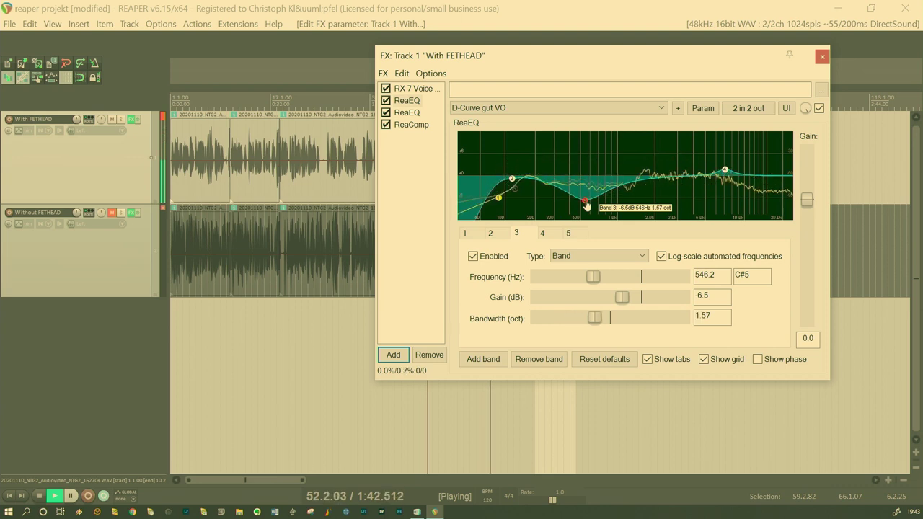
{"action": "mouse_move", "coordinate": [587, 206]}
{"action": "left_mouse_down"}
{"action": "mouse_move", "coordinate": [553, 205]}
{"action": "mouse_move", "coordinate": [577, 205]}
{"action": "left_mouse_up"}
{"action": "key", "text": "space"}
Step: Flip all bands and move the boosted band 3 to 572.2 Hz while auditioning
{"action": "right_click", "coordinate": [577, 204]}
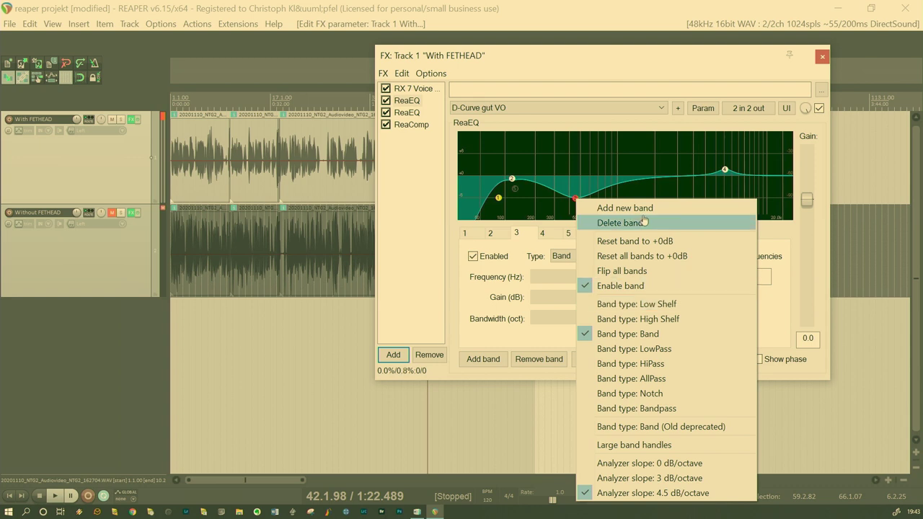
{"action": "left_click", "coordinate": [650, 271]}
{"action": "key", "text": "space"}
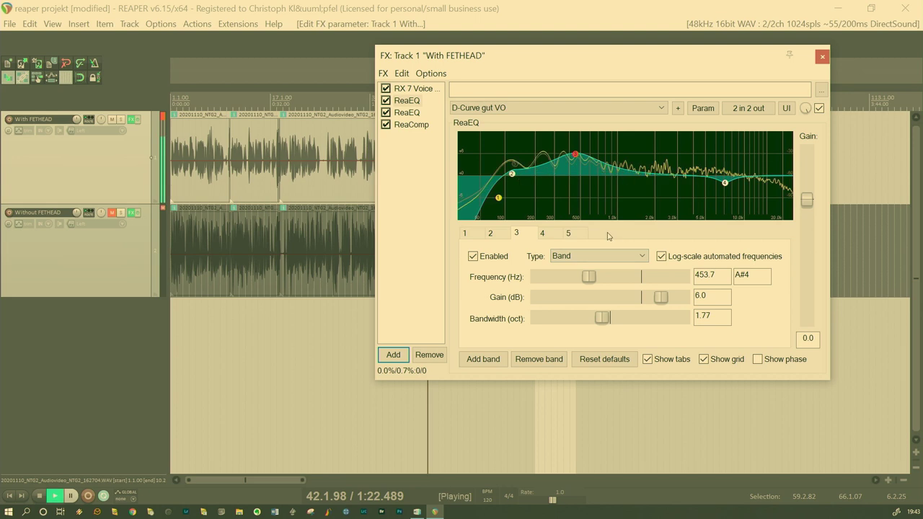
{"action": "left_click_drag", "start_coordinate": [576, 155], "coordinate": [588, 158]}
{"action": "key", "text": "space"}
Step: Flip all bands back and deepen band 3's cut to -8.0 dB during playback
{"action": "right_click", "coordinate": [588, 156]}
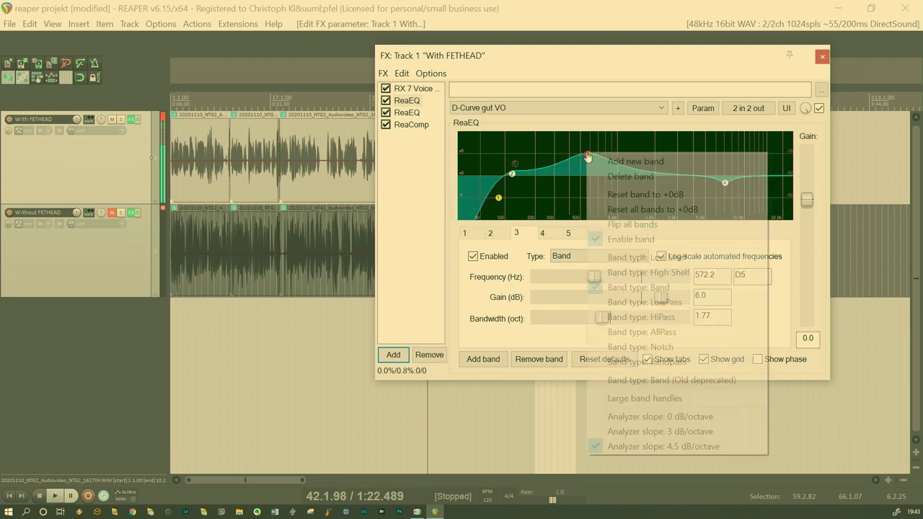
{"action": "left_click", "coordinate": [639, 227]}
{"action": "key", "text": "space"}
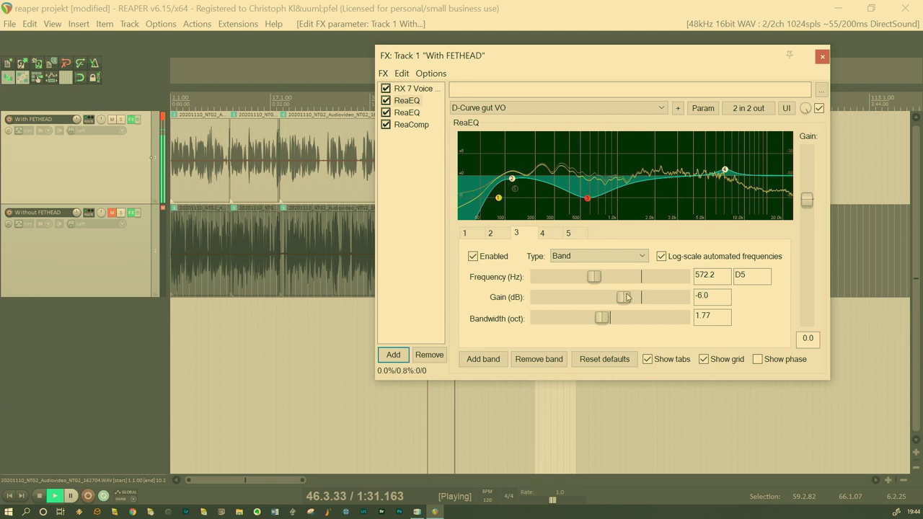
{"action": "mouse_move", "coordinate": [628, 296]}
{"action": "left_mouse_down"}
{"action": "mouse_move", "coordinate": [605, 301]}
{"action": "mouse_move", "coordinate": [616, 303]}
{"action": "left_mouse_up"}
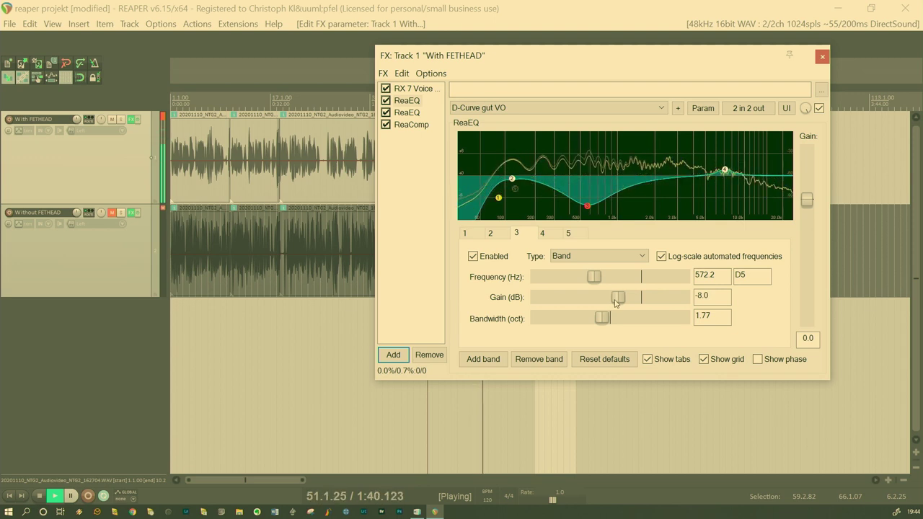
{"action": "key", "text": "space"}
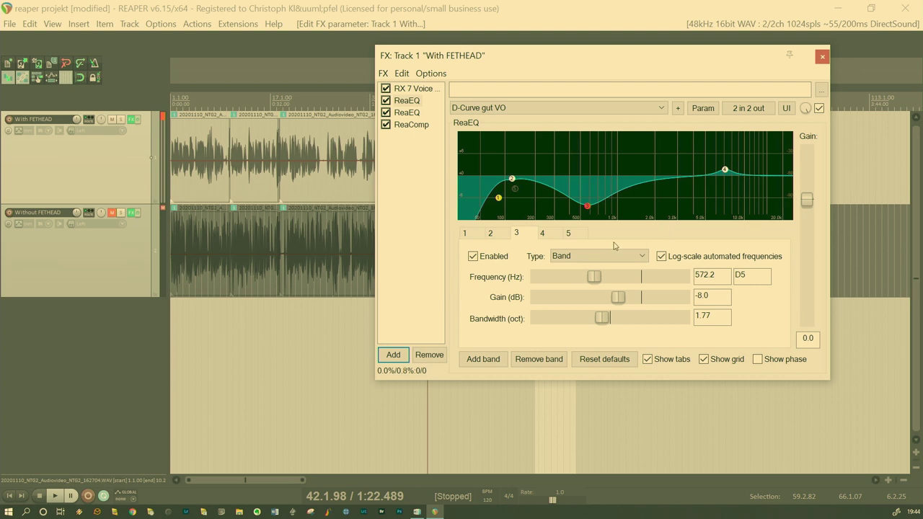
Step: Show the first ReaEQ's band 1, bypass both ReaEQ instances, and play the voice without equalization
{"action": "left_click", "coordinate": [476, 236]}
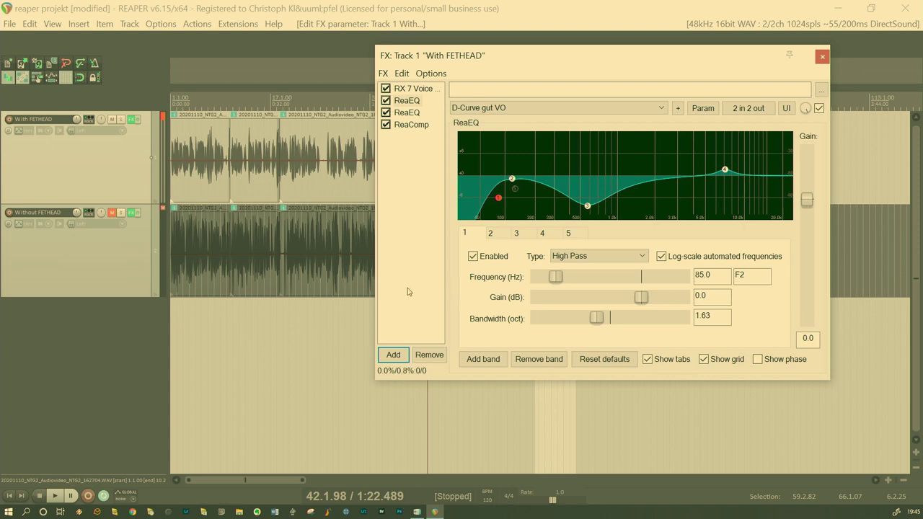
{"action": "left_click", "coordinate": [819, 108]}
{"action": "key", "text": "space"}
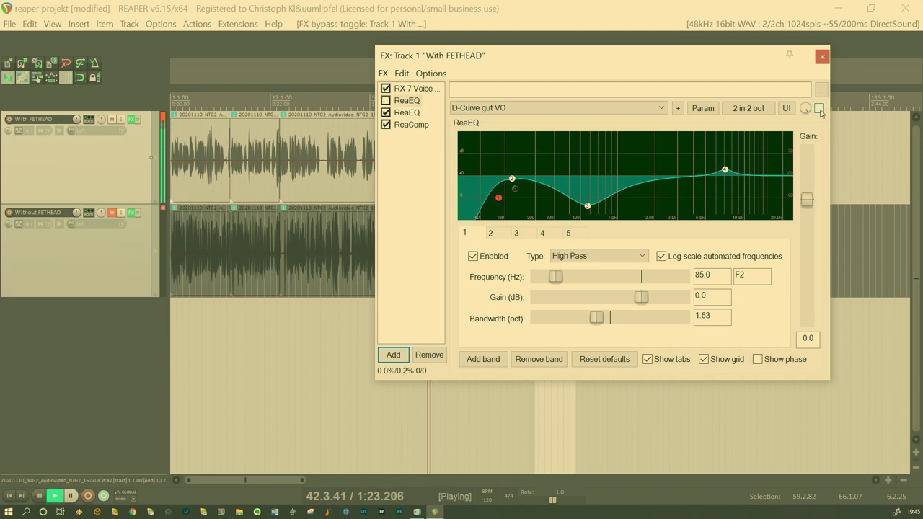
{"action": "left_click", "coordinate": [397, 113]}
{"action": "left_click", "coordinate": [386, 112]}
{"action": "left_click", "coordinate": [408, 104]}
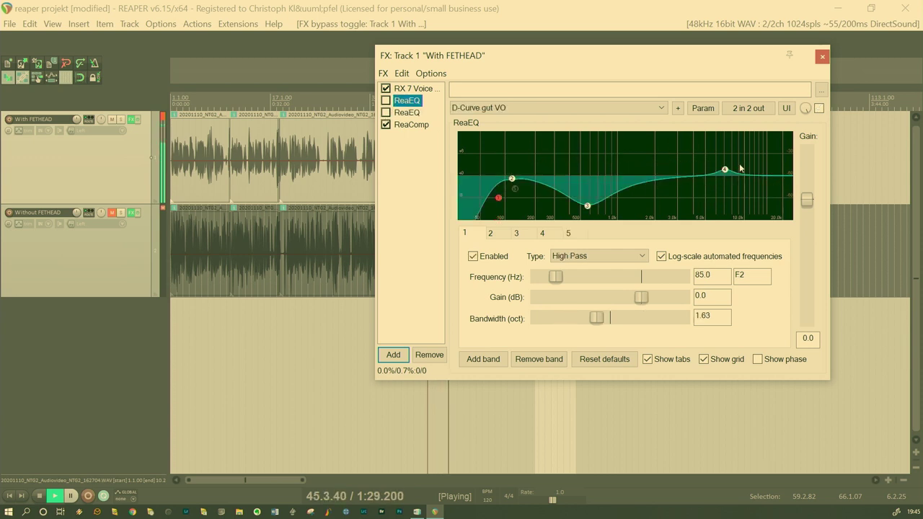
{"action": "key", "text": "space"}
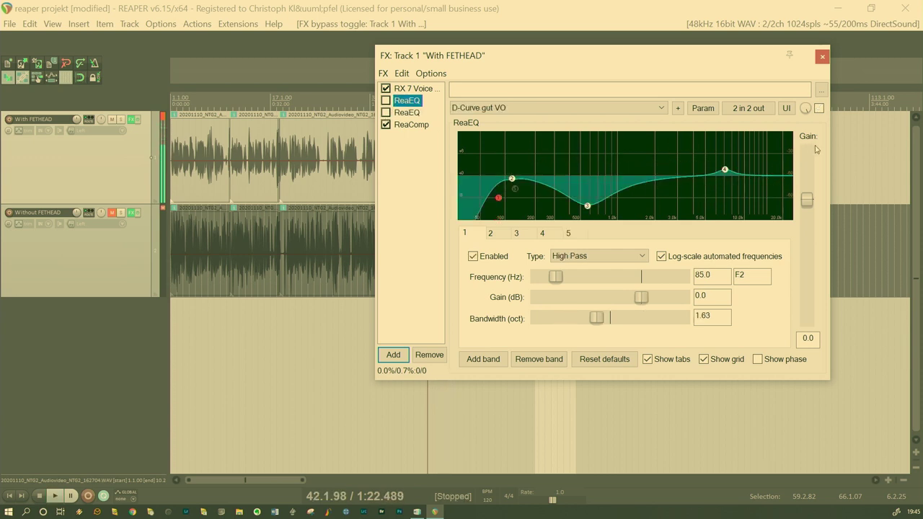
Step: Compare short playbacks with the first ReaEQ enabled and bypassed, leaving it enabled
{"action": "left_click", "coordinate": [820, 109]}
{"action": "key", "text": "space"}
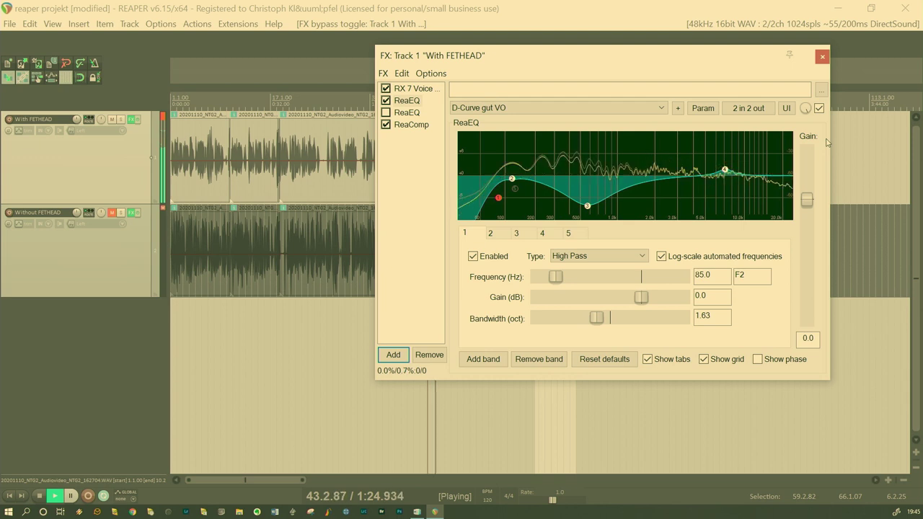
{"action": "key", "text": "space"}
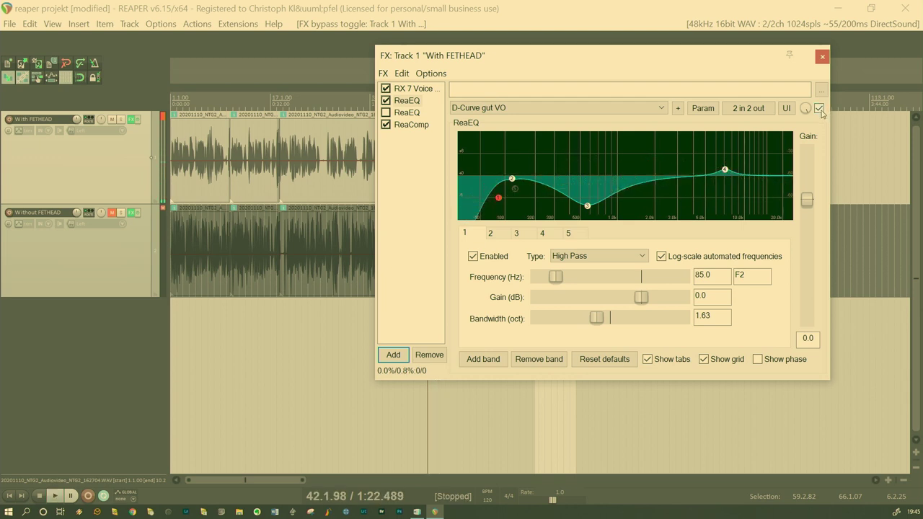
{"action": "left_click", "coordinate": [820, 109]}
{"action": "key", "text": "space"}
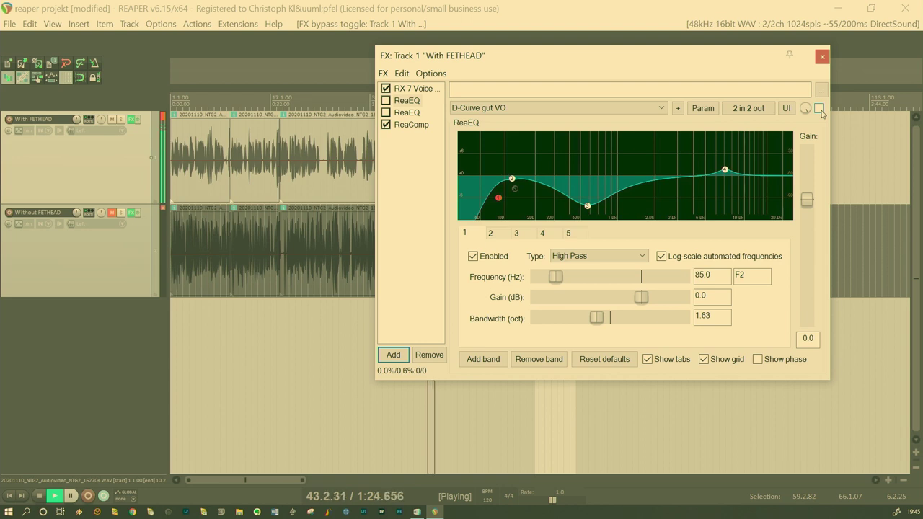
{"action": "key", "text": "space"}
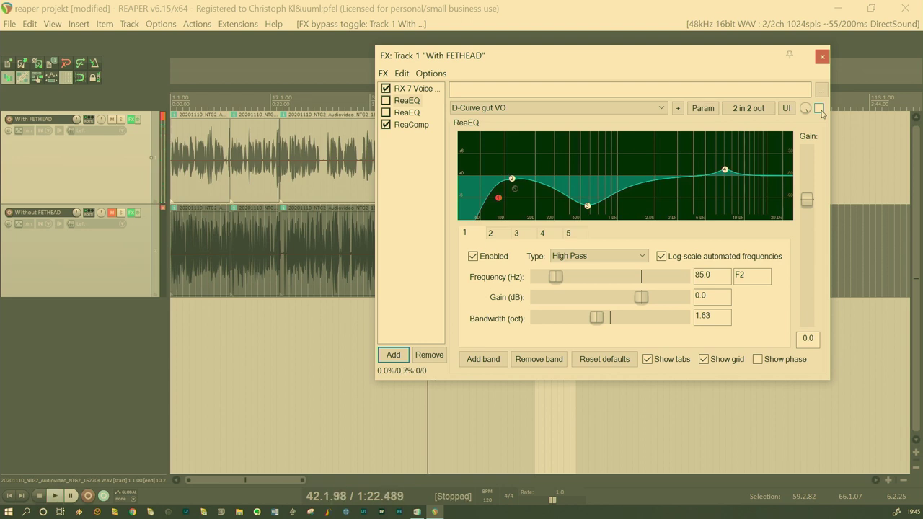
{"action": "left_click", "coordinate": [820, 109]}
{"action": "key", "text": "space"}
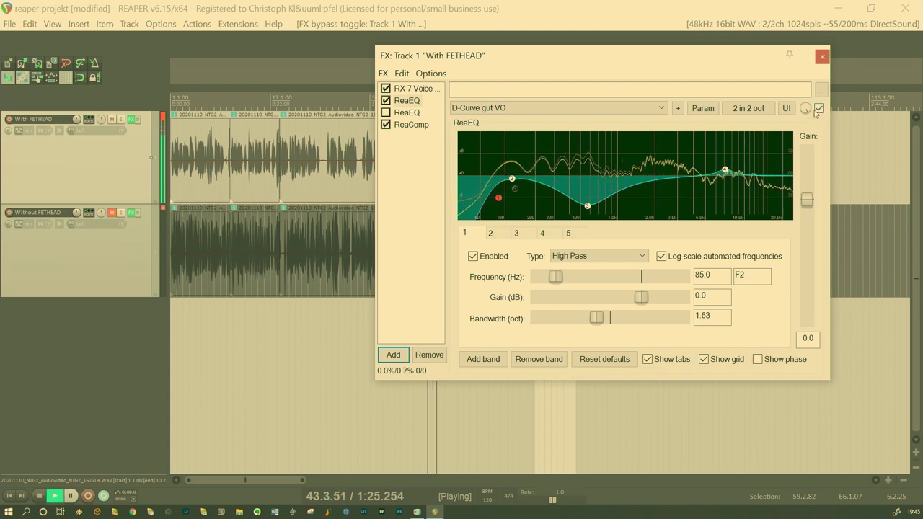
{"action": "key", "text": "space"}
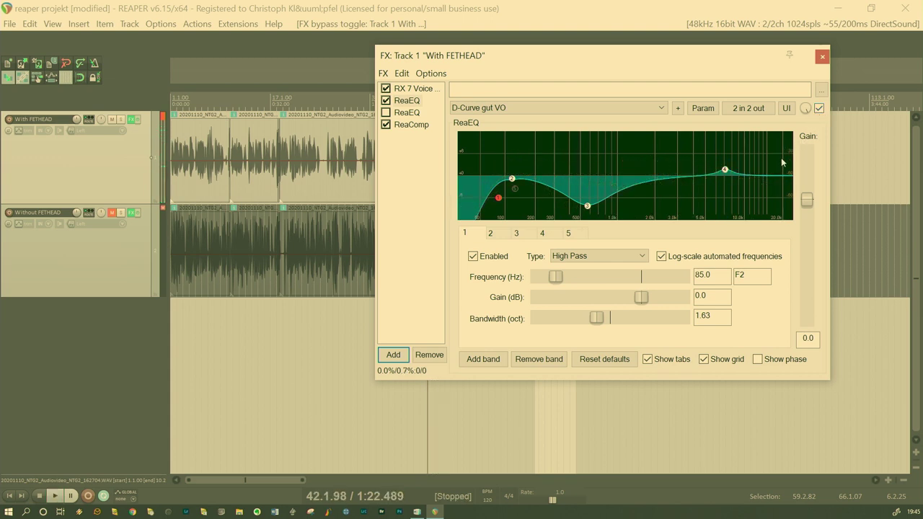
Step: Open ReaComp's settings and play the voice to check the compressor's output level
{"action": "left_click", "coordinate": [412, 124]}
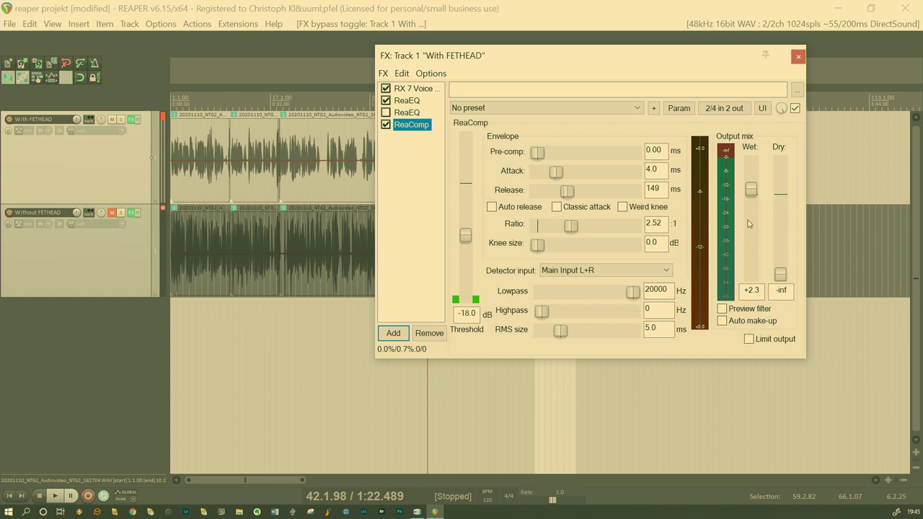
{"action": "key", "text": "space"}
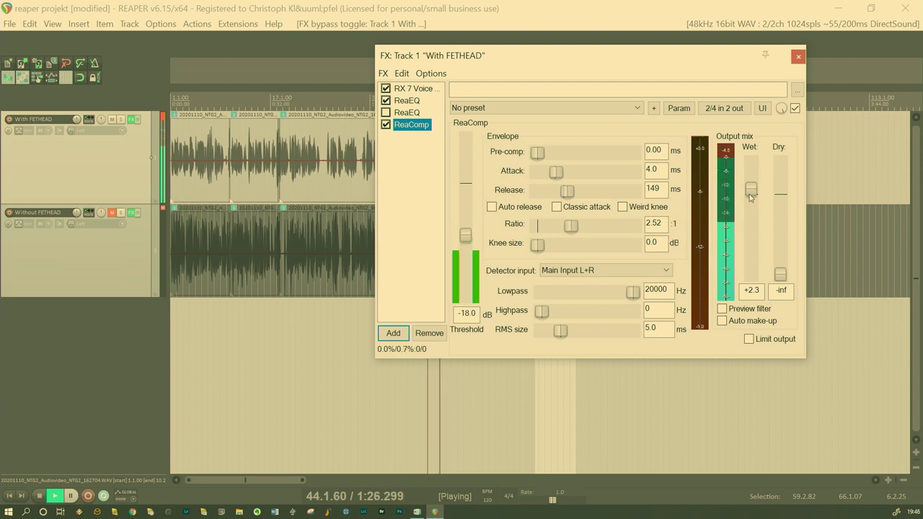
{"action": "key", "text": "space"}
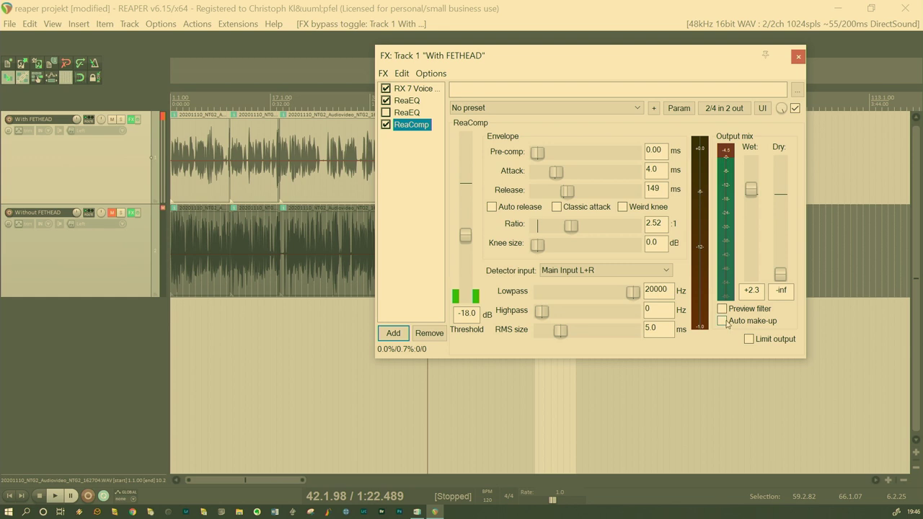
Step: Reset ReaComp's wet level to +0.0 dB, enable Auto make-up, and audition the result
{"action": "double_click", "coordinate": [751, 189]}
{"action": "left_click", "coordinate": [722, 321]}
{"action": "key", "text": "space"}
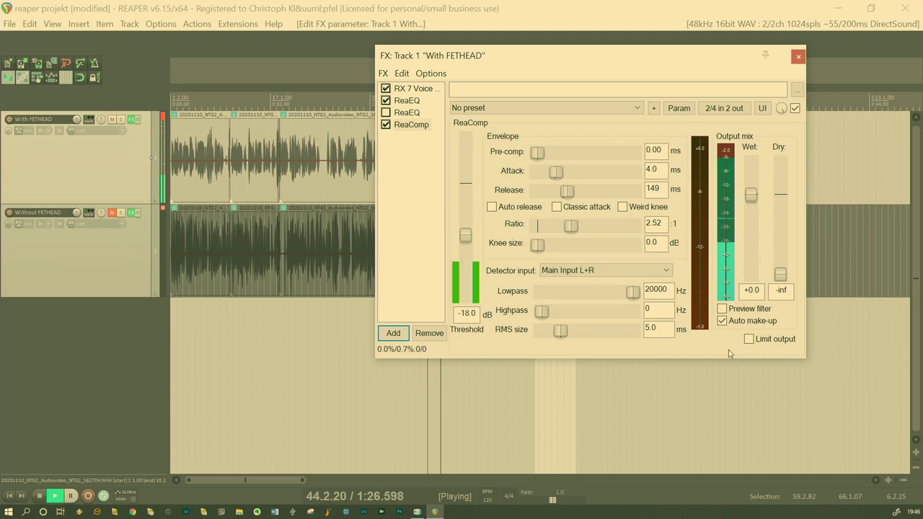
{"action": "key", "text": "space"}
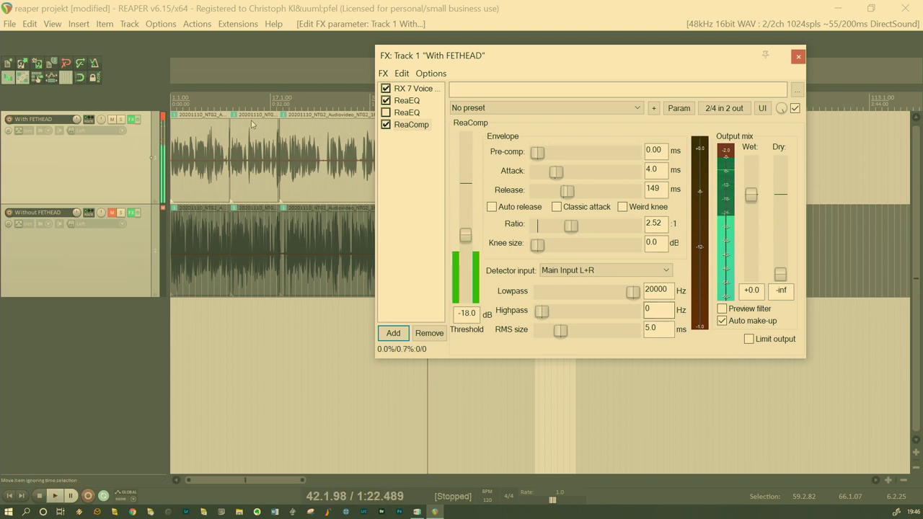
Step: Clear the With FETHEAD track's peak indicator and replay the voice to check for clipping
{"action": "left_click", "coordinate": [163, 121]}
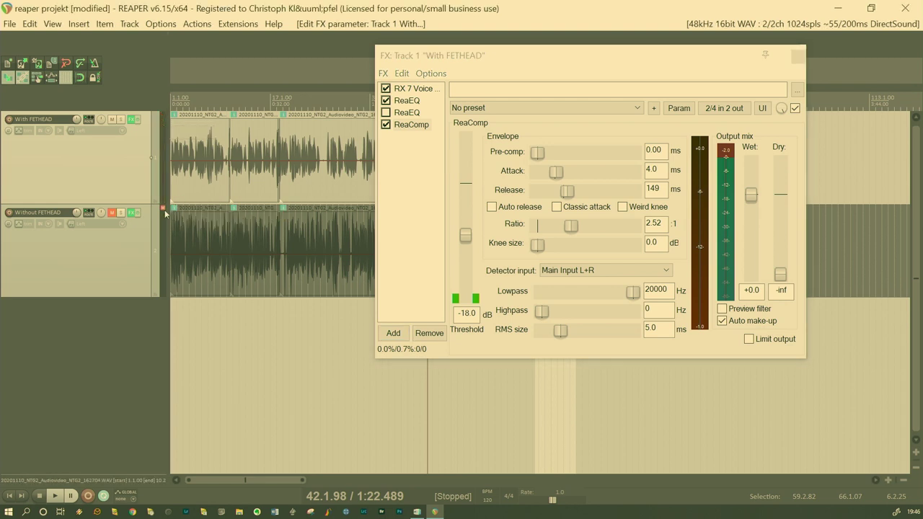
{"action": "key", "text": "space"}
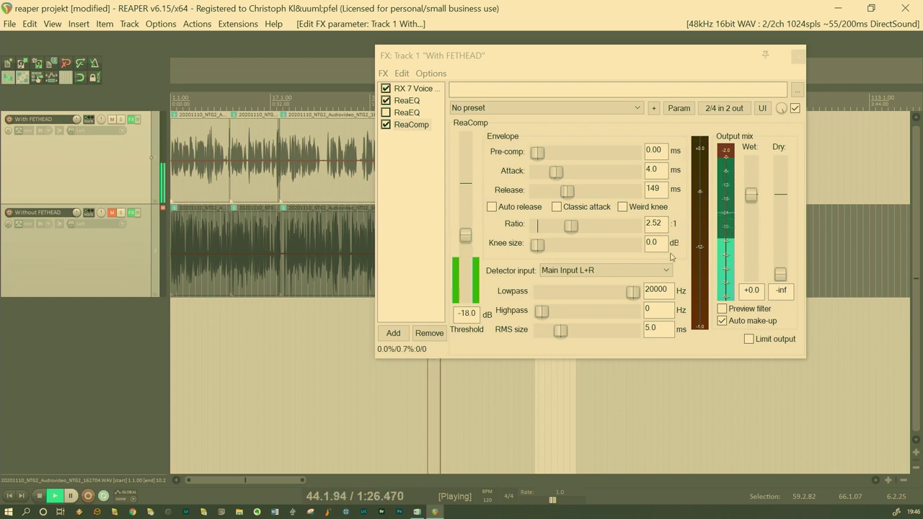
{"action": "key", "text": "space"}
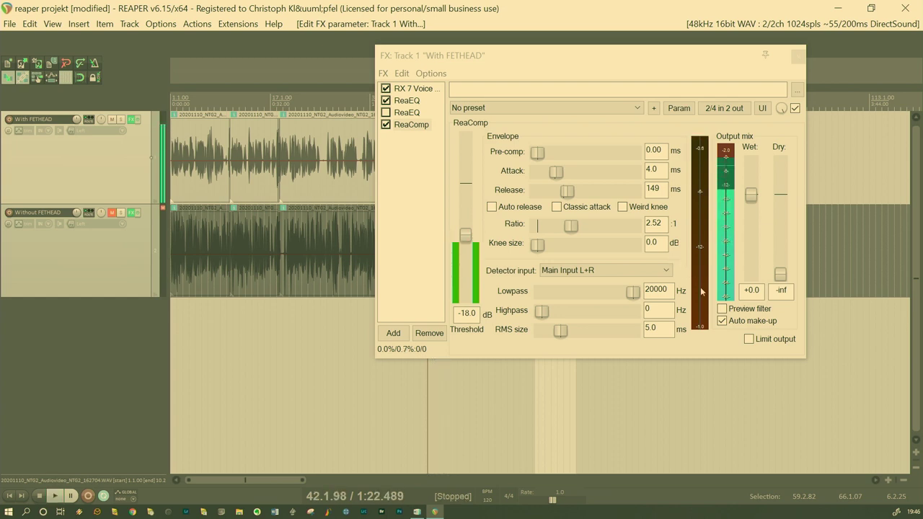
Step: Turn off Auto make-up and set ReaComp's wet level to +1.7 dB, checking it during playback
{"action": "left_click", "coordinate": [722, 321]}
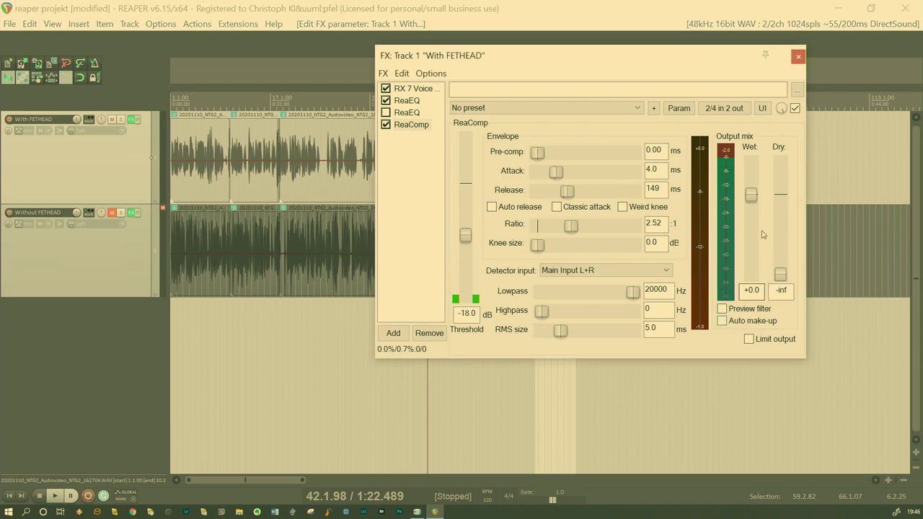
{"action": "left_click_drag", "start_coordinate": [751, 195], "coordinate": [753, 198]}
{"action": "key", "text": "space"}
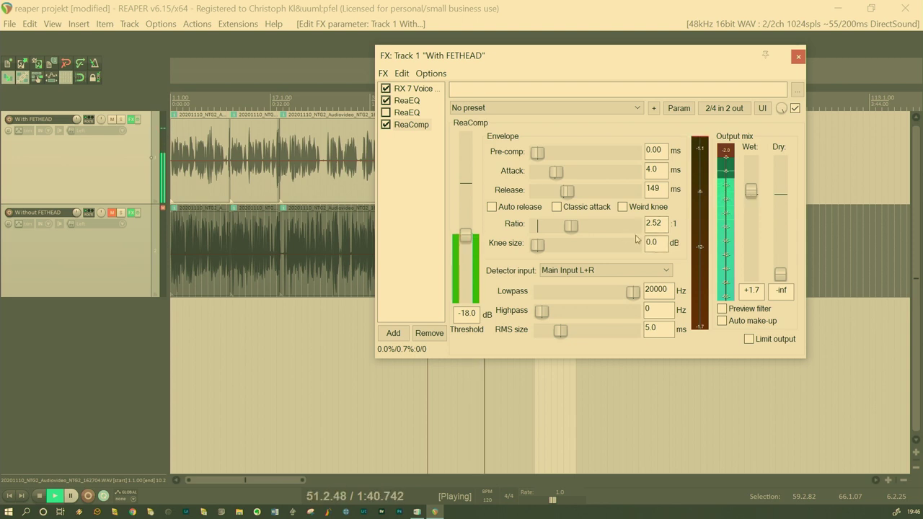
{"action": "key", "text": "space"}
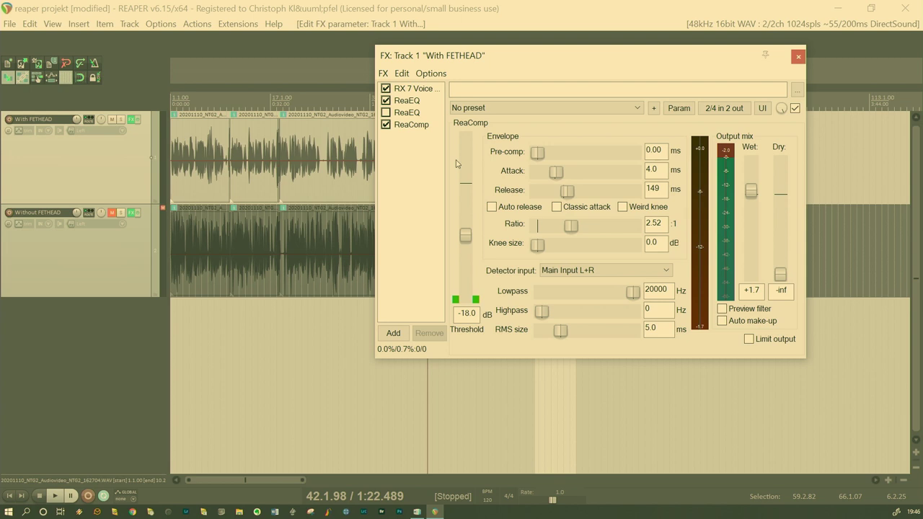
Step: Review the voice track's effects in chain order: RX 7 Voice De-noise, the first ReaEQ, and ReaComp
{"action": "left_click", "coordinate": [421, 88]}
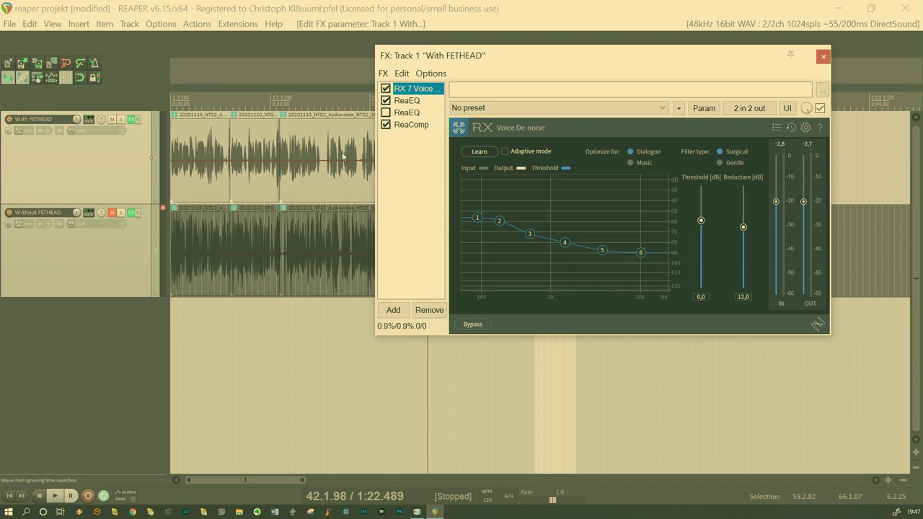
{"action": "left_click", "coordinate": [415, 103]}
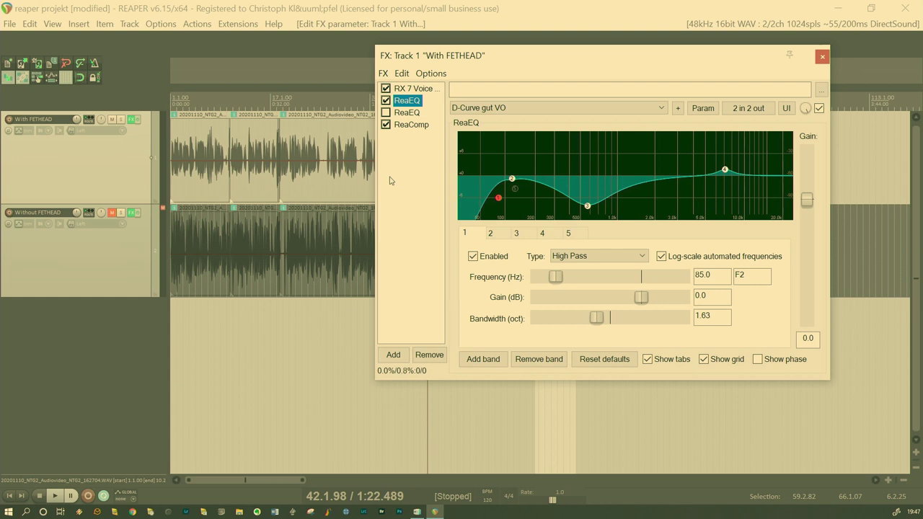
{"action": "left_click", "coordinate": [407, 125]}
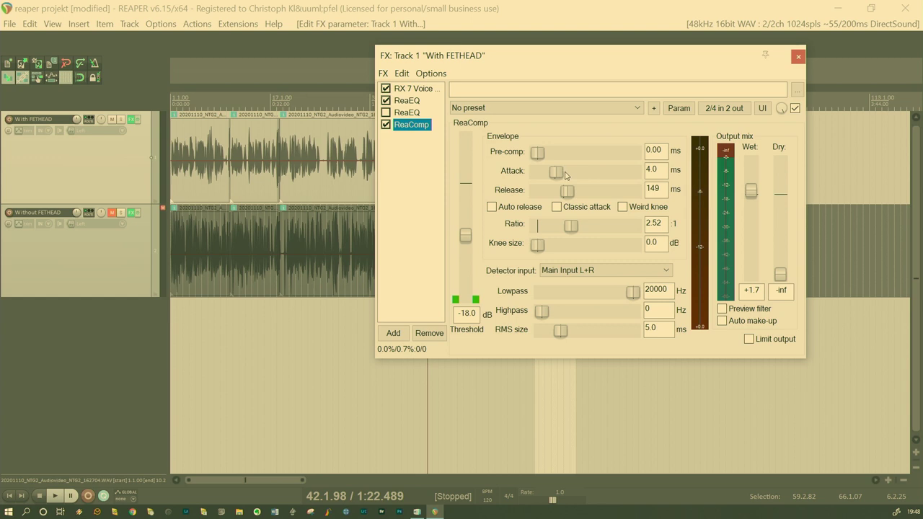
{"action": "left_click", "coordinate": [430, 100]}
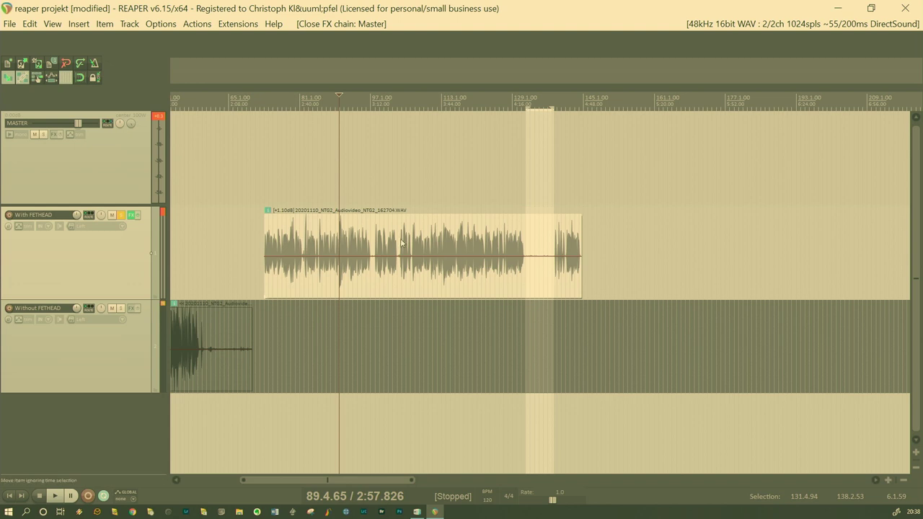
Step: Analyze the With FETHEAD track's loudness using the SWS Loudness tool and close the results
{"action": "left_click", "coordinate": [212, 24]}
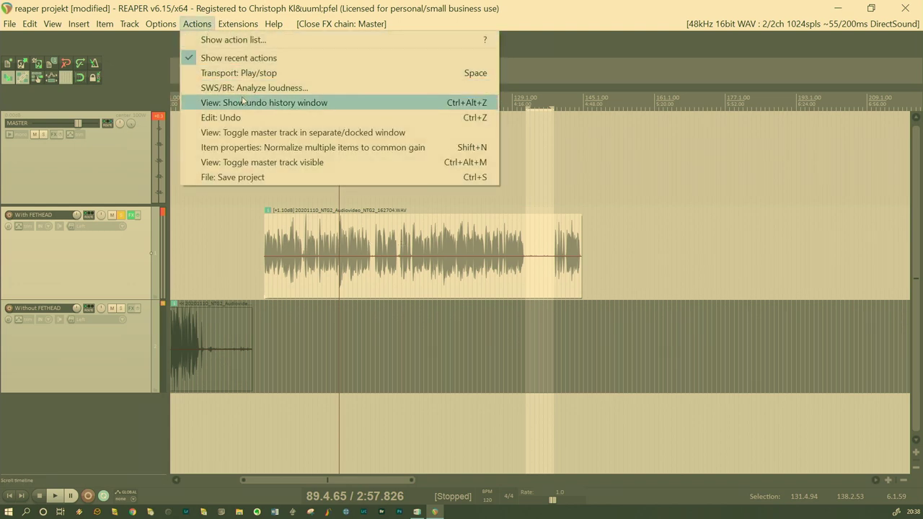
{"action": "left_click", "coordinate": [238, 24]}
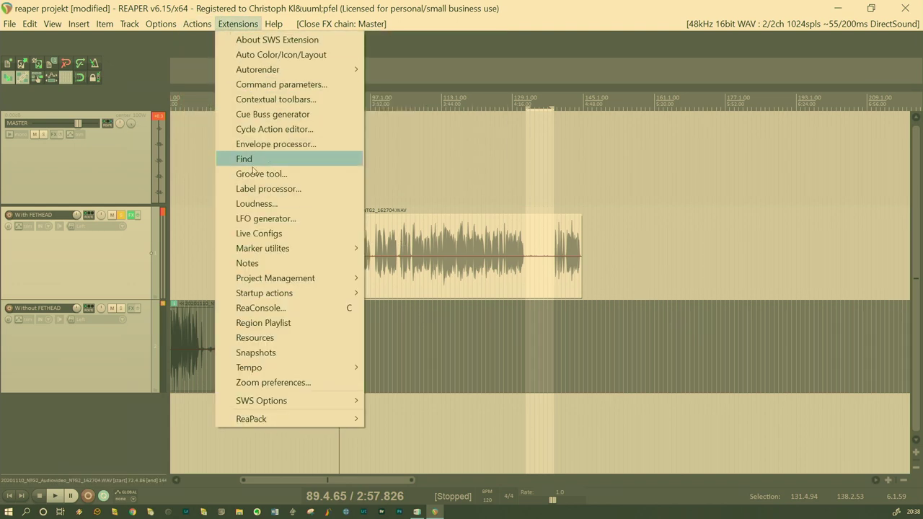
{"action": "left_click", "coordinate": [284, 205]}
{"action": "left_click", "coordinate": [299, 197]}
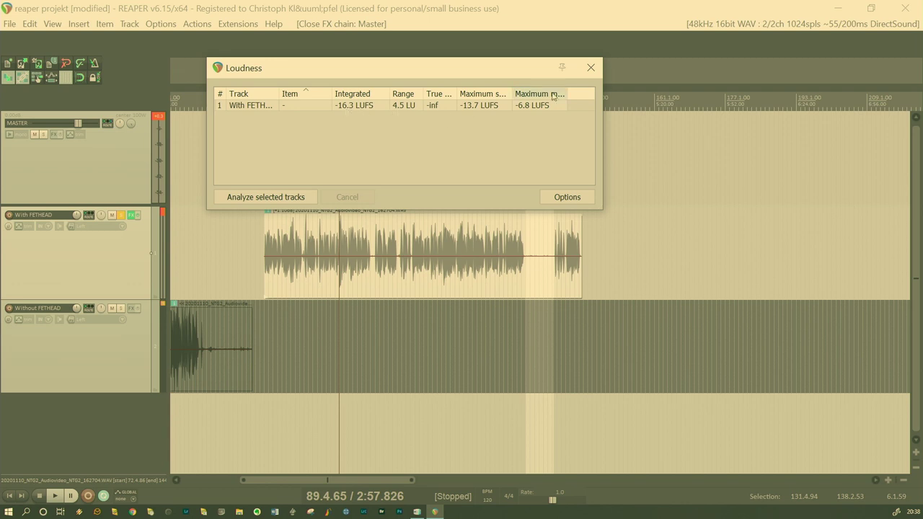
{"action": "left_click", "coordinate": [590, 69]}
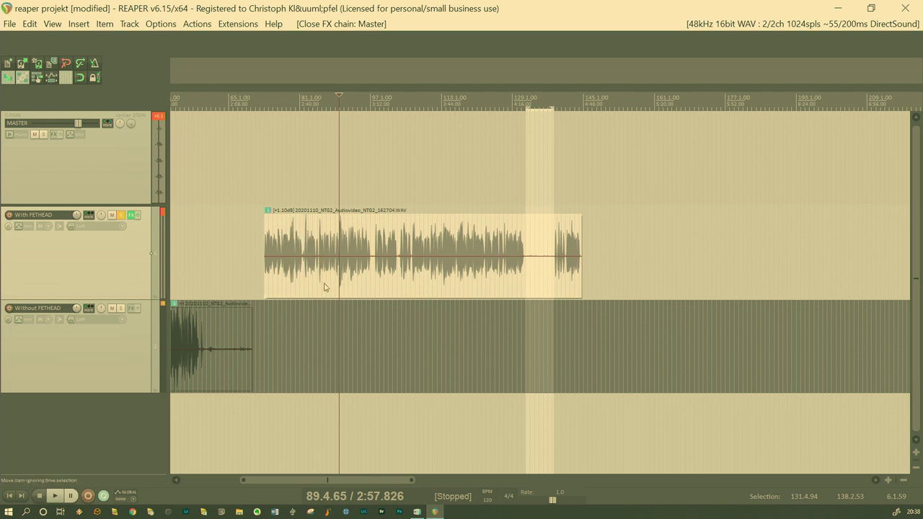
Step: Audition the mix and load the "mastering ohne distortion" FX chain onto the master track
{"action": "key", "text": "space"}
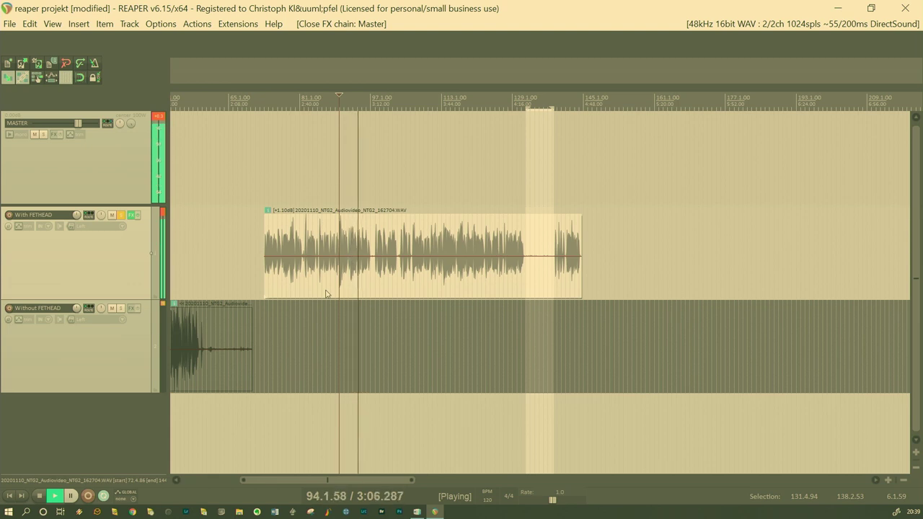
{"action": "key", "text": "space"}
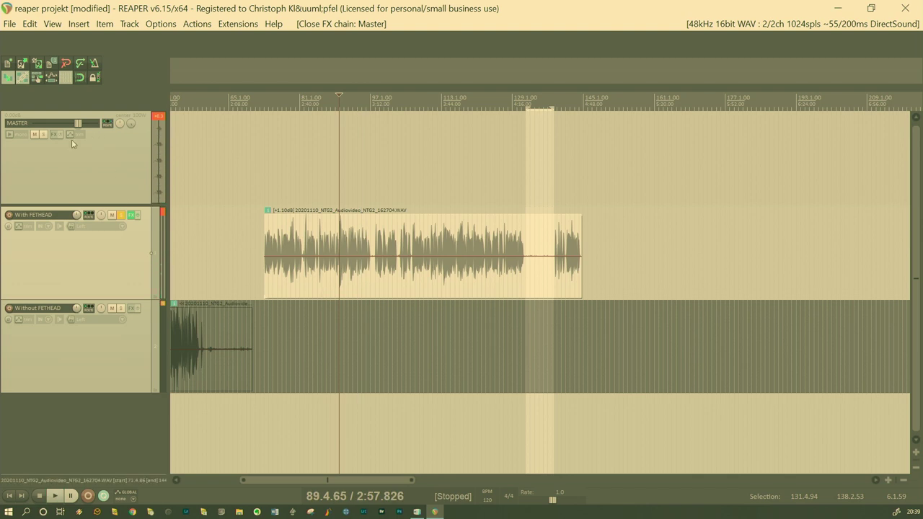
{"action": "left_click", "coordinate": [107, 195]}
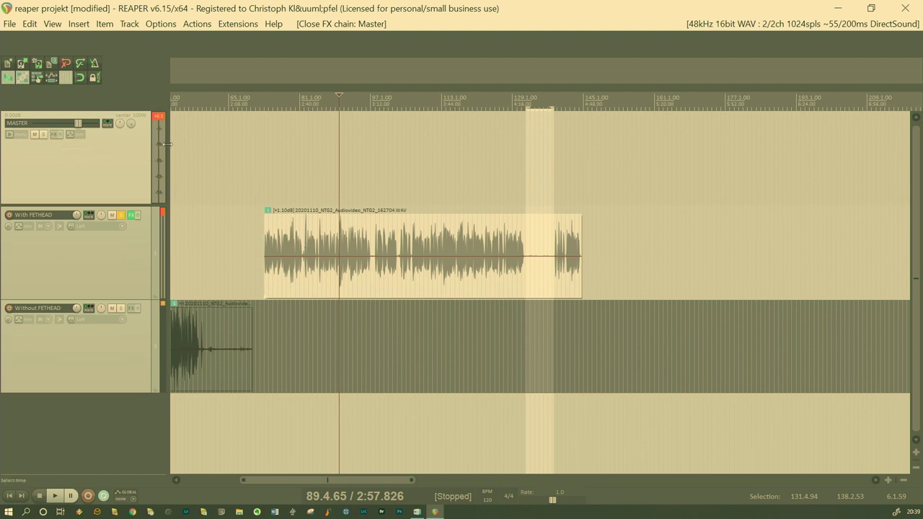
{"action": "right_click", "coordinate": [53, 137]}
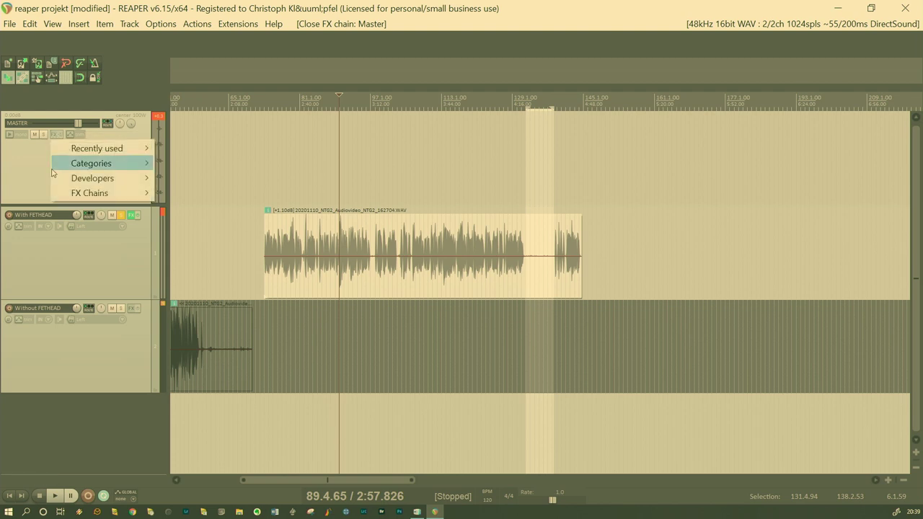
{"action": "mouse_move", "coordinate": [107, 199]}
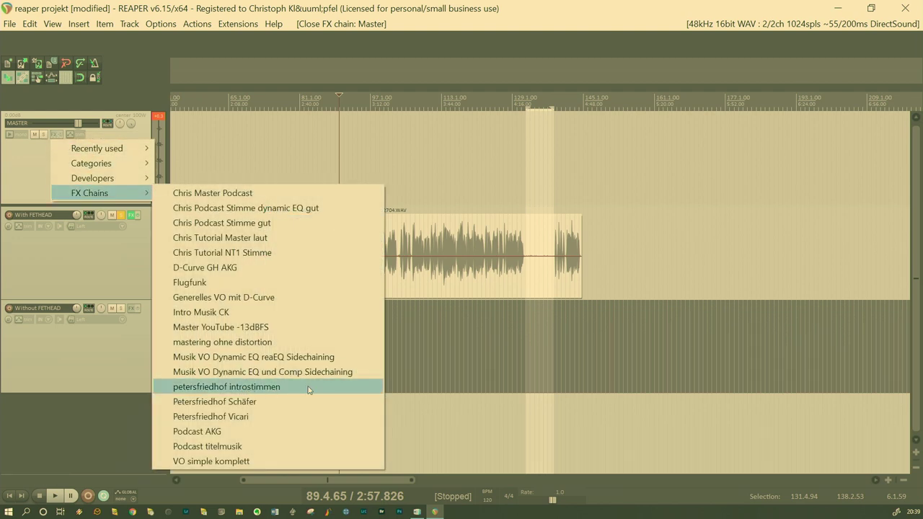
{"action": "left_click", "coordinate": [309, 343]}
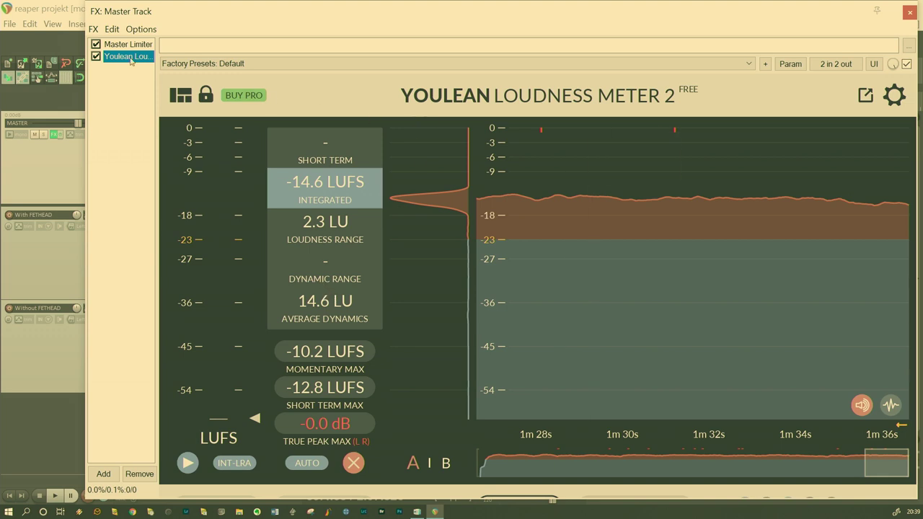
Step: Bypass the Master Limiter, reset the Youlean Loudness Meter 2 readings, and play the mix to measure its unlimited loudness
{"action": "left_click", "coordinate": [95, 45]}
{"action": "left_click", "coordinate": [353, 465]}
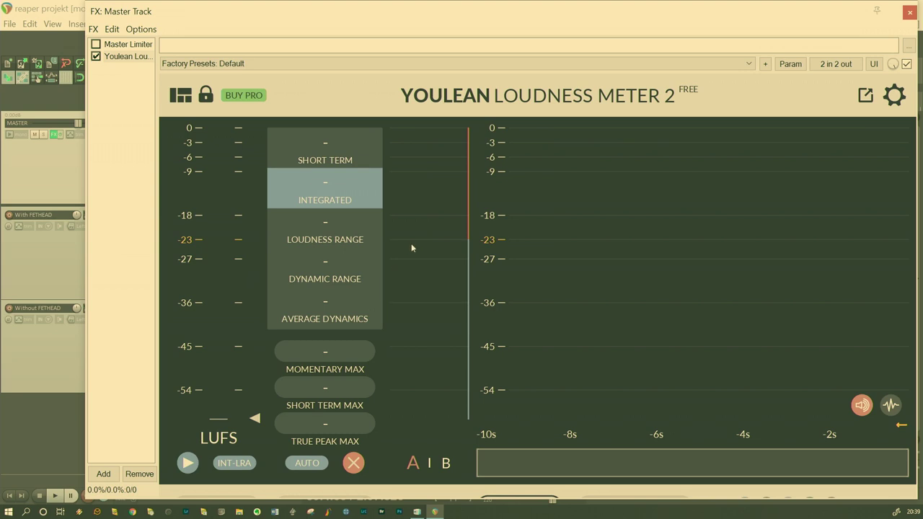
{"action": "key", "text": "space"}
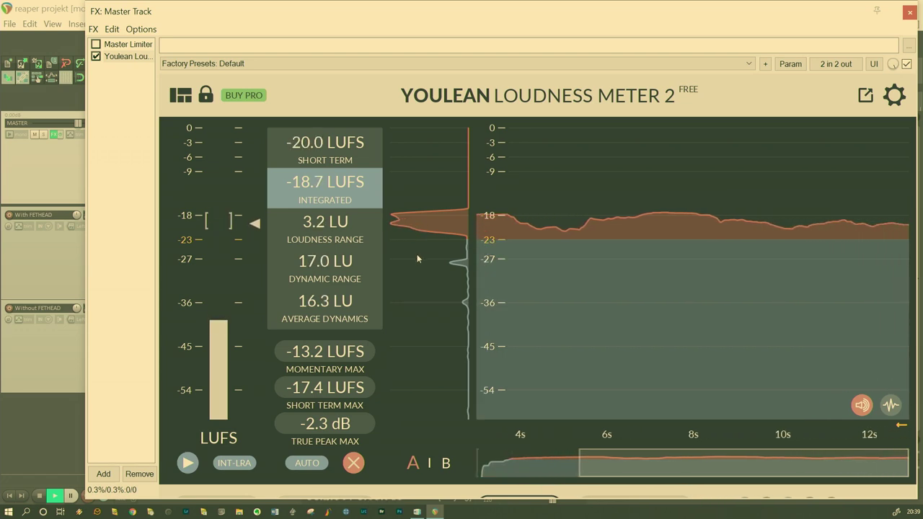
{"action": "key", "text": "space"}
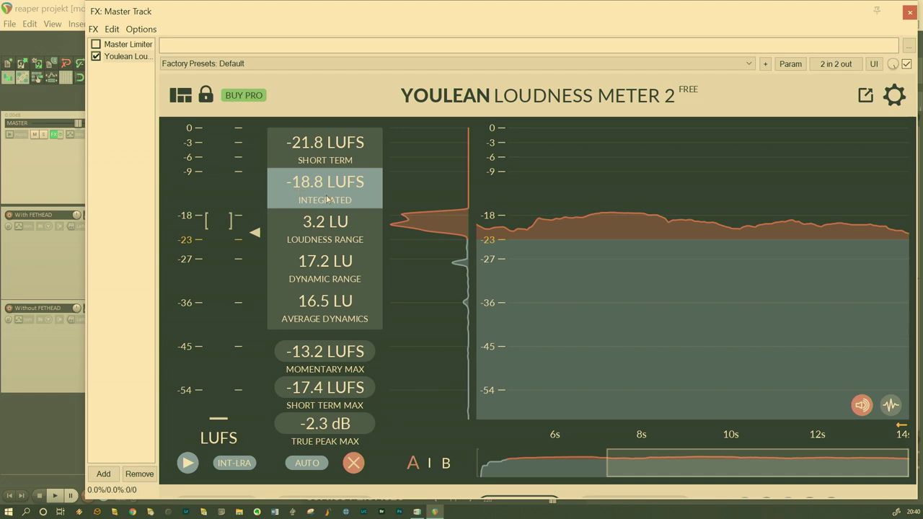
Step: Set the Master Limiter's threshold to -0.1 dB and its limit to 0.0 dB
{"action": "left_click", "coordinate": [124, 46]}
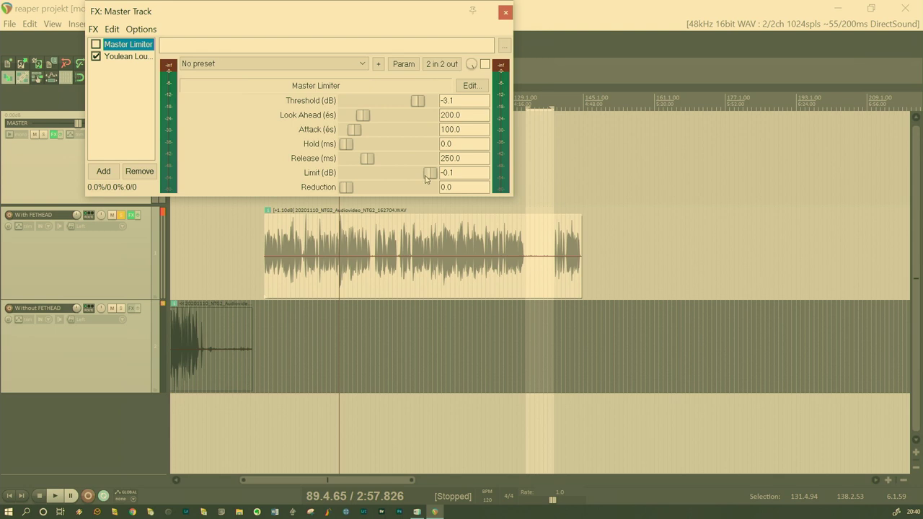
{"action": "left_click", "coordinate": [421, 105]}
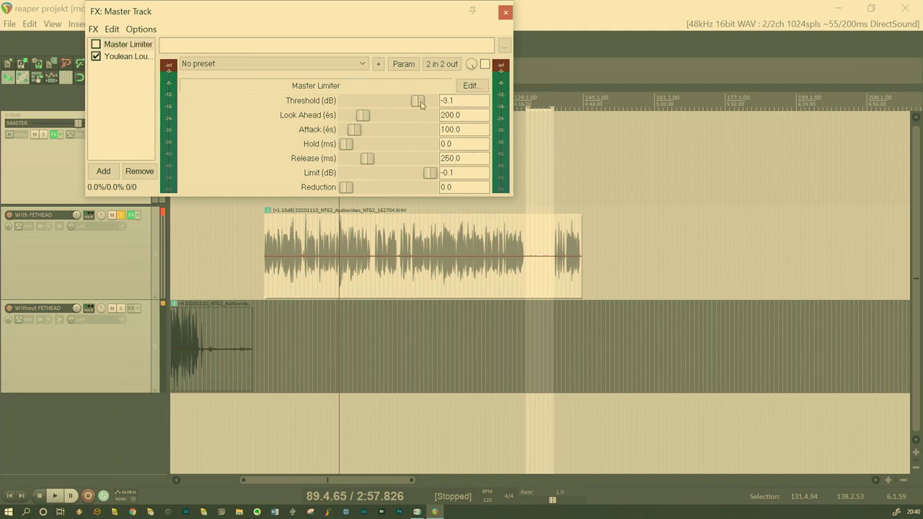
{"action": "left_click_drag", "start_coordinate": [422, 106], "coordinate": [470, 105]}
{"action": "left_click_drag", "start_coordinate": [429, 176], "coordinate": [437, 173]}
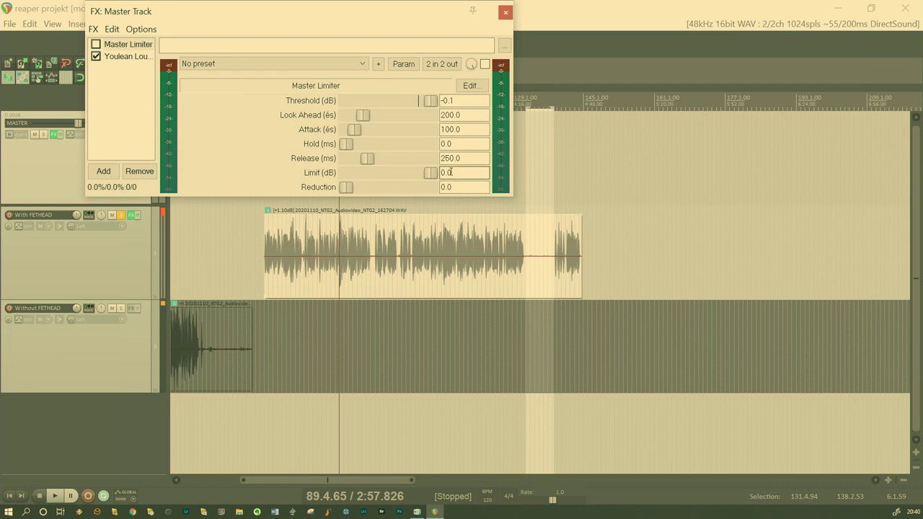
{"action": "left_click", "coordinate": [432, 116]}
{"action": "double_click", "coordinate": [433, 116]}
{"action": "left_click", "coordinate": [447, 115]}
Step: Try adding the JS: 1175 Compressor to the master track's effects chain and remove it again
{"action": "left_click", "coordinate": [105, 175]}
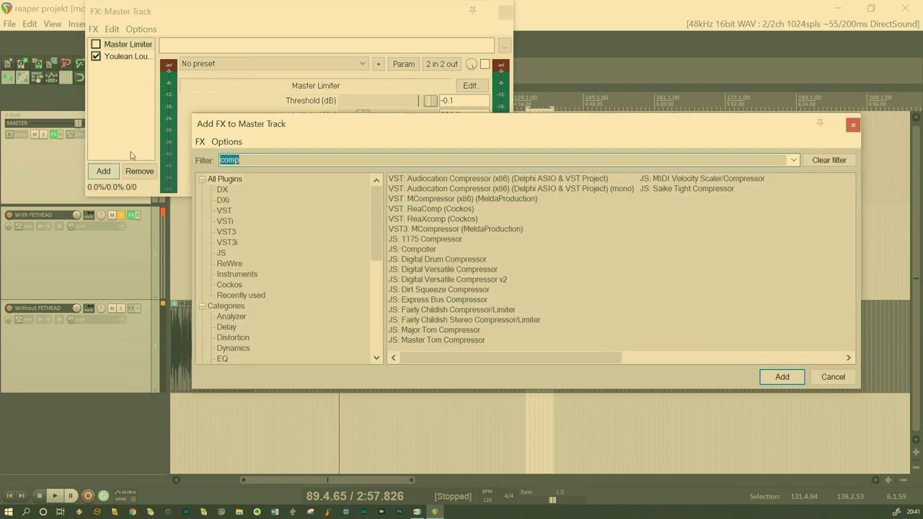
{"action": "type", "text": "compr"}
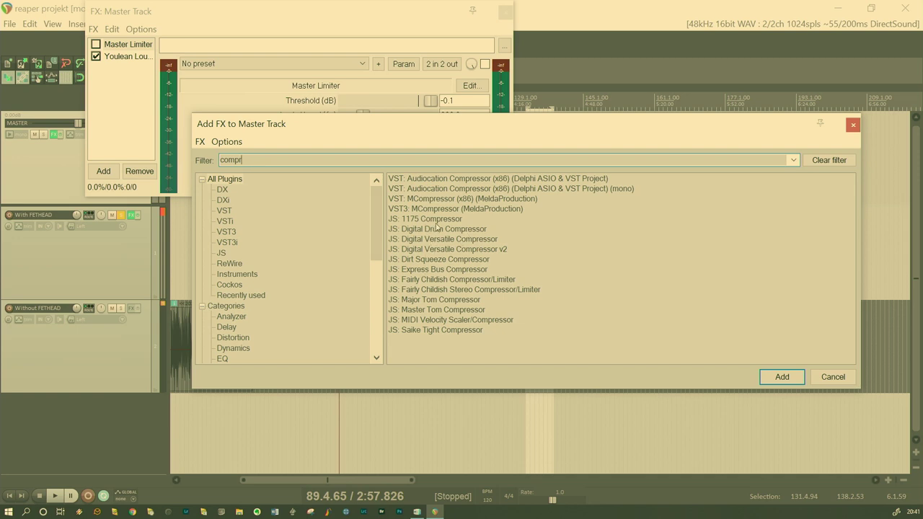
{"action": "left_click", "coordinate": [431, 219]}
{"action": "left_click", "coordinate": [780, 377]}
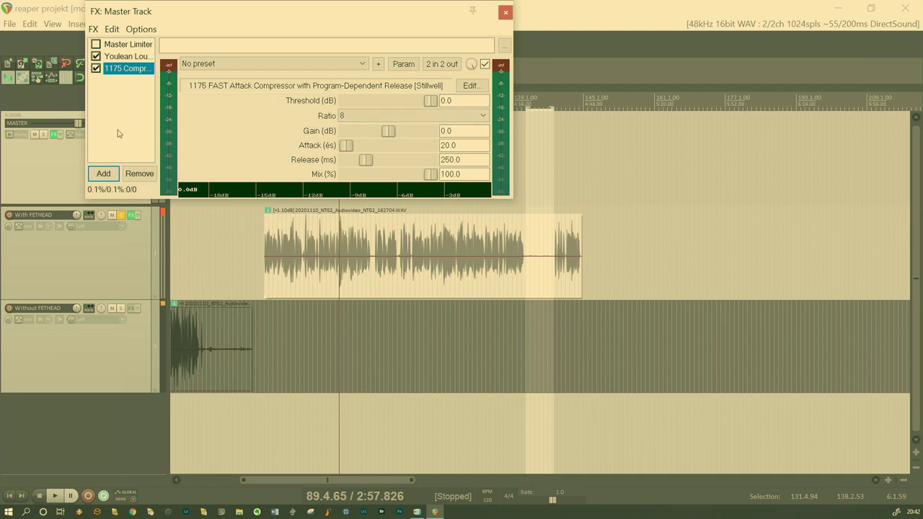
{"action": "left_click", "coordinate": [126, 176]}
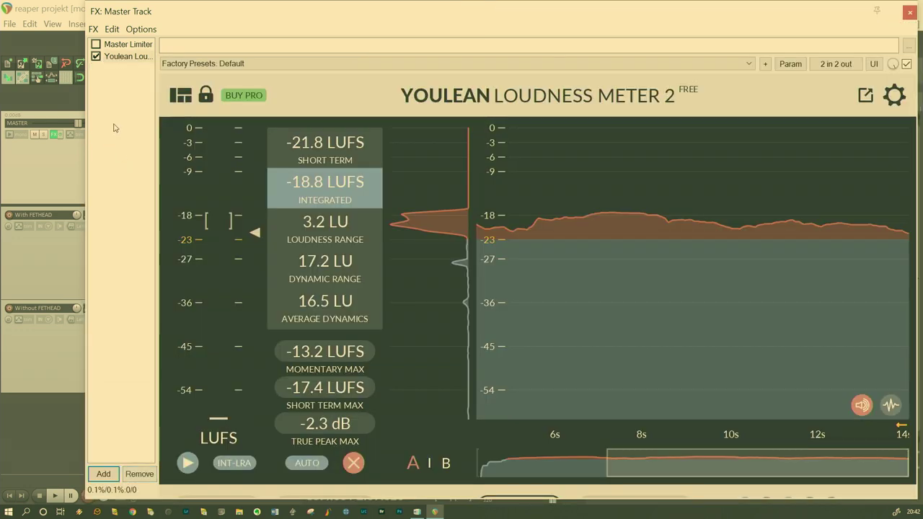
Step: Re-enable the Master Limiter and adjust its threshold to -0.5 dB while the mix plays
{"action": "left_click", "coordinate": [121, 45]}
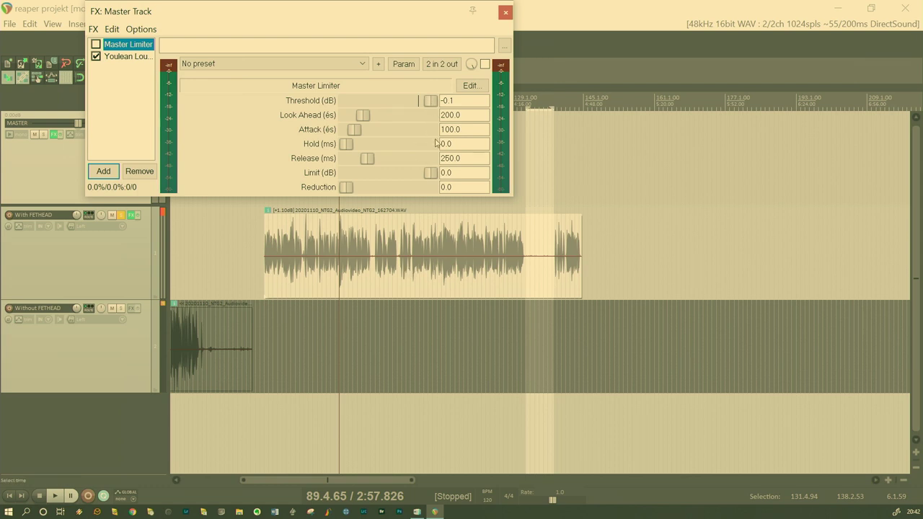
{"action": "key", "text": "space"}
{"action": "left_click_drag", "start_coordinate": [433, 105], "coordinate": [429, 105]}
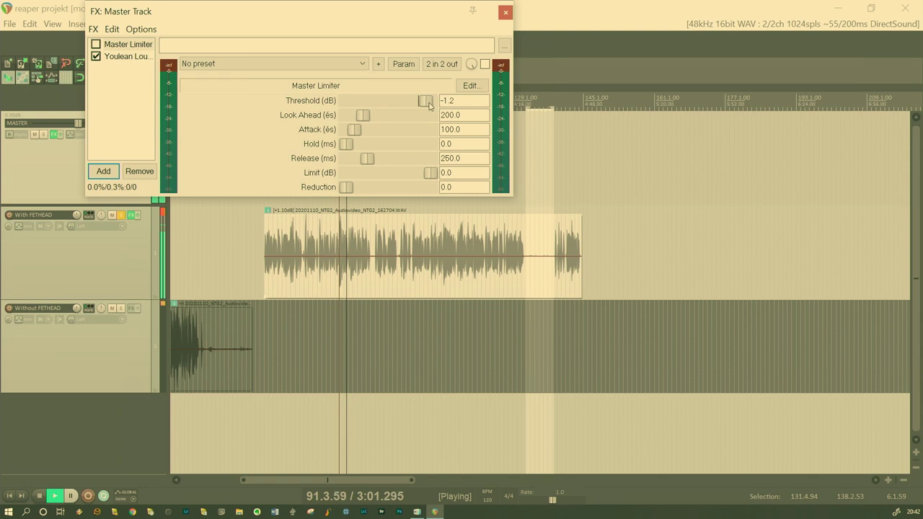
{"action": "left_click", "coordinate": [96, 45]}
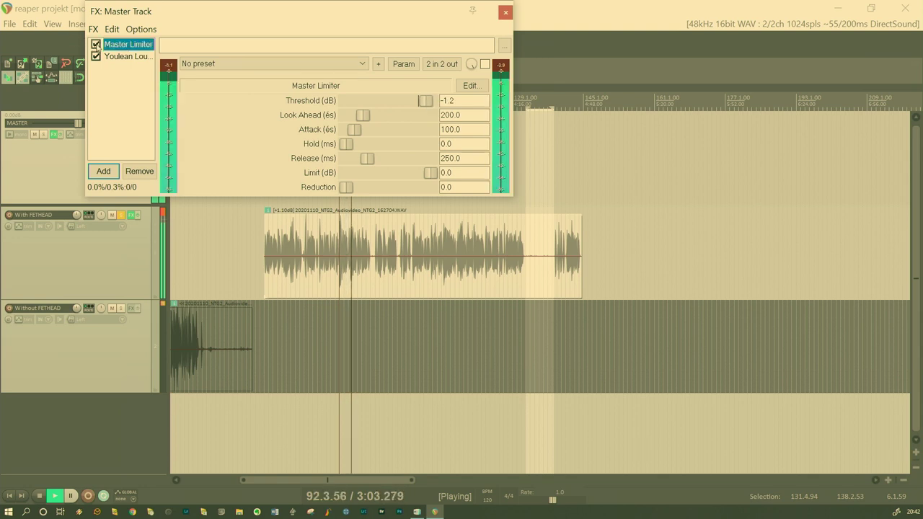
{"action": "left_click_drag", "start_coordinate": [423, 106], "coordinate": [427, 108]}
{"action": "key", "text": "space"}
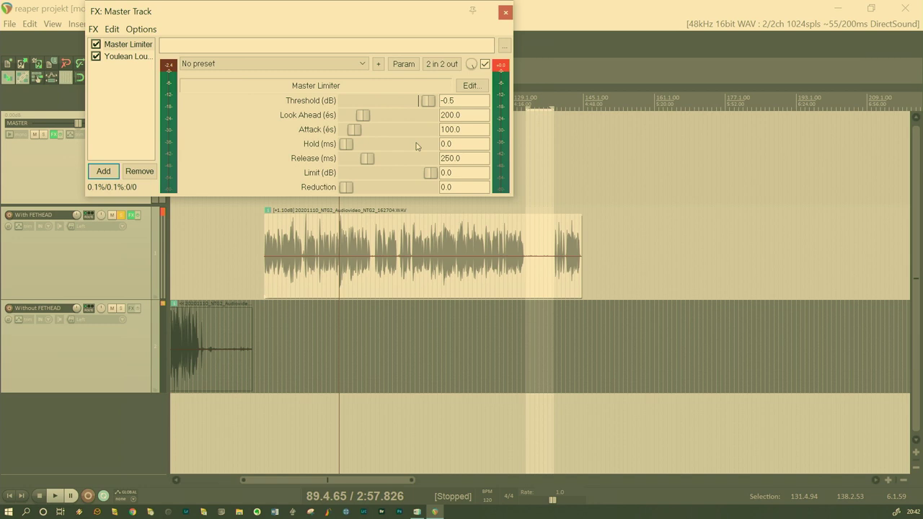
Step: Reset the Master Limiter's threshold to -3.0 dB and audition the mix
{"action": "double_click", "coordinate": [425, 104]}
{"action": "key", "text": "space"}
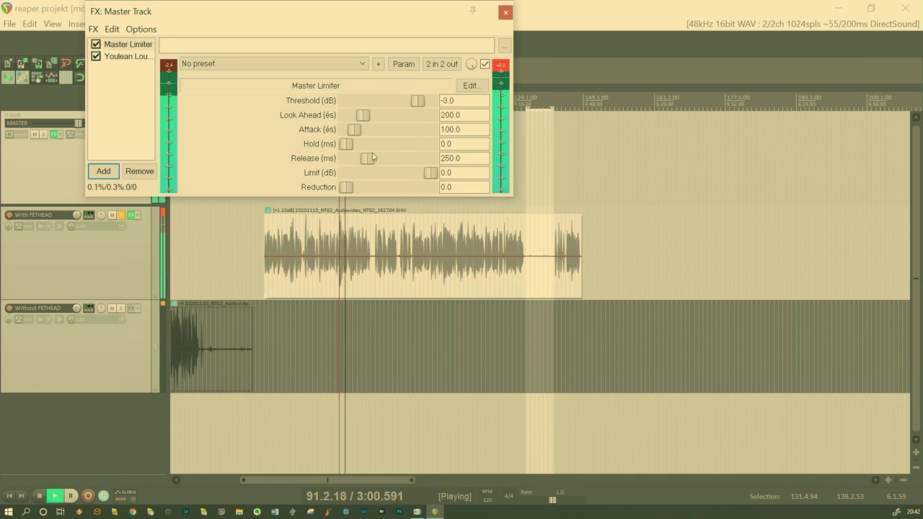
{"action": "key", "text": "space"}
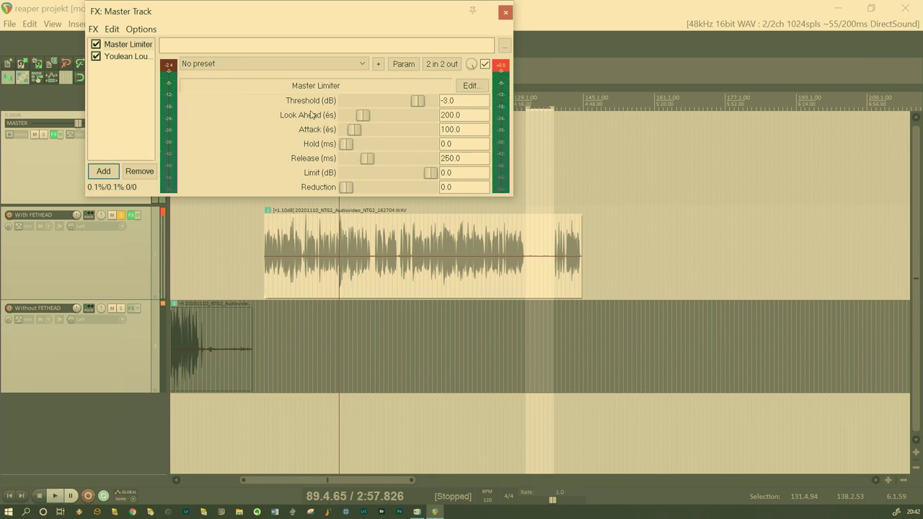
Step: Set the limiter's threshold to -0.1 dB and, during playback, sweep its limit down to -16.94 dB and back to 0.0 dB
{"action": "left_click", "coordinate": [462, 129]}
{"action": "left_click", "coordinate": [466, 111]}
{"action": "left_click_drag", "start_coordinate": [419, 101], "coordinate": [432, 101]}
{"action": "key", "text": "space"}
{"action": "left_click_drag", "start_coordinate": [430, 176], "coordinate": [360, 185]}
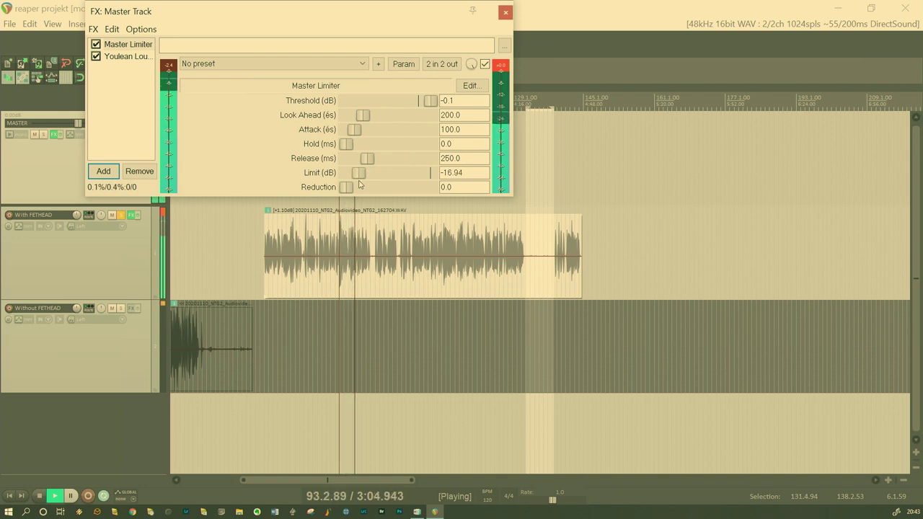
{"action": "left_click_drag", "start_coordinate": [359, 185], "coordinate": [436, 188]}
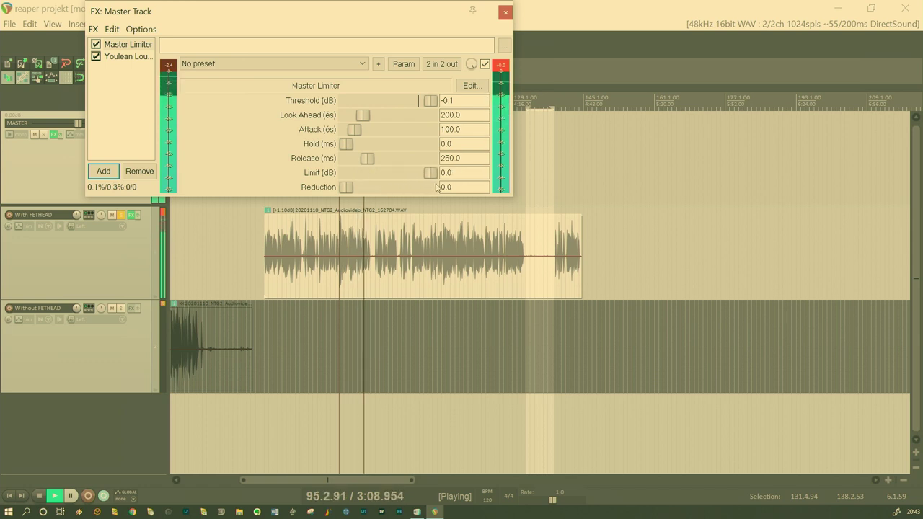
{"action": "key", "text": "space"}
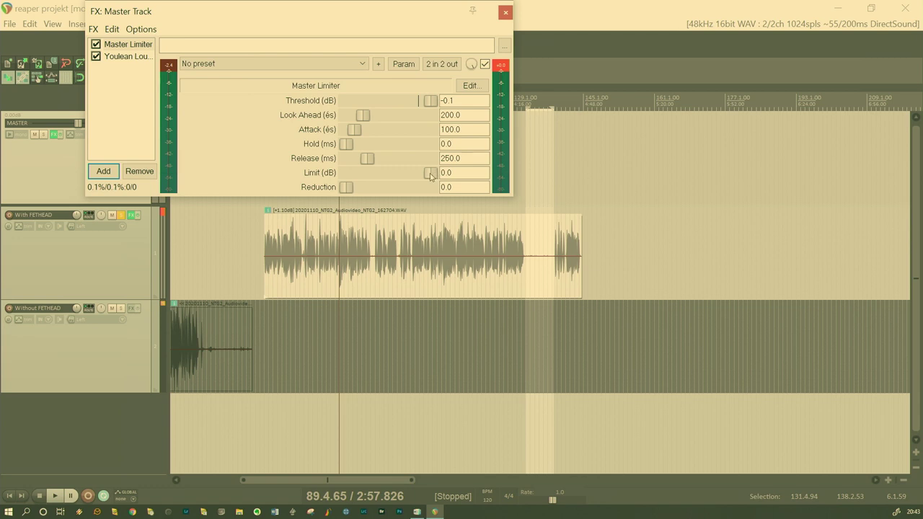
Step: Set the Master Limiter's limit to -0.1 dB and its threshold to -3.0 dB
{"action": "left_click_drag", "start_coordinate": [431, 176], "coordinate": [426, 178]}
{"action": "double_click", "coordinate": [427, 178]}
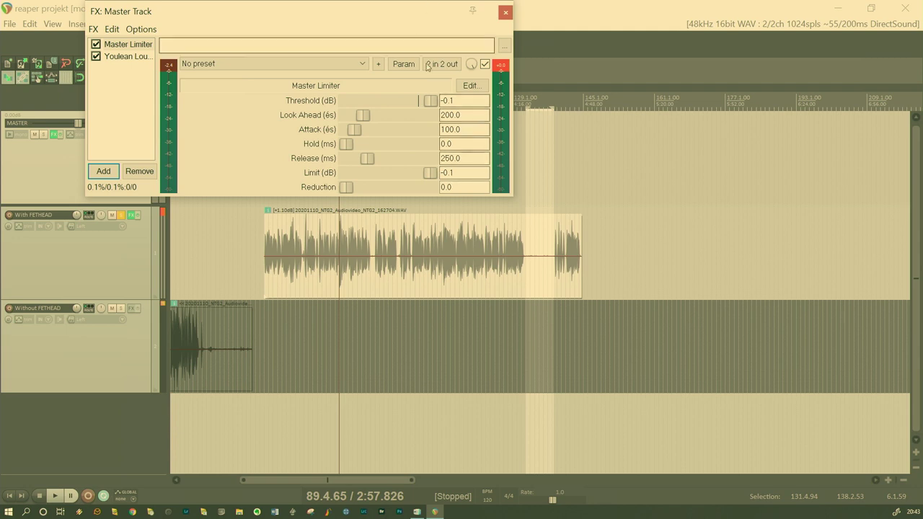
{"action": "left_click_drag", "start_coordinate": [431, 101], "coordinate": [418, 101]}
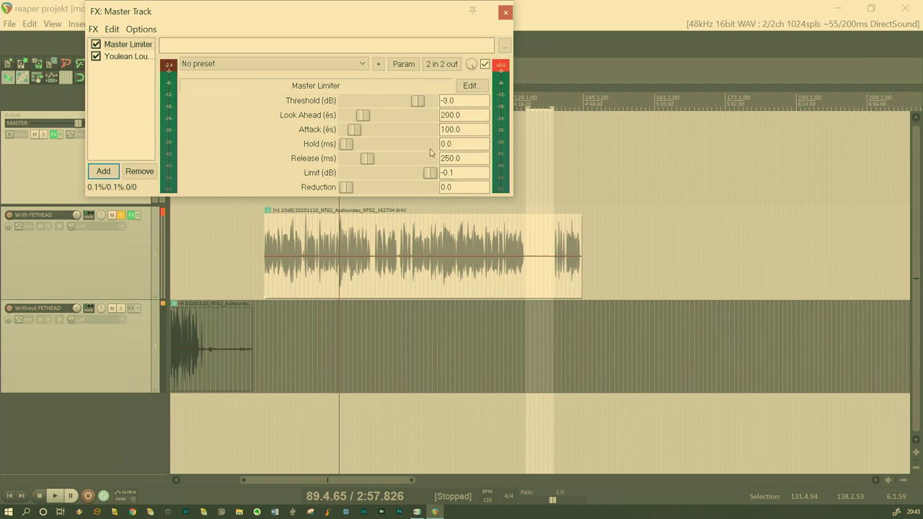
Step: Play the limited mix, check its loudness in Youlean Loudness Meter 2, reset the meter, and return to the Master Limiter
{"action": "key", "text": "space"}
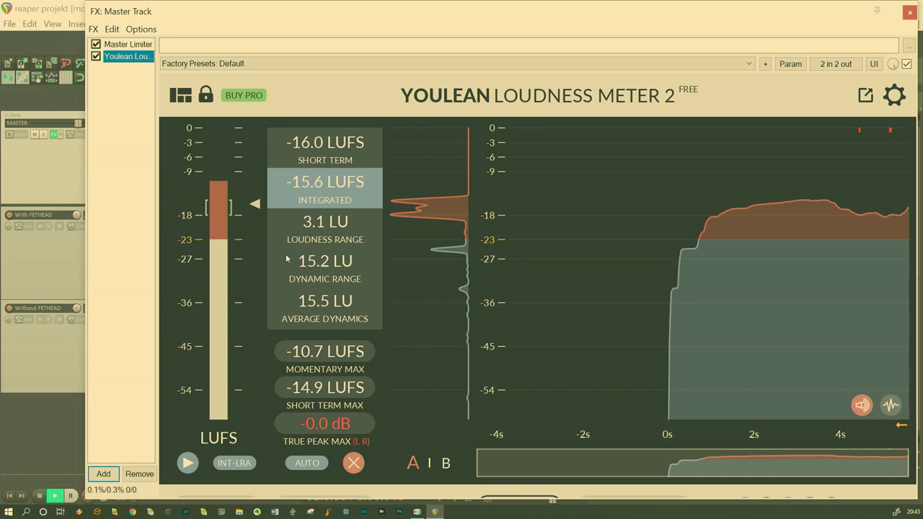
{"action": "left_click", "coordinate": [353, 464]}
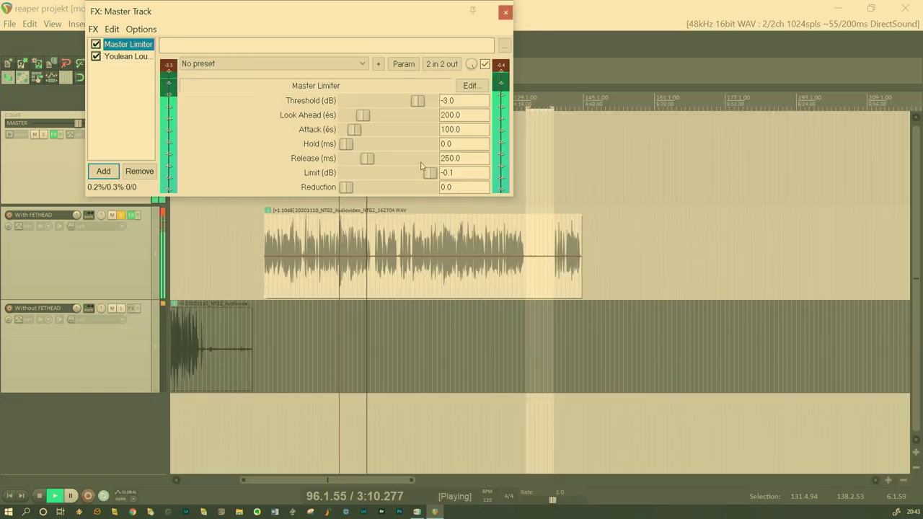
{"action": "left_click", "coordinate": [127, 44]}
{"action": "key", "text": "space"}
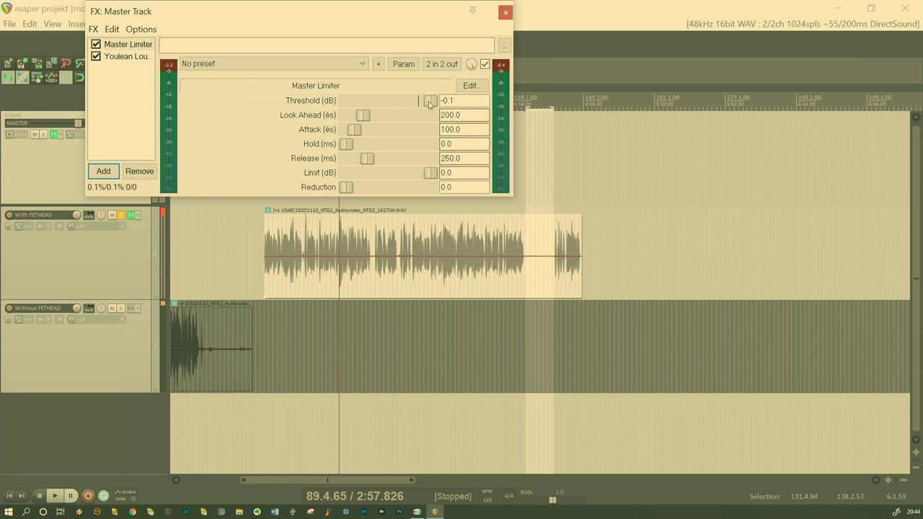
Step: Link the Master Limiter's threshold to its own Limit (dB) parameter using parameter modulation
{"action": "left_click", "coordinate": [406, 65]}
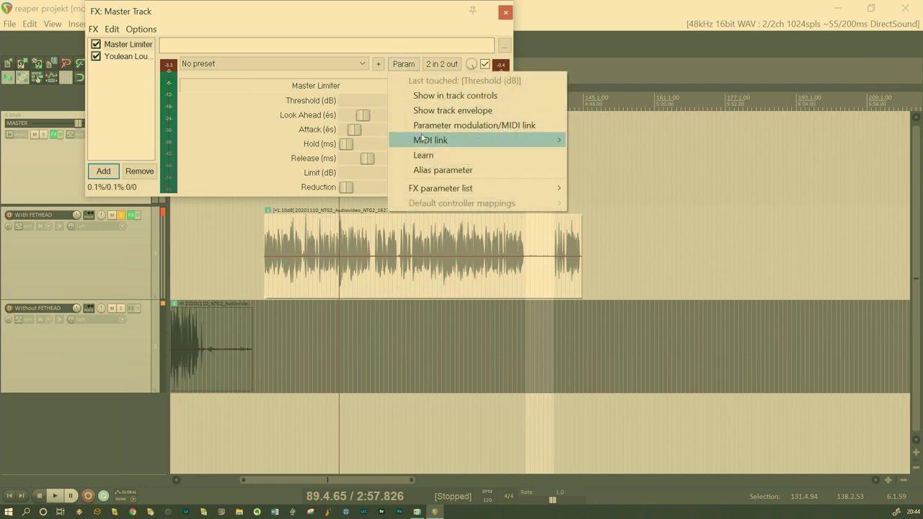
{"action": "left_click", "coordinate": [440, 123]}
{"action": "left_click", "coordinate": [16, 123]}
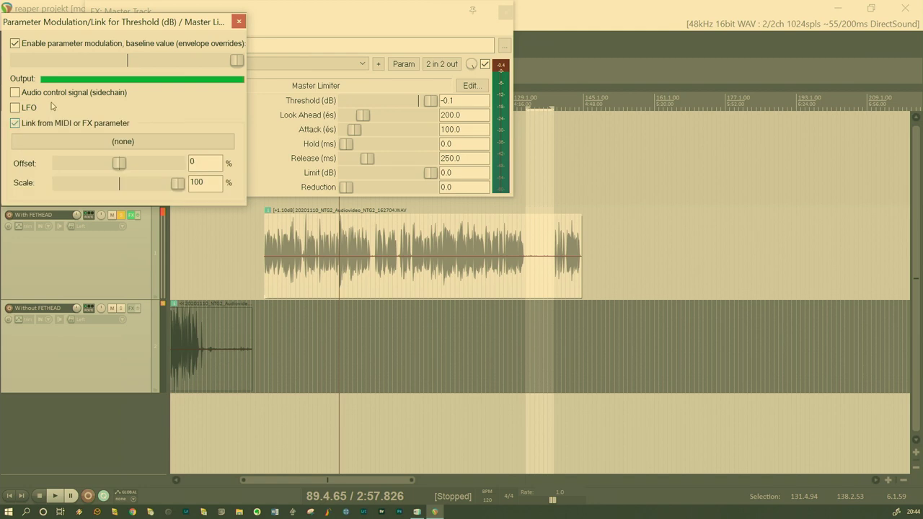
{"action": "left_click", "coordinate": [82, 144]}
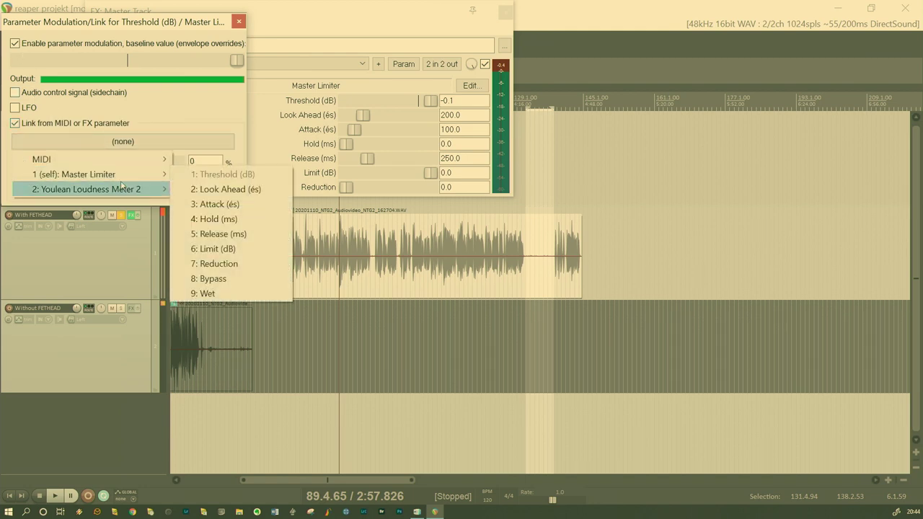
{"action": "mouse_move", "coordinate": [113, 174]}
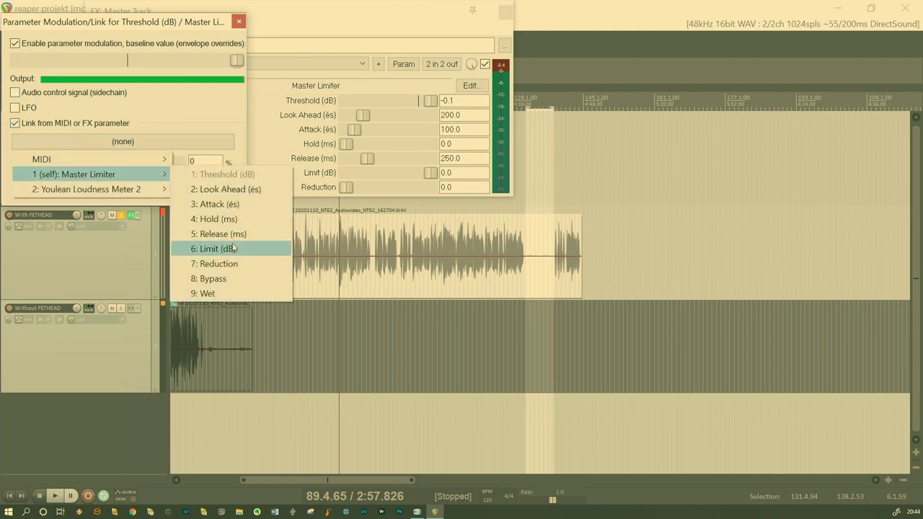
{"action": "left_click", "coordinate": [273, 248]}
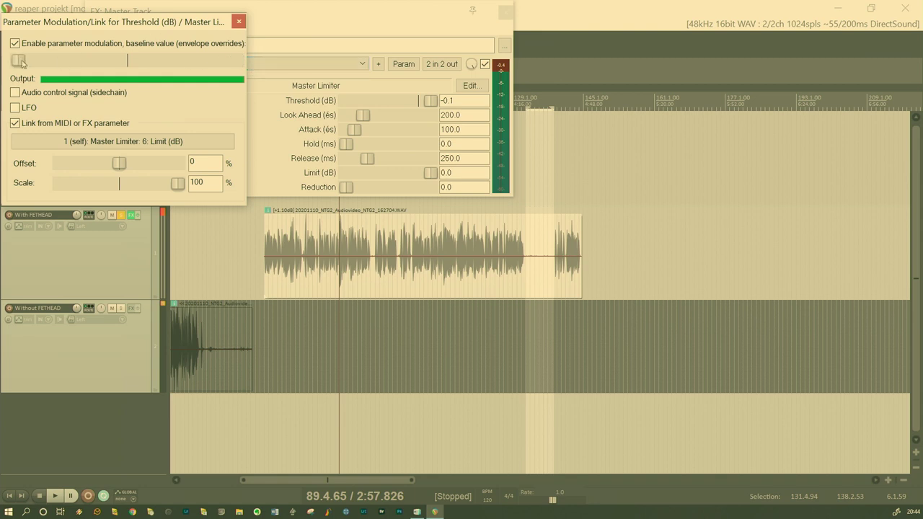
{"action": "left_click", "coordinate": [238, 21]}
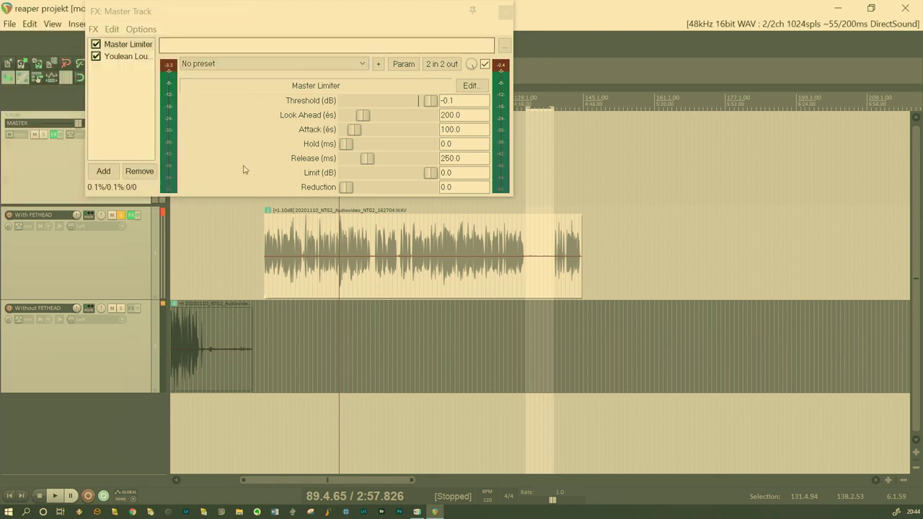
Step: Lower the Master Limiter's limit to -2.96 dB during playback to test its link with the threshold
{"action": "left_click_drag", "start_coordinate": [428, 175], "coordinate": [427, 175]}
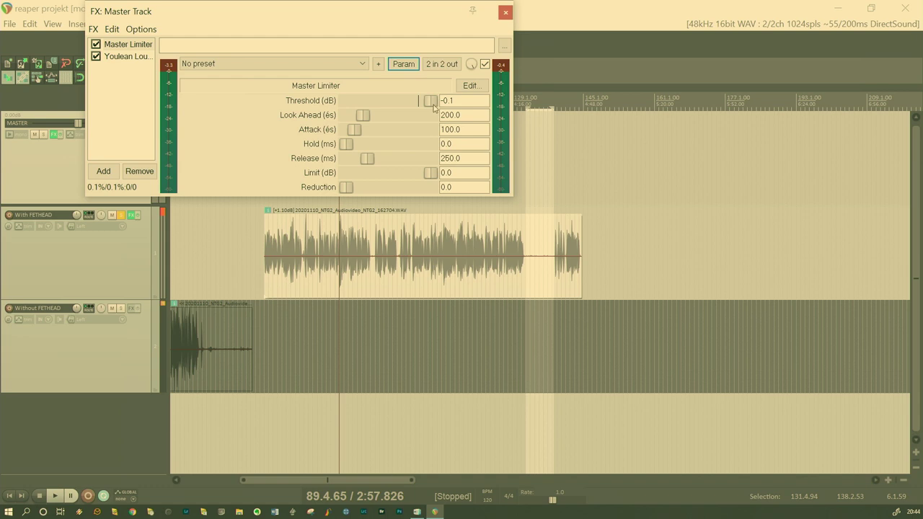
{"action": "key", "text": "space"}
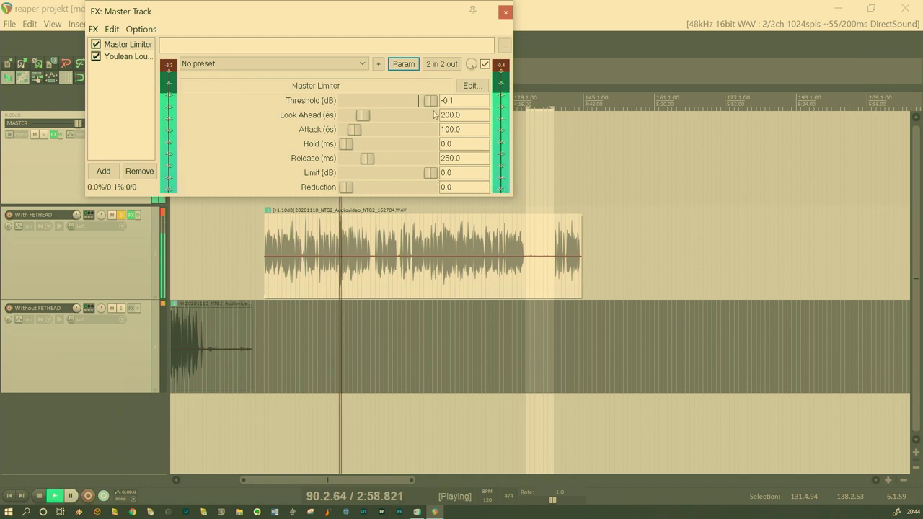
{"action": "mouse_move", "coordinate": [431, 103]}
{"action": "left_mouse_down"}
{"action": "mouse_move", "coordinate": [418, 105]}
{"action": "mouse_move", "coordinate": [429, 101]}
{"action": "left_mouse_up"}
{"action": "left_click_drag", "start_coordinate": [431, 173], "coordinate": [433, 180]}
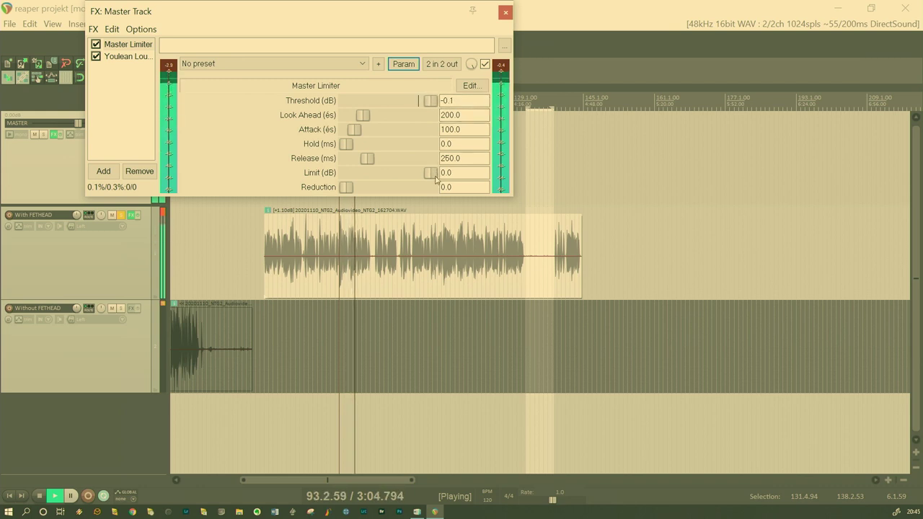
{"action": "left_click_drag", "start_coordinate": [434, 180], "coordinate": [422, 179]}
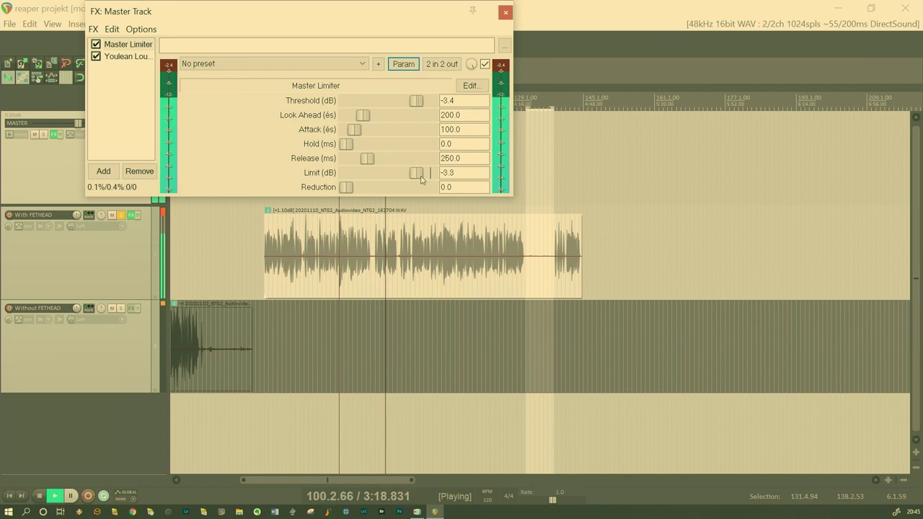
{"action": "left_click_drag", "start_coordinate": [422, 180], "coordinate": [423, 181]}
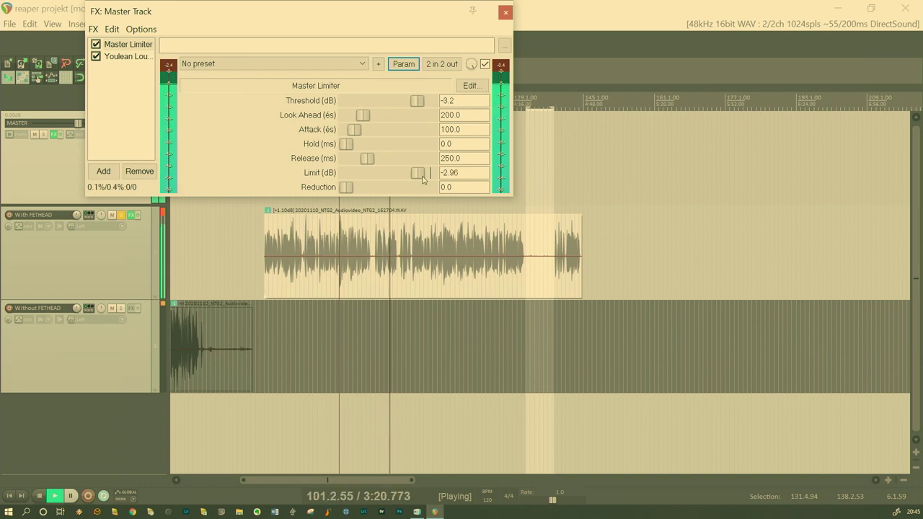
Step: Lower the Master Limiter's limit to -3.64 dB and float Youlean Loudness Meter 2 in its own window beside the limiter
{"action": "left_click_drag", "start_coordinate": [424, 180], "coordinate": [415, 180]}
{"action": "left_click", "coordinate": [106, 57]}
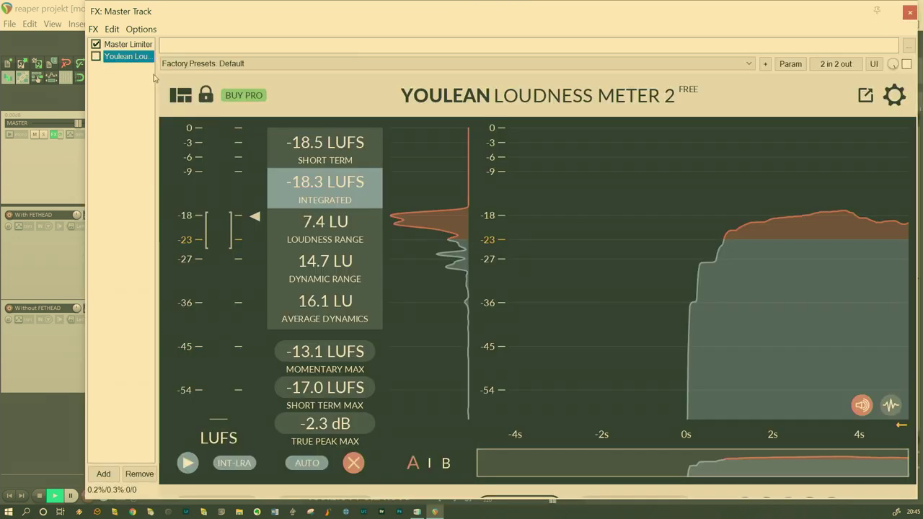
{"action": "left_click", "coordinate": [96, 56]}
{"action": "left_click", "coordinate": [122, 44]}
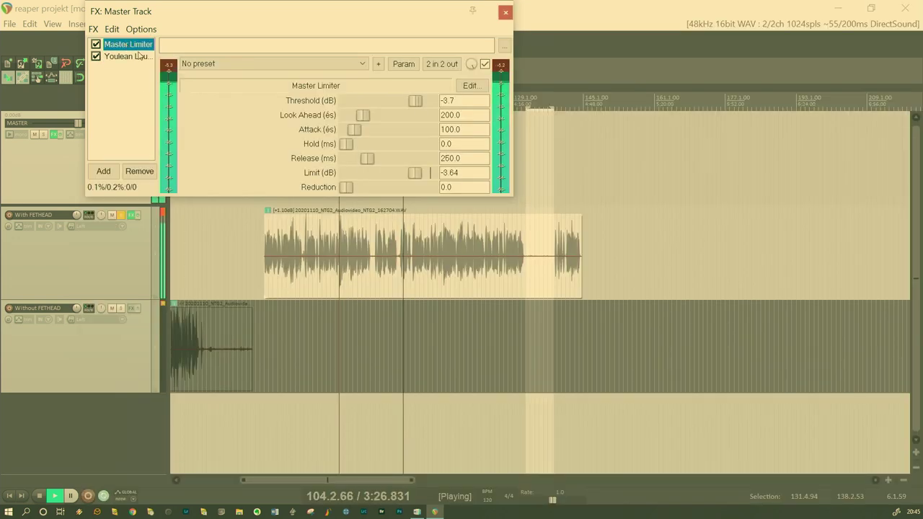
{"action": "double_click", "coordinate": [121, 57]}
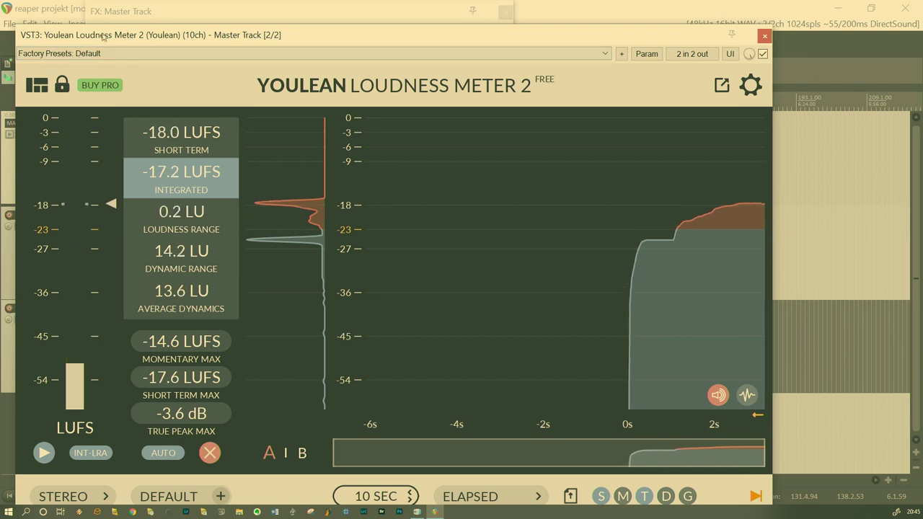
{"action": "left_click_drag", "start_coordinate": [125, 39], "coordinate": [348, 53]}
{"action": "left_click", "coordinate": [136, 45]}
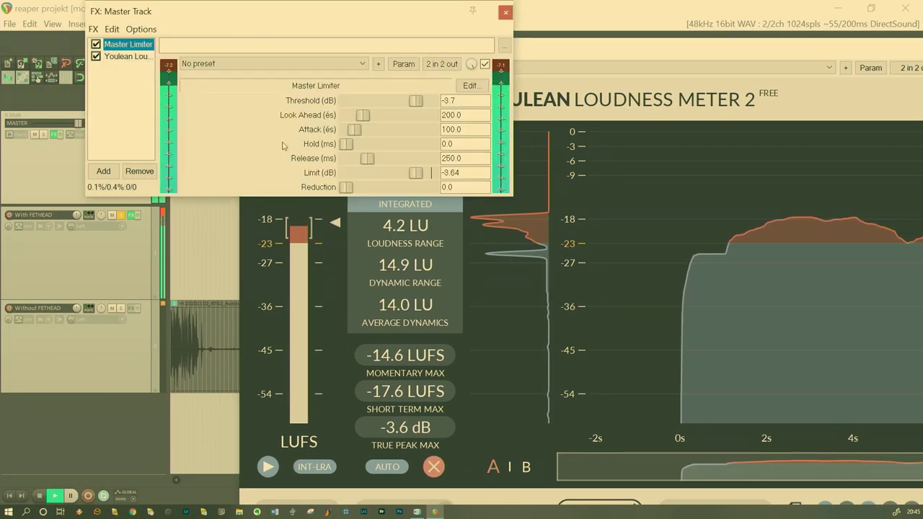
{"action": "left_click_drag", "start_coordinate": [349, 9], "coordinate": [186, 15]}
Step: Test the threshold link during playback by sweeping the Master Limiter's limit to -6.4 dB and back up to -0.22 dB
{"action": "left_click_drag", "start_coordinate": [254, 113], "coordinate": [258, 112]}
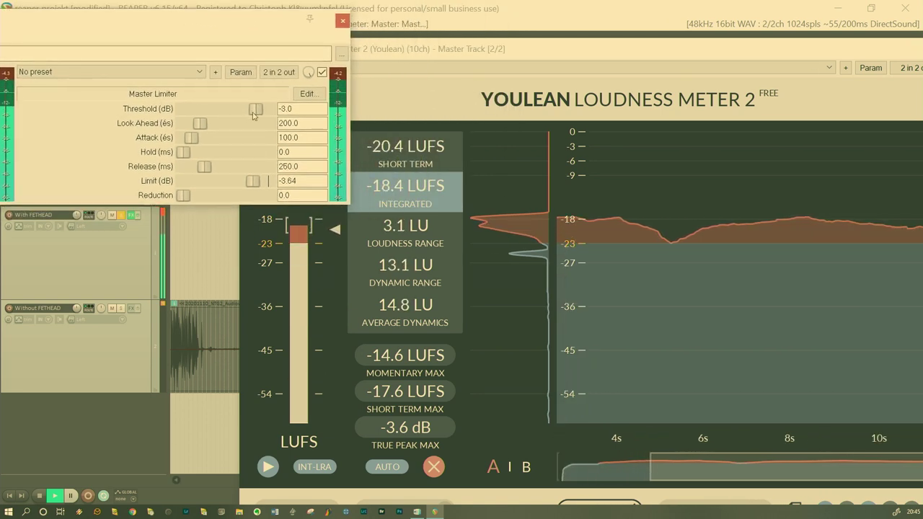
{"action": "double_click", "coordinate": [252, 185]}
{"action": "left_click_drag", "start_coordinate": [272, 185], "coordinate": [244, 186]}
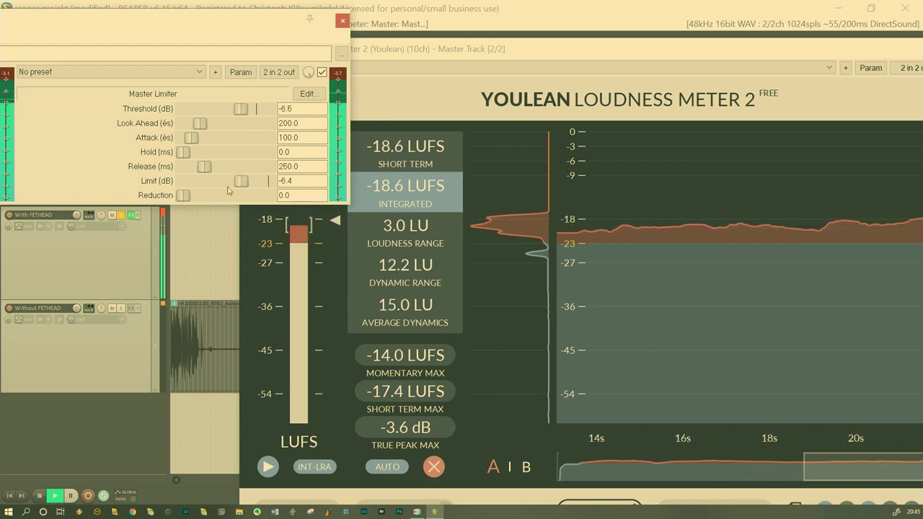
{"action": "left_click_drag", "start_coordinate": [238, 187], "coordinate": [273, 186]}
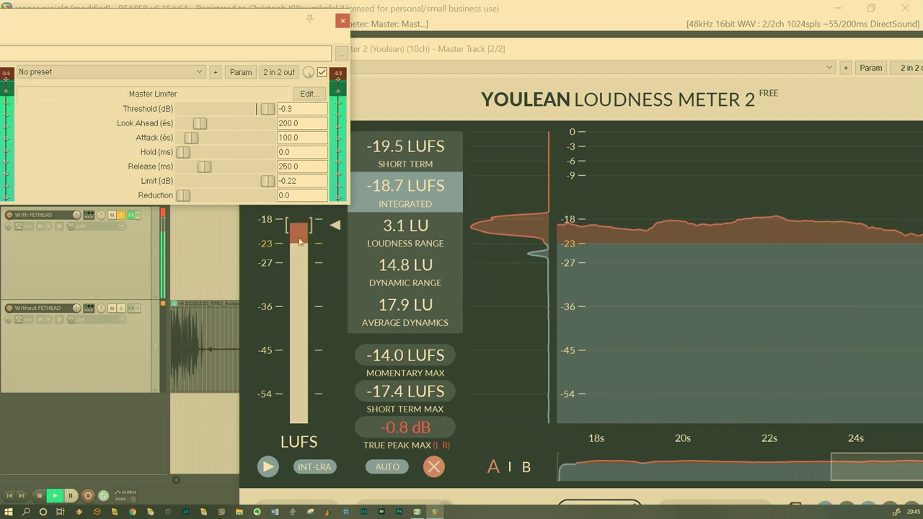
Step: Reset the loudness meter and replay the voice with the linked limit set to -2.81 dB, then to -2.03 dB
{"action": "left_click", "coordinate": [433, 467]}
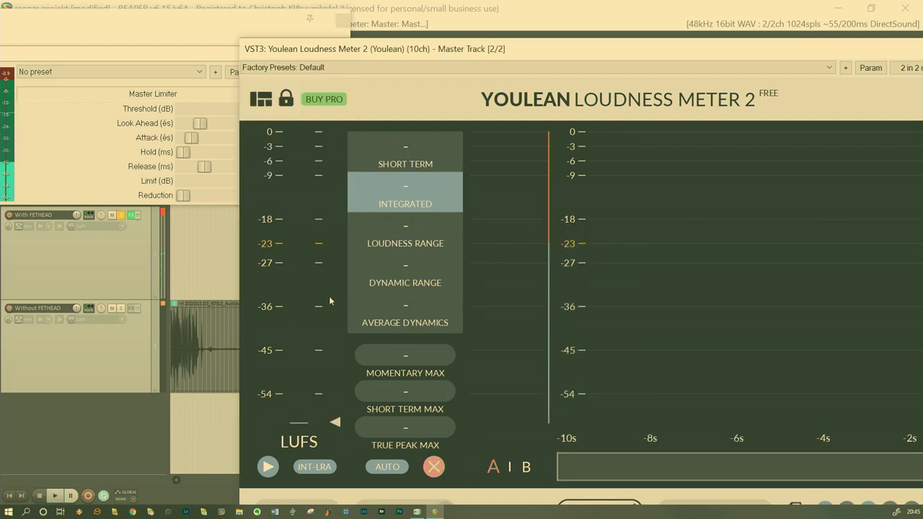
{"action": "left_click", "coordinate": [227, 52]}
{"action": "key", "text": "space"}
{"action": "left_click_drag", "start_coordinate": [267, 186], "coordinate": [256, 188]}
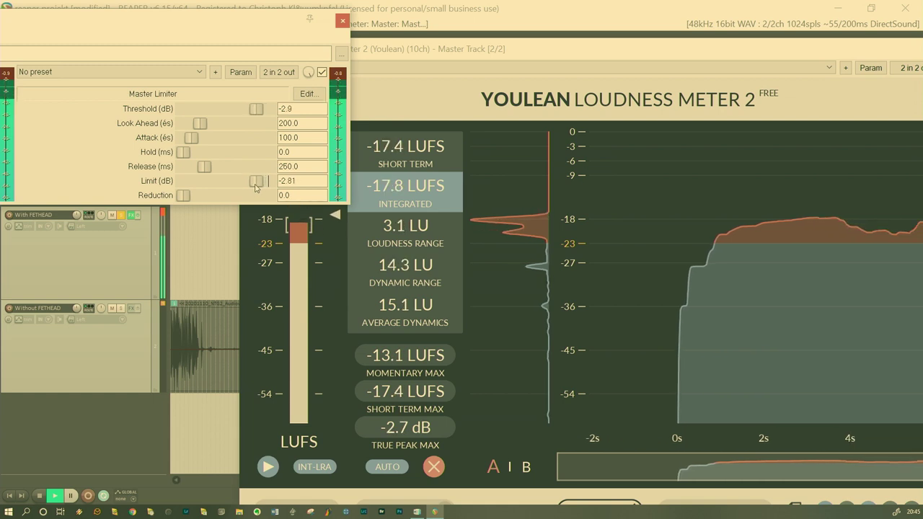
{"action": "left_click_drag", "start_coordinate": [254, 188], "coordinate": [257, 189]}
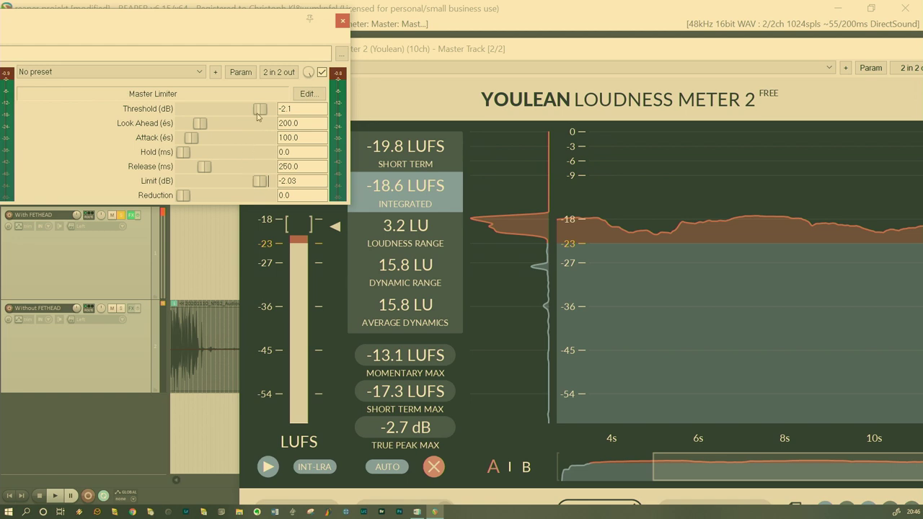
Step: Remove the FX parameter link from the Master Limiter's threshold in its parameter modulation settings
{"action": "left_click", "coordinate": [241, 72]}
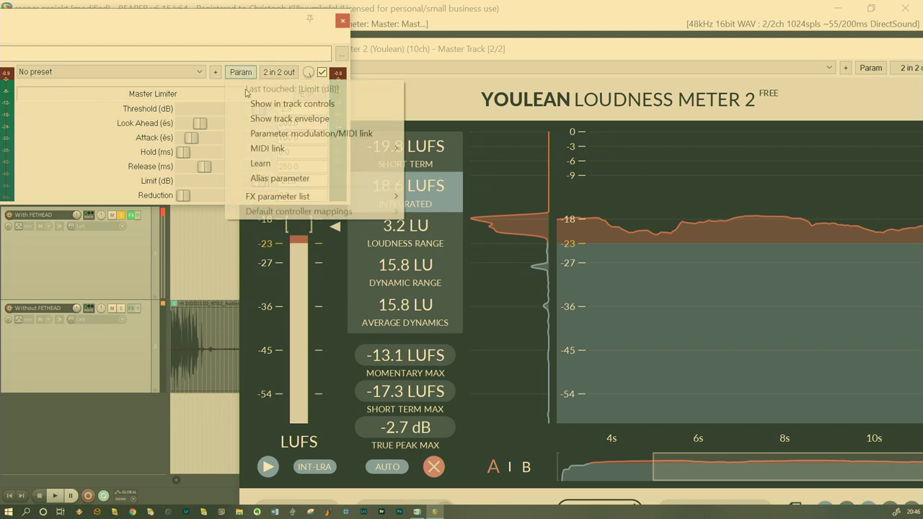
{"action": "left_click", "coordinate": [124, 153]}
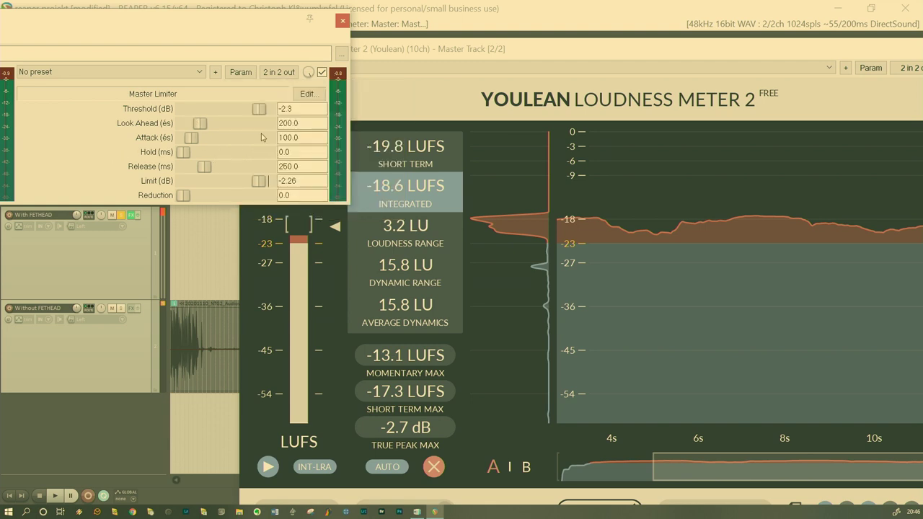
{"action": "left_click", "coordinate": [247, 74]}
{"action": "left_click", "coordinate": [307, 133]}
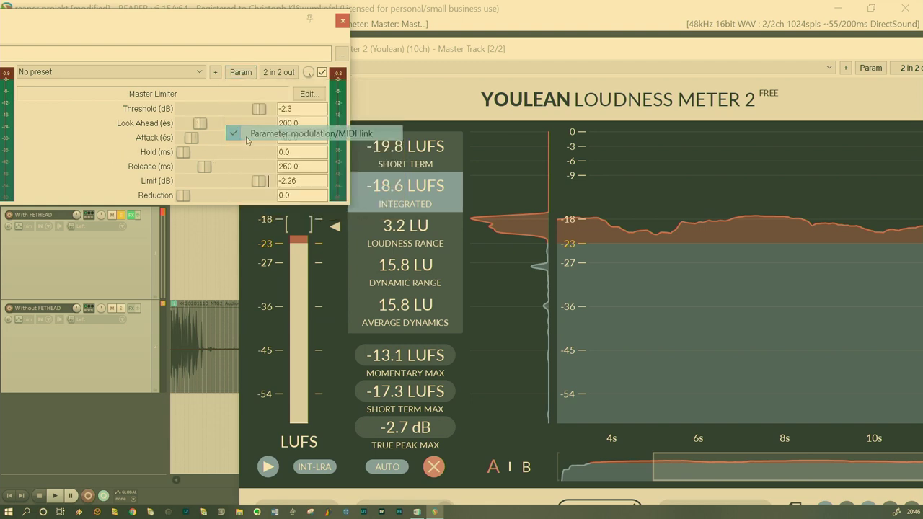
{"action": "left_click", "coordinate": [25, 125]}
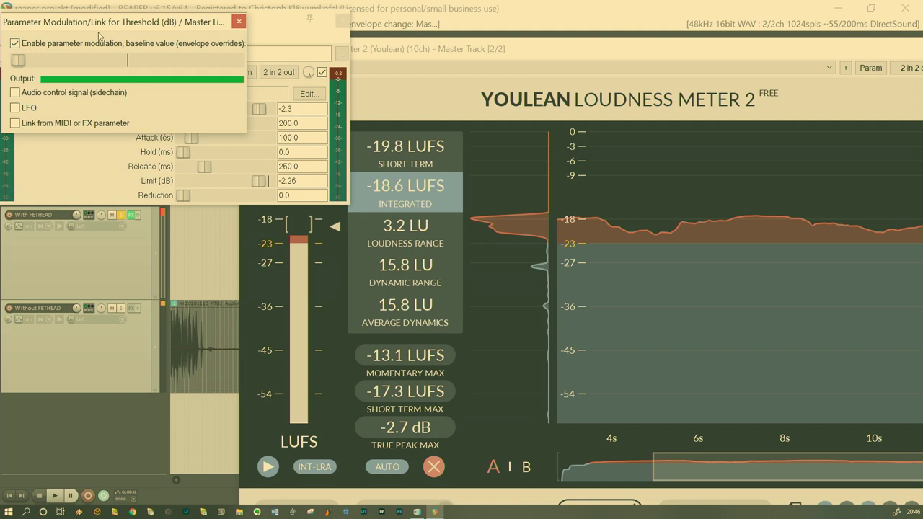
{"action": "left_click", "coordinate": [240, 21]}
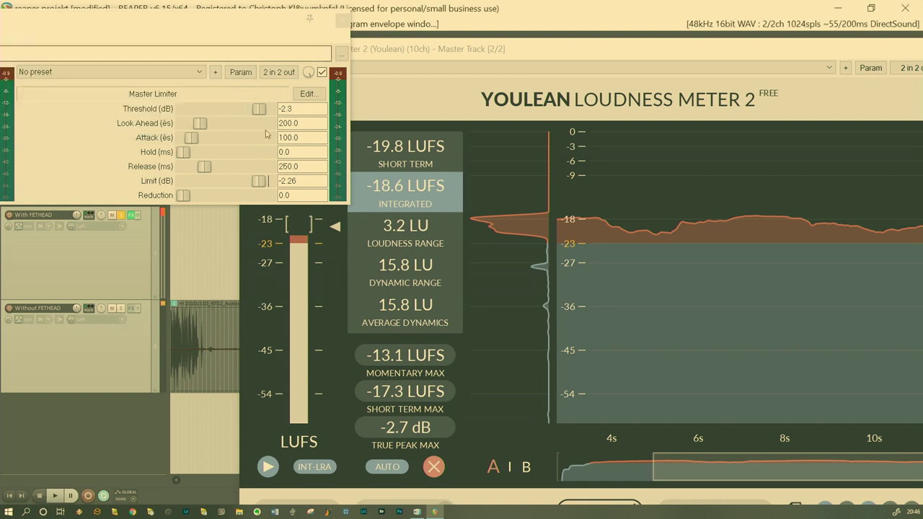
Step: Reset the Master Limiter's limit to -0.1 dB and restart playback with a cleared loudness meter
{"action": "double_click", "coordinate": [257, 182]}
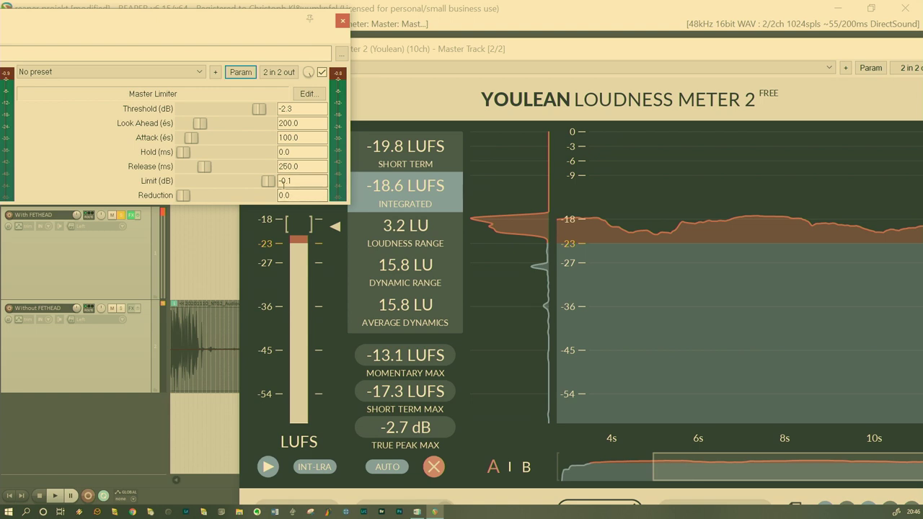
{"action": "key", "text": "space"}
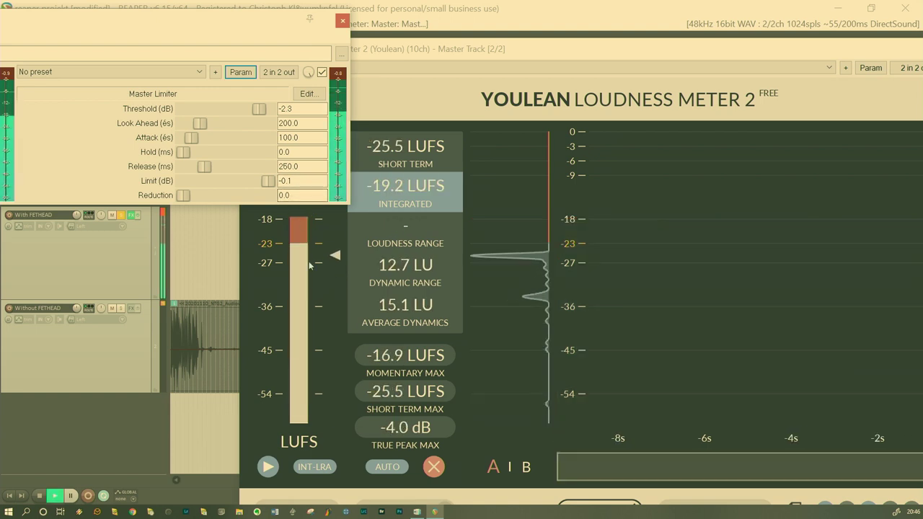
{"action": "left_click", "coordinate": [434, 467]}
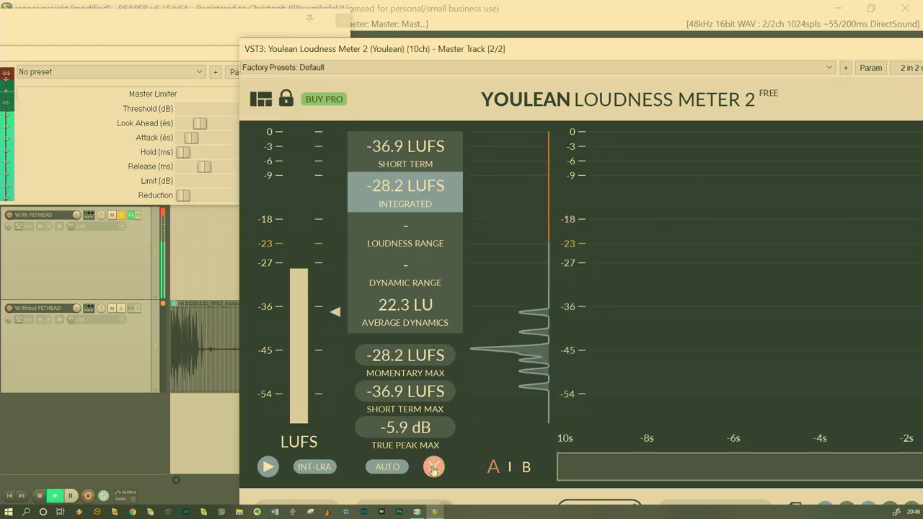
{"action": "left_click", "coordinate": [195, 101]}
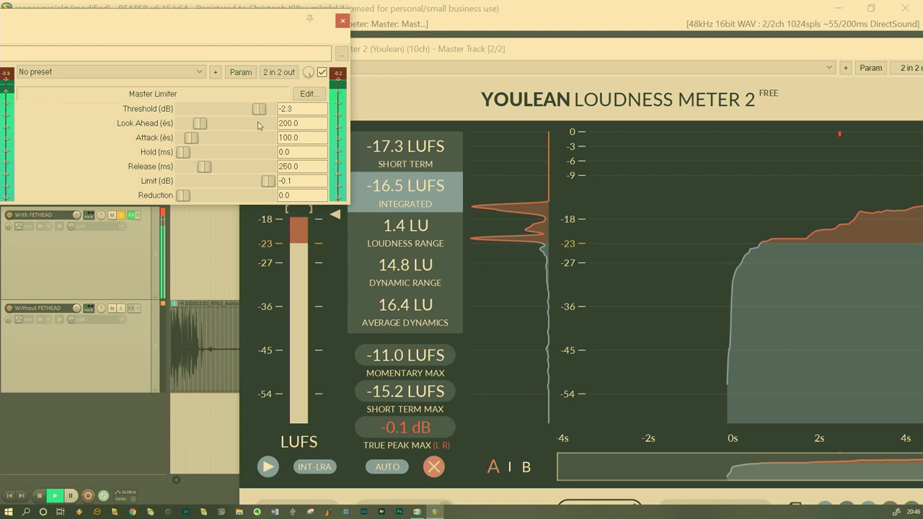
Step: Set the Master Limiter's threshold to -6.7 dB and its limit to -1.0 dB during playback
{"action": "left_click_drag", "start_coordinate": [257, 113], "coordinate": [242, 114]}
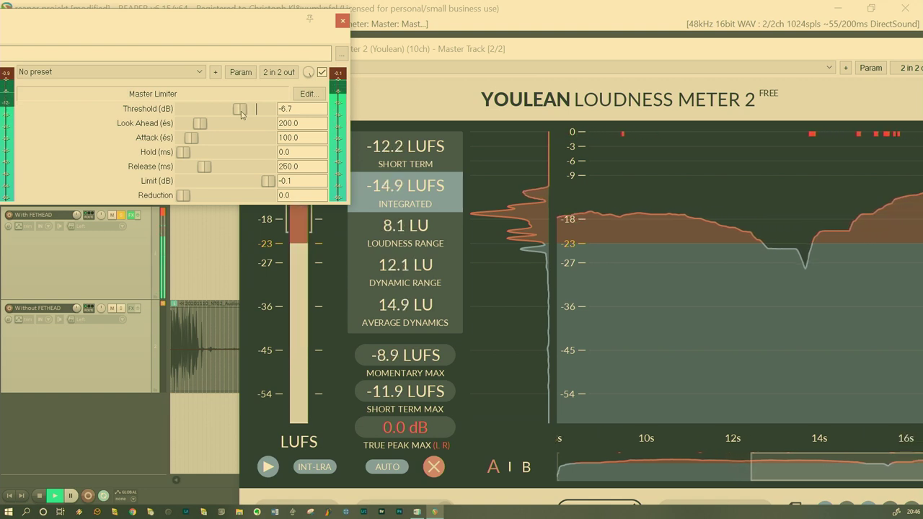
{"action": "left_click_drag", "start_coordinate": [243, 114], "coordinate": [242, 114]}
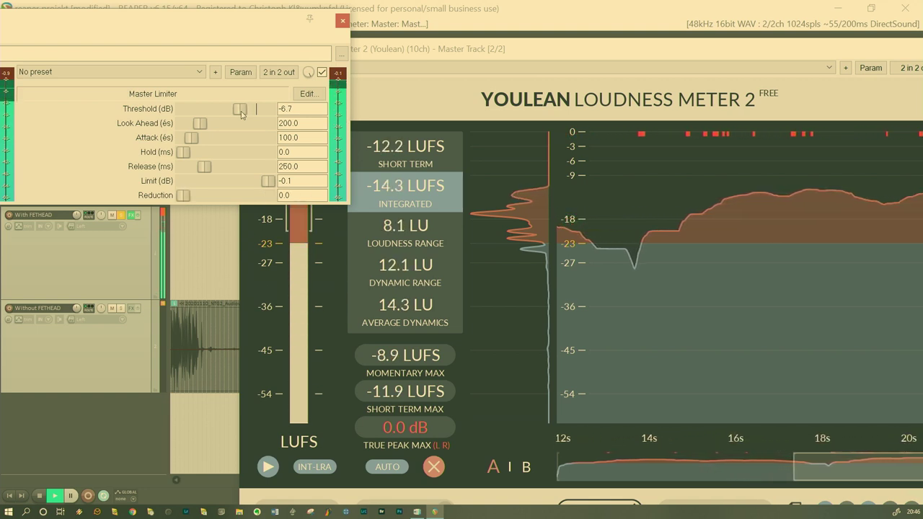
{"action": "left_click_drag", "start_coordinate": [268, 182], "coordinate": [263, 186]}
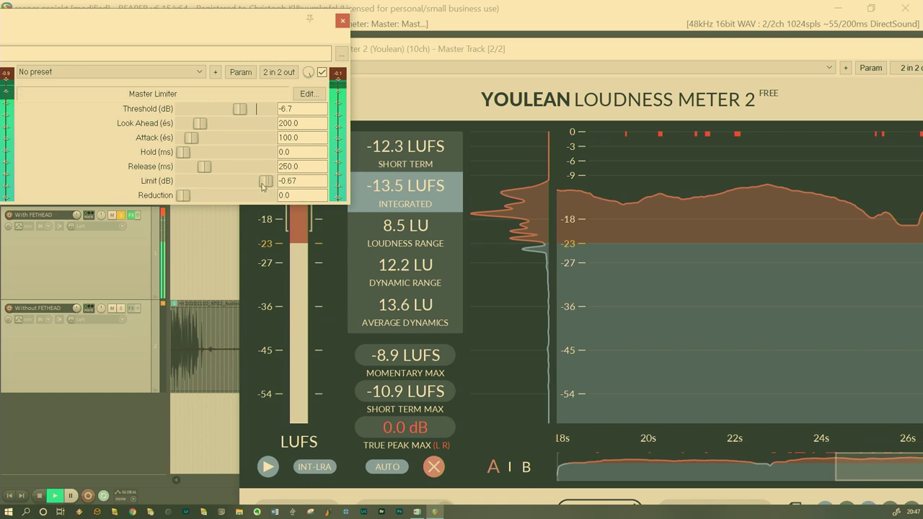
{"action": "left_click_drag", "start_coordinate": [263, 187], "coordinate": [263, 187]}
{"action": "left_click_drag", "start_coordinate": [262, 186], "coordinate": [261, 186]}
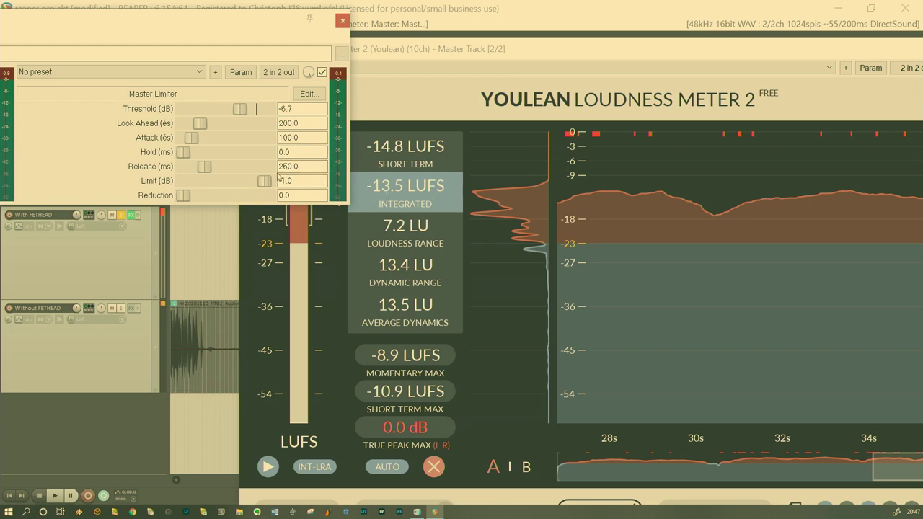
Step: Close the master track's FX chain and the floating loudness meter window
{"action": "left_click_drag", "start_coordinate": [267, 18], "coordinate": [289, 19]}
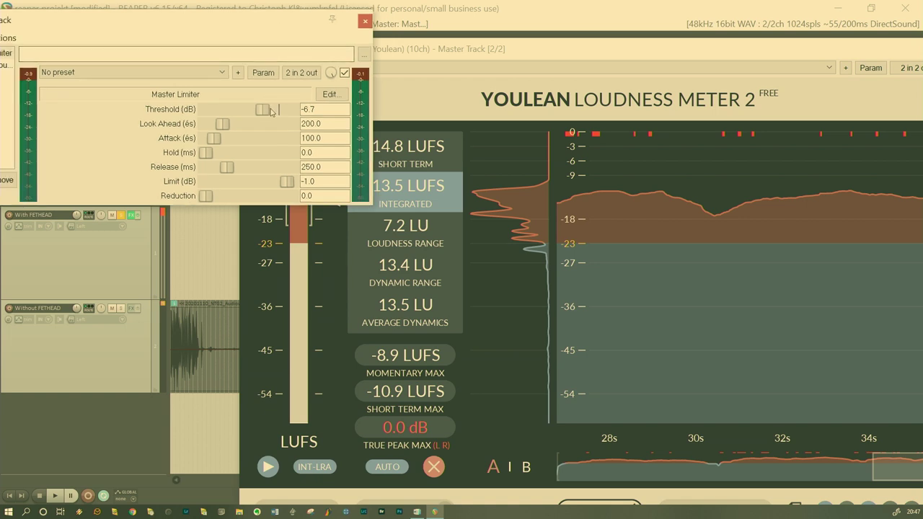
{"action": "left_click", "coordinate": [365, 22]}
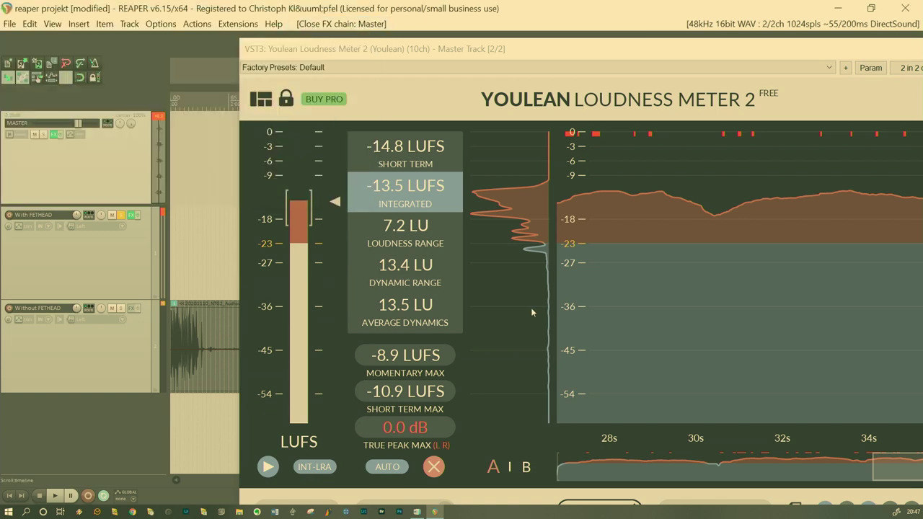
{"action": "left_click_drag", "start_coordinate": [763, 50], "coordinate": [606, 40]}
{"action": "left_click", "coordinate": [832, 40]}
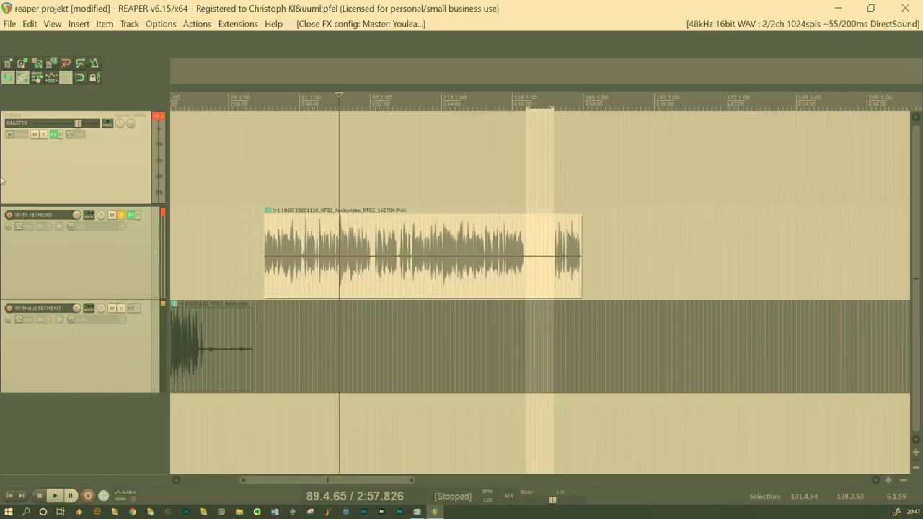
Step: Listen to the With FETHEAD voice with both the master's and the track's effects bypassed
{"action": "left_click", "coordinate": [54, 135]}
{"action": "left_click", "coordinate": [365, 21]}
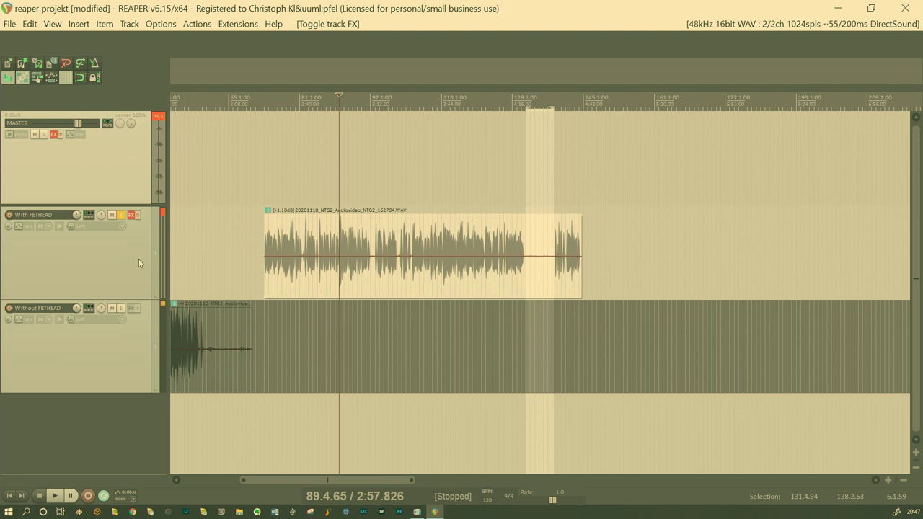
{"action": "key", "text": "space"}
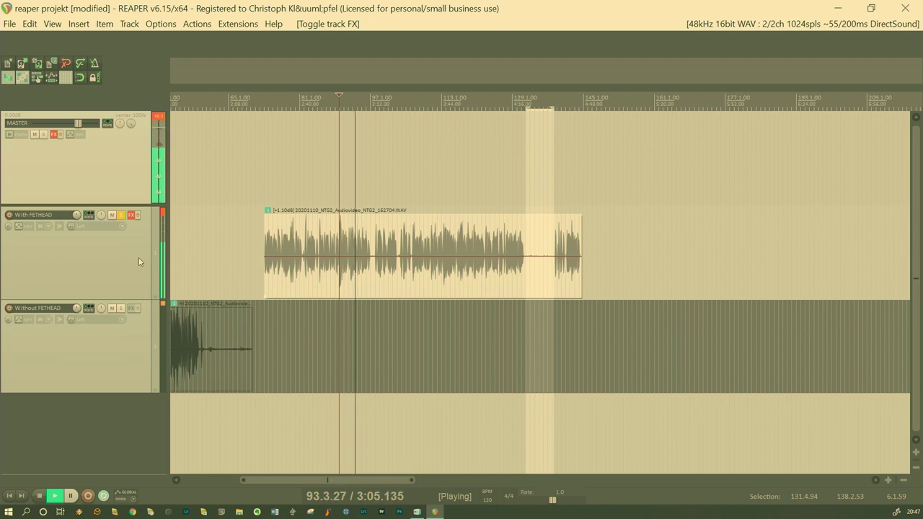
{"action": "key", "text": "space"}
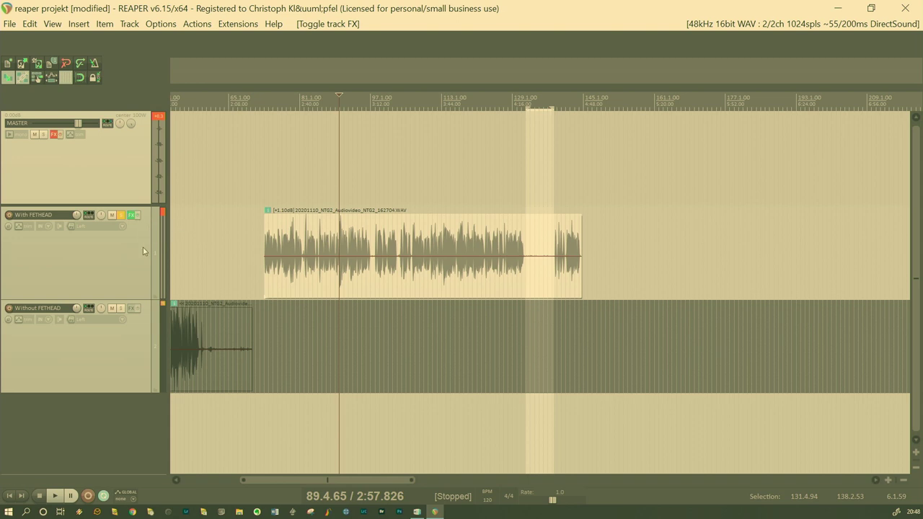
Step: Listen to the voice with the track's effects enabled again, and once more with the master's effects enabled as well
{"action": "key", "text": "space"}
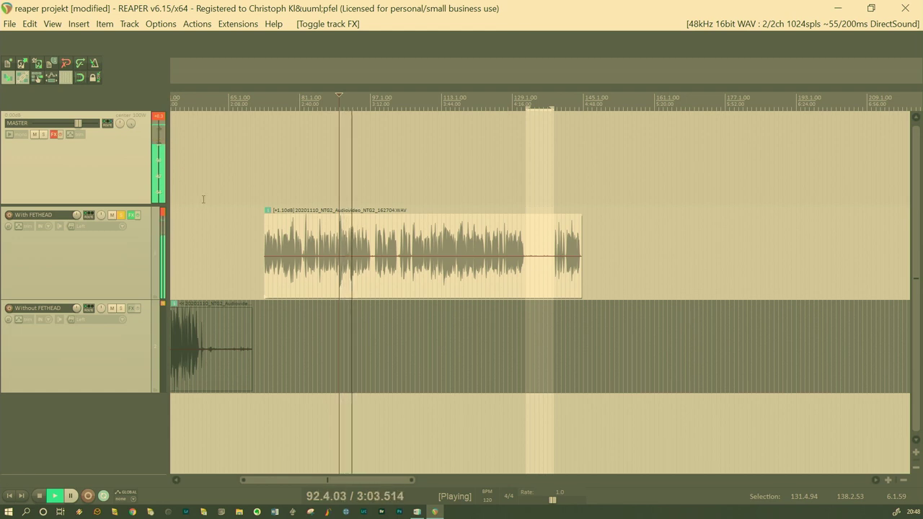
{"action": "key", "text": "space"}
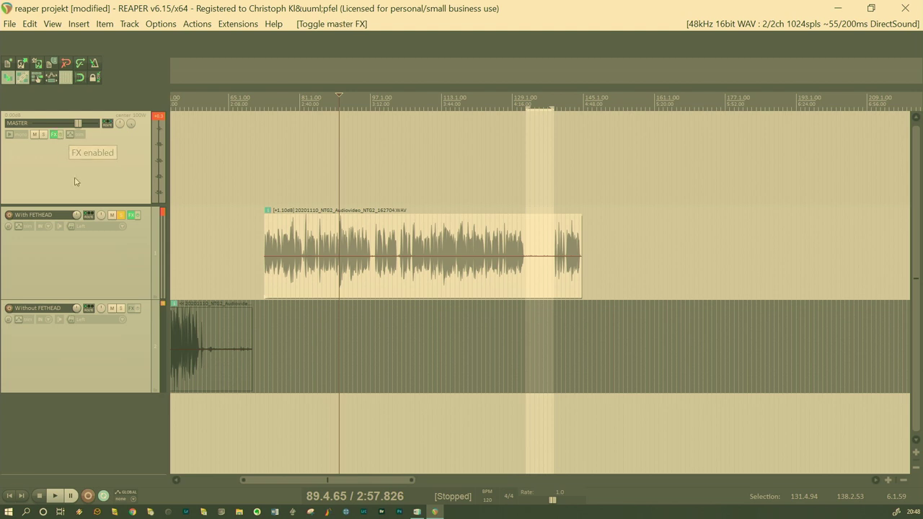
{"action": "key", "text": "space"}
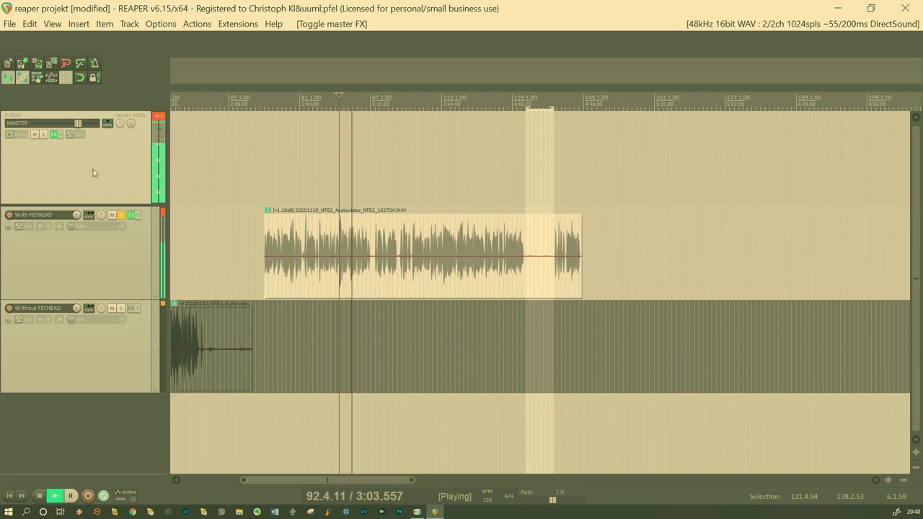
{"action": "key", "text": "space"}
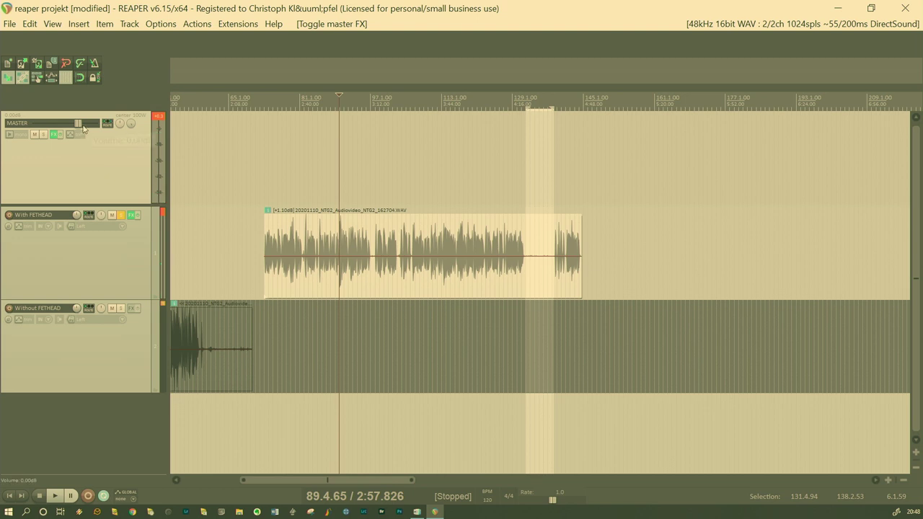
Step: Reopen the master track's FX chain on the Master Limiter and move its window over the arrangement
{"action": "right_click", "coordinate": [60, 139]}
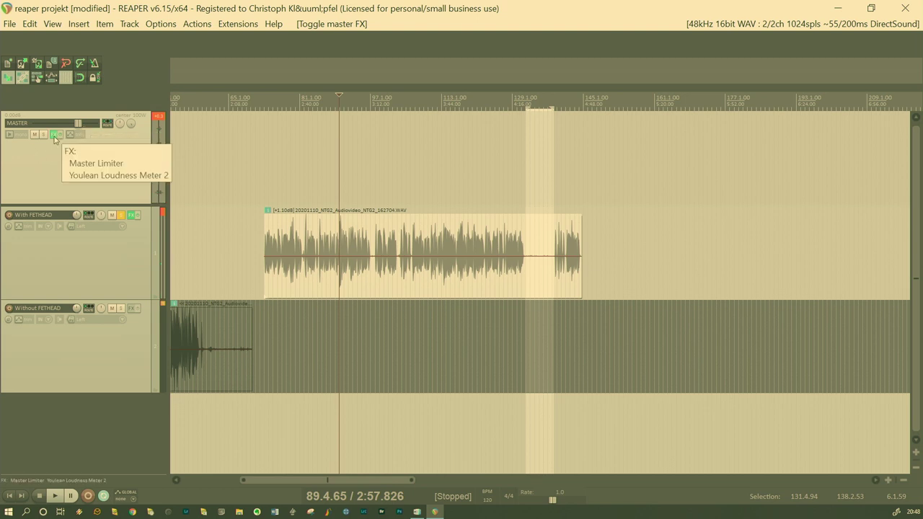
{"action": "left_click", "coordinate": [90, 165]}
{"action": "left_click_drag", "start_coordinate": [123, 20], "coordinate": [368, 54]}
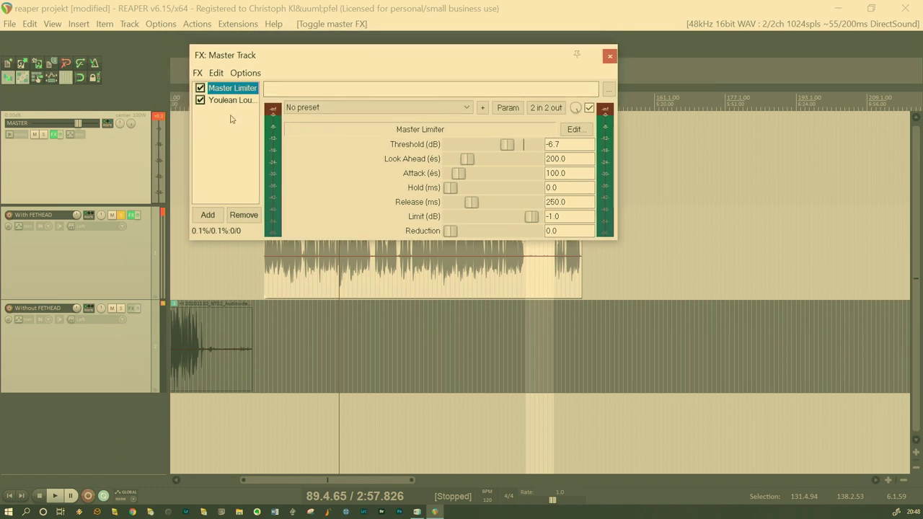
Step: Add ReaEQ to the master track's FX chain and move it ahead of the Master Limiter
{"action": "left_click", "coordinate": [217, 220]}
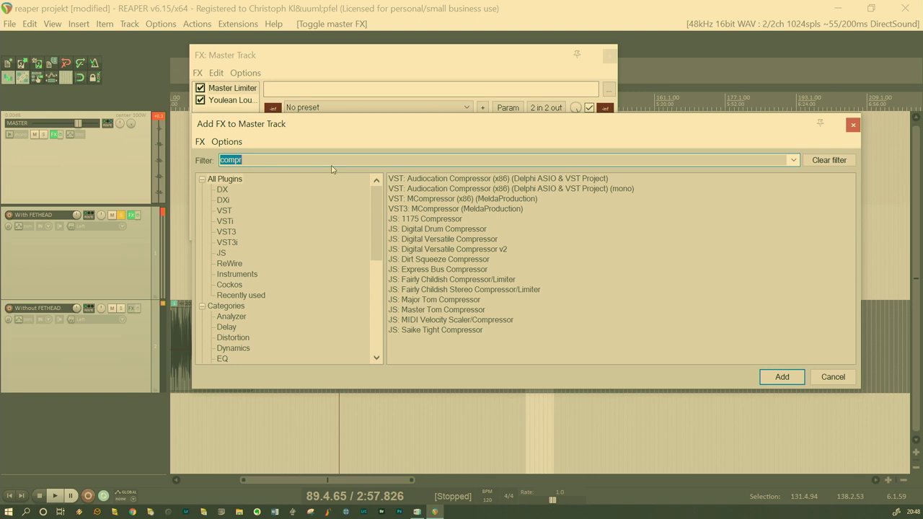
{"action": "type", "text": "eq"}
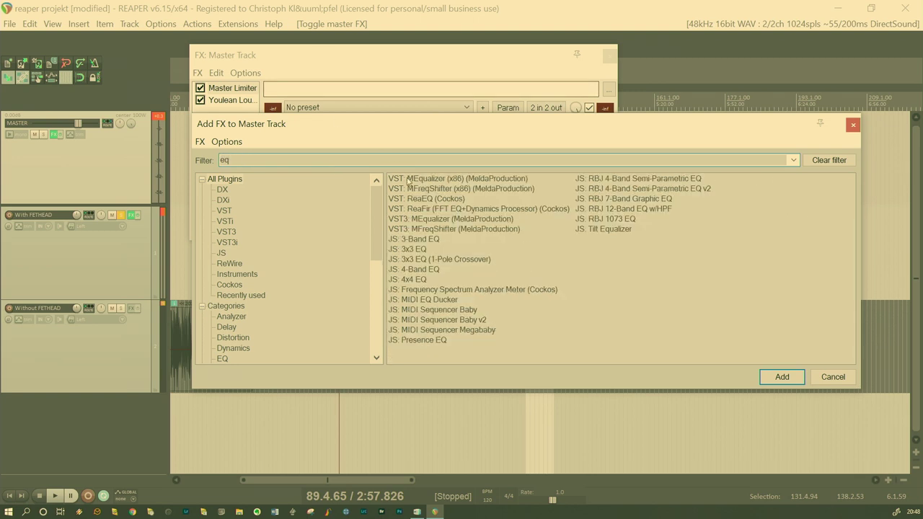
{"action": "left_click", "coordinate": [429, 199]}
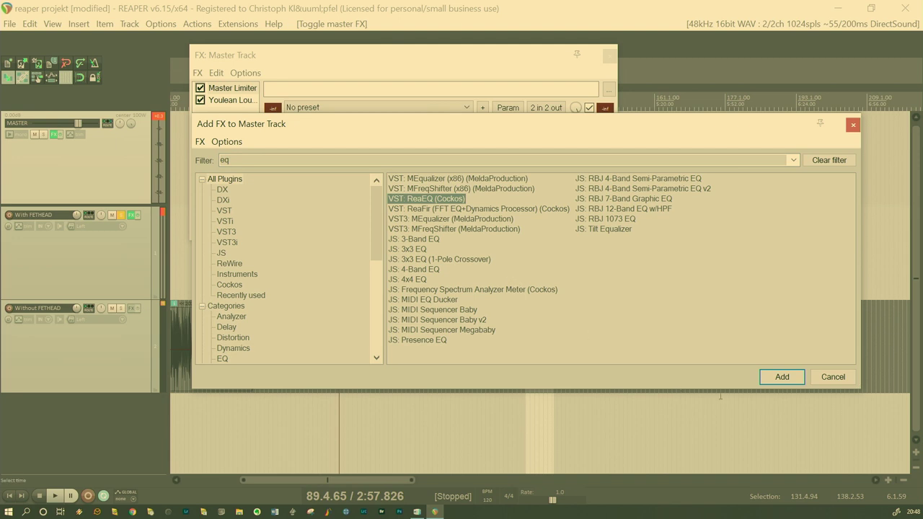
{"action": "left_click", "coordinate": [782, 378]}
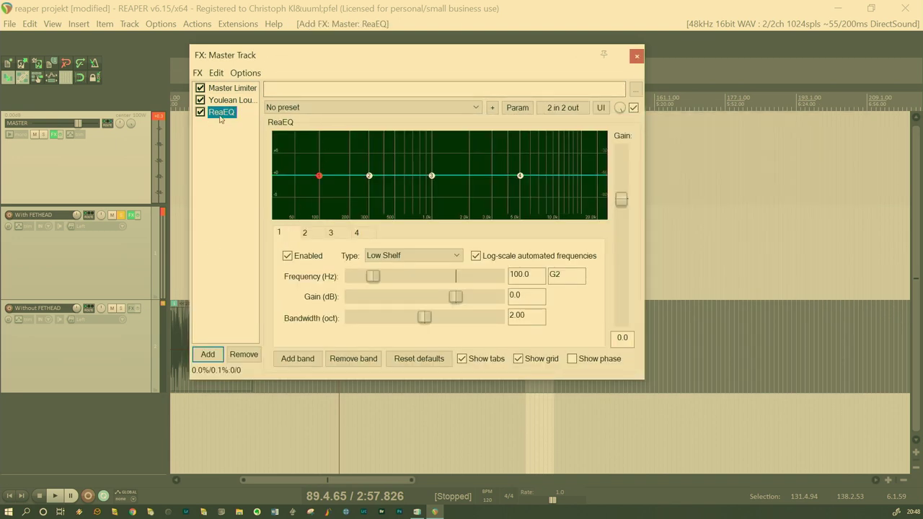
{"action": "left_click_drag", "start_coordinate": [220, 95], "coordinate": [219, 96]}
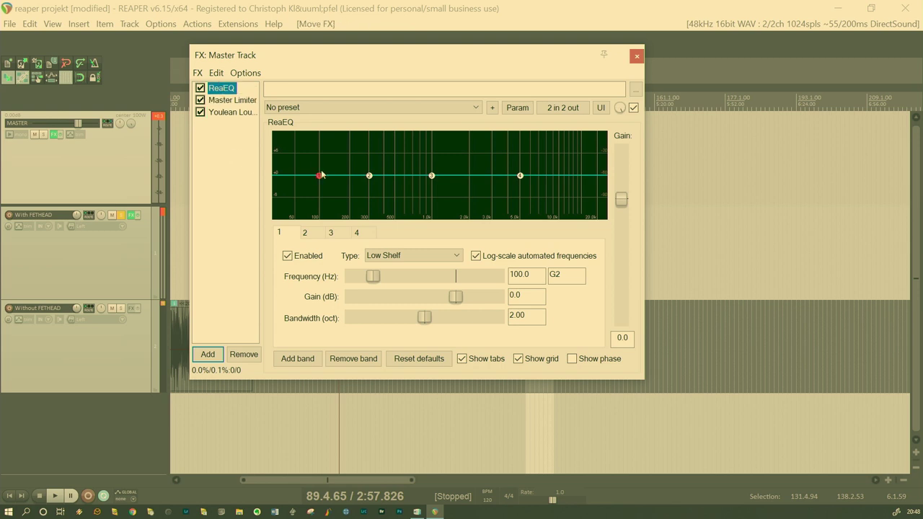
Step: Disable bands 2 and 3 of ReaEQ on the master track
{"action": "left_click", "coordinate": [305, 233]}
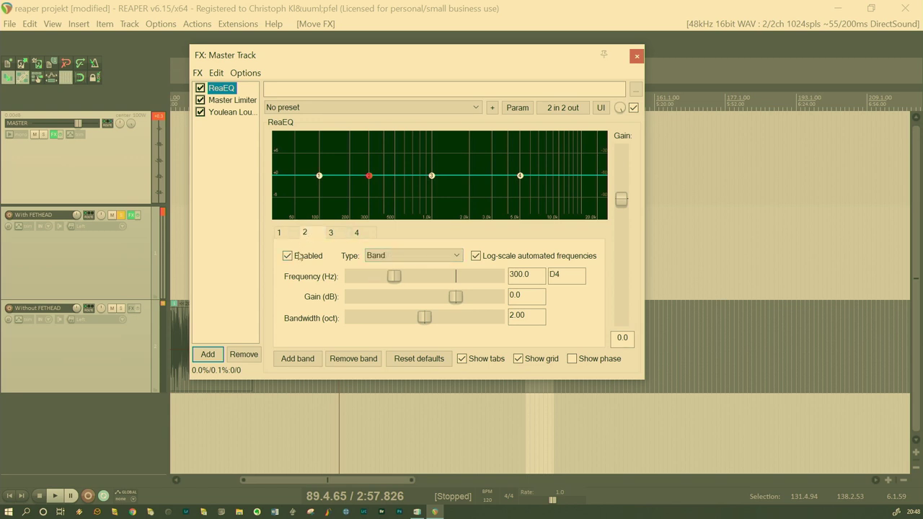
{"action": "left_click", "coordinate": [346, 234]}
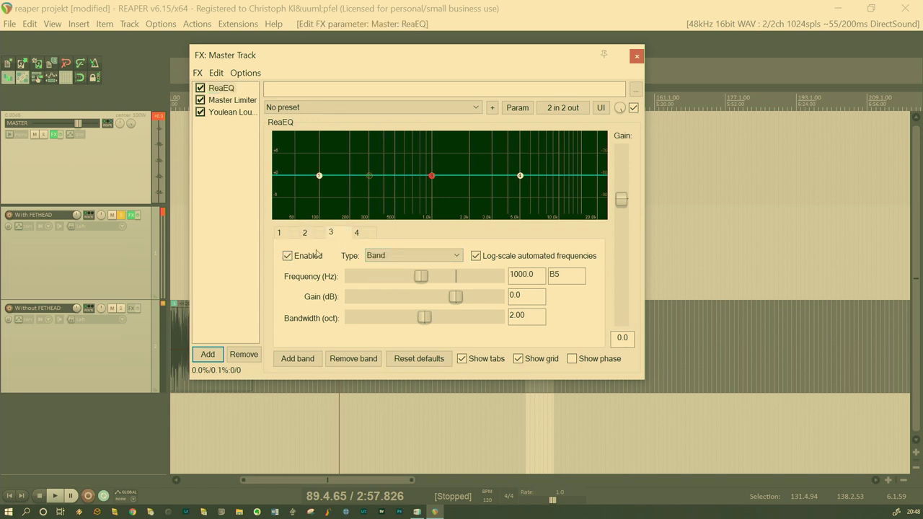
Step: Play the voice and make ReaEQ's band 4 a Band filter boosting about 1 dB around 5 kHz
{"action": "left_click", "coordinate": [357, 232]}
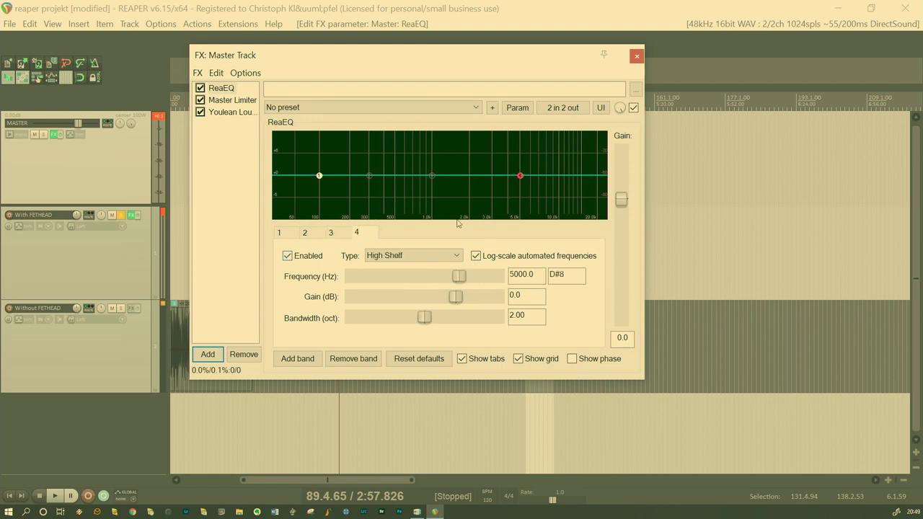
{"action": "left_click_drag", "start_coordinate": [520, 176], "coordinate": [517, 169]}
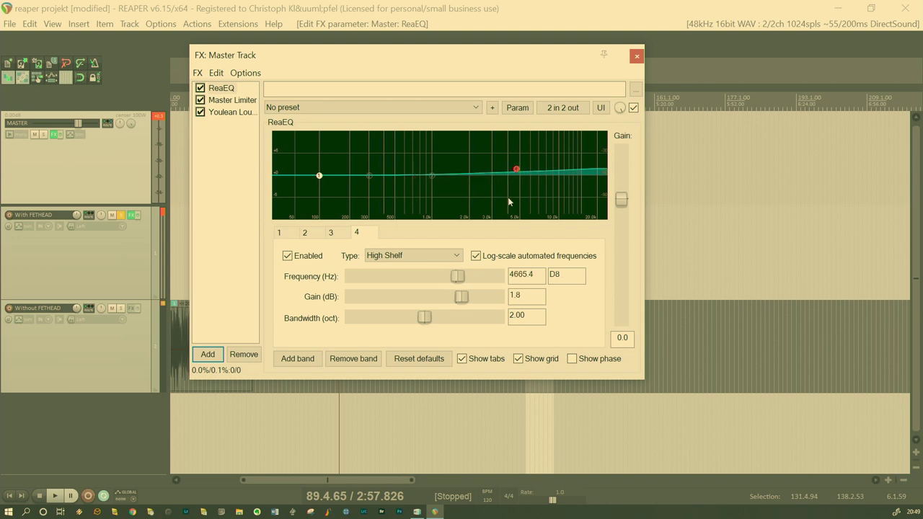
{"action": "key", "text": "space"}
{"action": "mouse_move", "coordinate": [516, 171]}
{"action": "left_mouse_down"}
{"action": "mouse_move", "coordinate": [515, 149]}
{"action": "mouse_move", "coordinate": [509, 162]}
{"action": "mouse_move", "coordinate": [423, 167]}
{"action": "mouse_move", "coordinate": [431, 159]}
{"action": "mouse_move", "coordinate": [521, 172]}
{"action": "left_mouse_up"}
{"action": "left_click", "coordinate": [415, 255]}
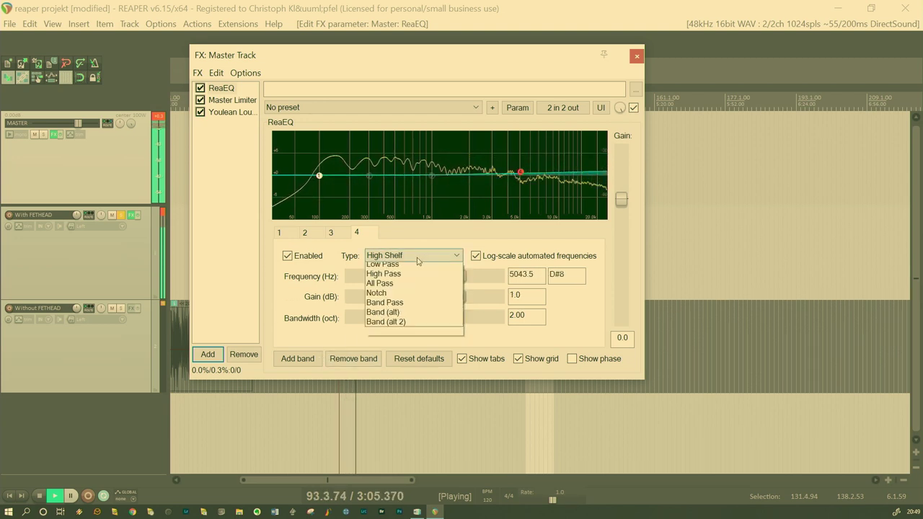
{"action": "left_click", "coordinate": [405, 289]}
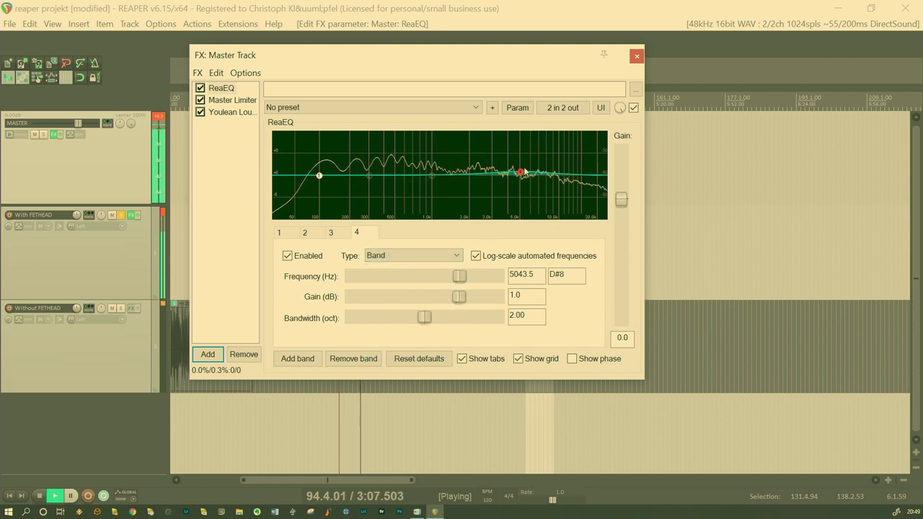
Step: Shift ReaEQ's band 4 to about 11 kHz with a 0.9 dB boost and a 1.60-octave bandwidth
{"action": "left_click_drag", "start_coordinate": [523, 174], "coordinate": [556, 174]}
{"action": "scroll", "coordinate": [558, 157], "scroll_direction": "down", "scroll_amount": 4}
{"action": "scroll", "coordinate": [558, 158], "scroll_direction": "up", "scroll_amount": 6}
{"action": "scroll", "coordinate": [558, 158], "scroll_direction": "up", "scroll_amount": 6}
{"action": "scroll", "coordinate": [555, 175], "scroll_direction": "down", "scroll_amount": 10}
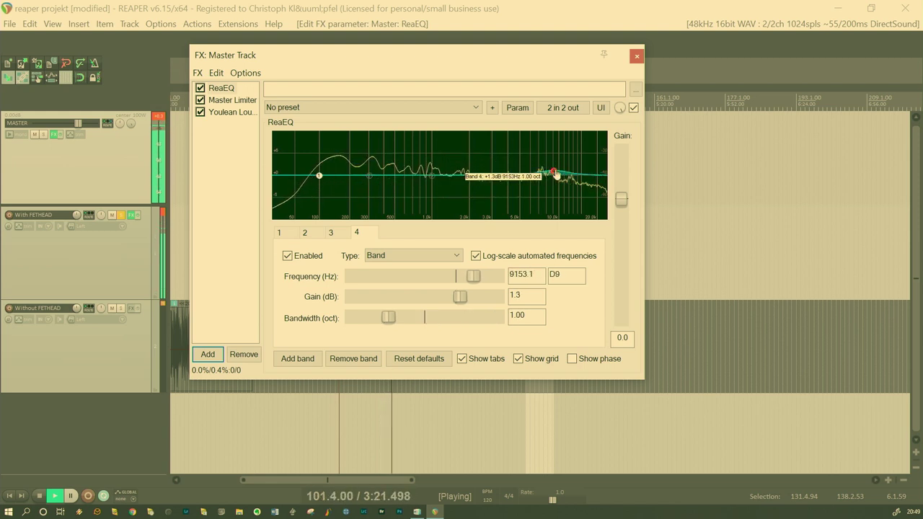
{"action": "scroll", "coordinate": [556, 174], "scroll_direction": "up", "scroll_amount": 3}
{"action": "left_click_drag", "start_coordinate": [553, 175], "coordinate": [567, 176]}
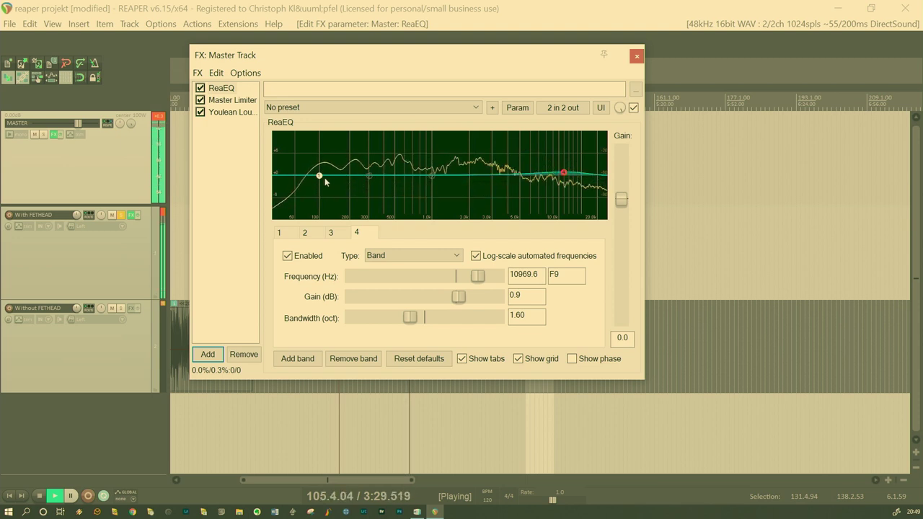
Step: Make ReaEQ's band 1 a Band filter cutting about 1.2 dB around 66 Hz with a 4.00-octave bandwidth, and stop playback
{"action": "left_click_drag", "start_coordinate": [320, 179], "coordinate": [352, 202]}
{"action": "left_click", "coordinate": [412, 256]}
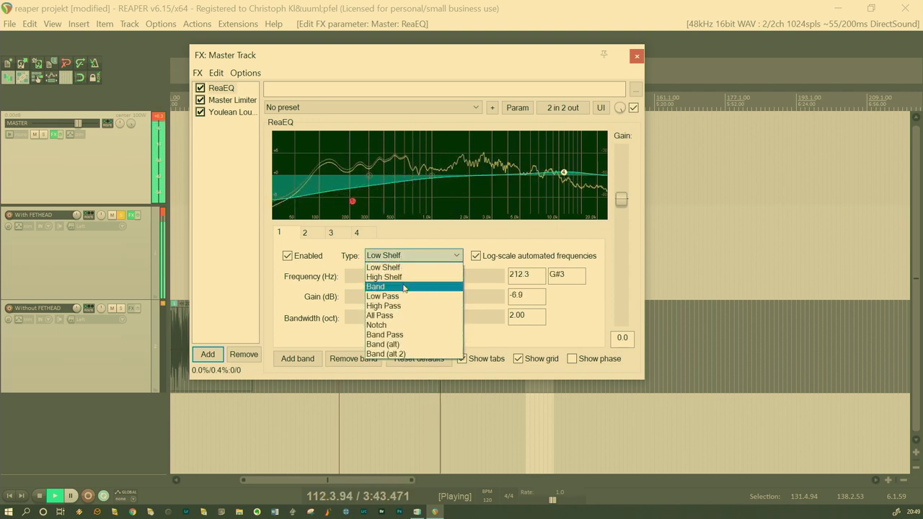
{"action": "left_click", "coordinate": [382, 286]}
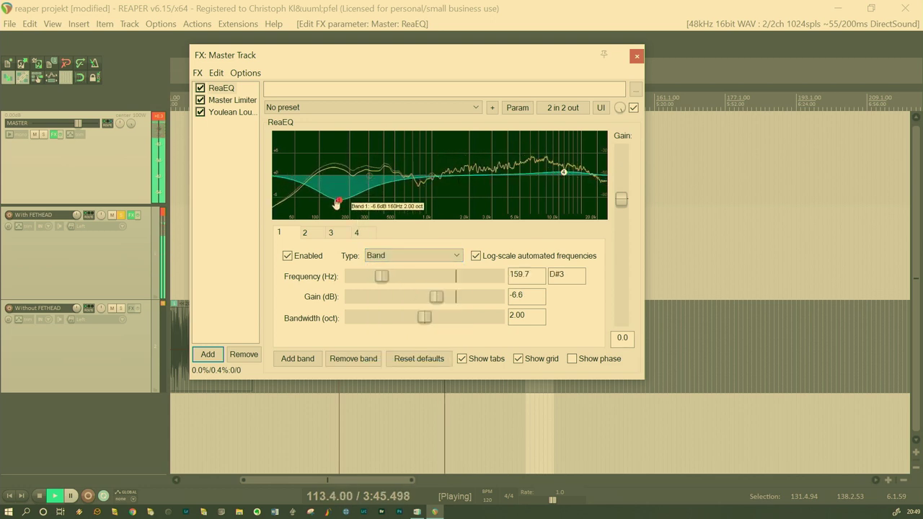
{"action": "scroll", "coordinate": [321, 208], "scroll_direction": "up", "scroll_amount": 6}
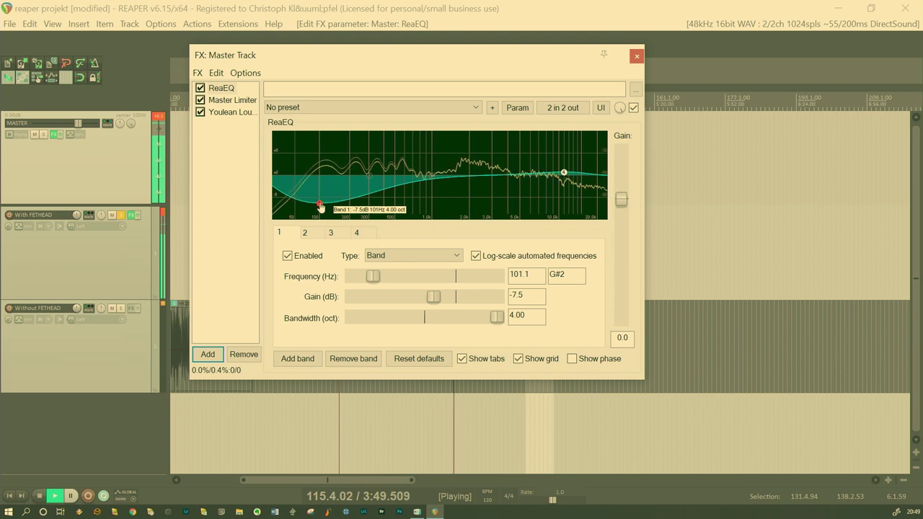
{"action": "left_click_drag", "start_coordinate": [317, 187], "coordinate": [316, 187]}
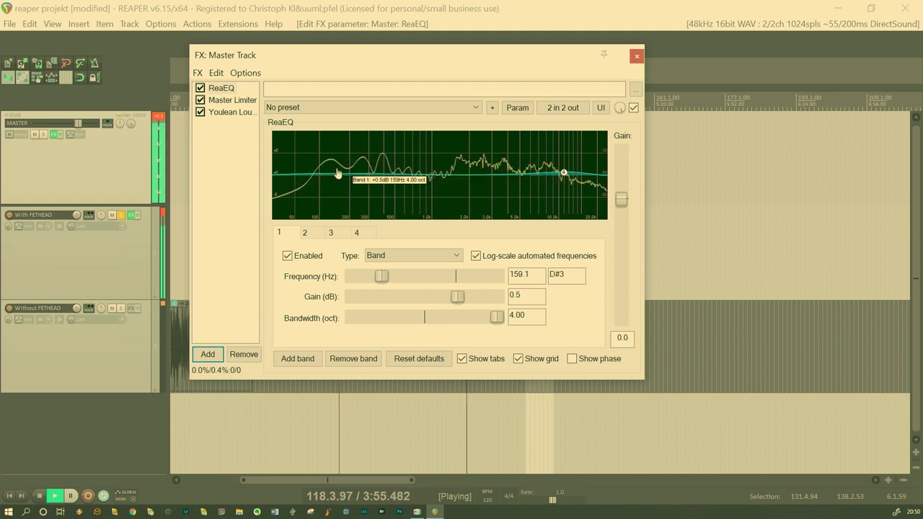
{"action": "left_click_drag", "start_coordinate": [325, 159], "coordinate": [304, 180]}
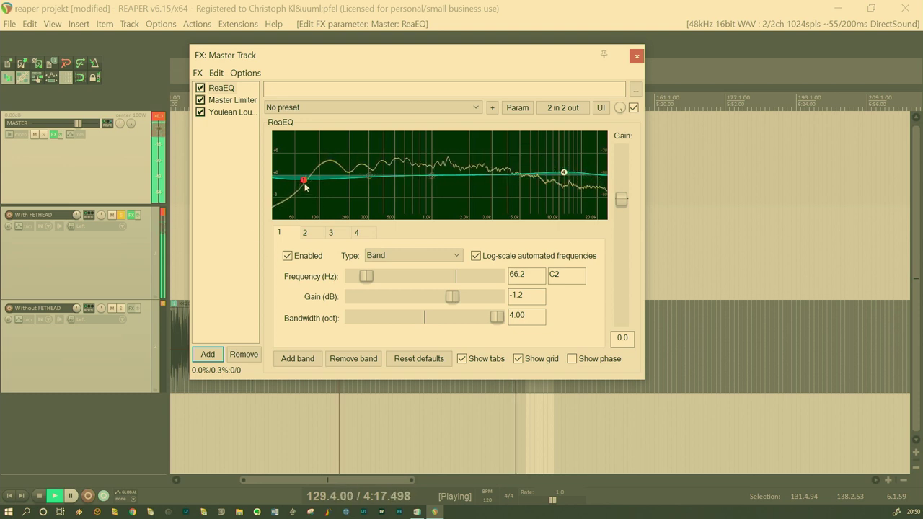
{"action": "key", "text": "space"}
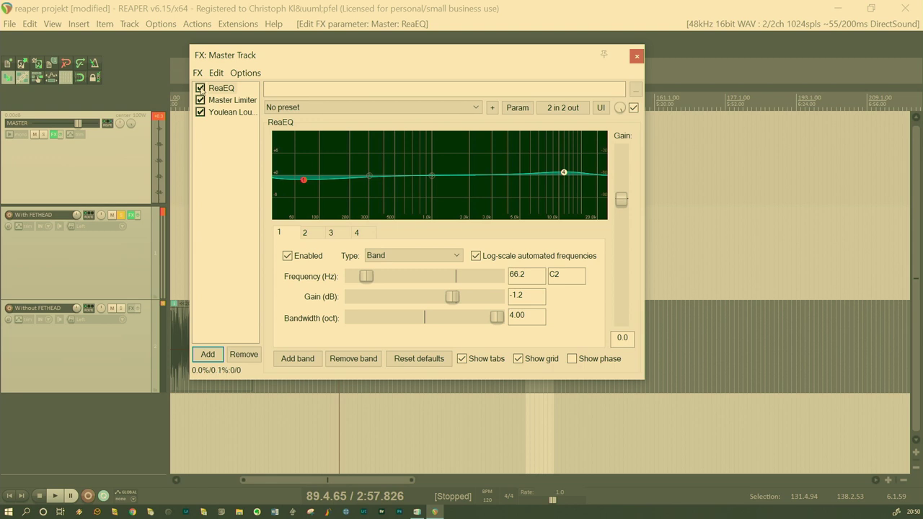
Step: Compare the voice with ReaEQ bypassed and with it enabled again
{"action": "left_click", "coordinate": [201, 88]}
{"action": "key", "text": "space"}
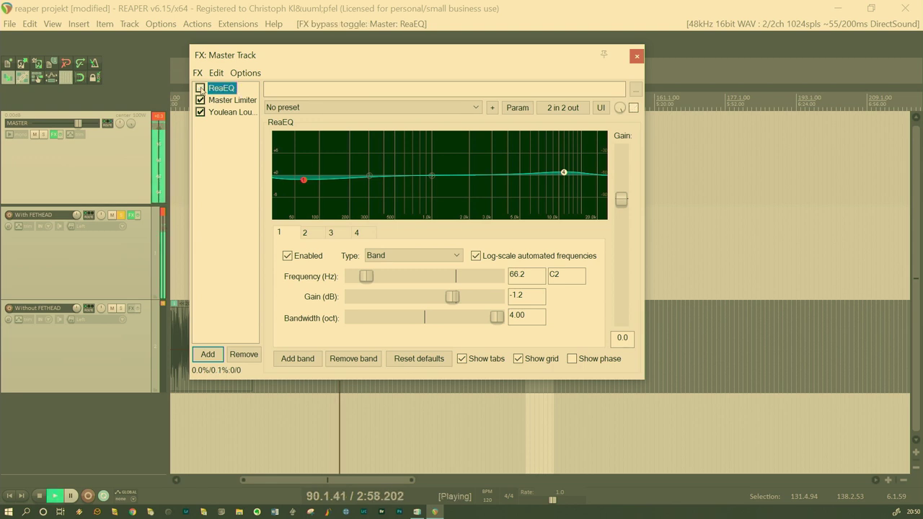
{"action": "key", "text": "space"}
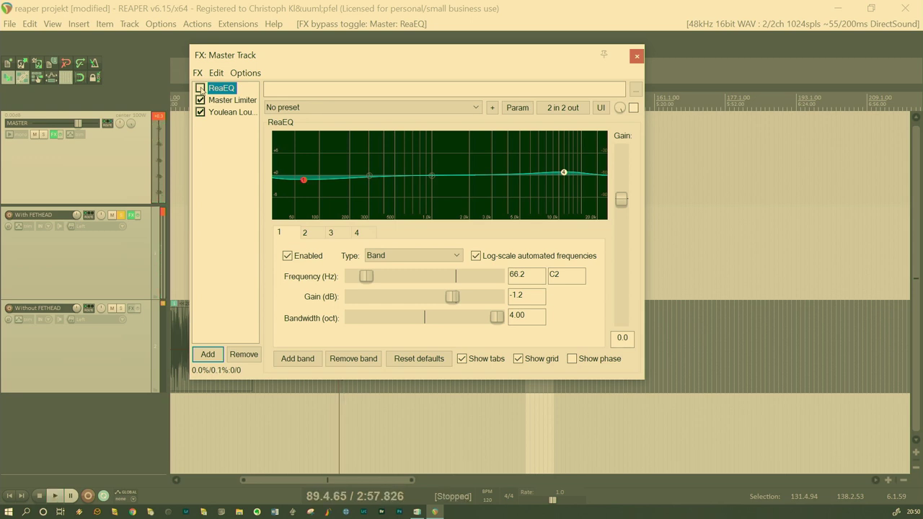
{"action": "key", "text": "space"}
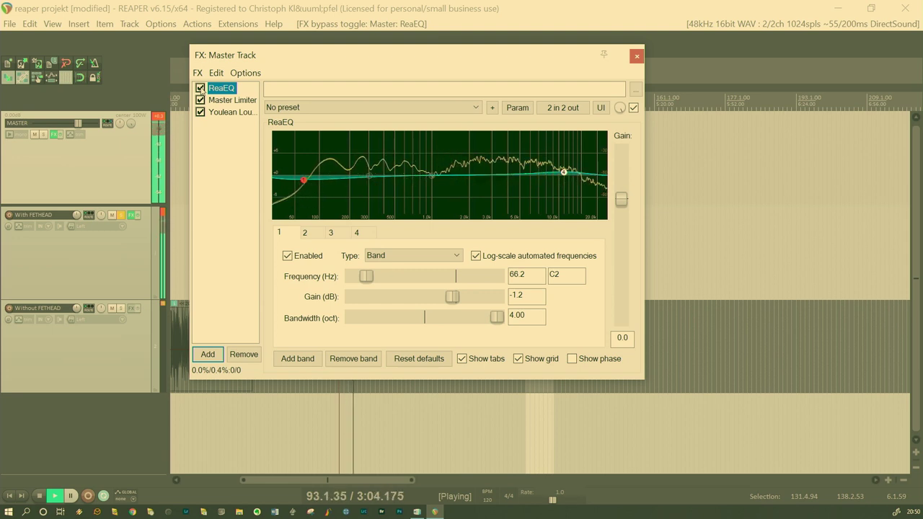
{"action": "key", "text": "space"}
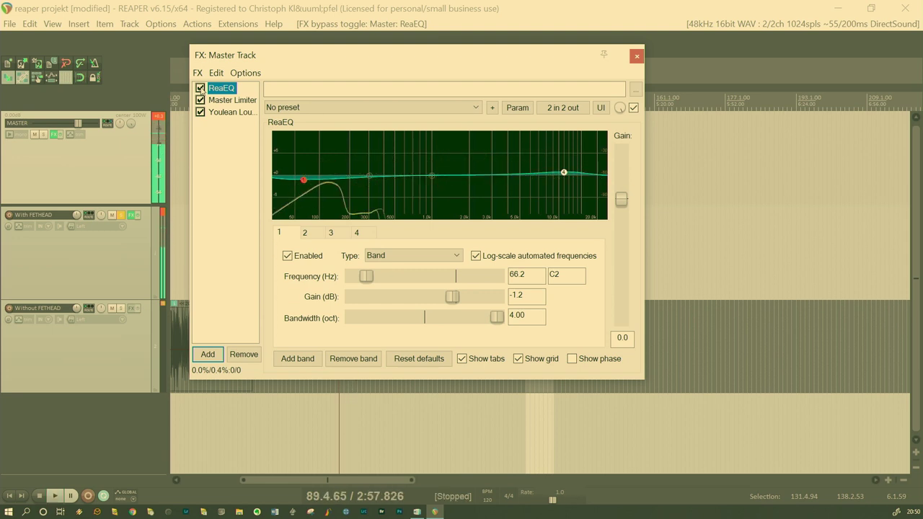
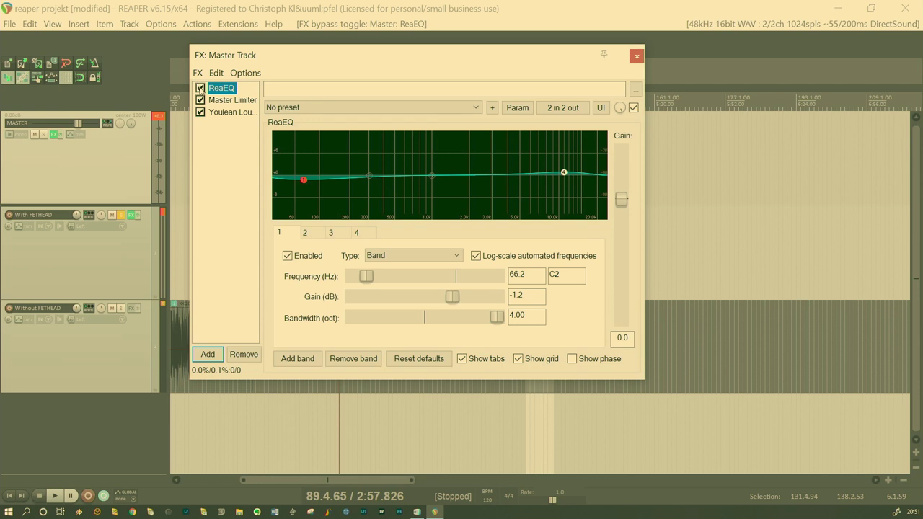
Step: Reset the Youlean Loudness Meter and measure the voice's loudness with the EQ applied
{"action": "left_click", "coordinate": [246, 102]}
{"action": "left_click", "coordinate": [229, 113]}
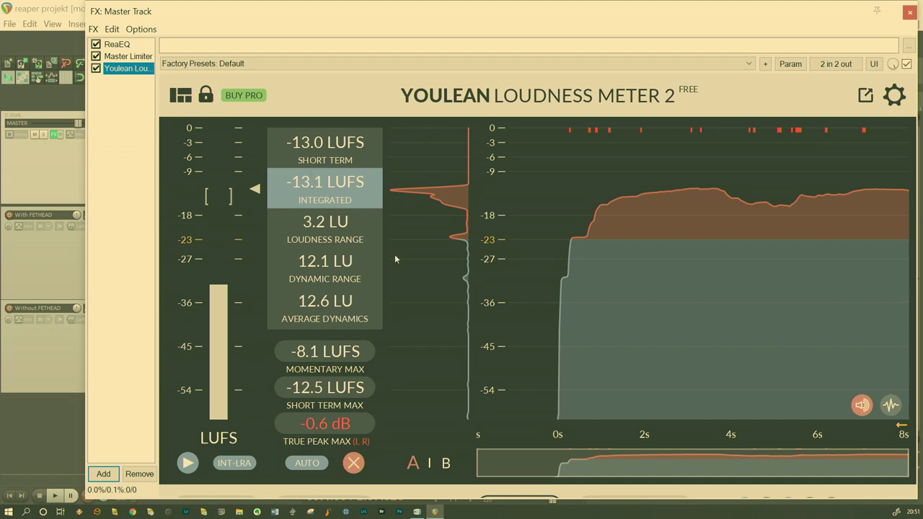
{"action": "left_click", "coordinate": [352, 466]}
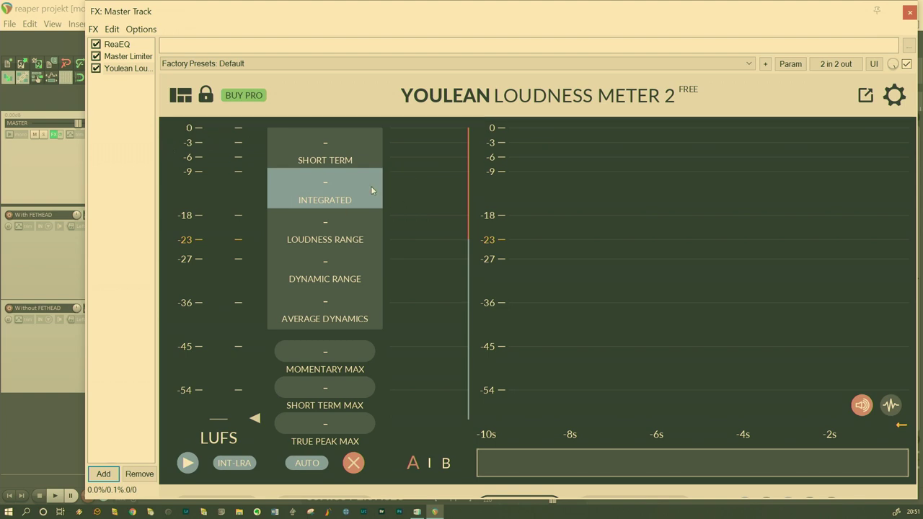
{"action": "key", "text": "space"}
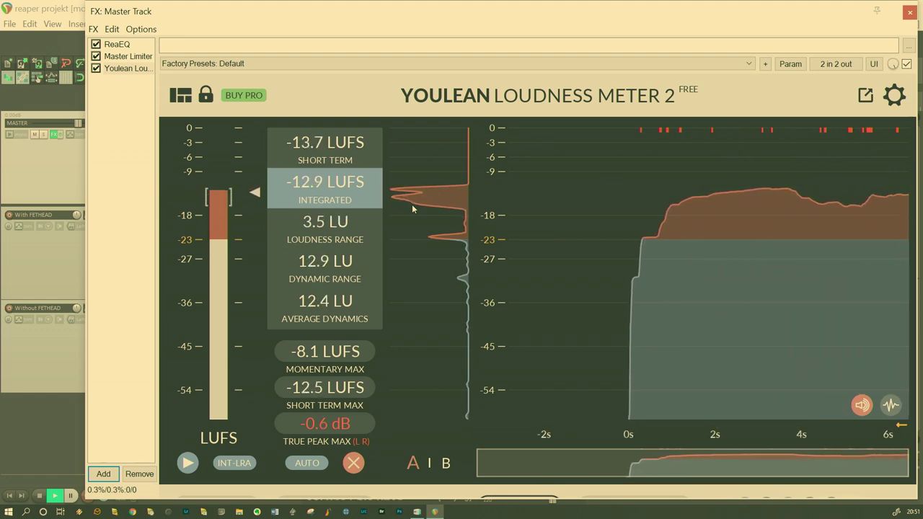
{"action": "key", "text": "space"}
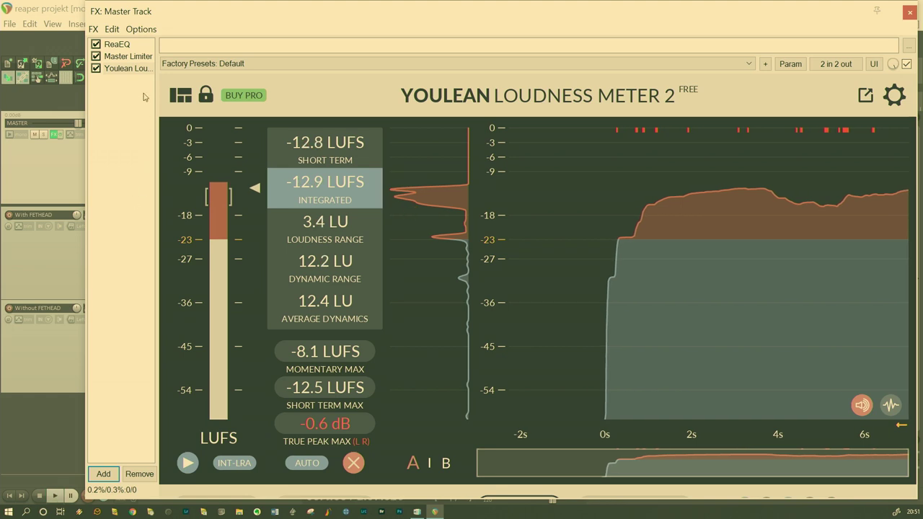
Step: Set the Master Limiter's threshold to -5.8 dB and measure the voice's loudness again with a reset meter
{"action": "left_click", "coordinate": [137, 57]}
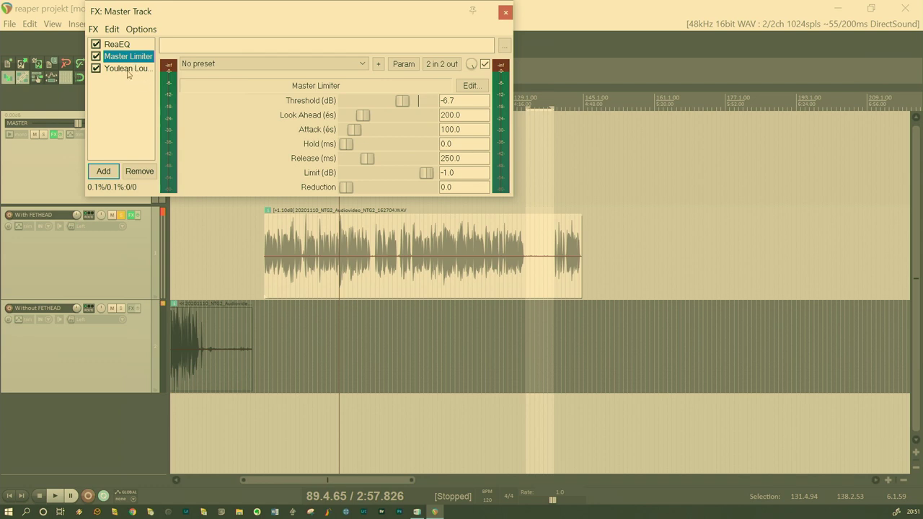
{"action": "left_click", "coordinate": [405, 105]}
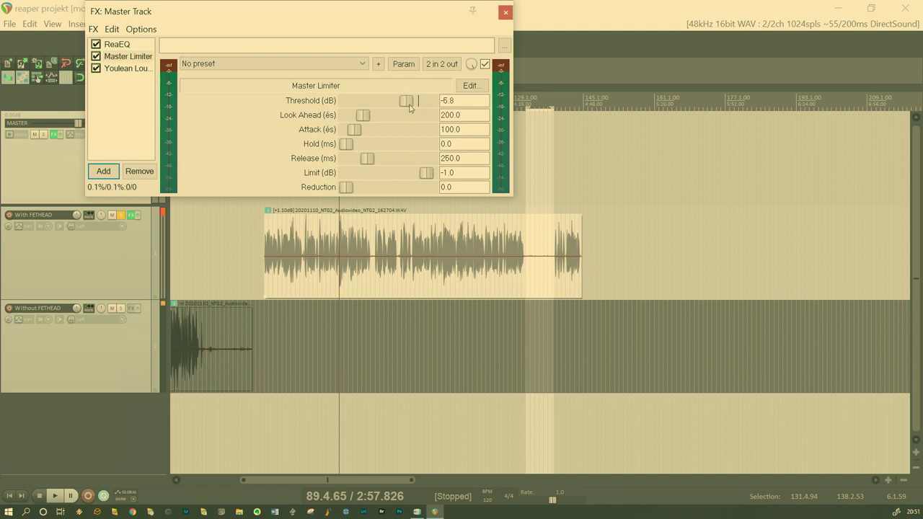
{"action": "left_click", "coordinate": [122, 46]}
{"action": "left_click", "coordinate": [127, 68]}
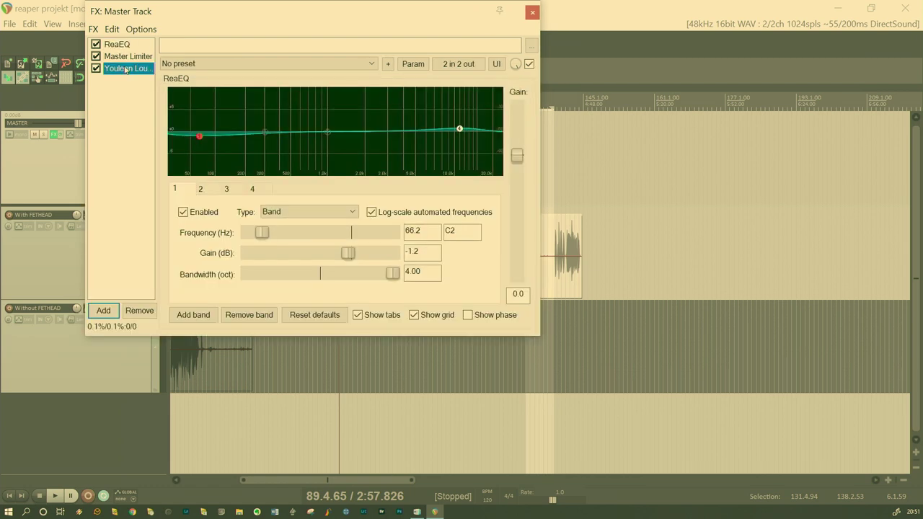
{"action": "left_click", "coordinate": [354, 463]}
{"action": "key", "text": "space"}
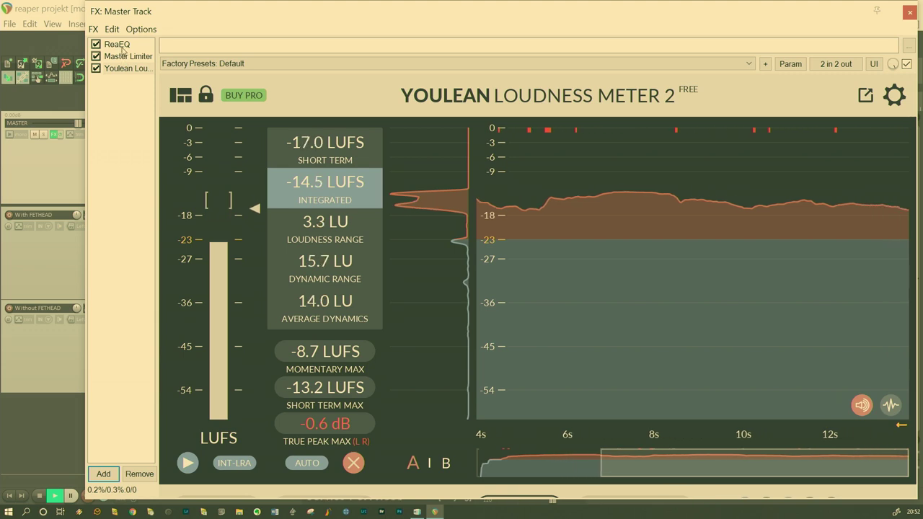
Step: Float the loudness meter in its own window below the limiter controls and set the Master Limiter's threshold to -6.0 dB
{"action": "left_click", "coordinate": [124, 58]}
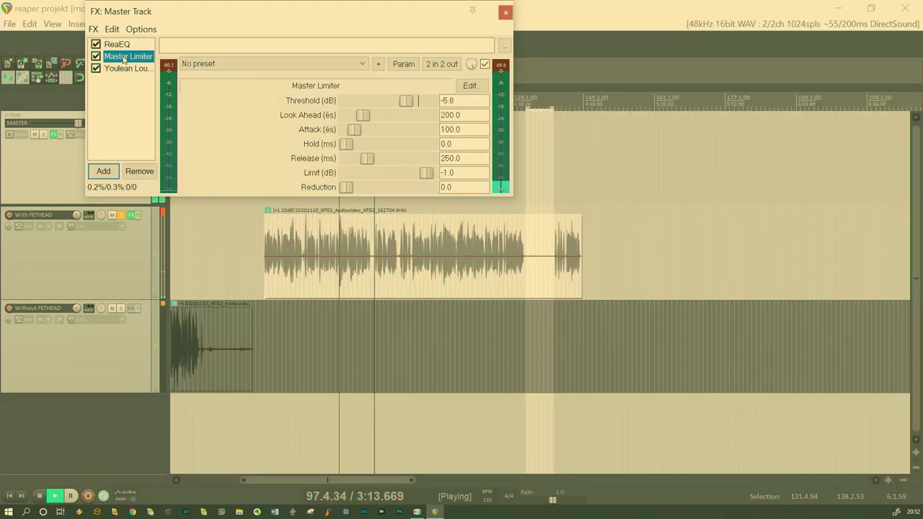
{"action": "double_click", "coordinate": [124, 68]}
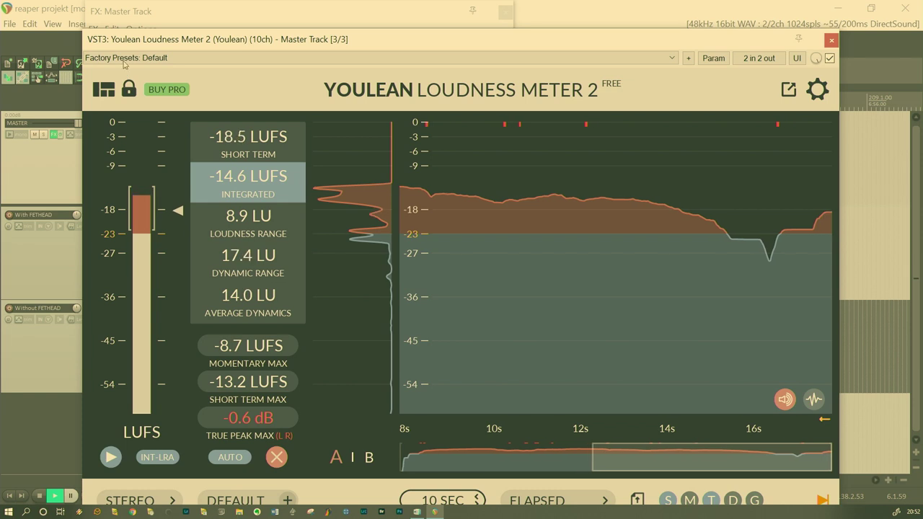
{"action": "left_click_drag", "start_coordinate": [140, 46], "coordinate": [150, 101]}
{"action": "left_click", "coordinate": [131, 58]}
{"action": "left_click_drag", "start_coordinate": [406, 102], "coordinate": [407, 106]}
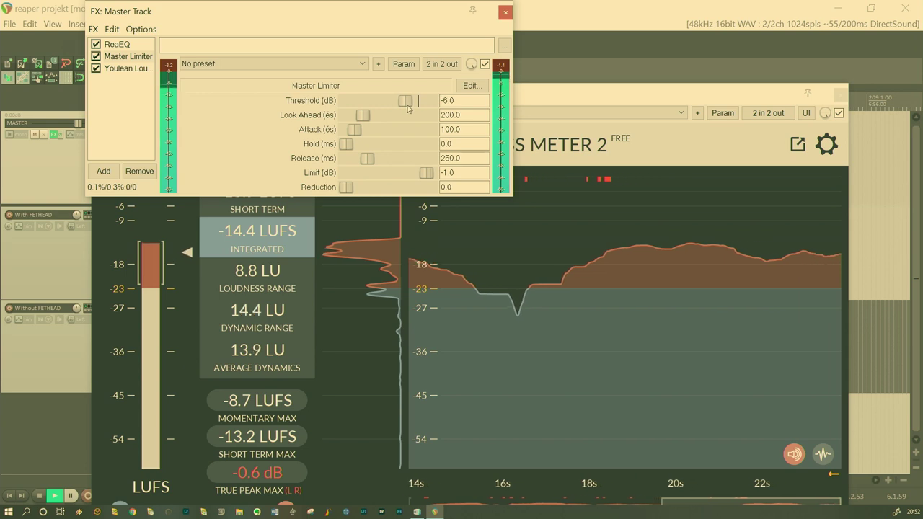
Step: Try the Master Limiter's threshold at -6.2 dB and measure the voice's loudness with a reset meter
{"action": "left_click_drag", "start_coordinate": [407, 105], "coordinate": [407, 105]}
{"action": "key", "text": "space"}
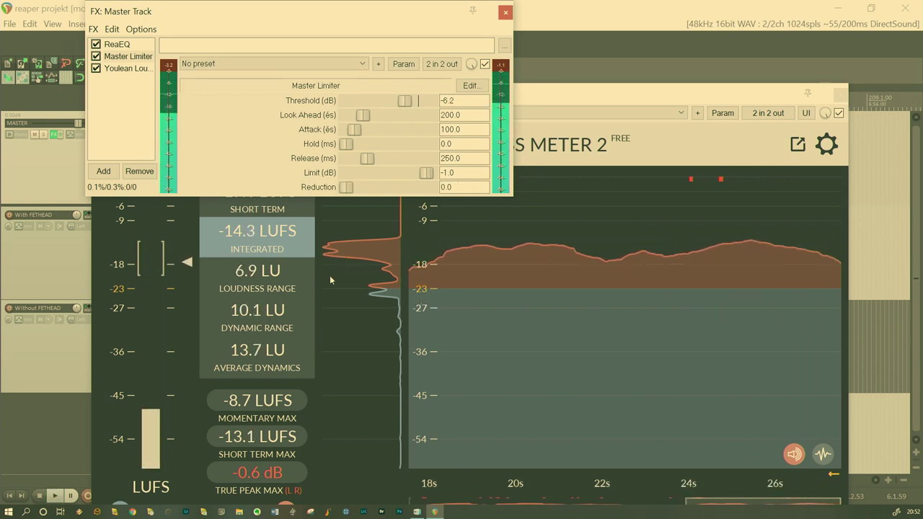
{"action": "left_click", "coordinate": [282, 504]}
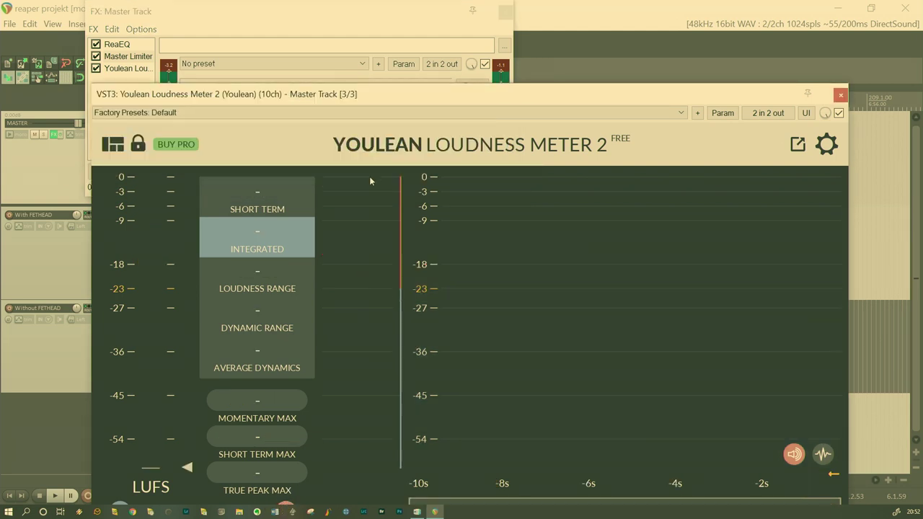
{"action": "left_click", "coordinate": [281, 17]}
{"action": "key", "text": "space"}
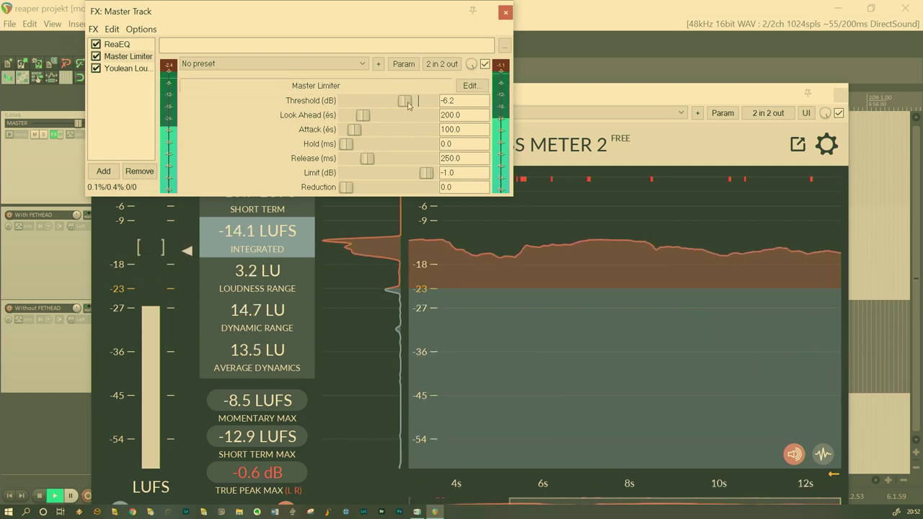
Step: Try the Master Limiter's threshold at -6.5 dB, reset the loudness meter and replay the voice to measure it
{"action": "left_click_drag", "start_coordinate": [408, 104], "coordinate": [407, 105]}
{"action": "key", "text": "space"}
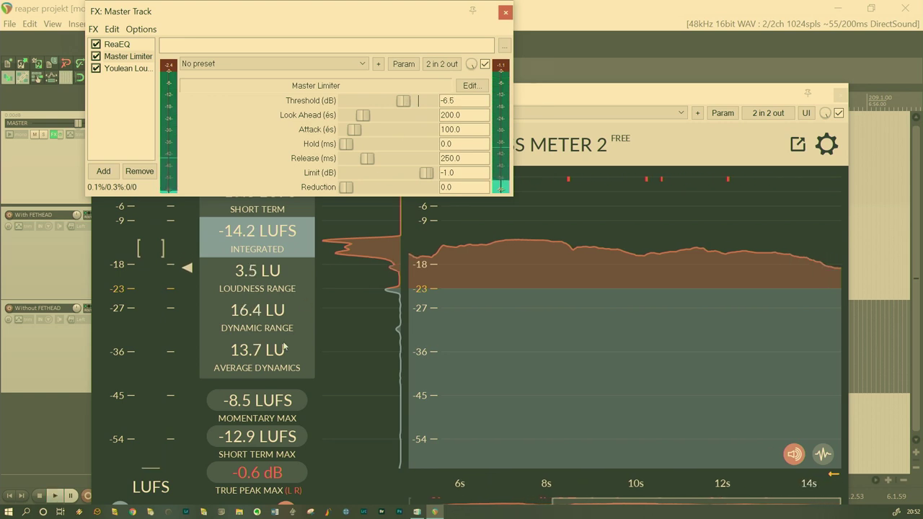
{"action": "left_click", "coordinate": [287, 507]}
{"action": "key", "text": "space"}
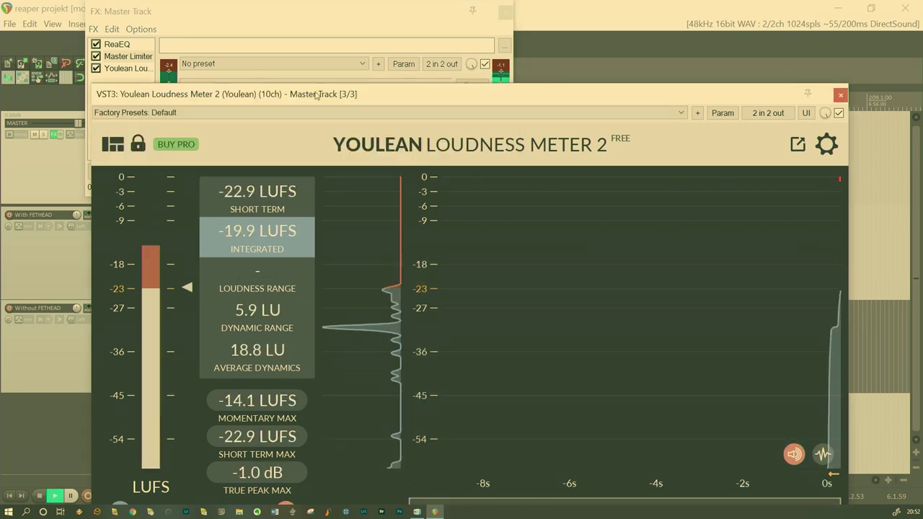
{"action": "left_click", "coordinate": [328, 36]}
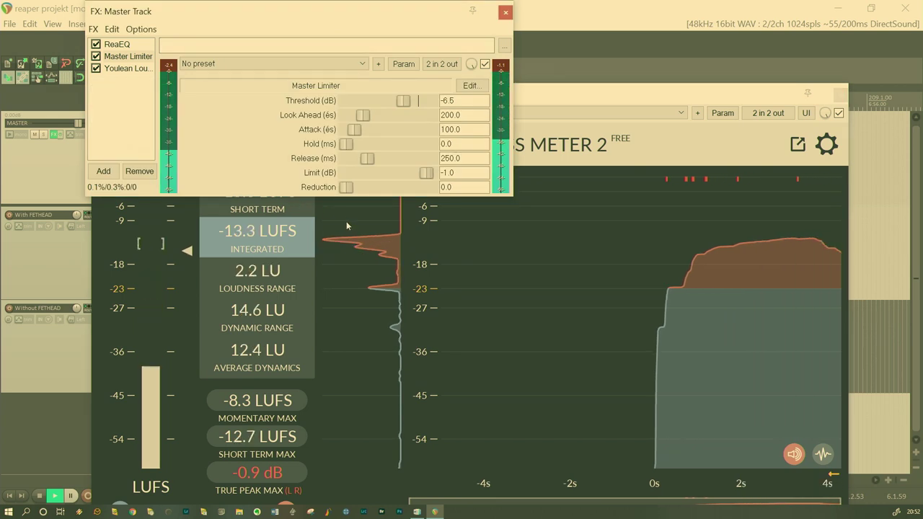
Step: Try the Master Limiter's threshold at -5.6 dB and briefly measure the voice from a cleared meter
{"action": "key", "text": "space"}
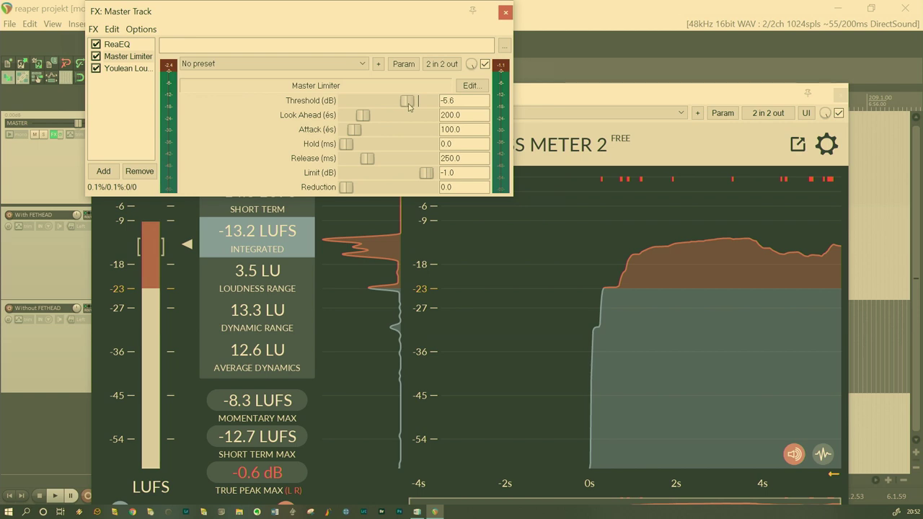
{"action": "left_click", "coordinate": [287, 506]}
{"action": "key", "text": "space"}
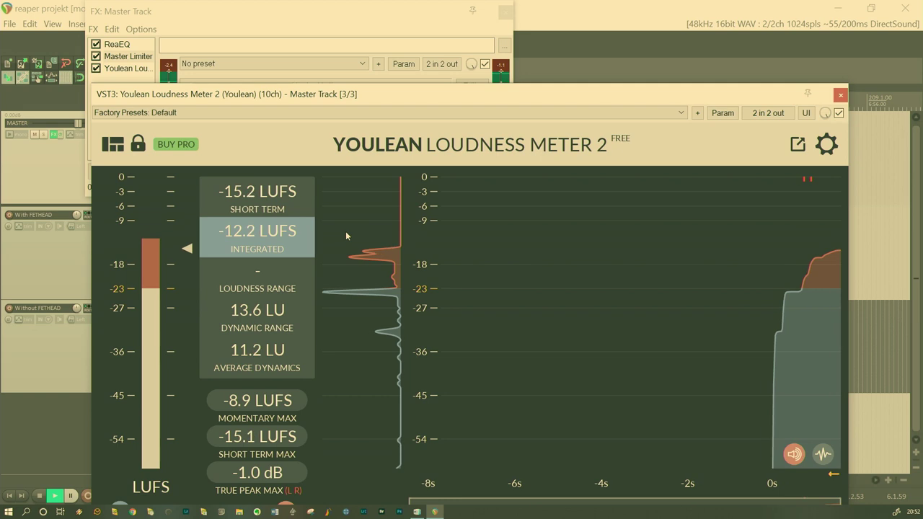
{"action": "key", "text": "space"}
Step: Try the Master Limiter's threshold at -5.4 dB and measure the voice's loudness again with a reset meter
{"action": "left_click", "coordinate": [341, 24]}
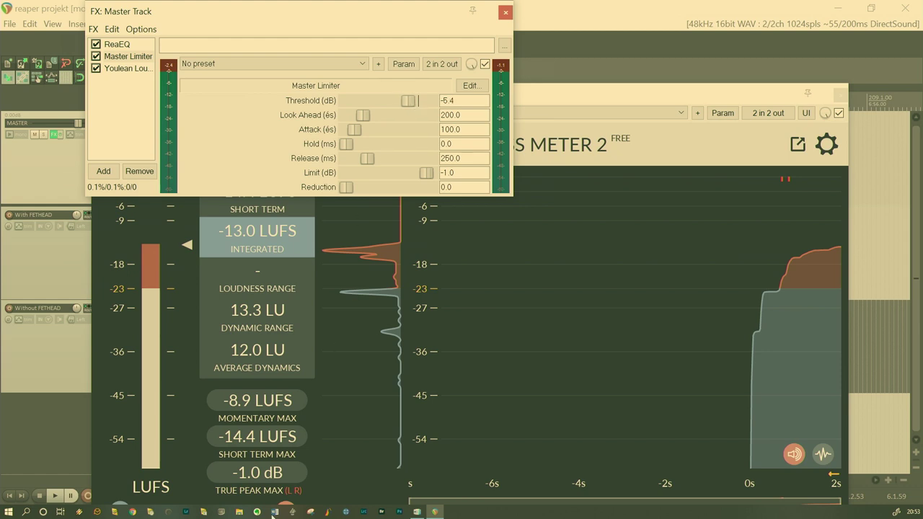
{"action": "left_click", "coordinate": [286, 504]}
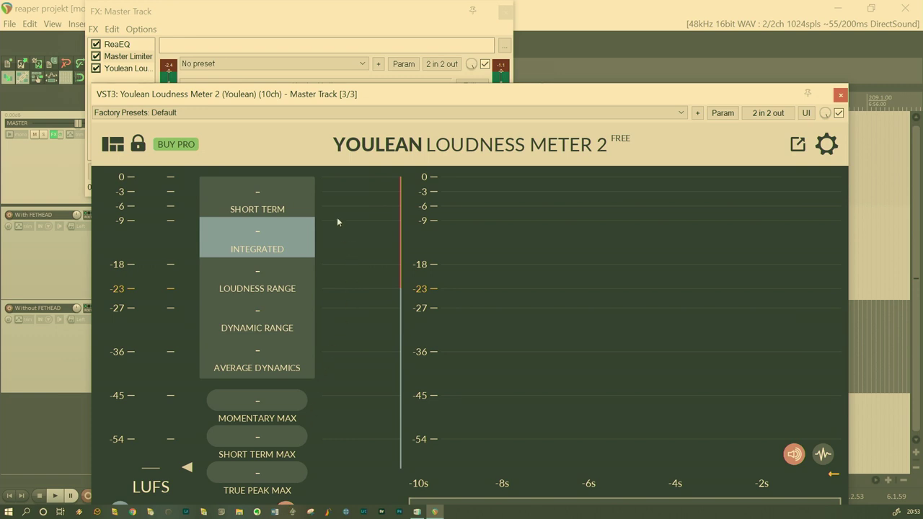
{"action": "key", "text": "space"}
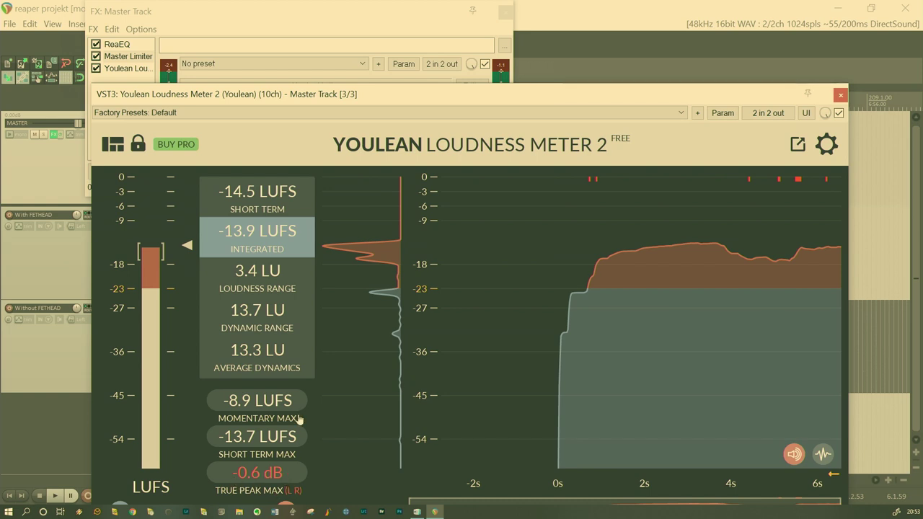
Step: Try the Master Limiter's threshold at -5.0 dB, clear the loudness meter and measure the voice again
{"action": "left_click", "coordinate": [296, 31]}
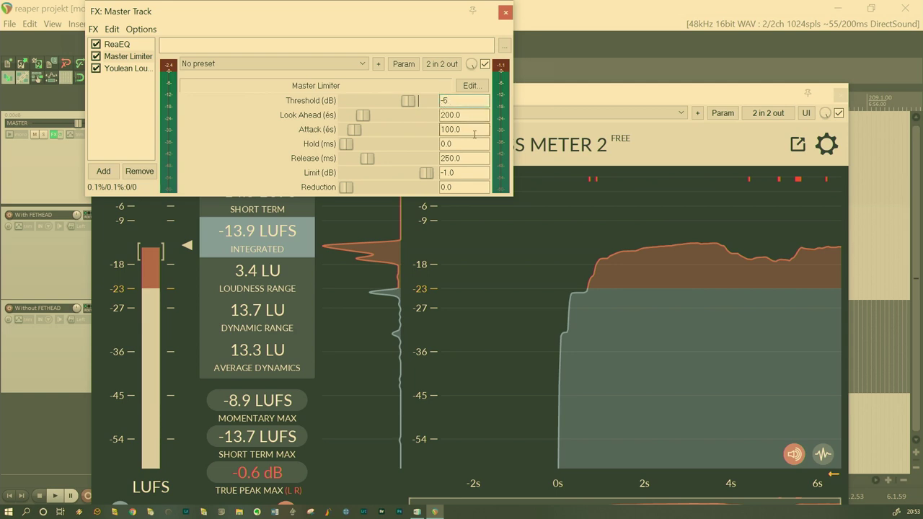
{"action": "key", "text": "BackSpace"}
{"action": "type", "text": "5"}
{"action": "left_click", "coordinate": [287, 508]}
{"action": "key", "text": "space"}
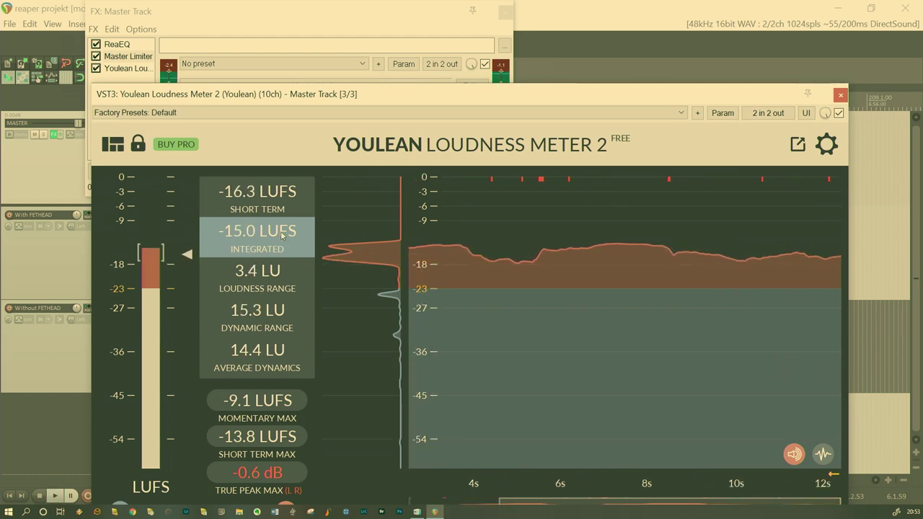
Step: Set the Master Limiter's threshold to -4.4 dB and measure the voice's loudness with a reset meter
{"action": "left_click", "coordinate": [269, 21]}
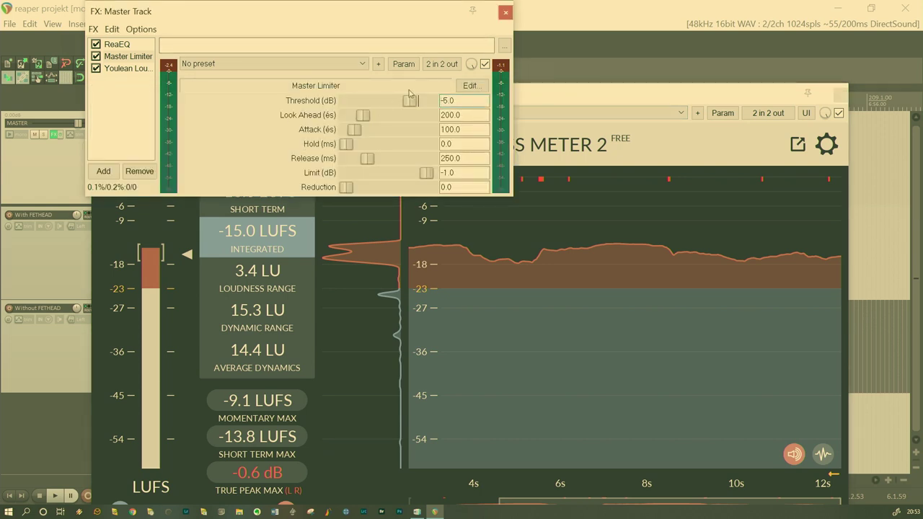
{"action": "left_click_drag", "start_coordinate": [415, 102], "coordinate": [417, 107]}
{"action": "left_click", "coordinate": [288, 505]}
{"action": "left_click", "coordinate": [292, 13]}
{"action": "key", "text": "space"}
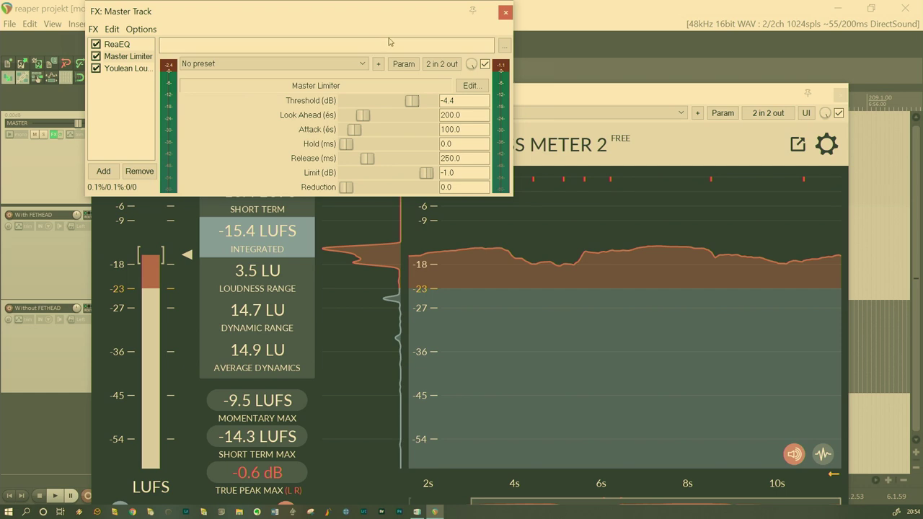
Step: Close the Master Track effects window and the floating loudness meter to return to the arrangement
{"action": "left_click", "coordinate": [506, 13]}
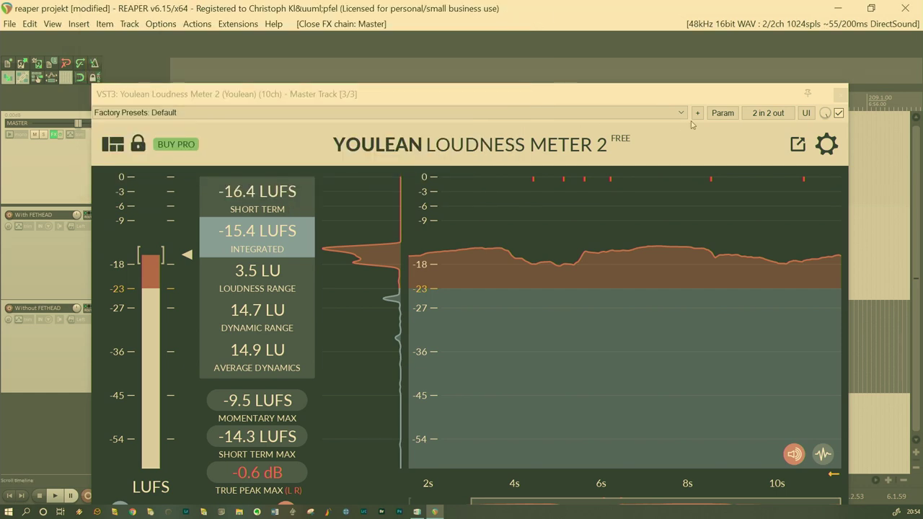
{"action": "left_click", "coordinate": [841, 94]}
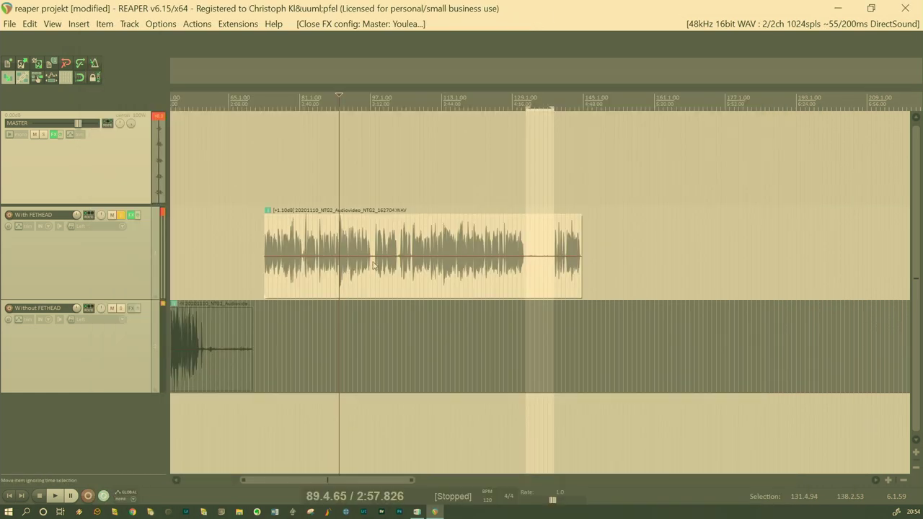